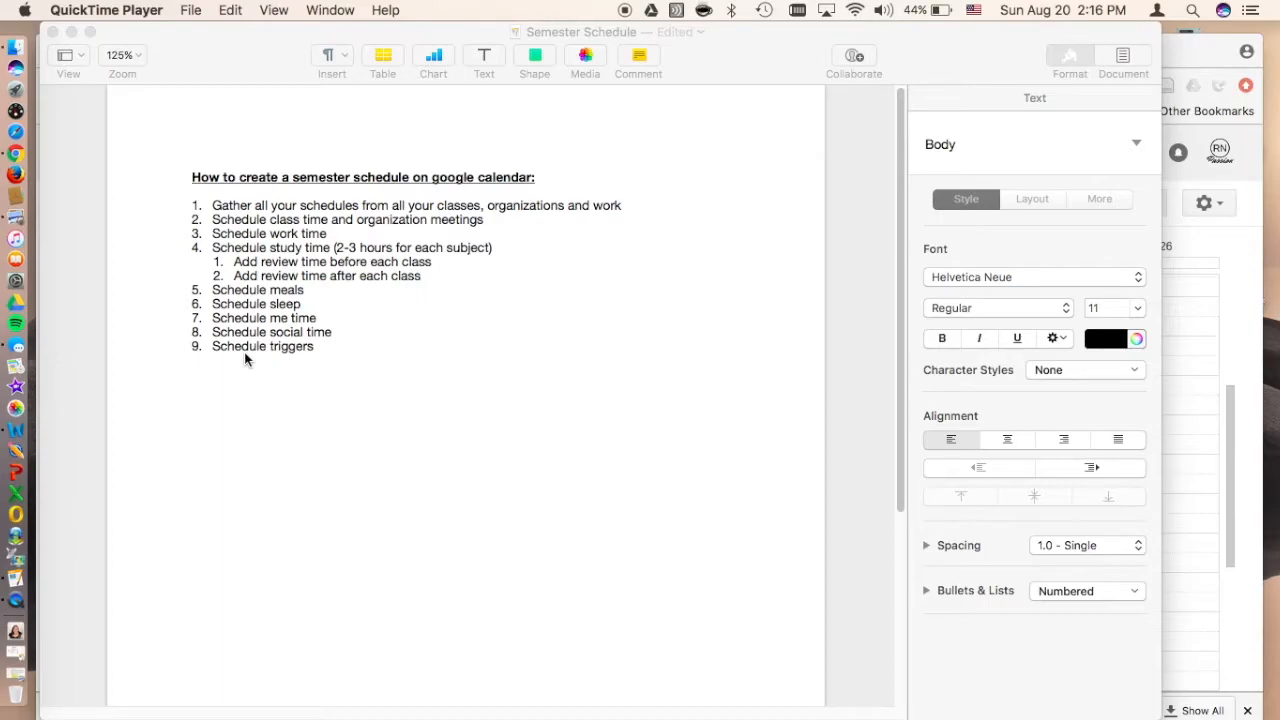
Step: Switch to Google Calendar in Chrome and create a new calendar named School, keeping its other settings at their defaults
{"action": "key", "text": "super+Tab"}
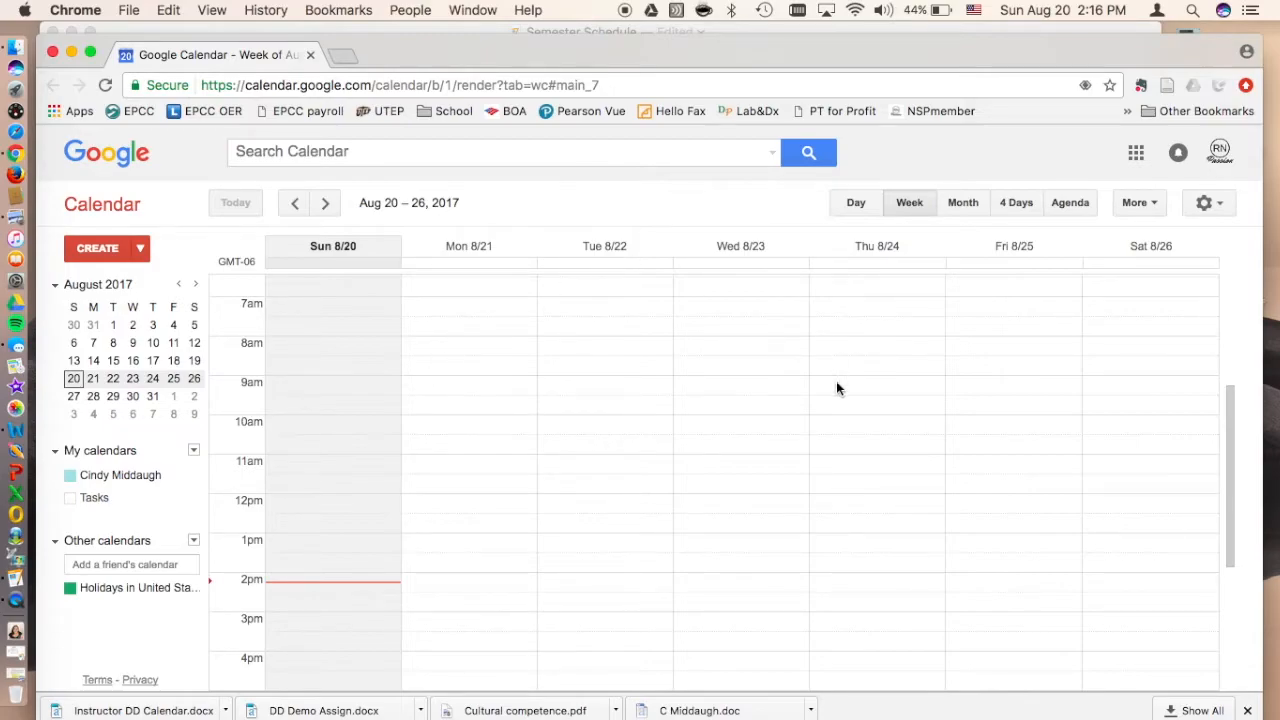
{"action": "scroll", "coordinate": [614, 448], "scroll_direction": "down", "scroll_amount": 2}
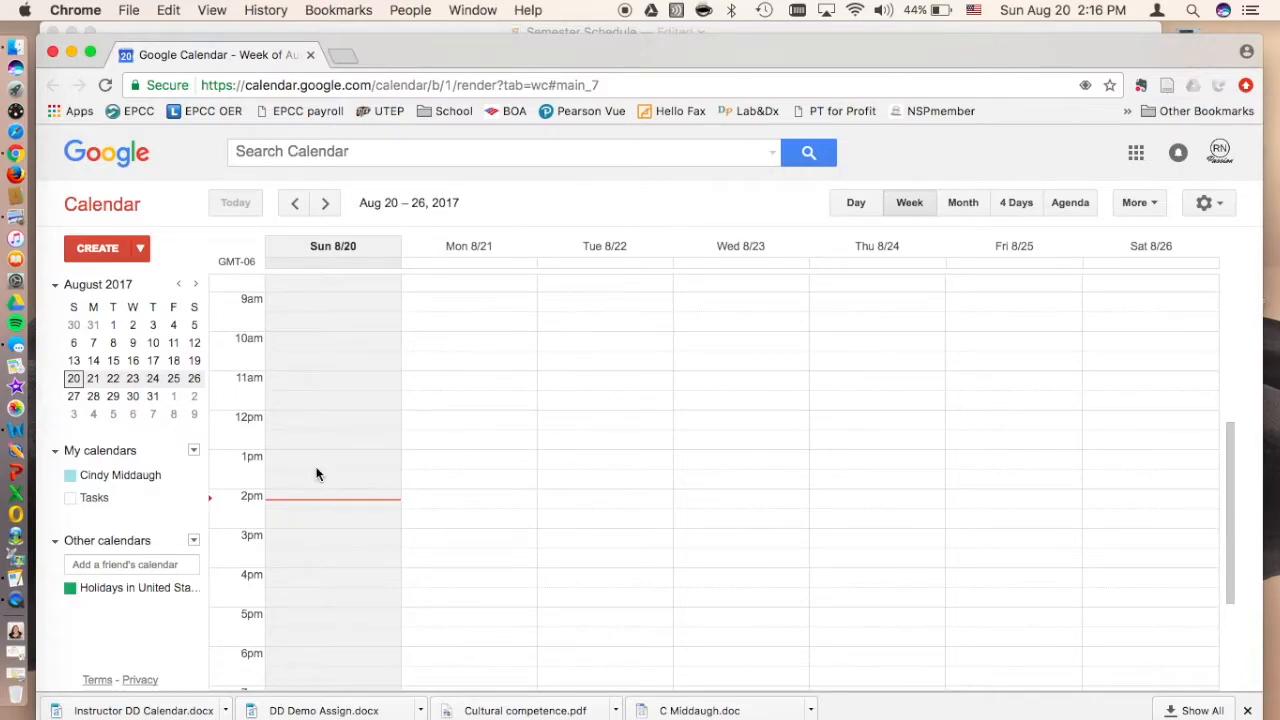
{"action": "left_click", "coordinate": [378, 32]}
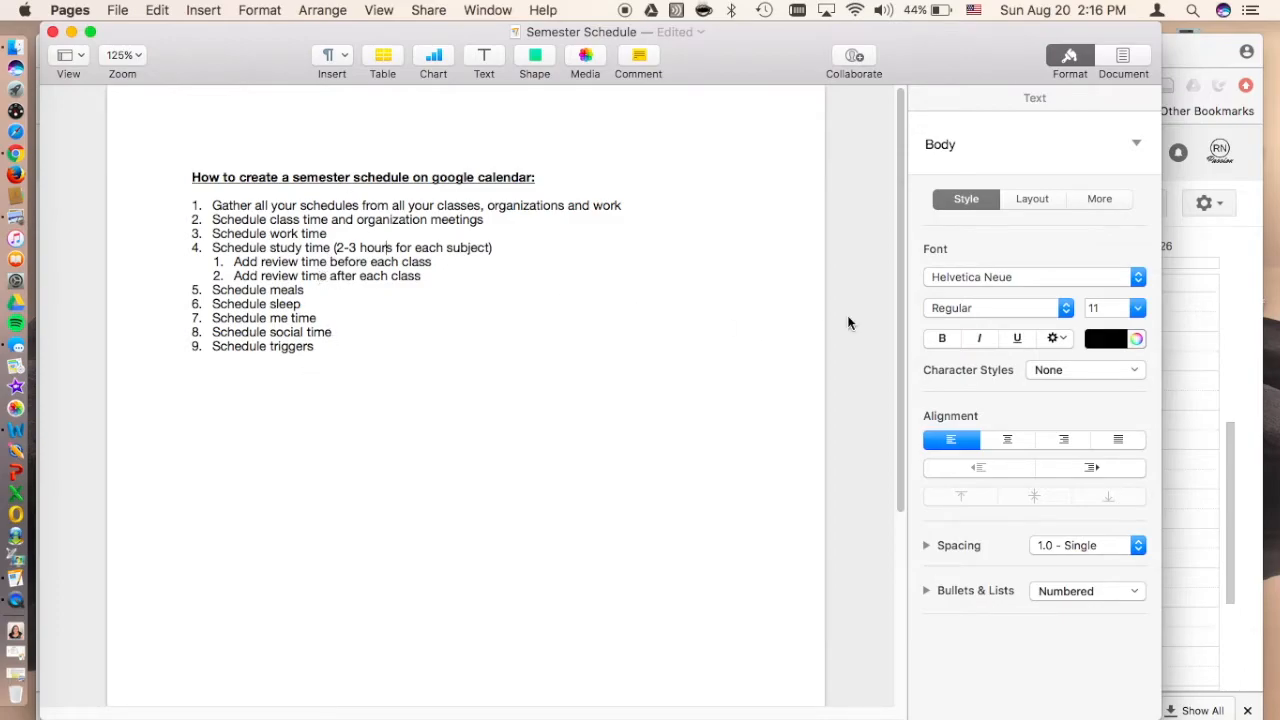
{"action": "left_click", "coordinate": [1219, 250]}
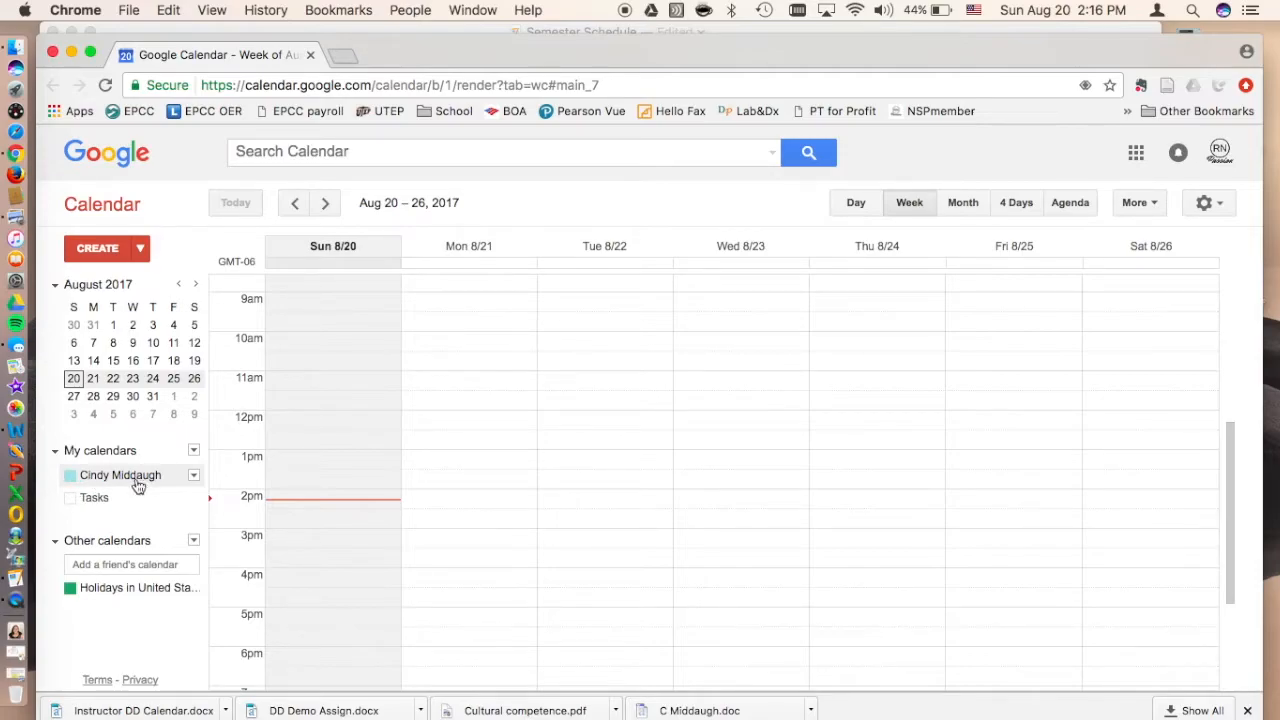
{"action": "left_click", "coordinate": [194, 452]}
{"action": "left_click", "coordinate": [231, 478]}
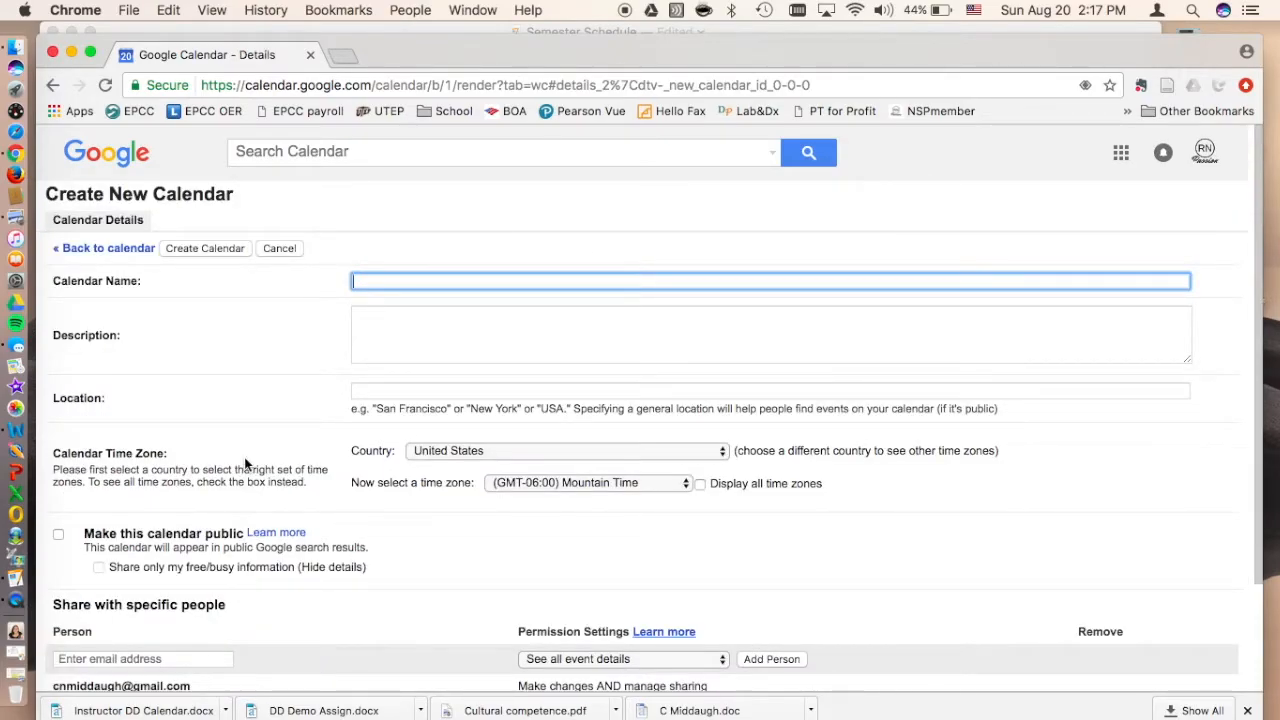
{"action": "type", "text": "School"}
{"action": "left_click", "coordinate": [389, 324]}
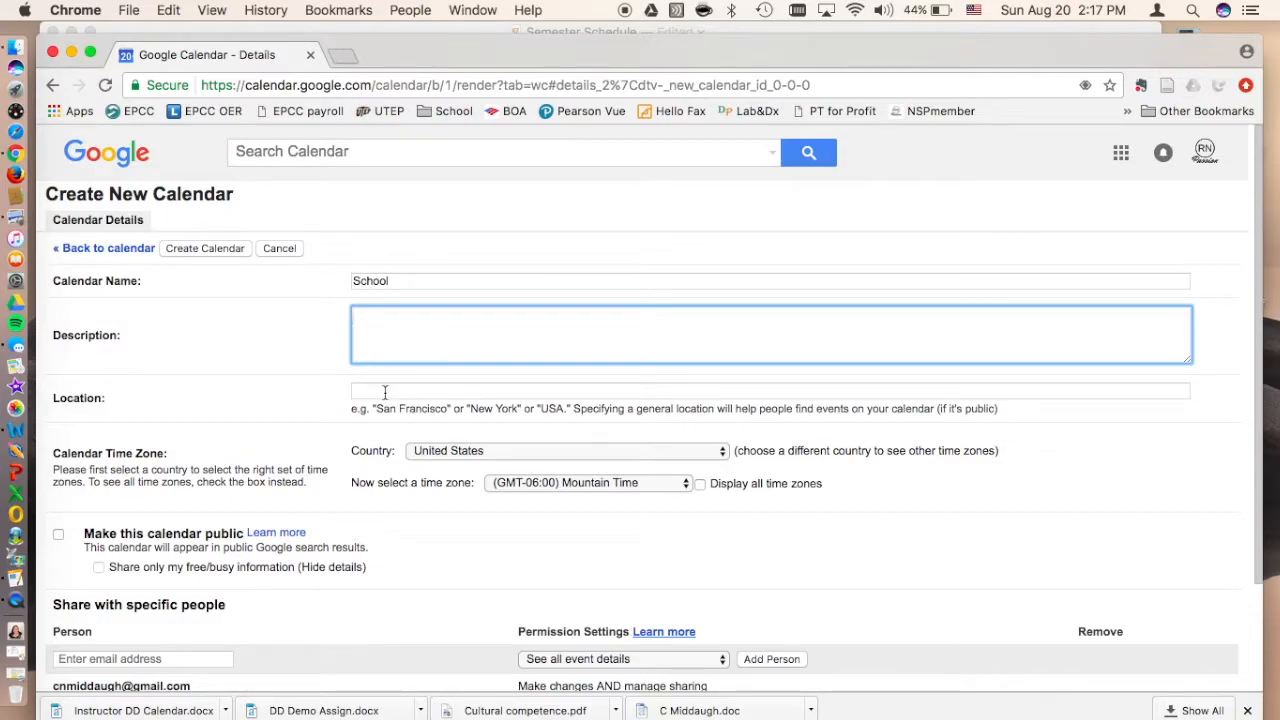
{"action": "scroll", "coordinate": [376, 547], "scroll_direction": "down", "scroll_amount": 2}
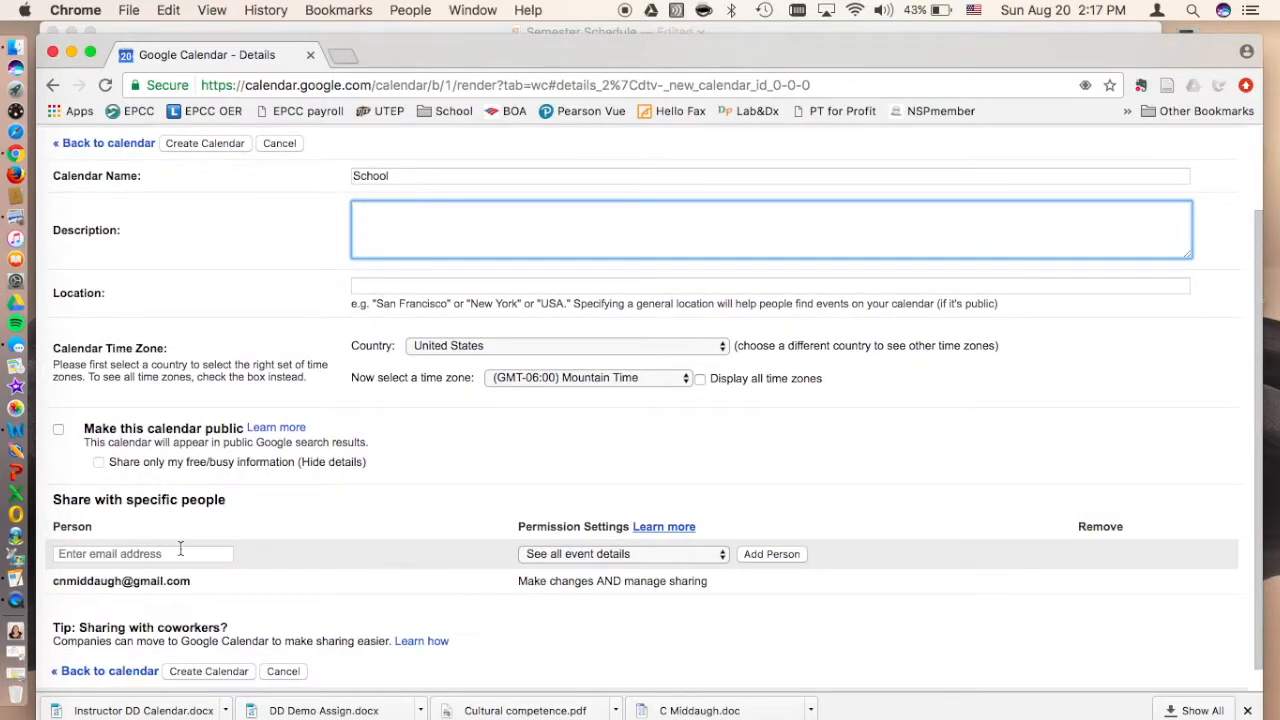
{"action": "scroll", "coordinate": [271, 537], "scroll_direction": "down", "scroll_amount": 1}
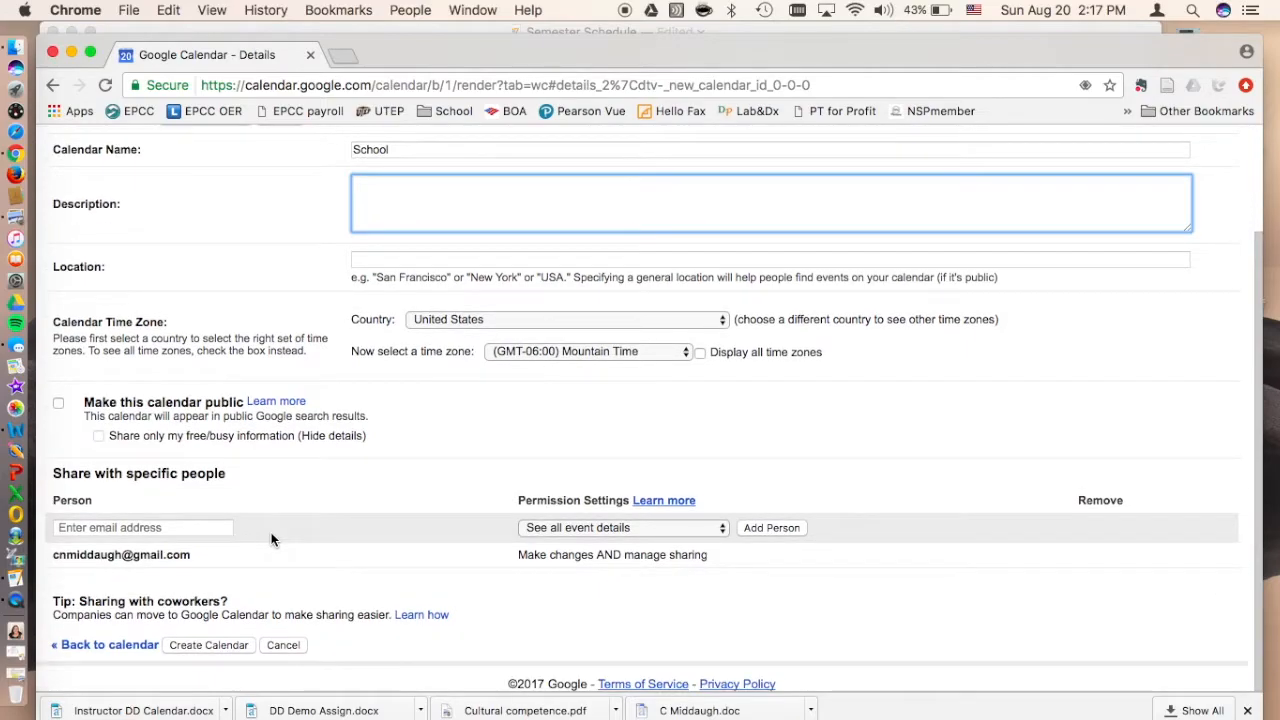
{"action": "left_click", "coordinate": [207, 645]}
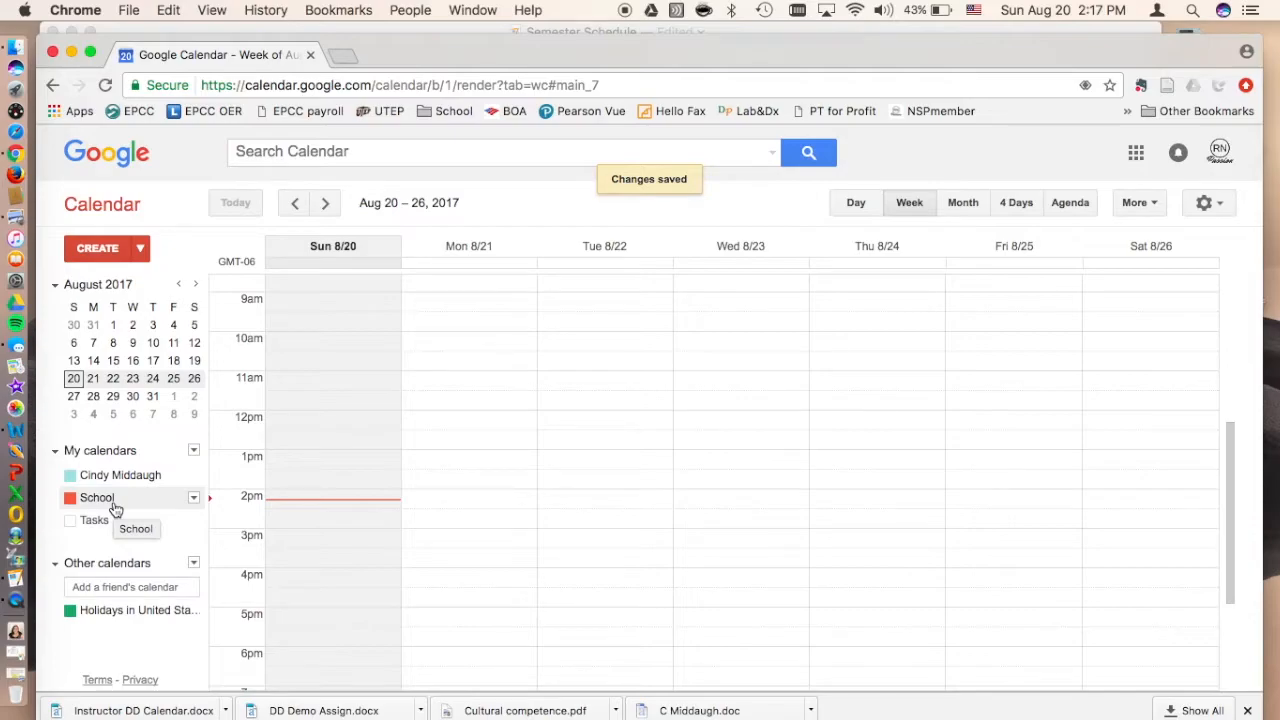
Step: Create another calendar named Organizations, consulting the semester schedule checklist in Pages for the category
{"action": "left_click", "coordinate": [194, 450]}
{"action": "left_click", "coordinate": [240, 483]}
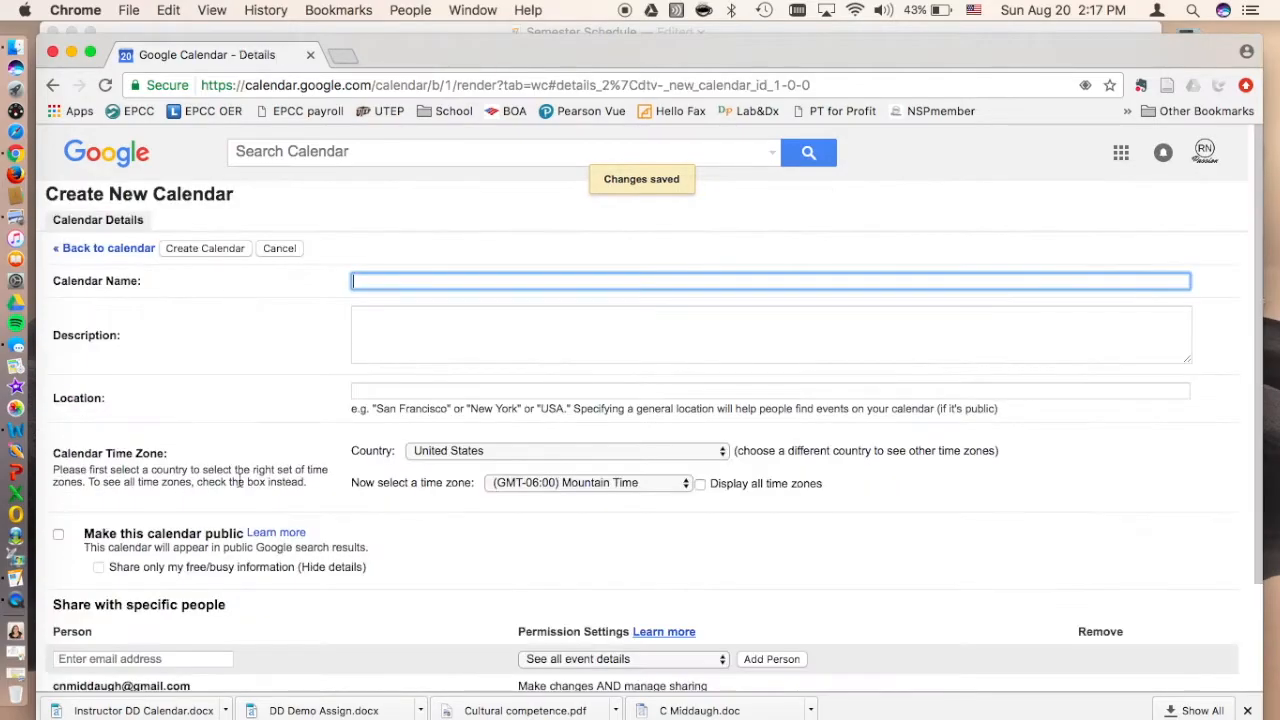
{"action": "left_click", "coordinate": [395, 30]}
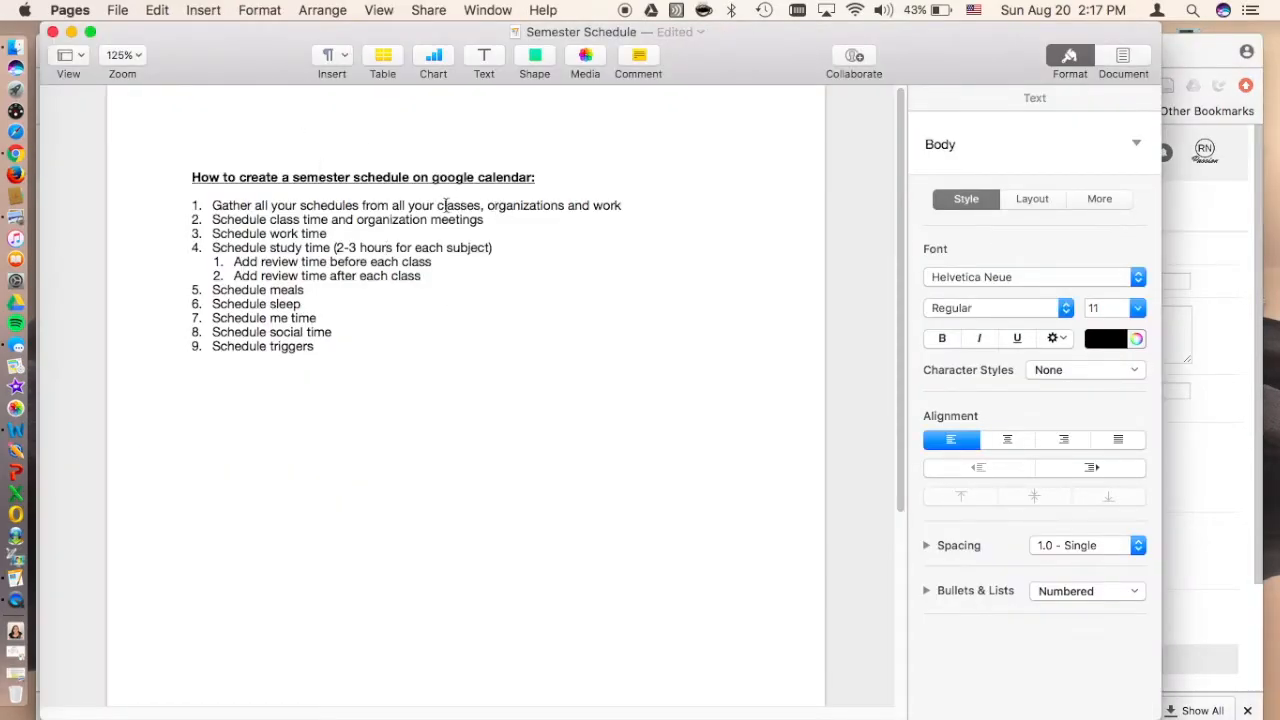
{"action": "left_click", "coordinate": [1167, 62]}
{"action": "type", "text": "Organizations"}
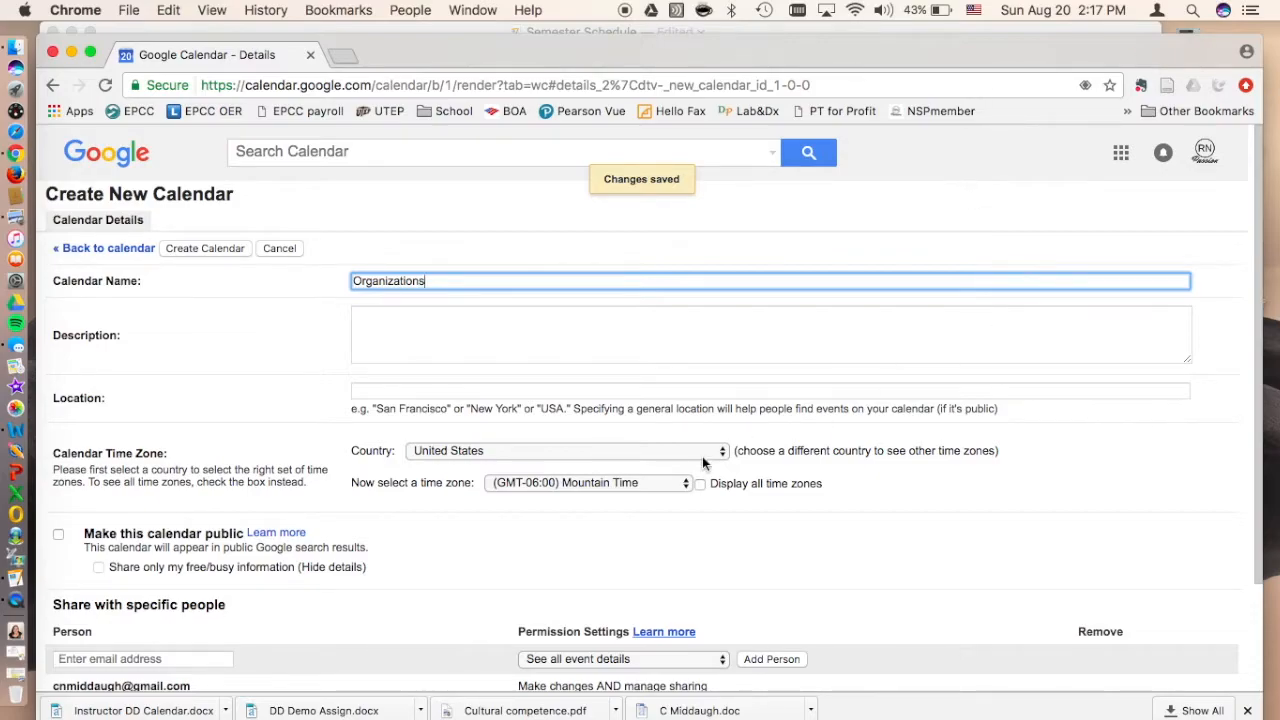
{"action": "scroll", "coordinate": [702, 456], "scroll_direction": "down", "scroll_amount": 3}
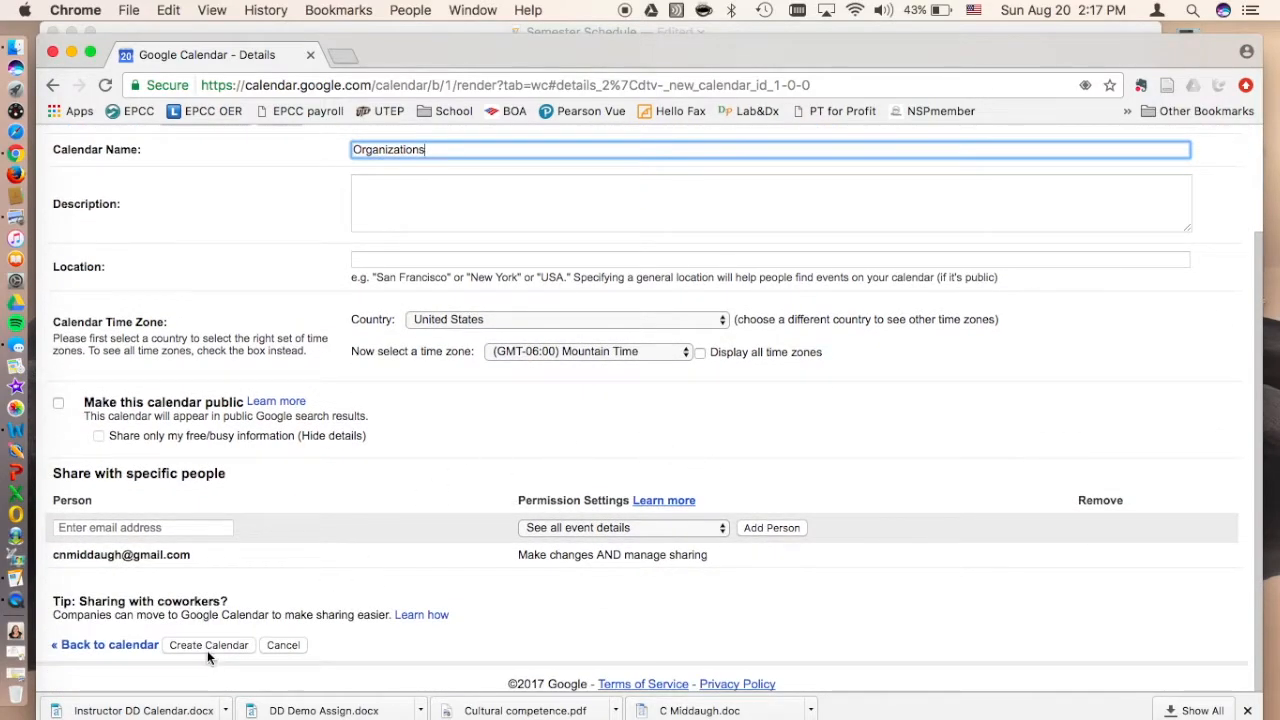
{"action": "left_click", "coordinate": [207, 646]}
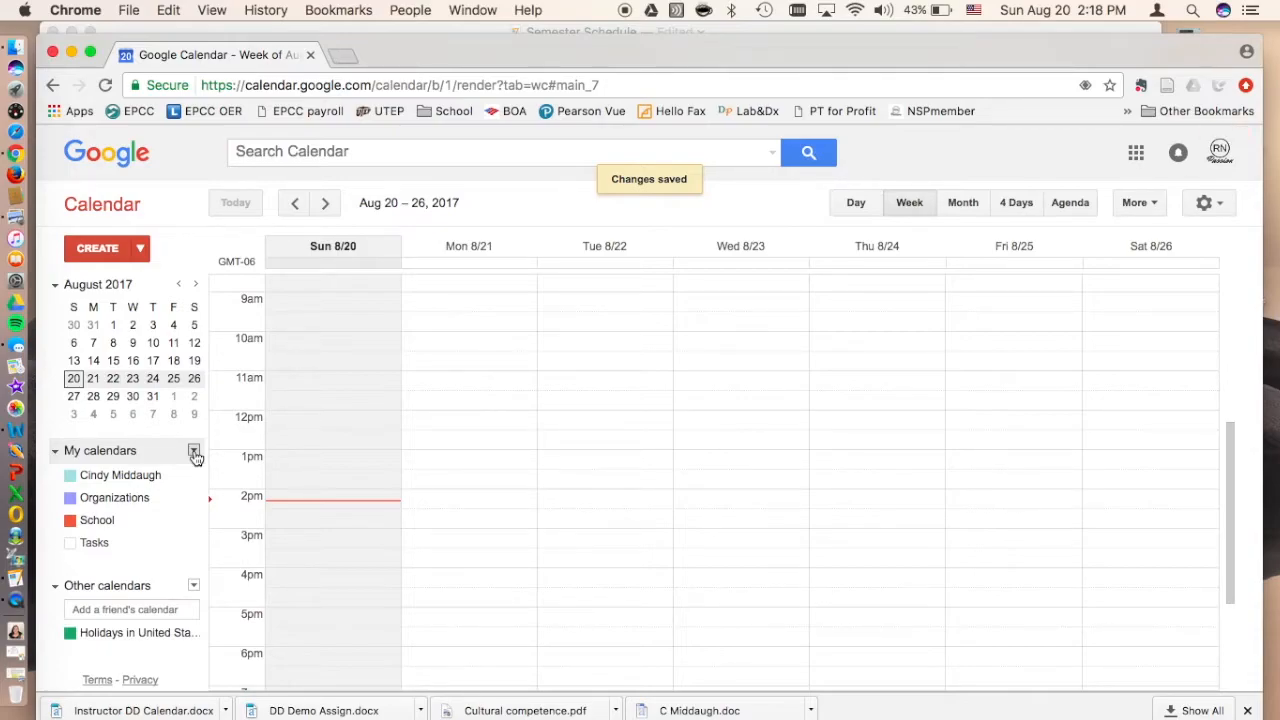
Step: Create another calendar named Work with the default settings
{"action": "left_click", "coordinate": [194, 452]}
{"action": "left_click", "coordinate": [234, 477]}
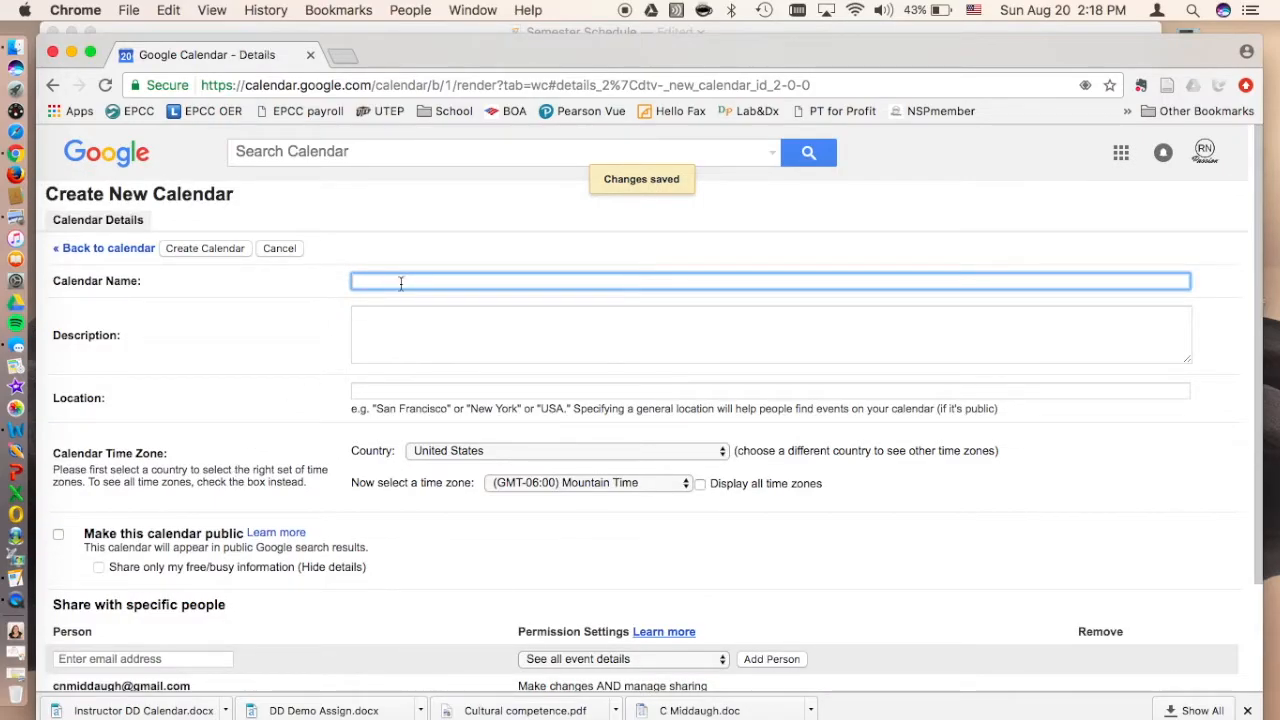
{"action": "type", "text": "work"}
{"action": "key", "text": "BackSpace"}
{"action": "key", "text": "BackSpace"}
{"action": "key", "text": "BackSpace"}
{"action": "key", "text": "BackSpace"}
{"action": "type", "text": "Work"}
{"action": "left_click", "coordinate": [218, 248]}
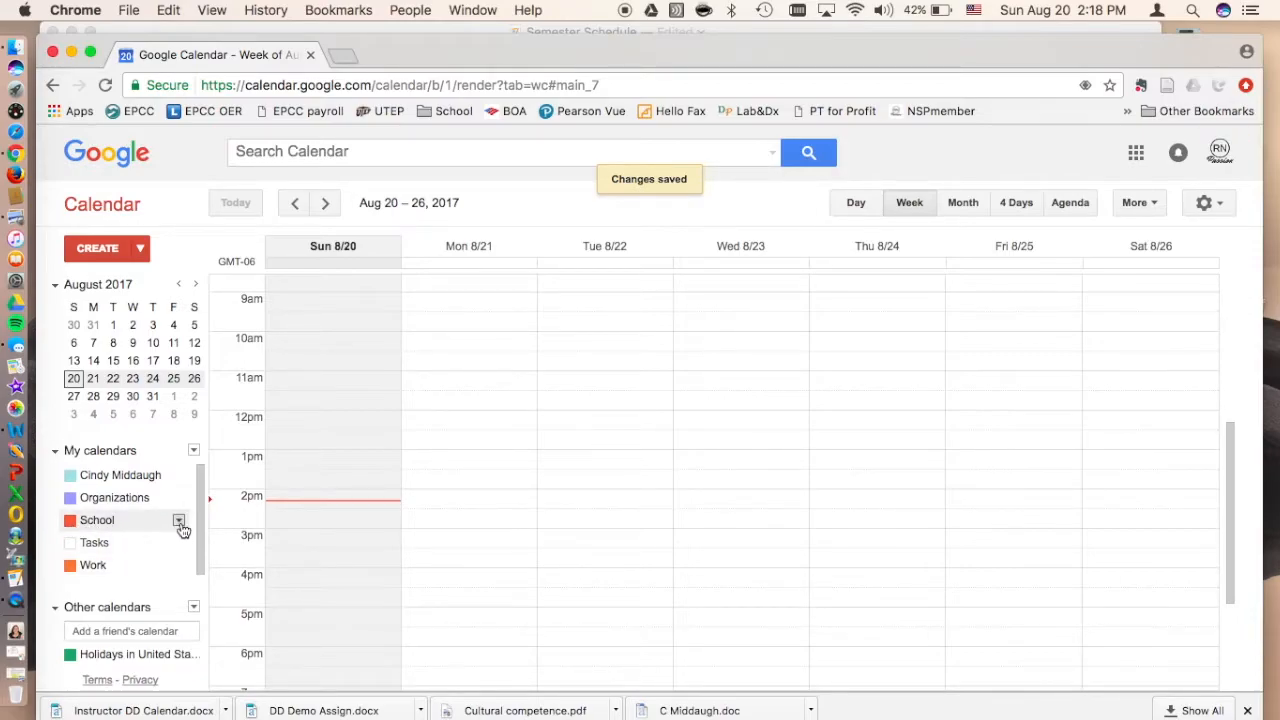
Step: Color-code the calendars: School green, Organizations yellow and Work pink
{"action": "left_click", "coordinate": [179, 522]}
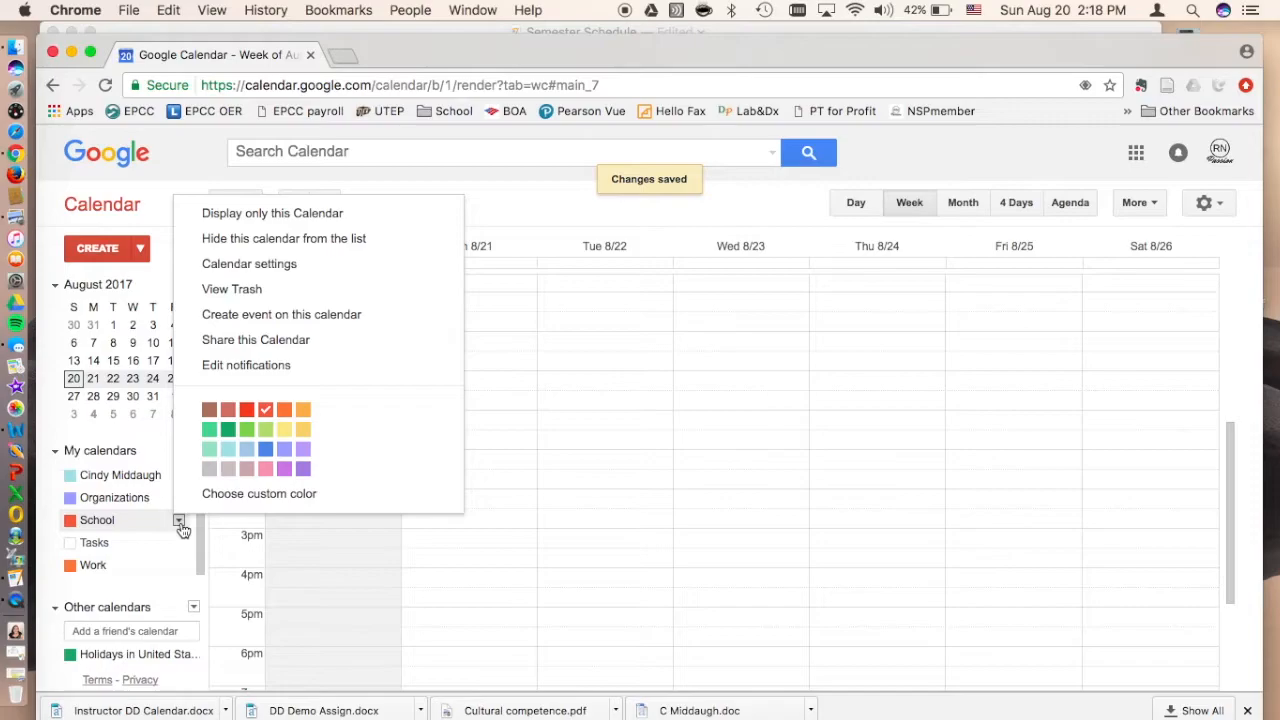
{"action": "left_click", "coordinate": [209, 431]}
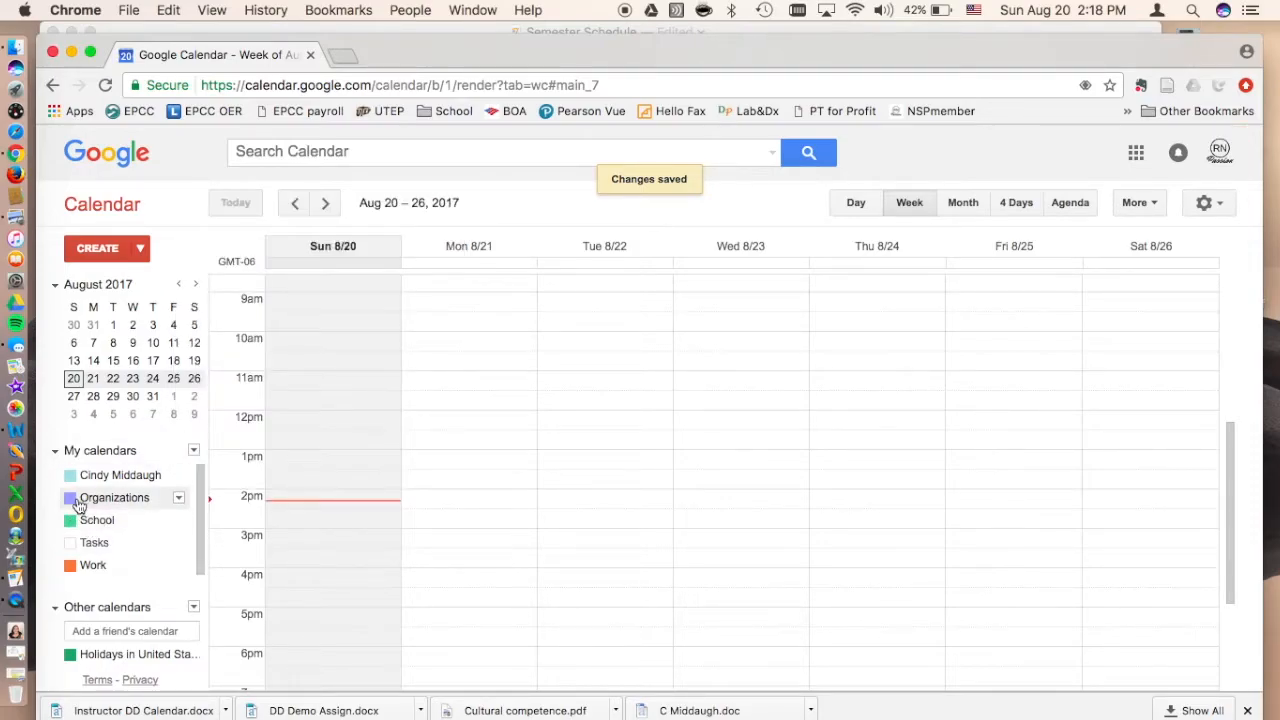
{"action": "left_click", "coordinate": [180, 499]}
{"action": "left_click", "coordinate": [303, 408]}
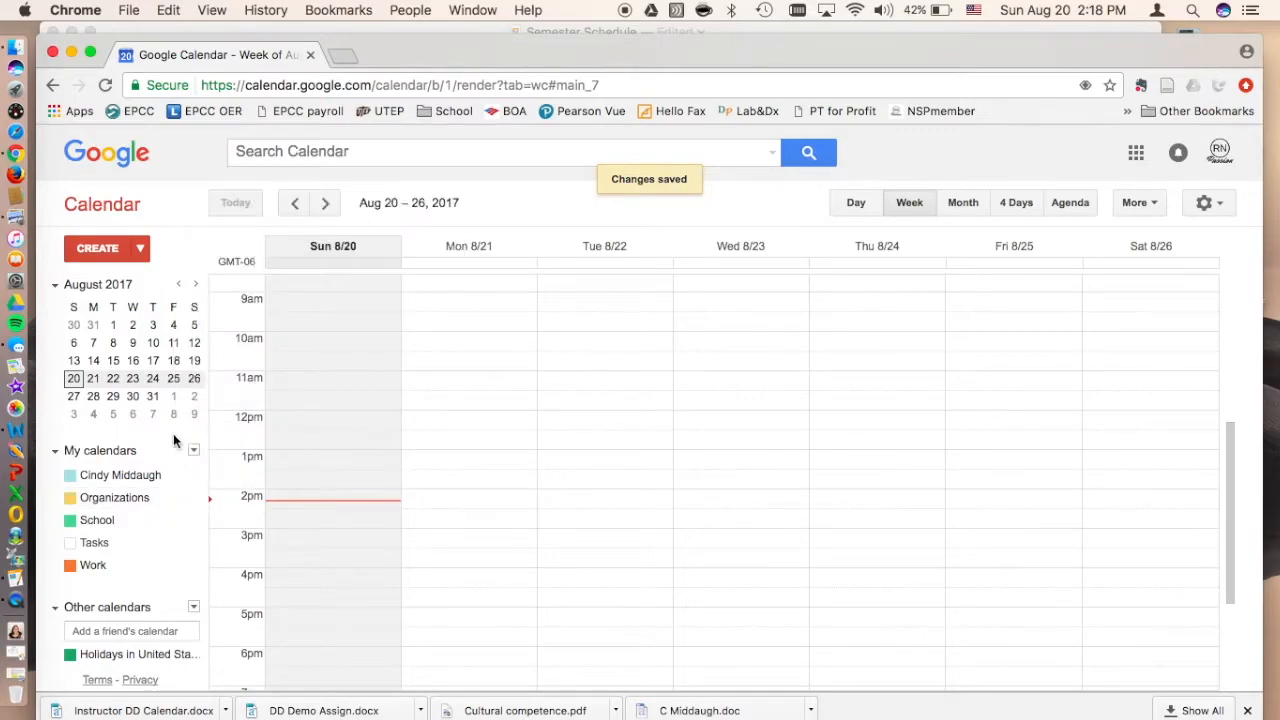
{"action": "left_click", "coordinate": [179, 567]}
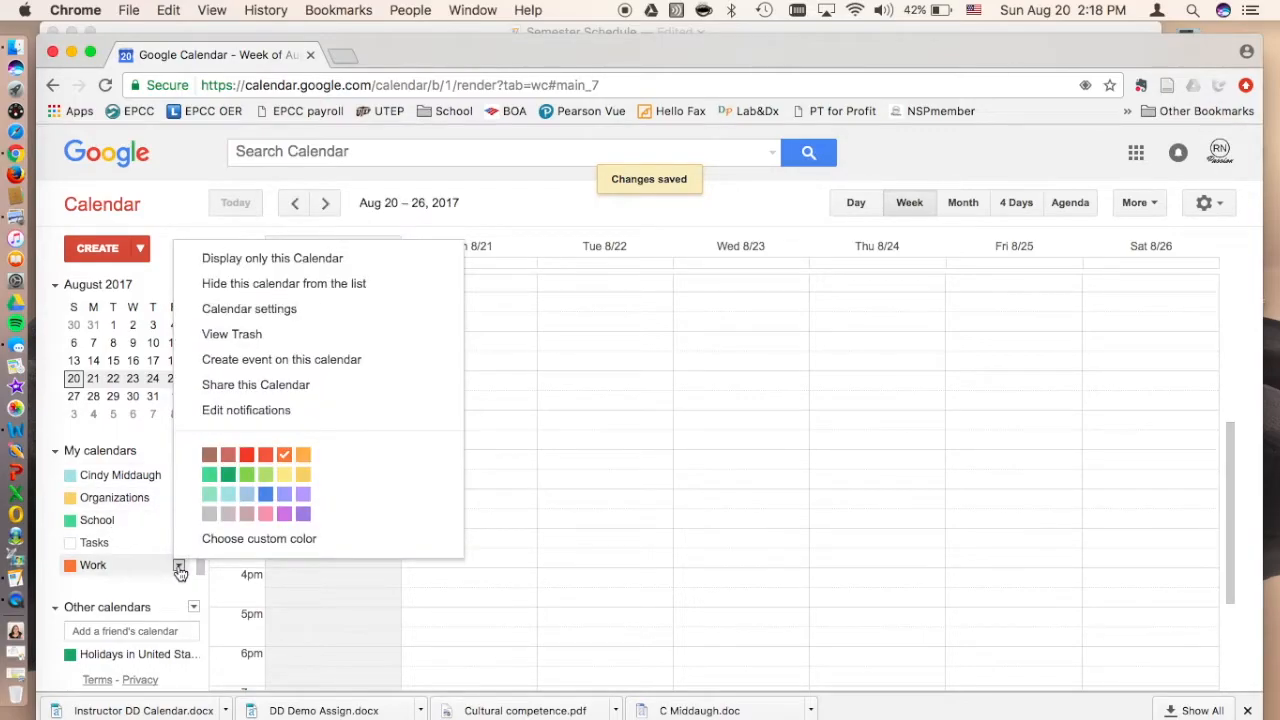
{"action": "left_click", "coordinate": [265, 513]}
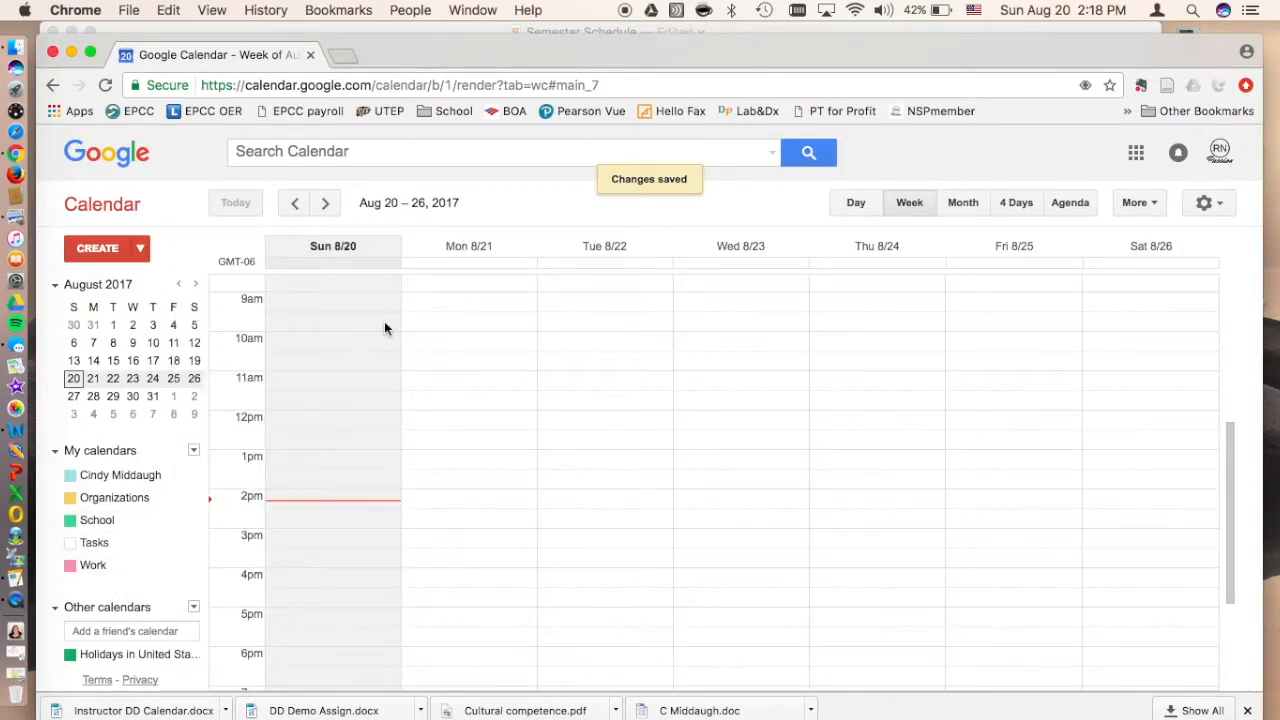
Step: Consult the semester schedule checklist in Pages, and create a calendar named Study in Google Calendar
{"action": "left_click", "coordinate": [475, 27]}
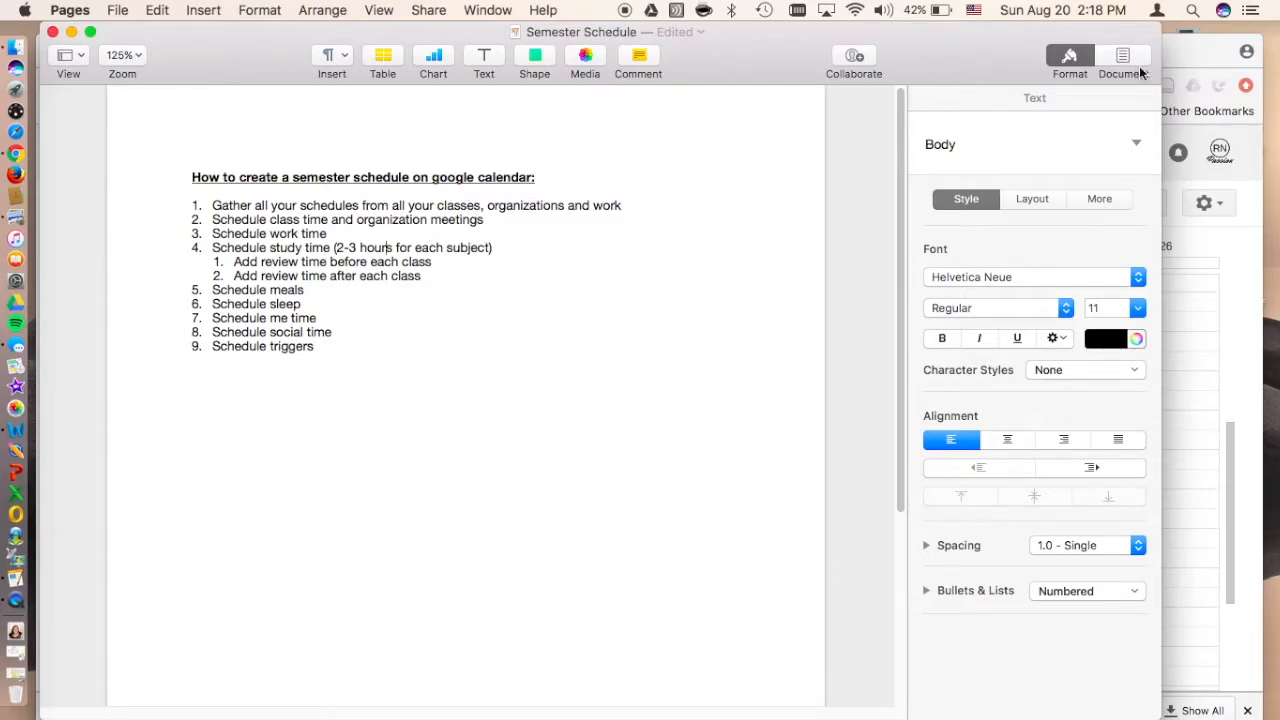
{"action": "left_click", "coordinate": [1176, 62]}
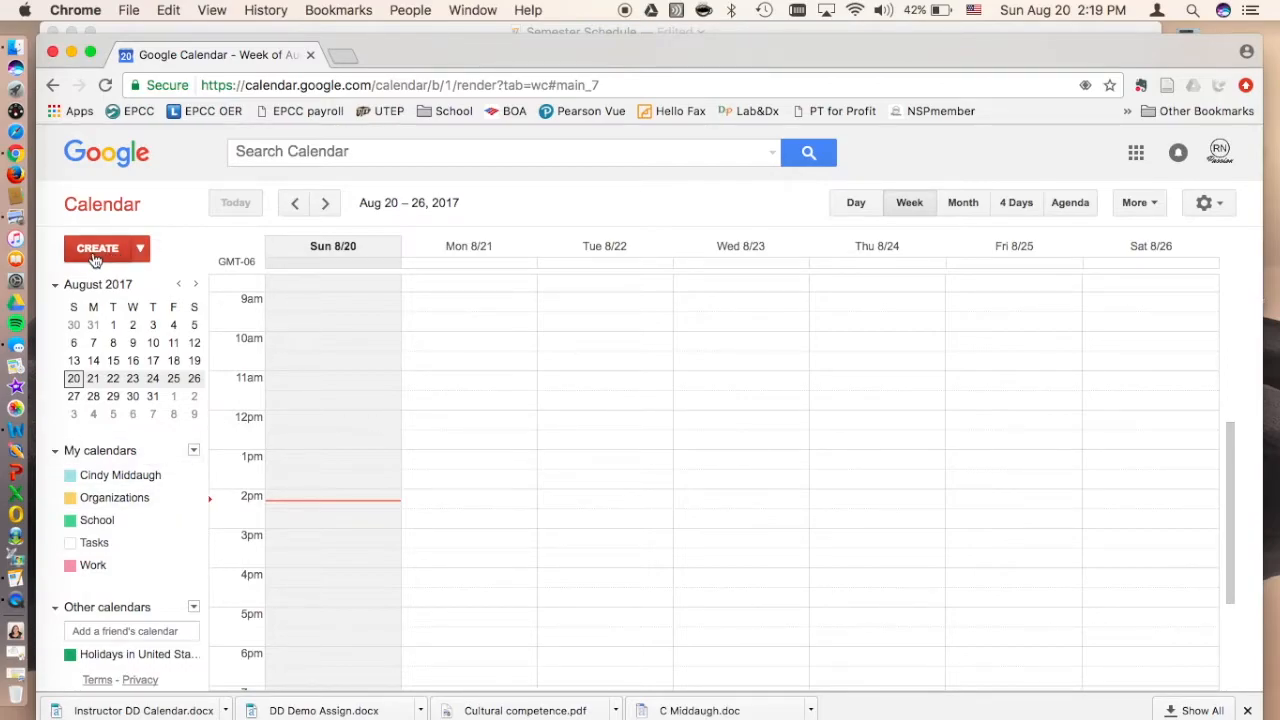
{"action": "left_click", "coordinate": [193, 450]}
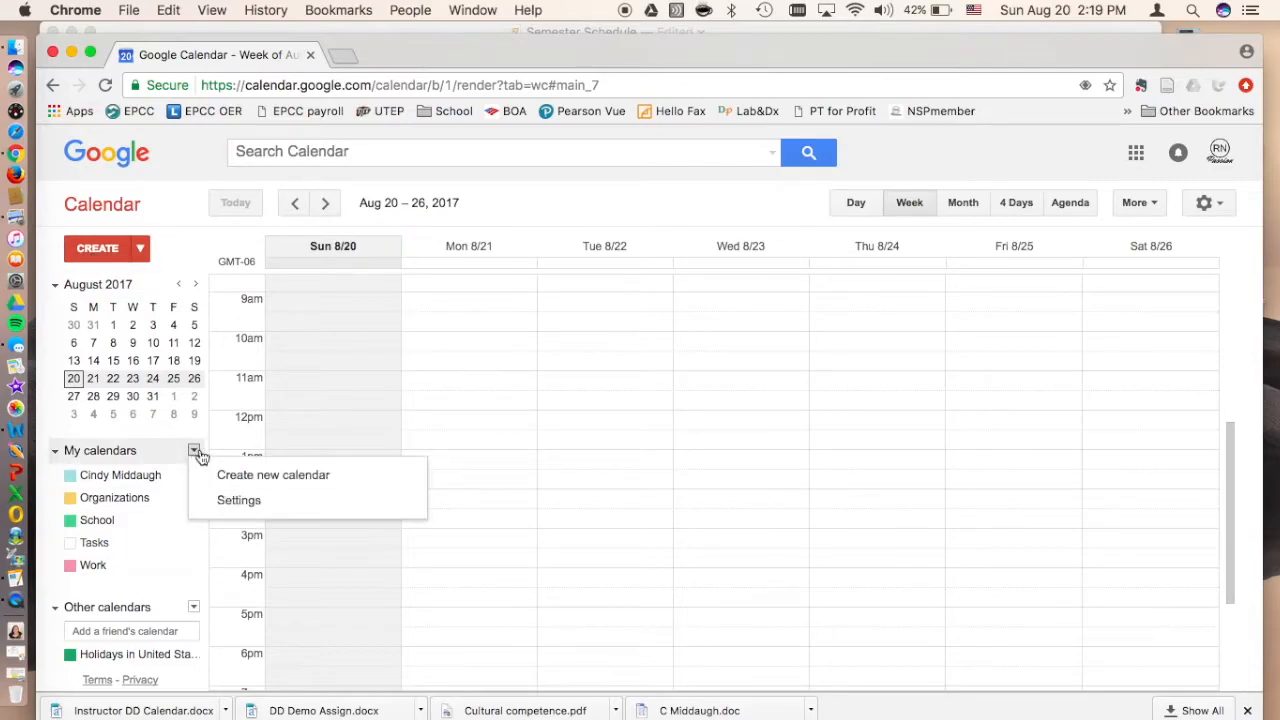
{"action": "left_click", "coordinate": [226, 478]}
{"action": "type", "text": "Study"}
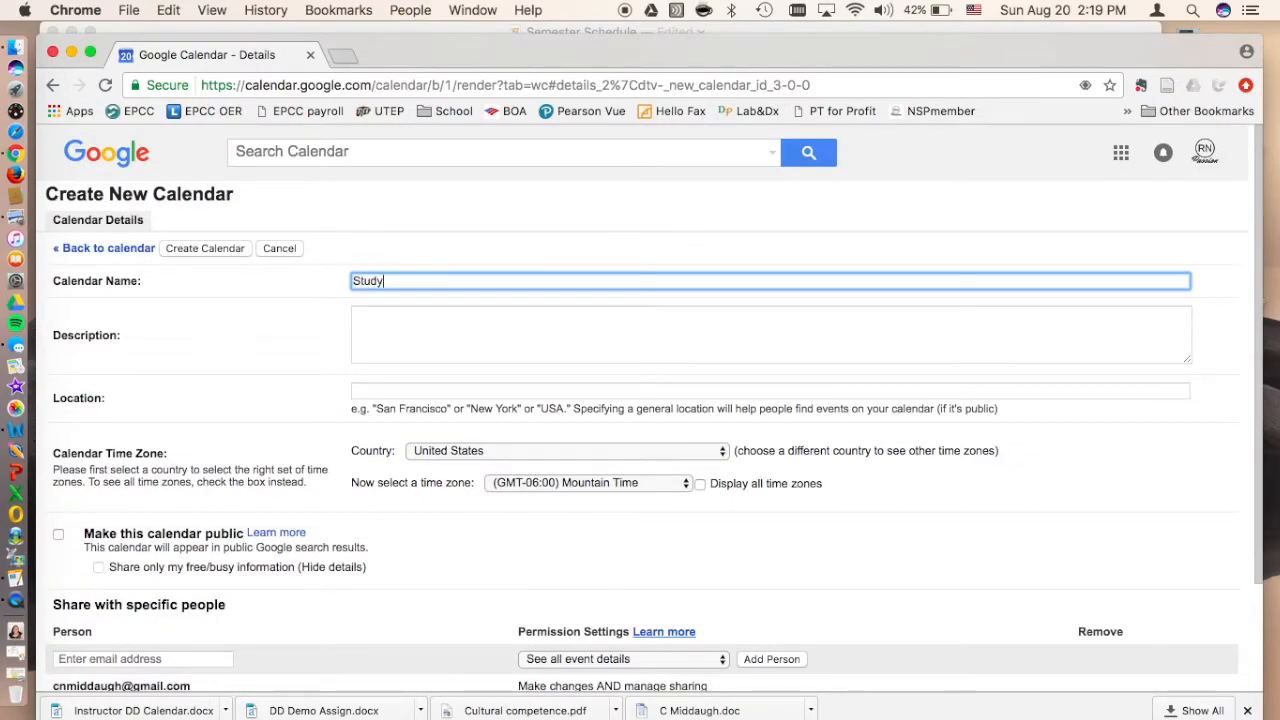
{"action": "scroll", "coordinate": [254, 556], "scroll_direction": "down", "scroll_amount": 3}
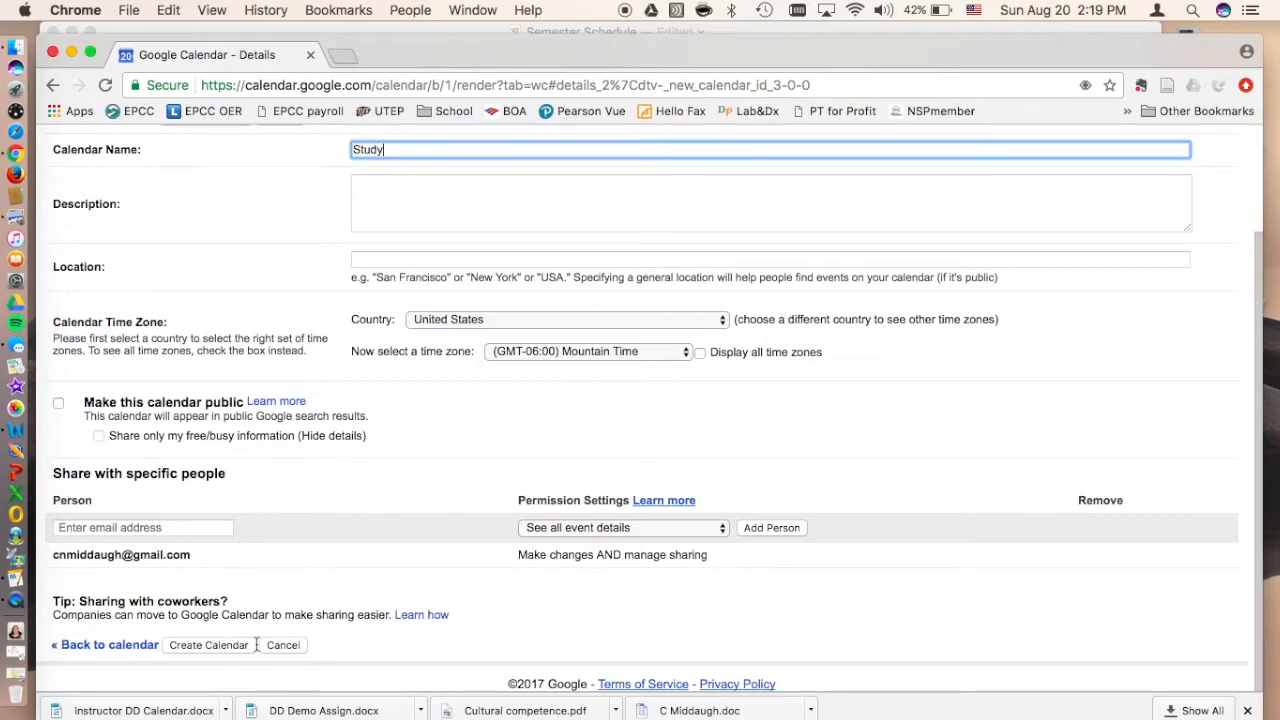
{"action": "left_click", "coordinate": [219, 643]}
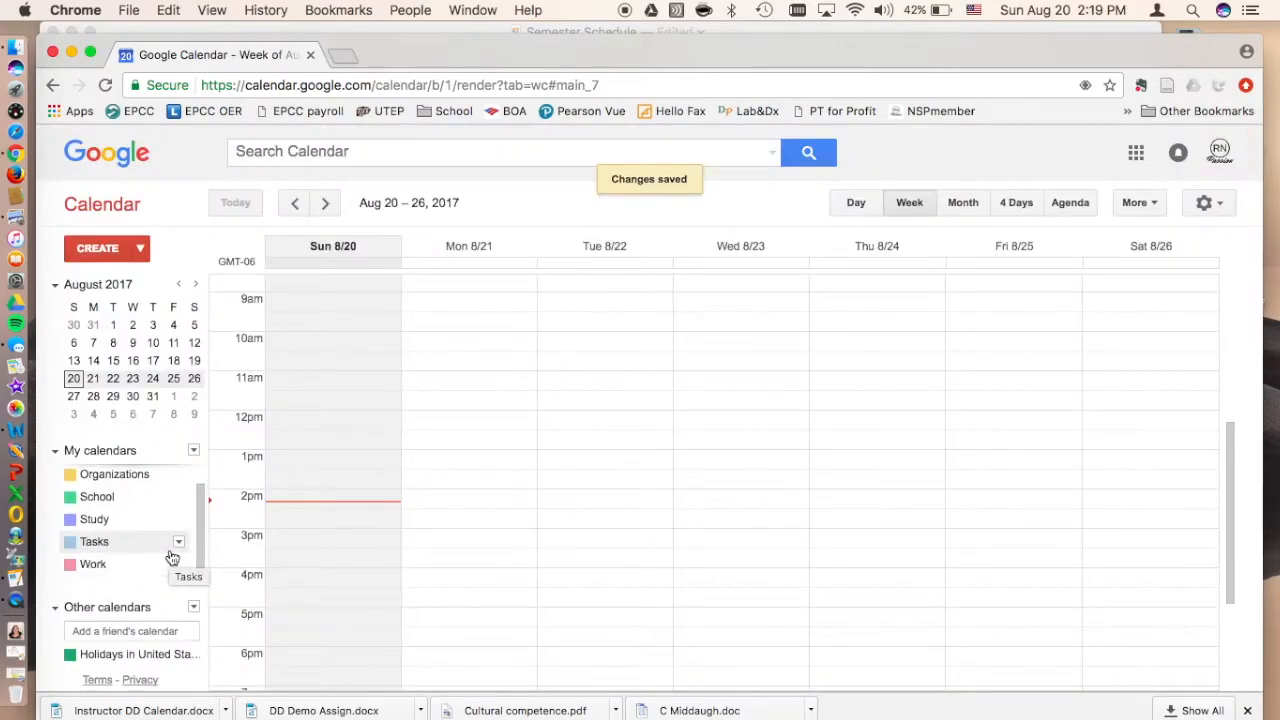
Step: Check the Pages checklist for the next category, and create a calendar named Meals in Google Calendar
{"action": "left_click", "coordinate": [457, 30]}
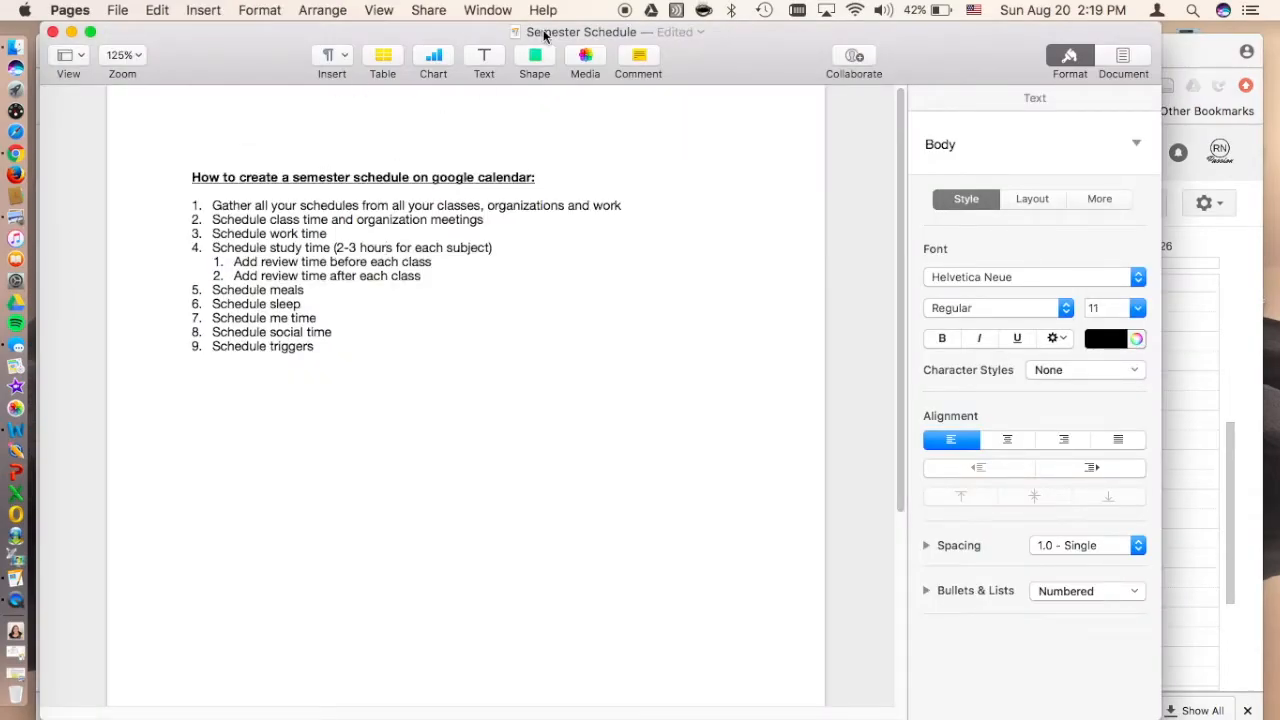
{"action": "left_click", "coordinate": [1174, 57]}
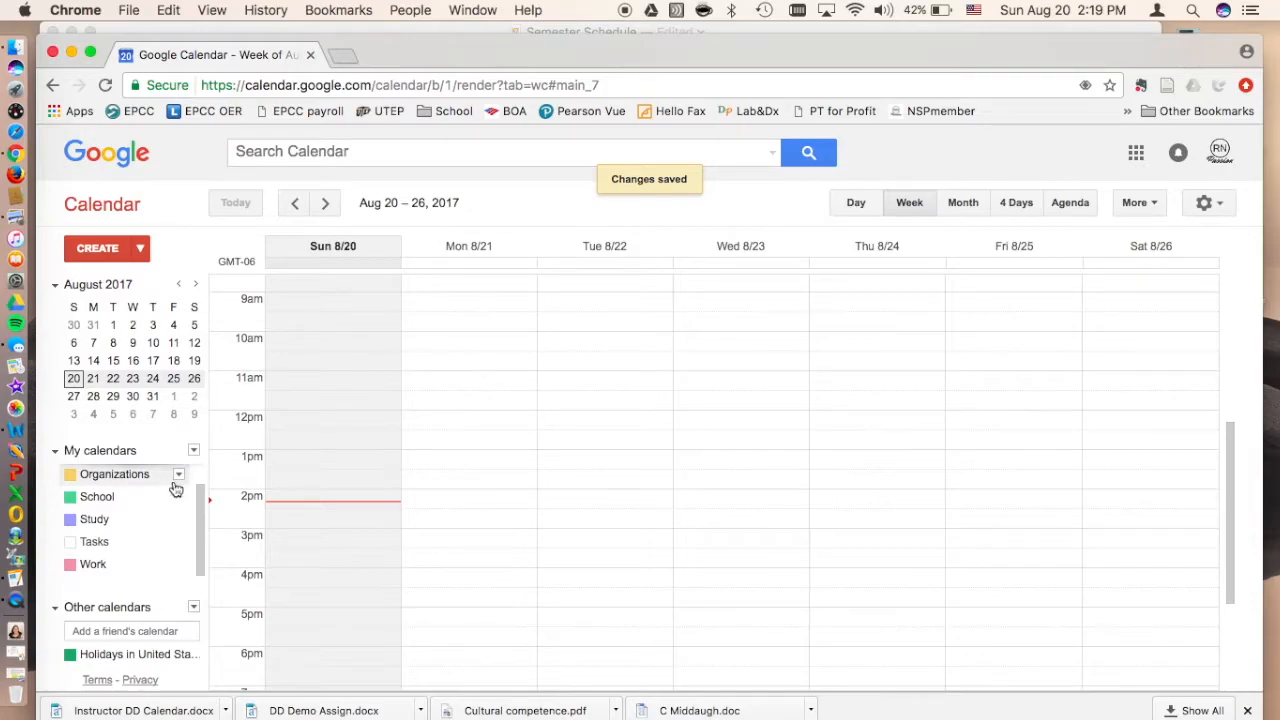
{"action": "left_click", "coordinate": [194, 452]}
{"action": "left_click", "coordinate": [231, 481]}
{"action": "type", "text": "Meals"}
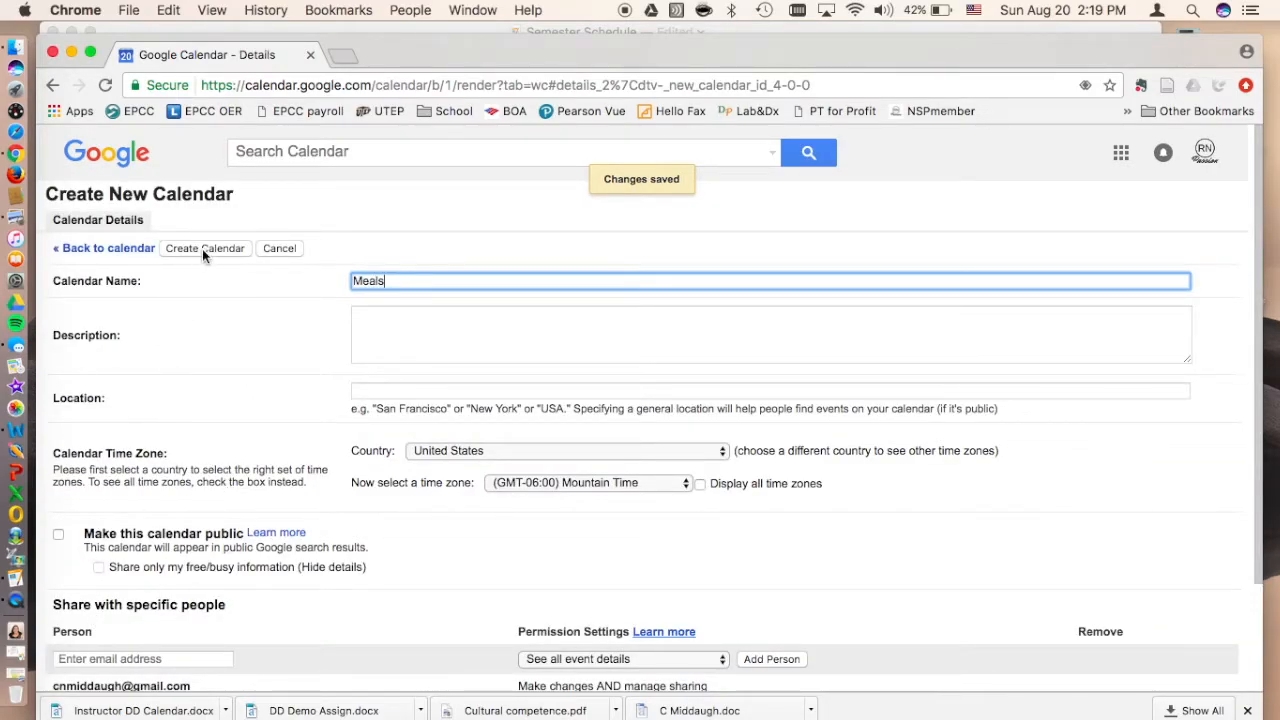
{"action": "type", "text": "/"}
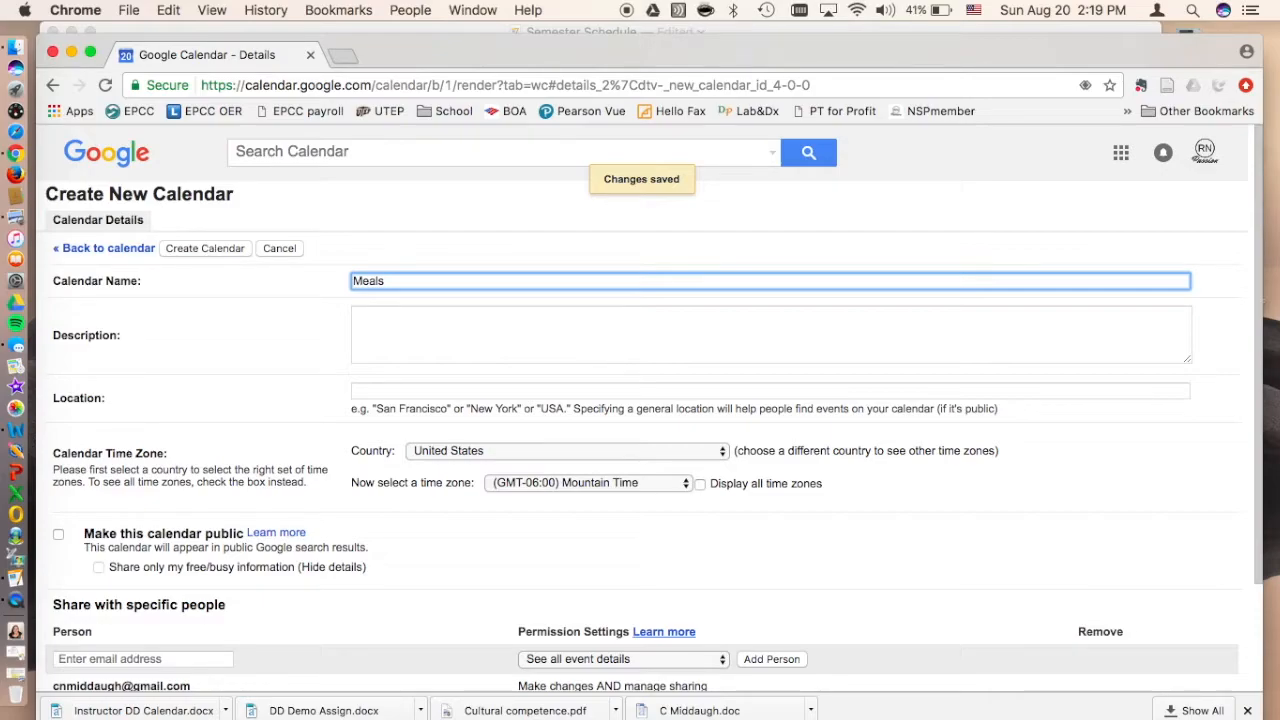
{"action": "left_click", "coordinate": [187, 246]}
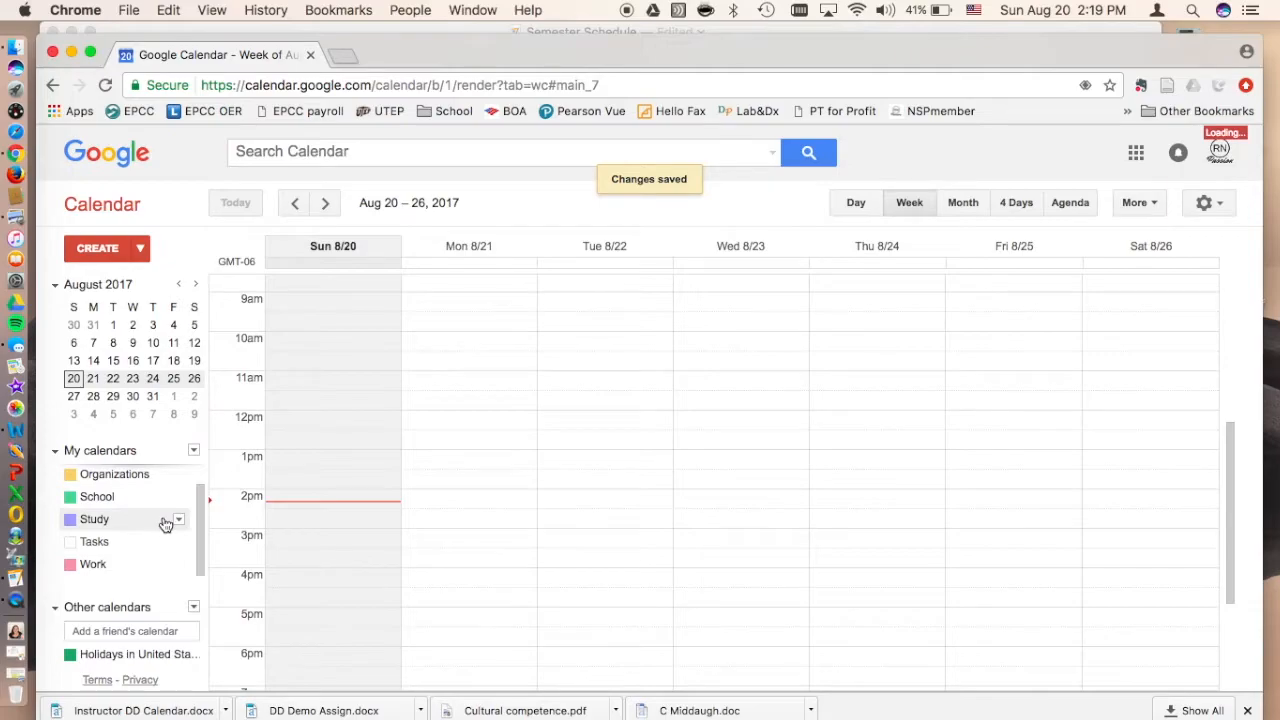
Step: Review the remaining categories in the Pages semester schedule checklist and return to Google Calendar
{"action": "scroll", "coordinate": [168, 522], "scroll_direction": "up", "scroll_amount": 1}
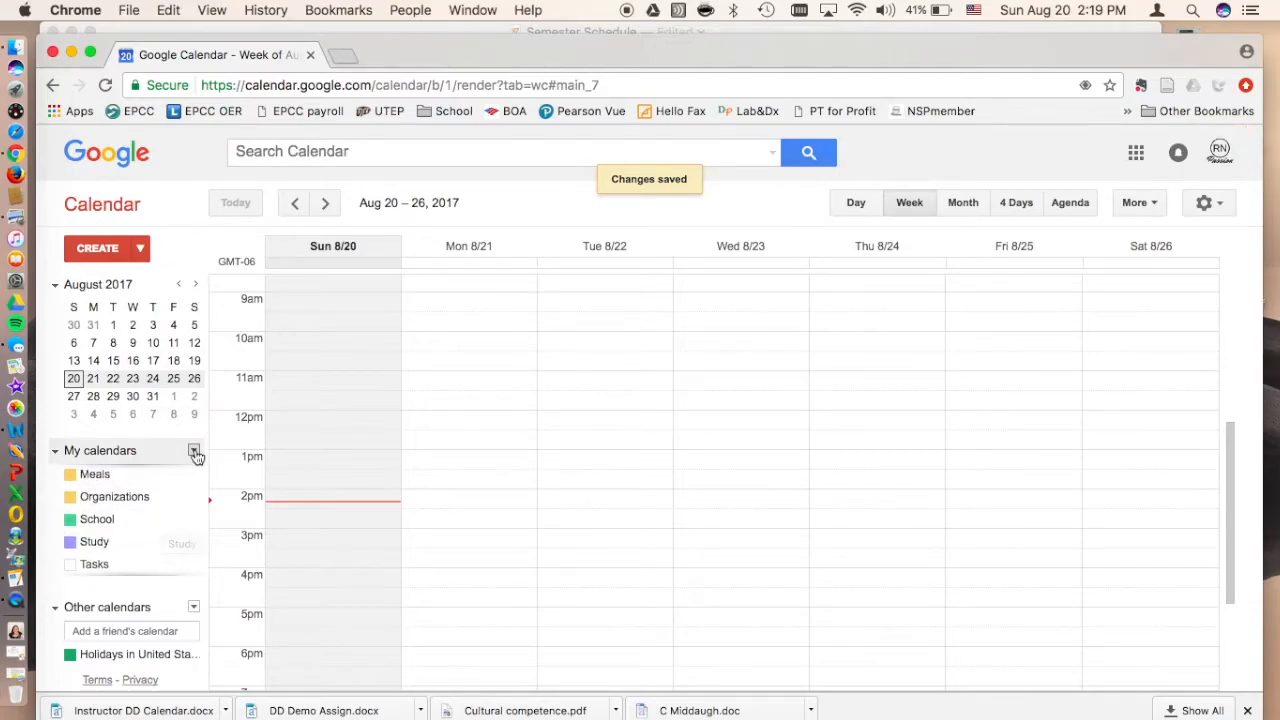
{"action": "left_click", "coordinate": [508, 31]}
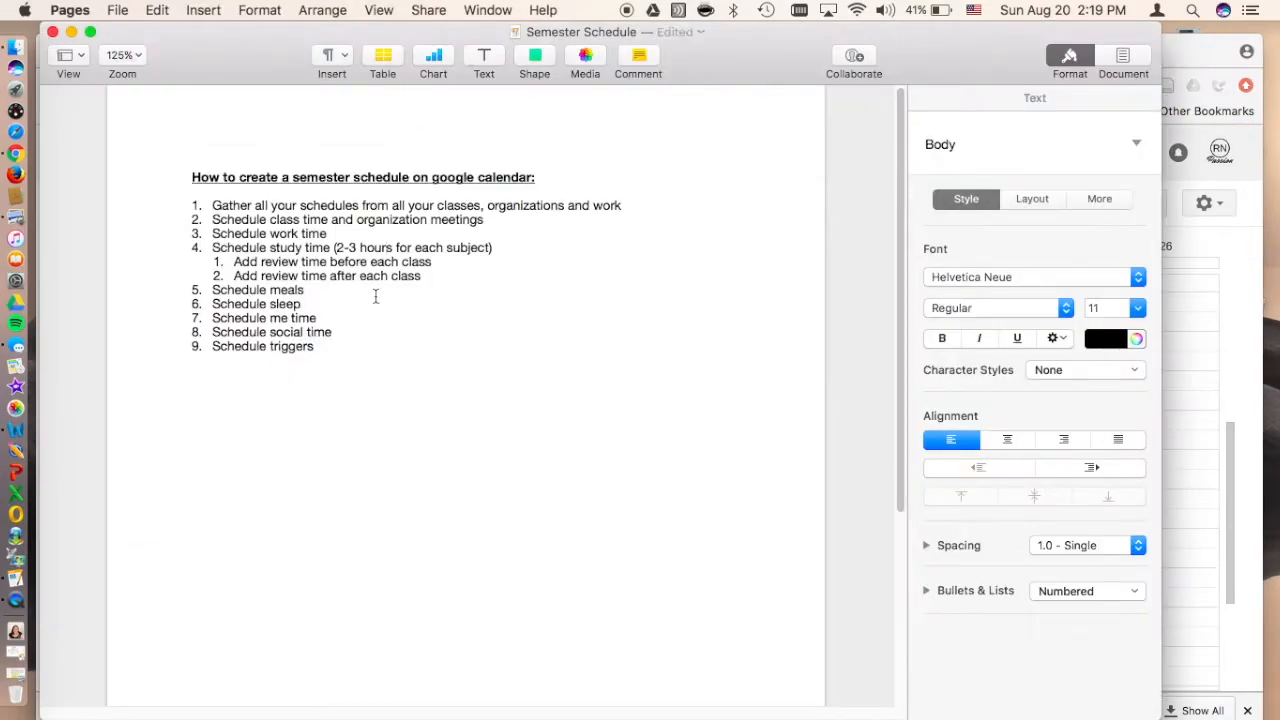
{"action": "left_click", "coordinate": [1172, 44]}
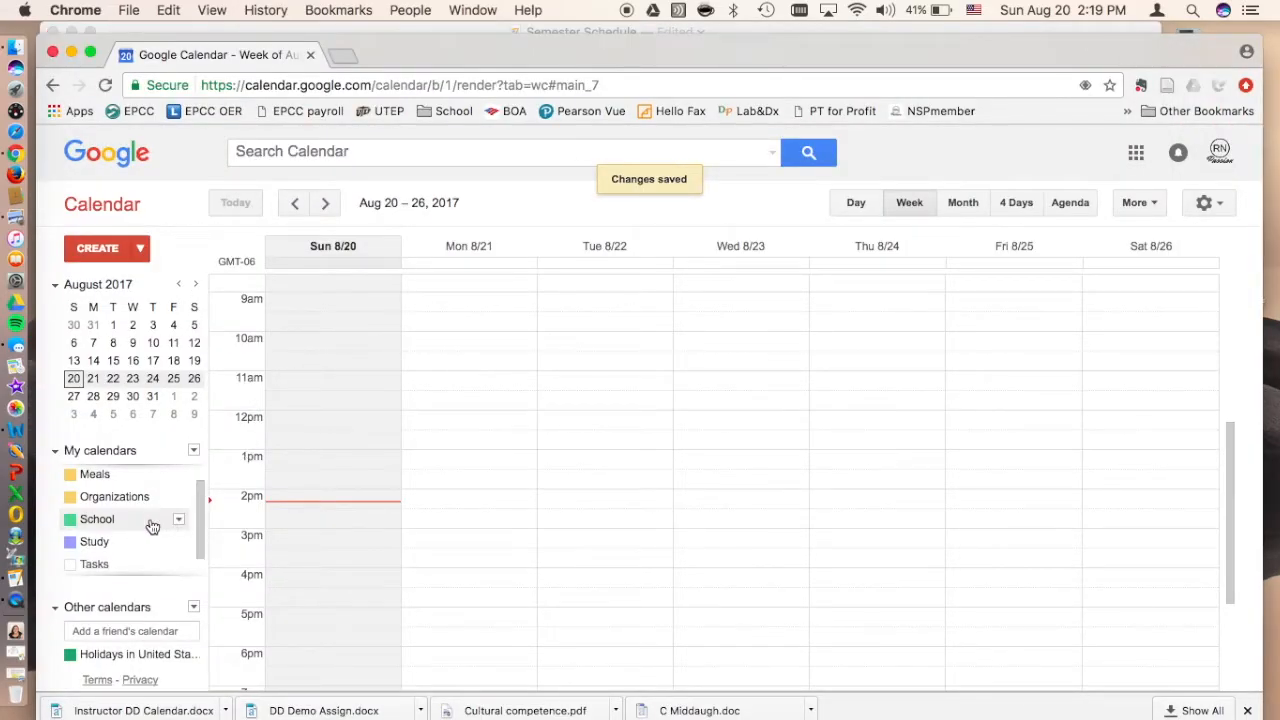
{"action": "scroll", "coordinate": [150, 525], "scroll_direction": "up", "scroll_amount": 1}
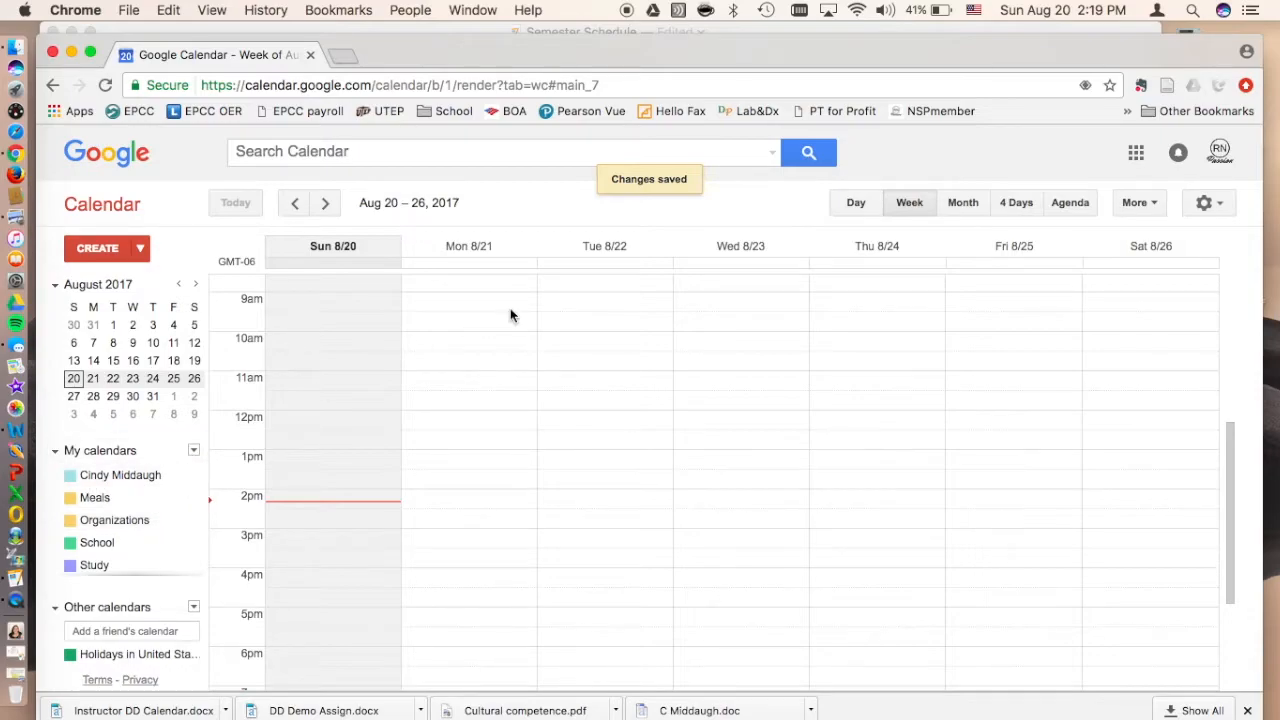
{"action": "left_click", "coordinate": [1040, 30]}
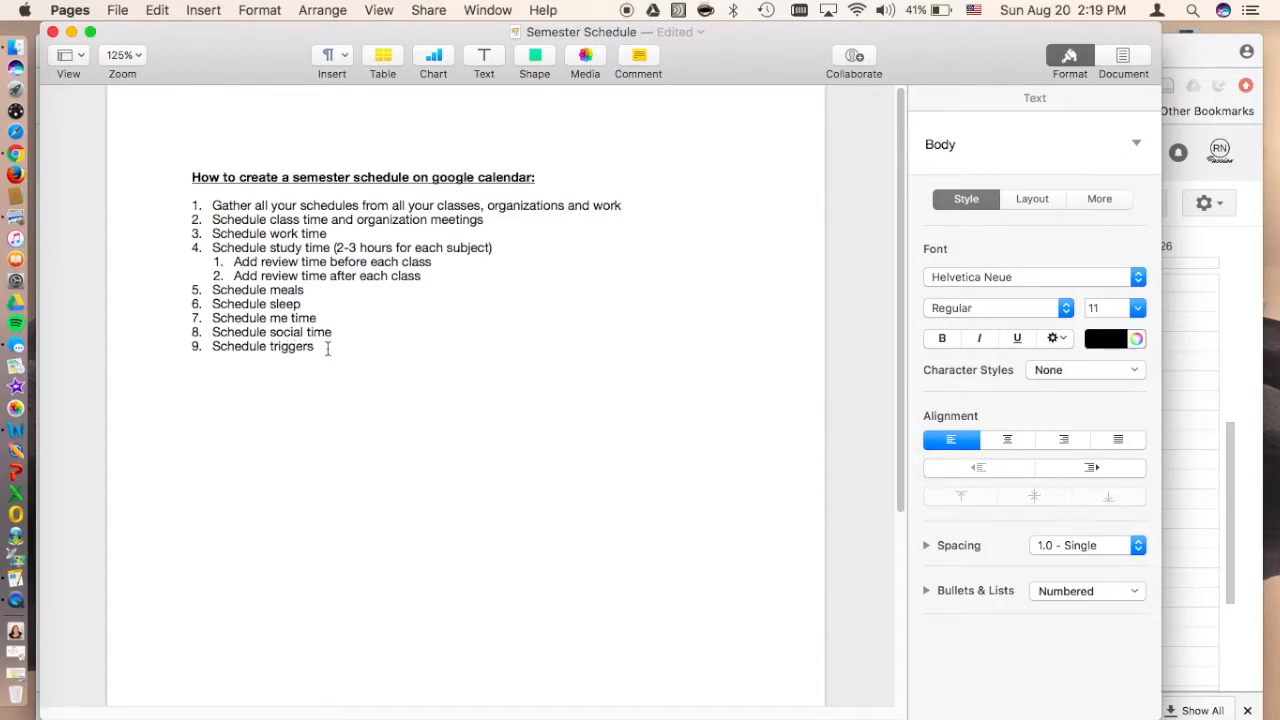
{"action": "left_click", "coordinate": [1183, 51]}
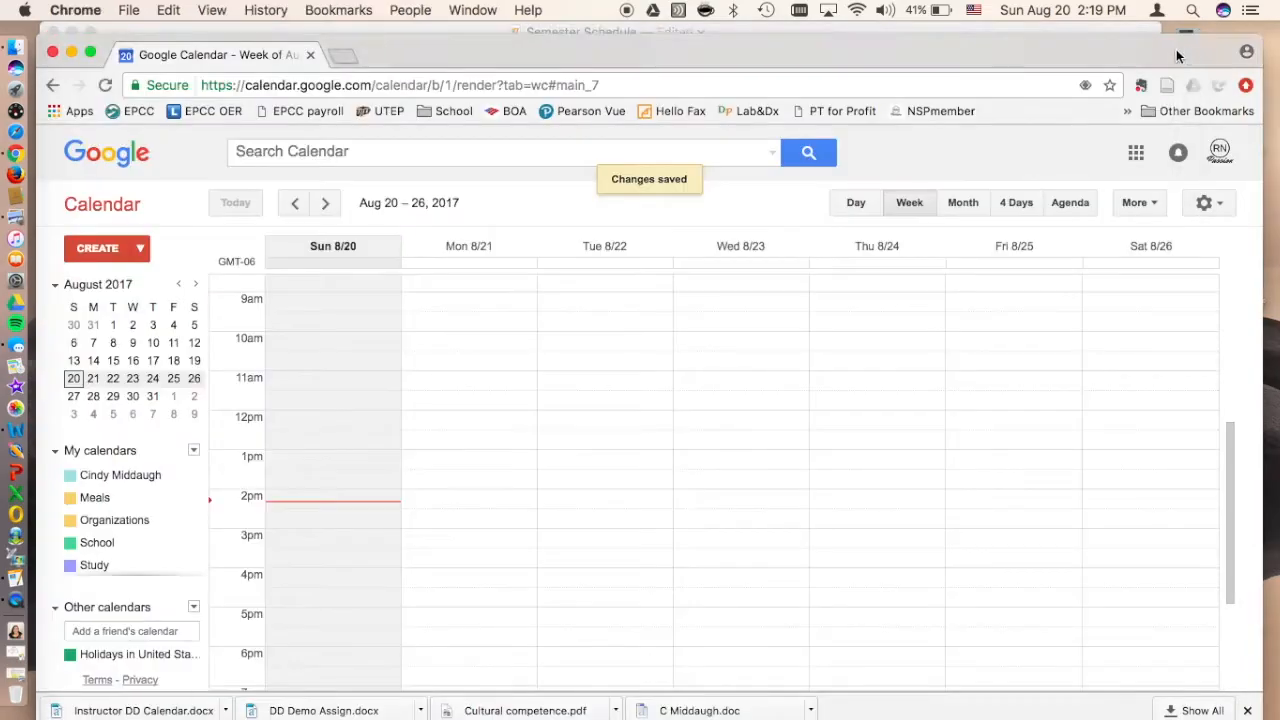
Step: Change the color of the Meals calendar to orange to distinguish it from Organizations
{"action": "scroll", "coordinate": [305, 509], "scroll_direction": "up", "scroll_amount": 5}
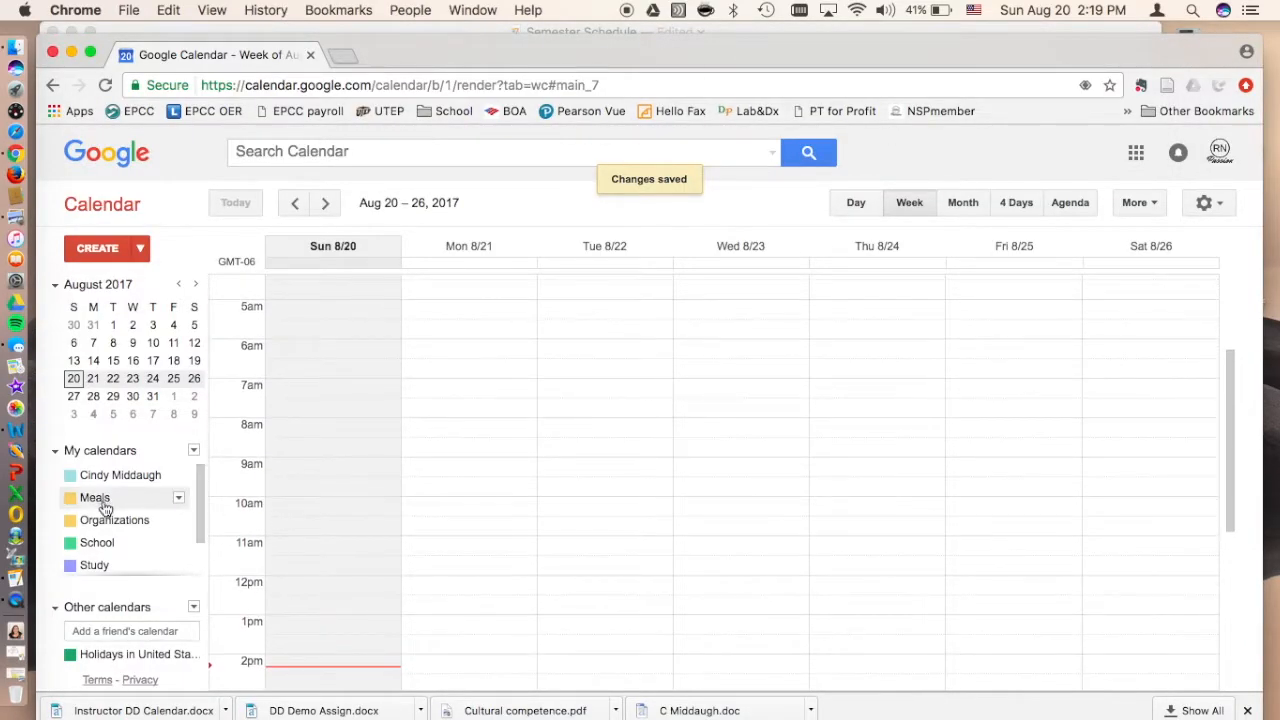
{"action": "left_click", "coordinate": [178, 499]}
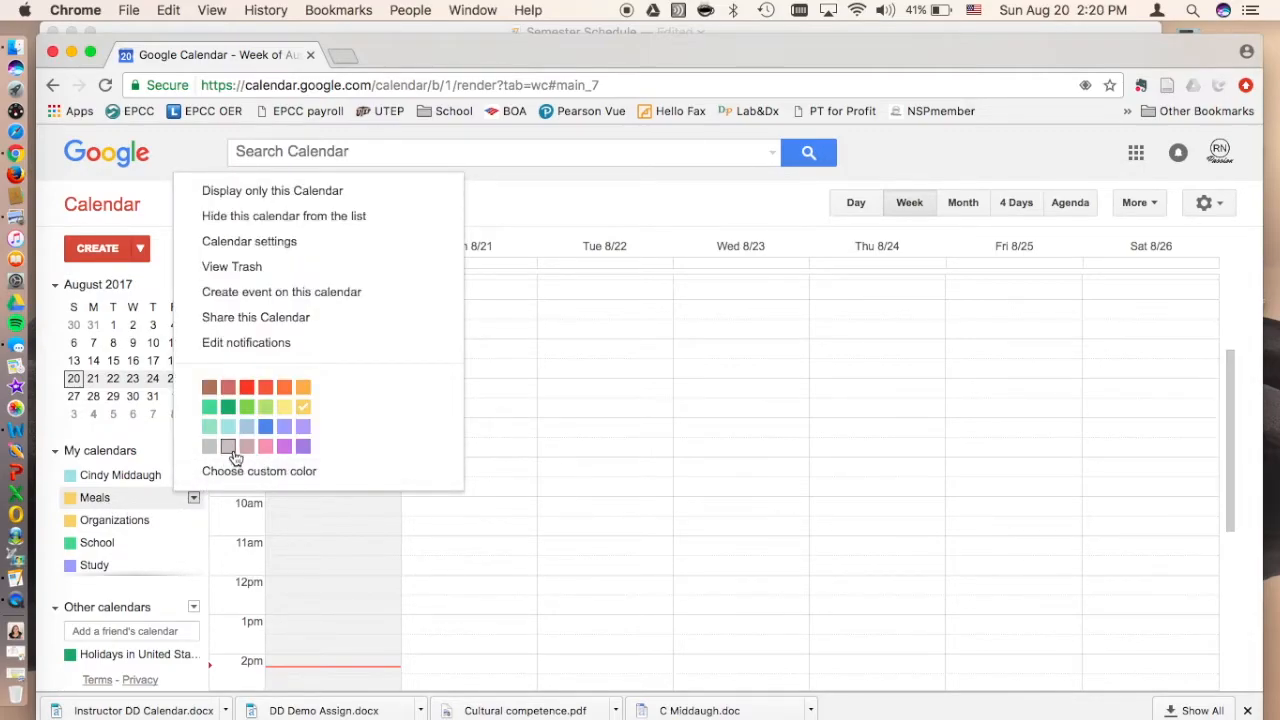
{"action": "left_click", "coordinate": [301, 389]}
{"action": "scroll", "coordinate": [155, 528], "scroll_direction": "down", "scroll_amount": 2}
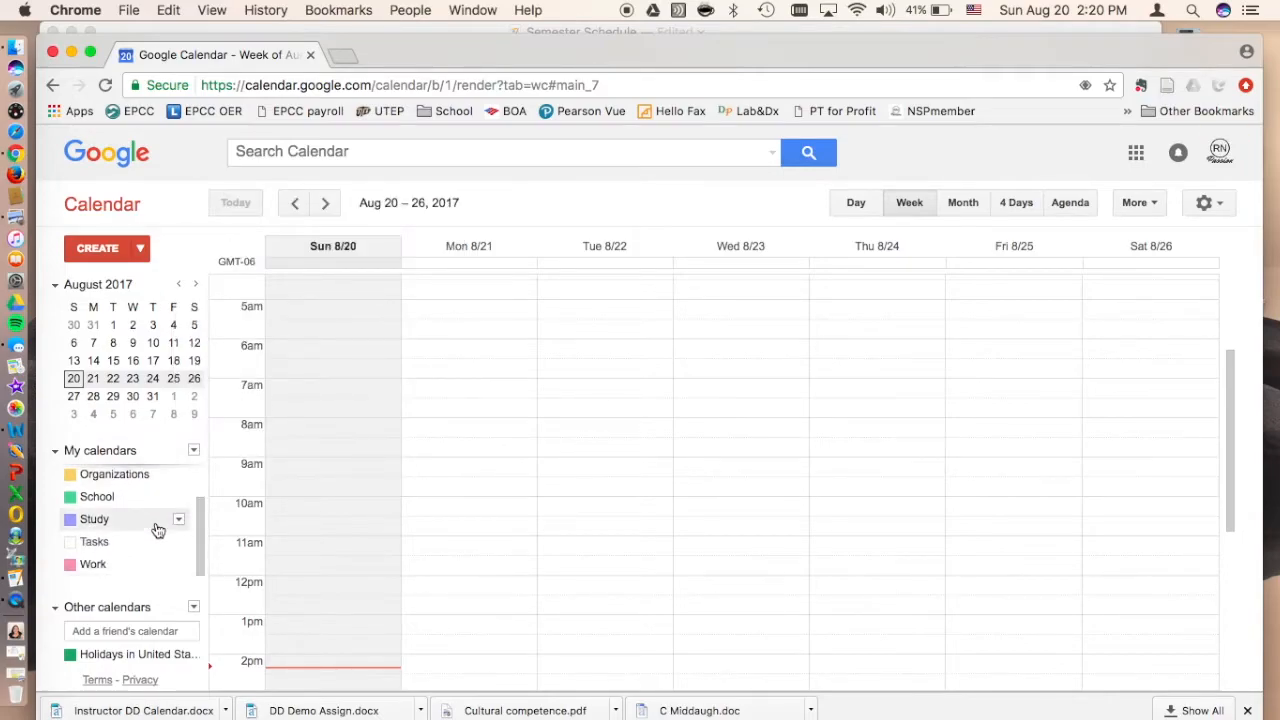
{"action": "scroll", "coordinate": [155, 528], "scroll_direction": "up", "scroll_amount": 2}
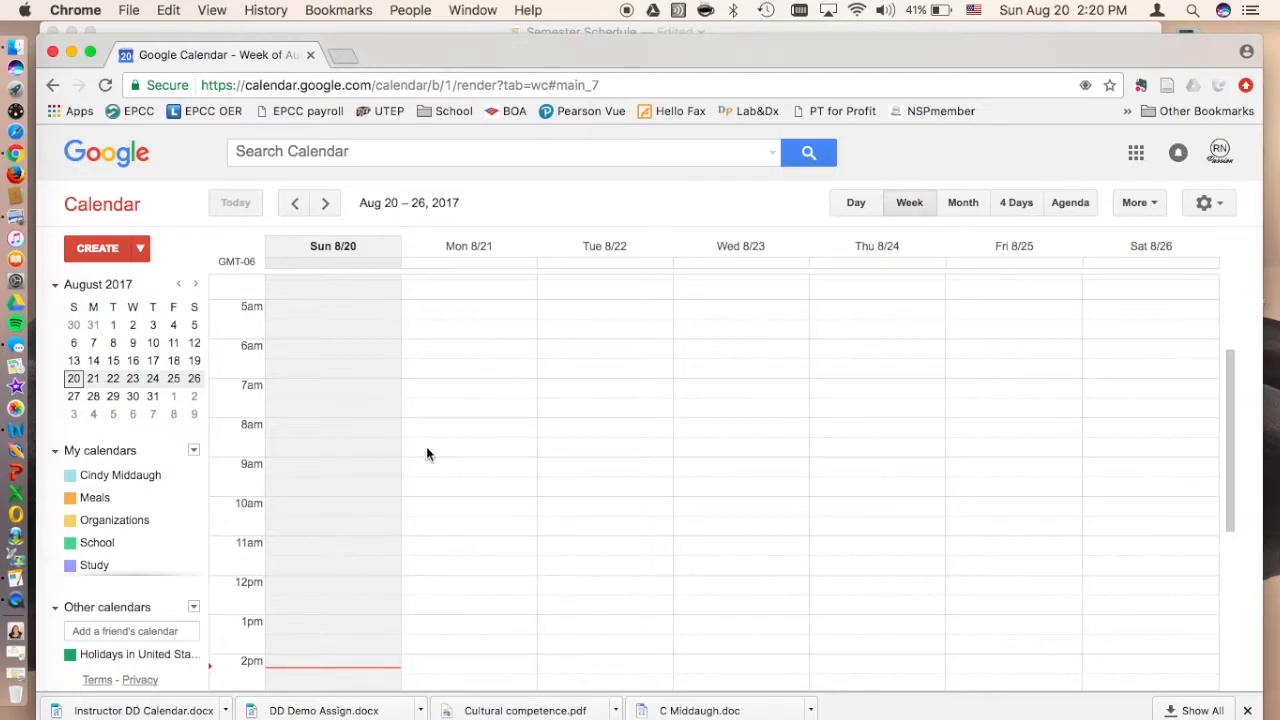
Step: Create a new calendar event titled Anatomy and Physiology 1
{"action": "scroll", "coordinate": [482, 332], "scroll_direction": "up", "scroll_amount": 1}
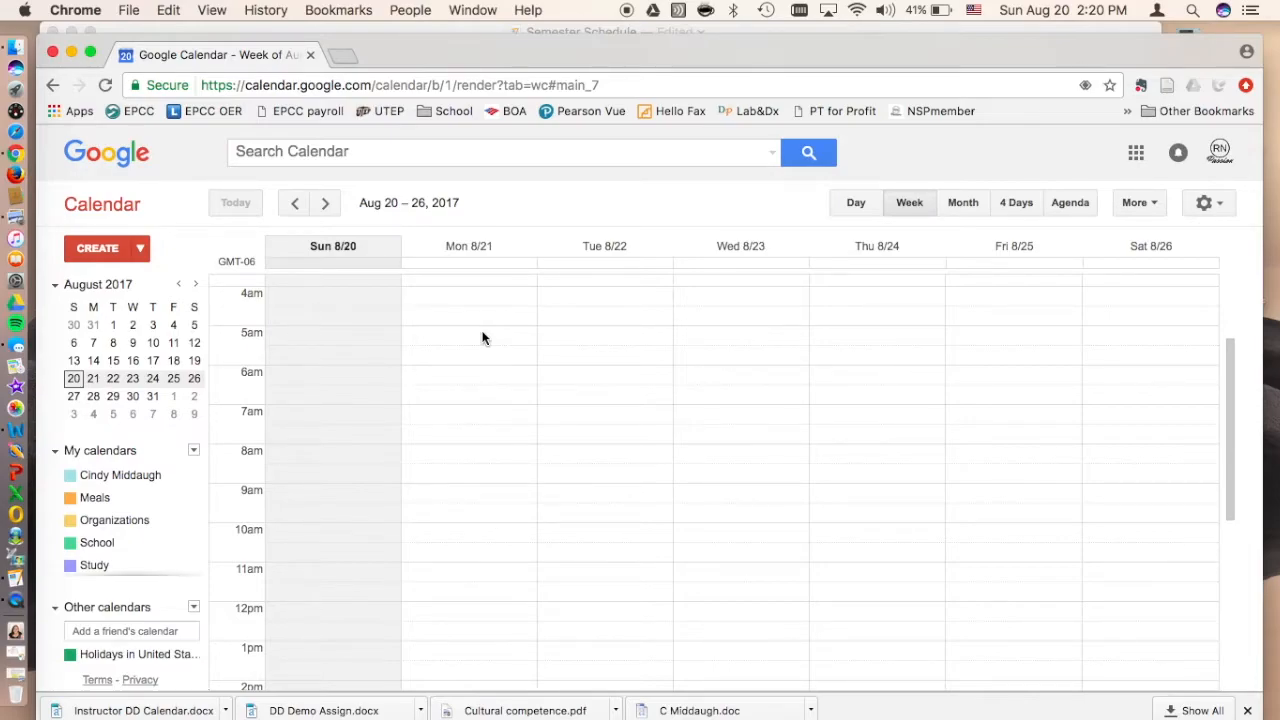
{"action": "left_click", "coordinate": [97, 248]}
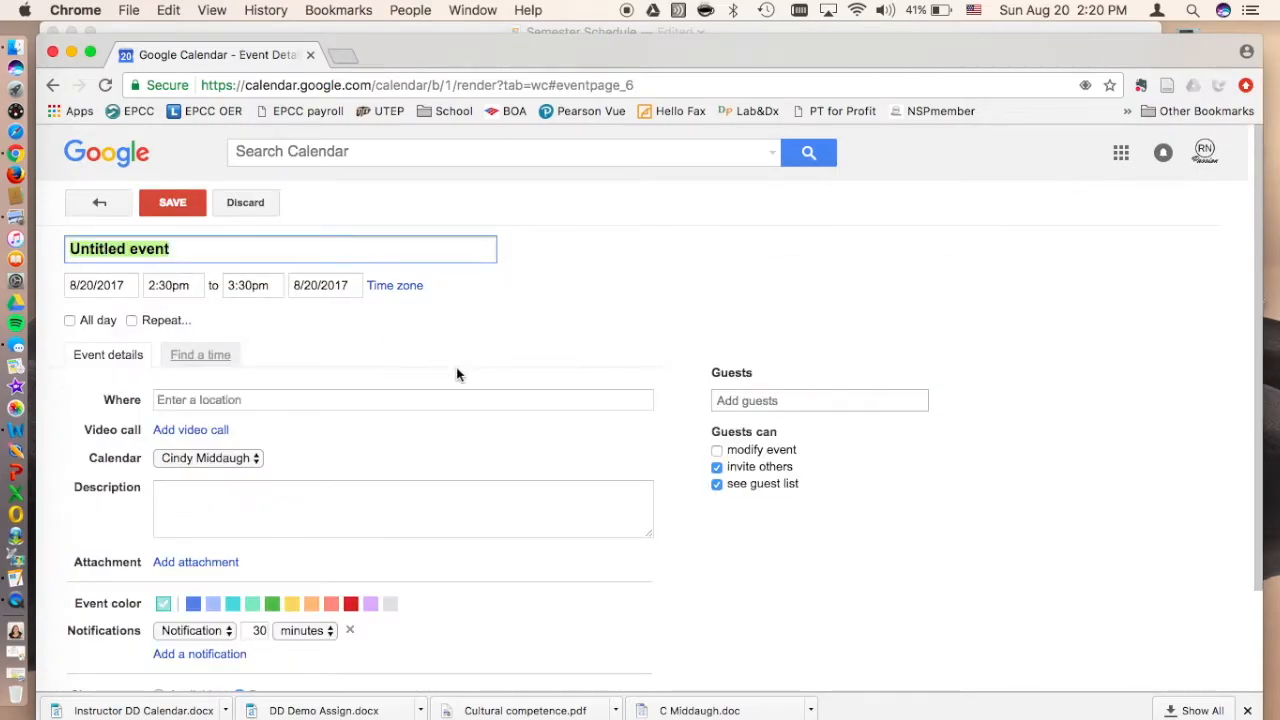
{"action": "type", "text": "An"}
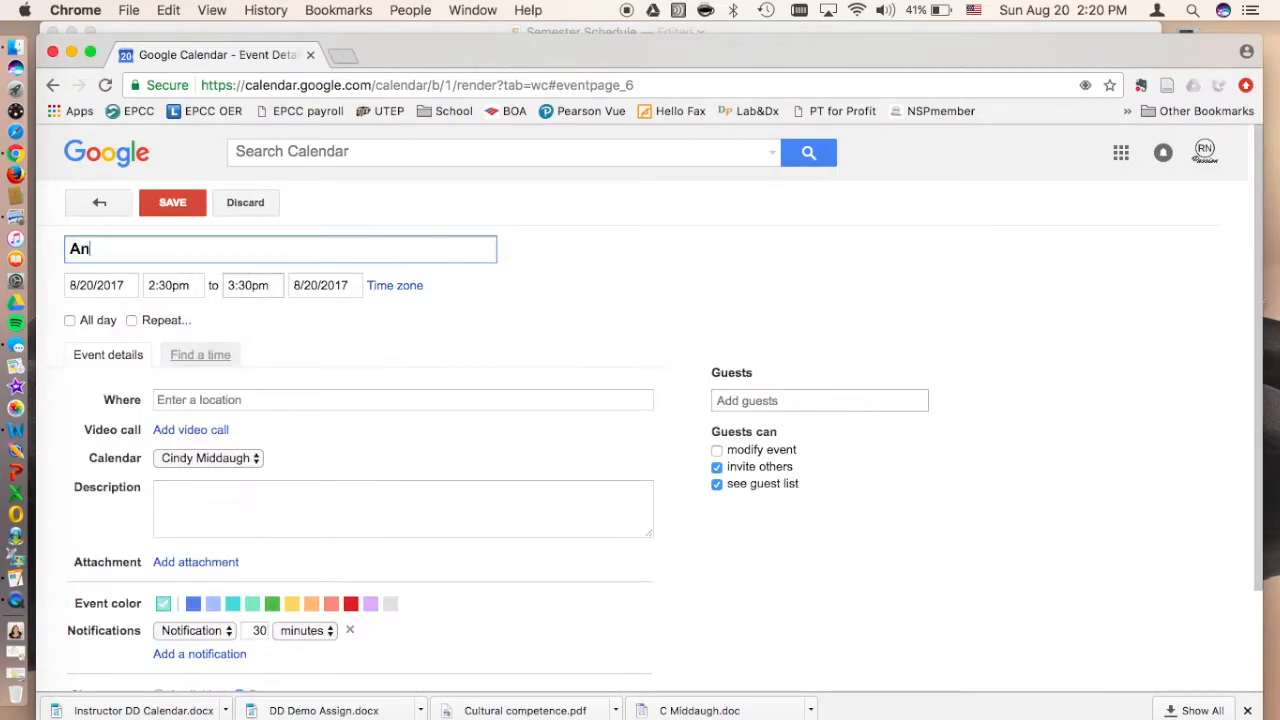
{"action": "type", "text": "atomy and Physicol"}
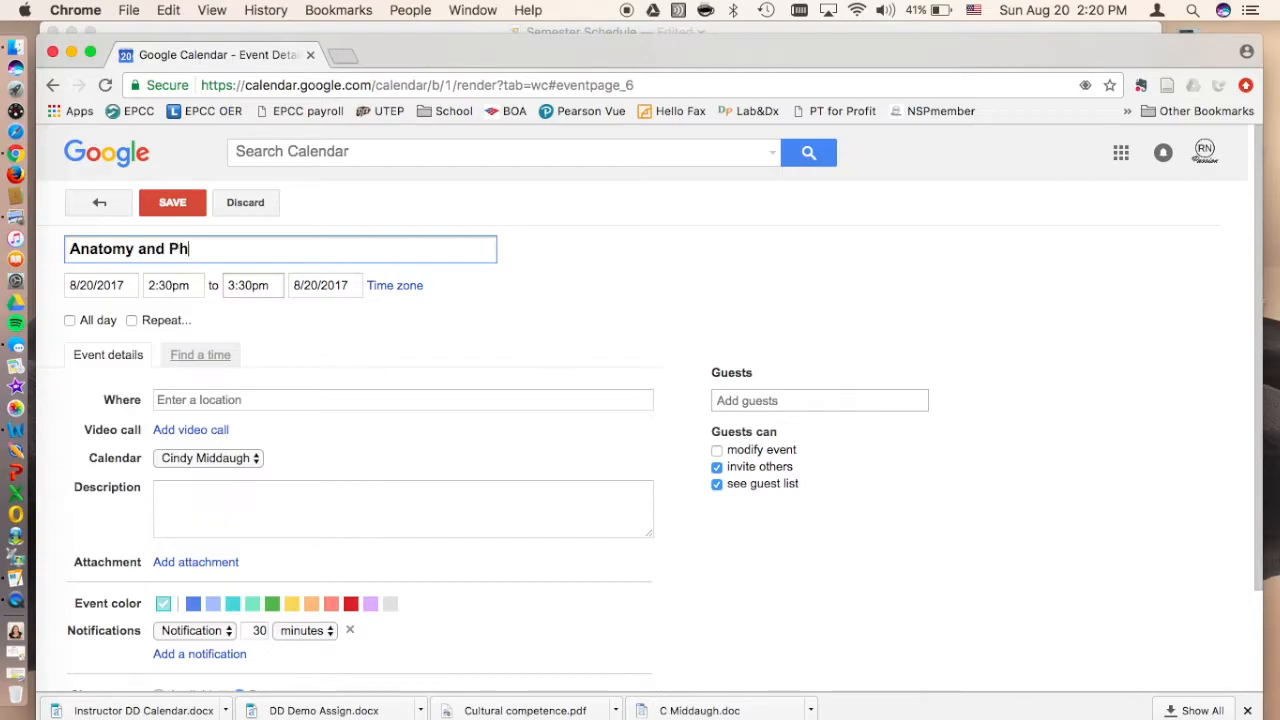
{"action": "key", "text": "BackSpace"}
{"action": "key", "text": "BackSpace"}
{"action": "key", "text": "BackSpace"}
{"action": "type", "text": "ology 1"}
Step: Set the event's date to 8/21/2017 and its start time to 9:30am
{"action": "left_click", "coordinate": [173, 285]}
{"action": "left_click", "coordinate": [108, 287]}
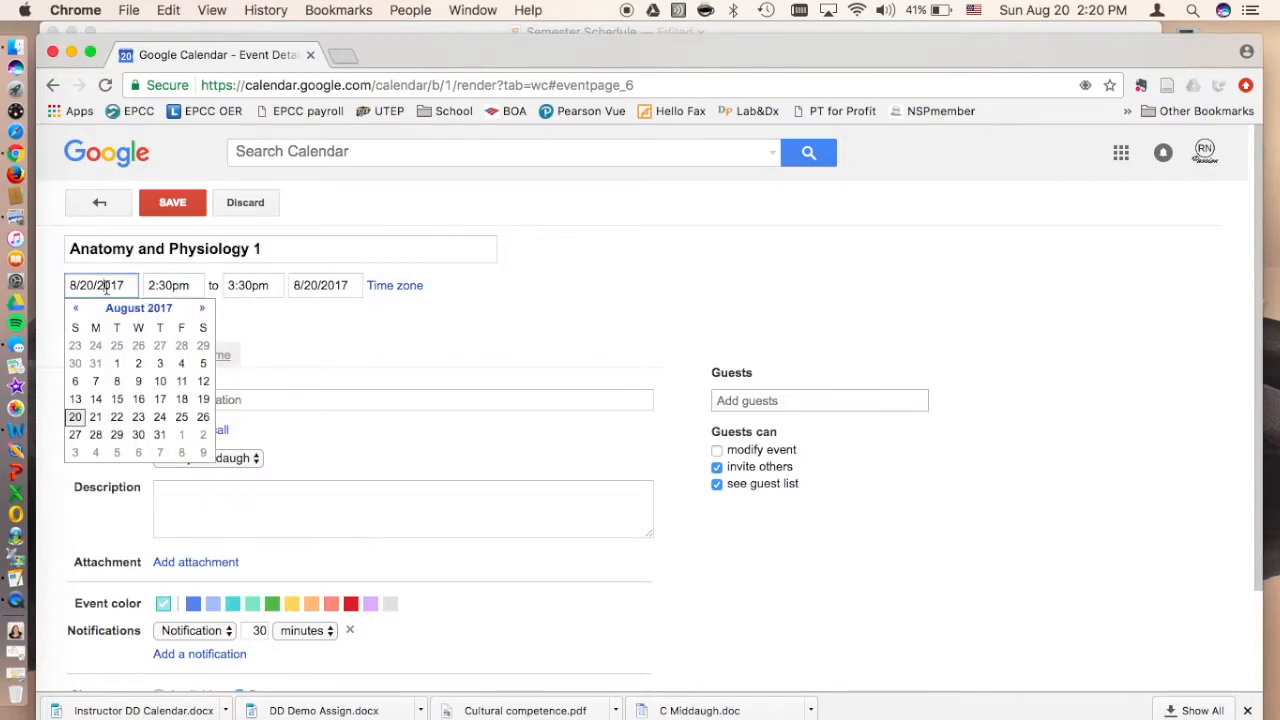
{"action": "left_click", "coordinate": [100, 416]}
{"action": "left_click", "coordinate": [172, 283]}
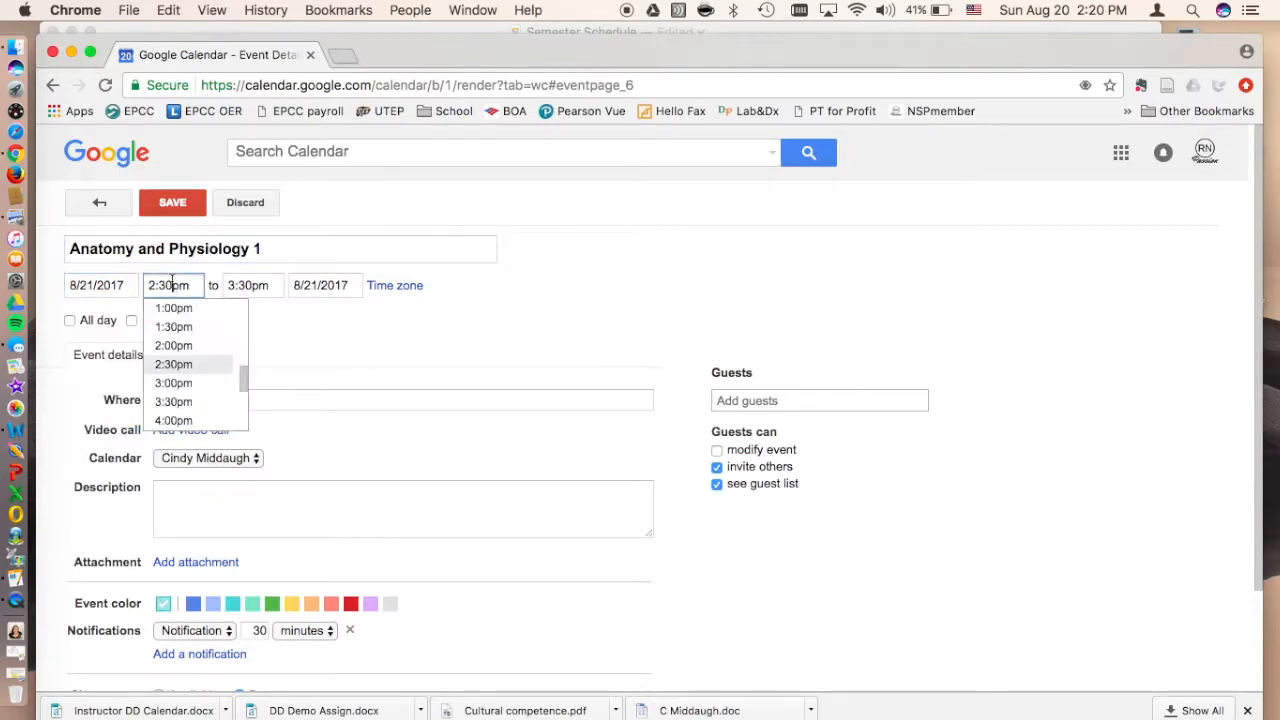
{"action": "scroll", "coordinate": [176, 370], "scroll_direction": "up", "scroll_amount": 10}
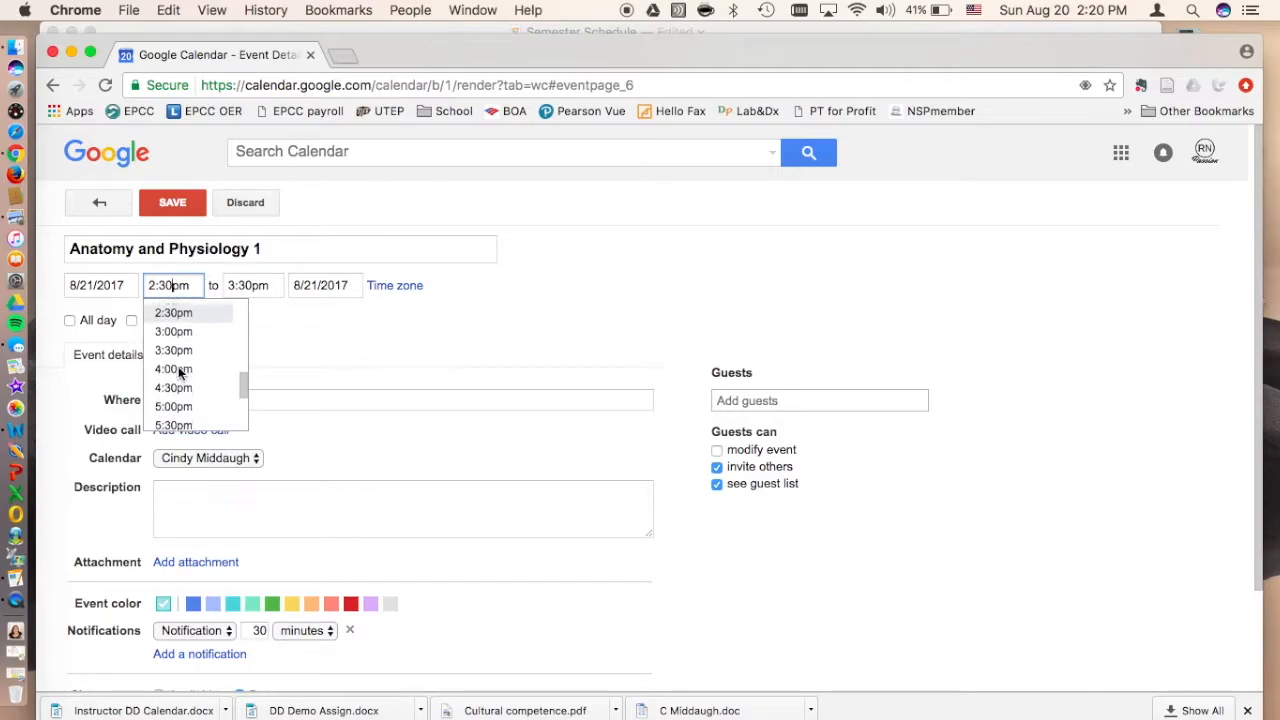
{"action": "scroll", "coordinate": [174, 400], "scroll_direction": "down", "scroll_amount": 3}
{"action": "left_click", "coordinate": [173, 411]}
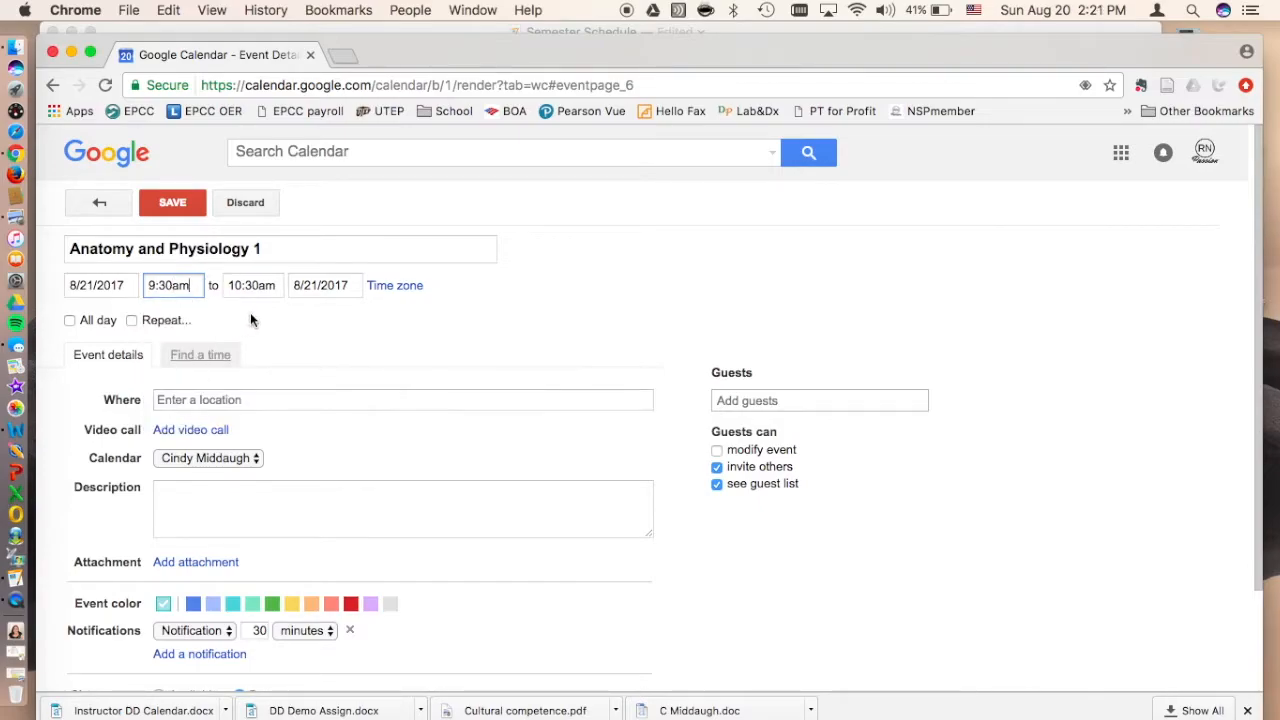
Step: Assign the event to the School calendar and enter H015 as its location
{"action": "left_click", "coordinate": [243, 457]}
{"action": "left_click", "coordinate": [189, 508]}
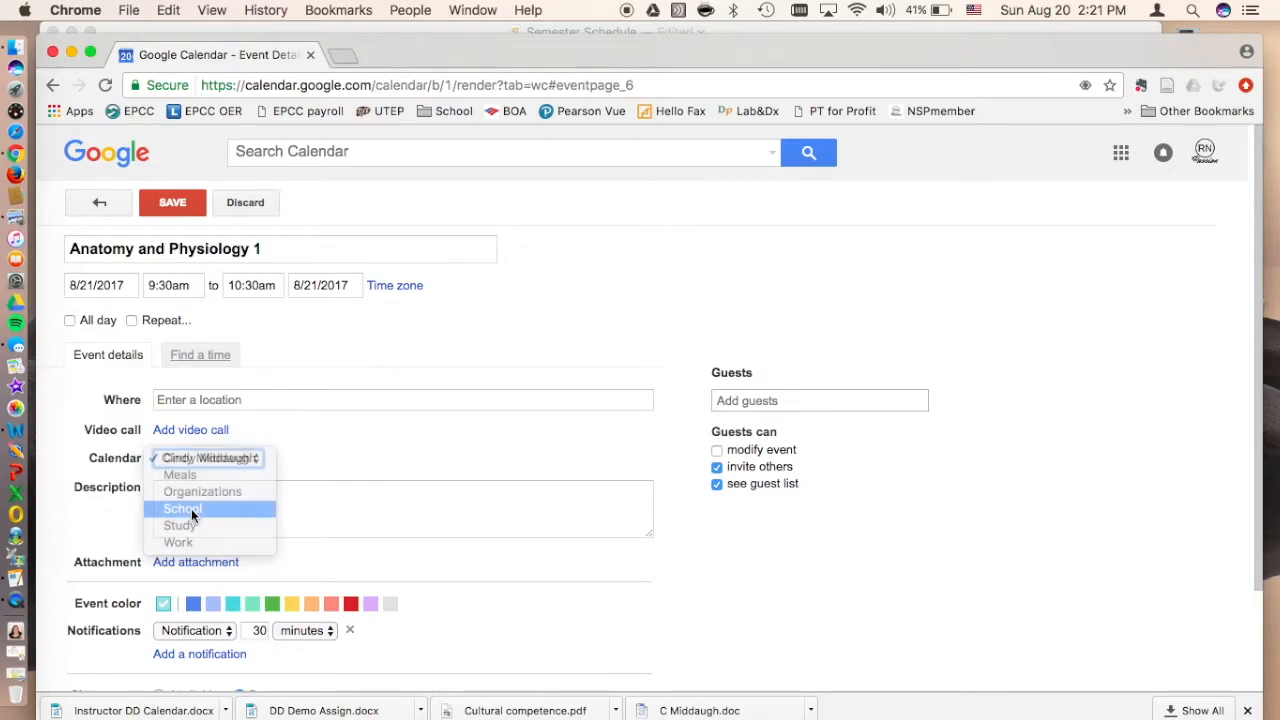
{"action": "scroll", "coordinate": [282, 650], "scroll_direction": "down", "scroll_amount": 2}
{"action": "left_click", "coordinate": [205, 322]}
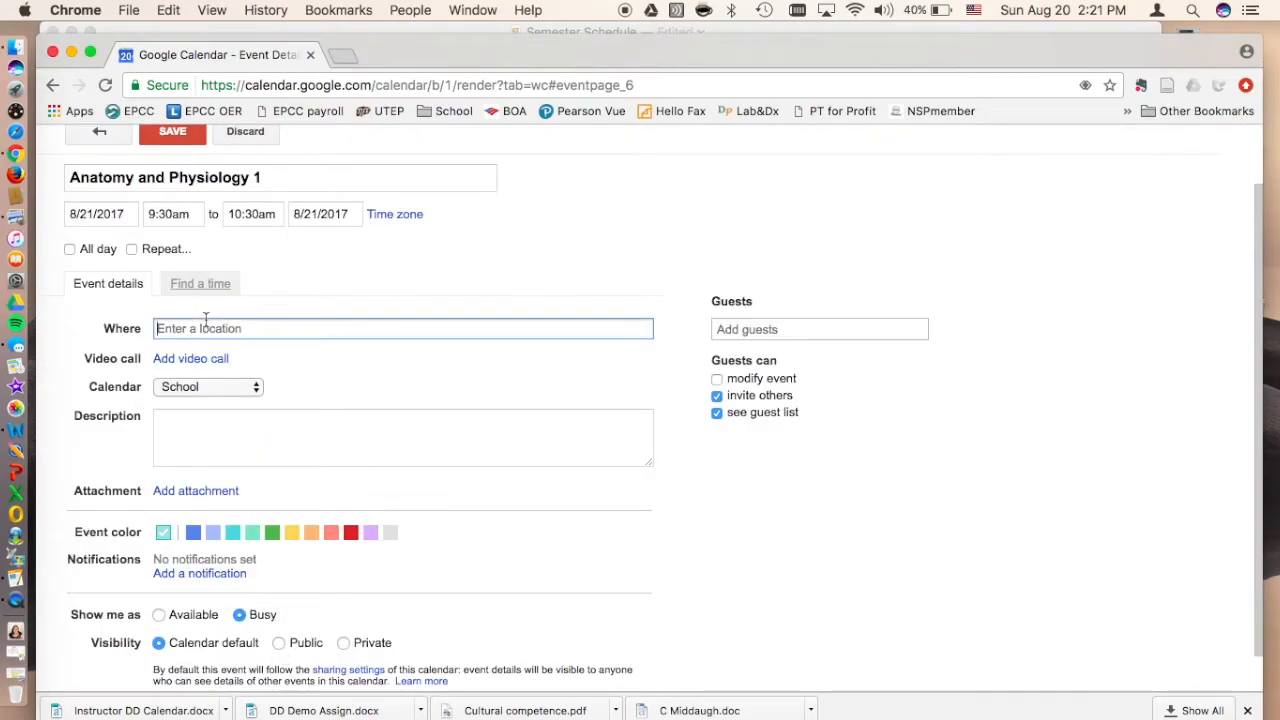
{"action": "type", "text": "H015"}
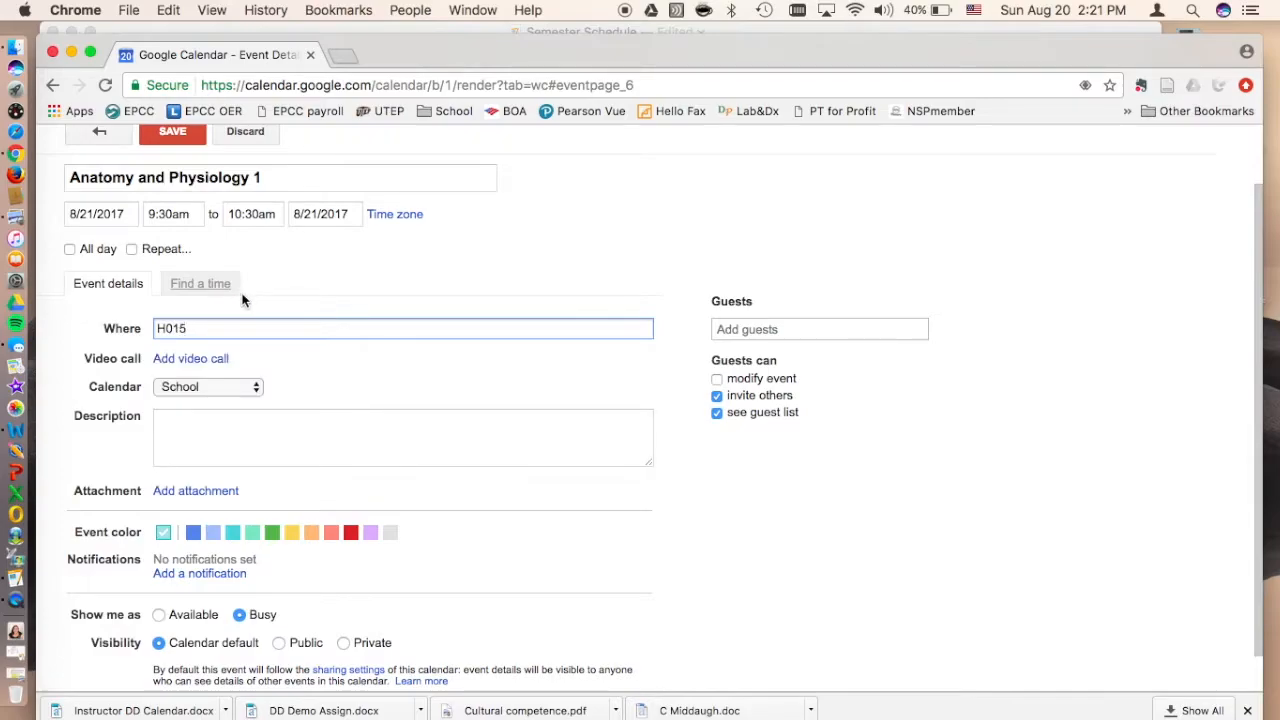
Step: Clear all the text from the event's description
{"action": "left_click_drag", "start_coordinate": [258, 455], "coordinate": [144, 418]}
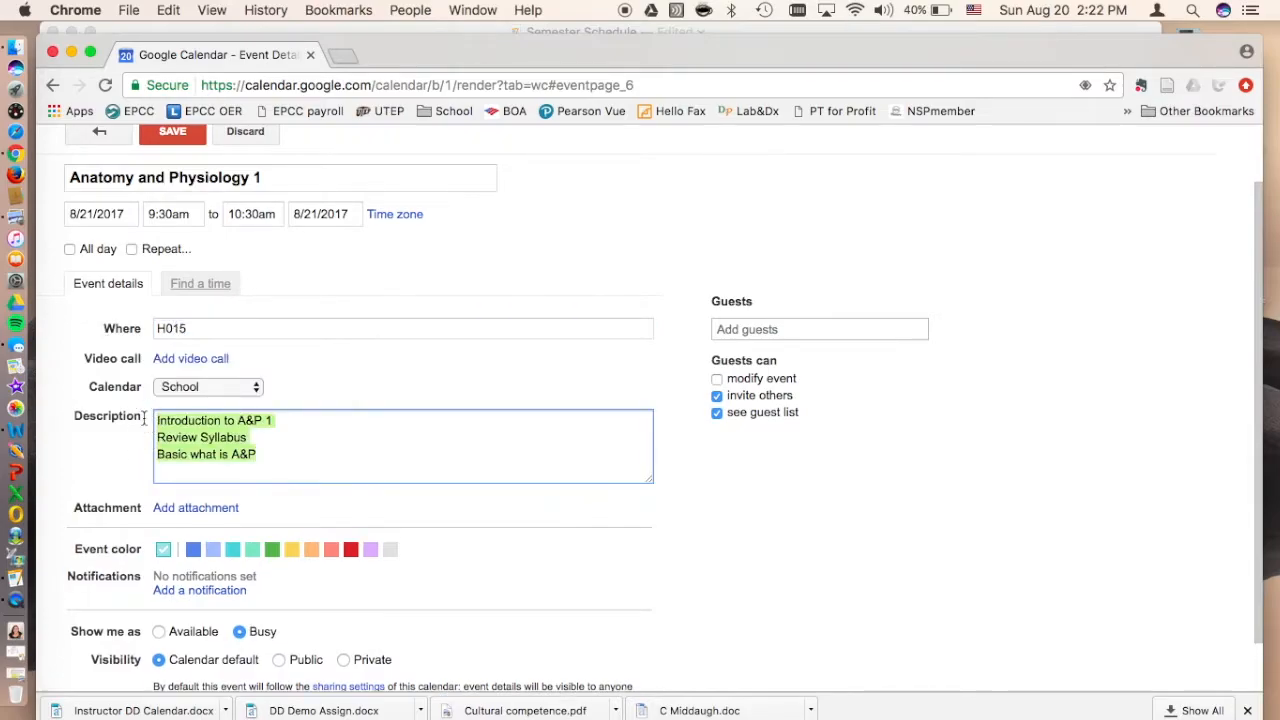
{"action": "key", "text": "BackSpace"}
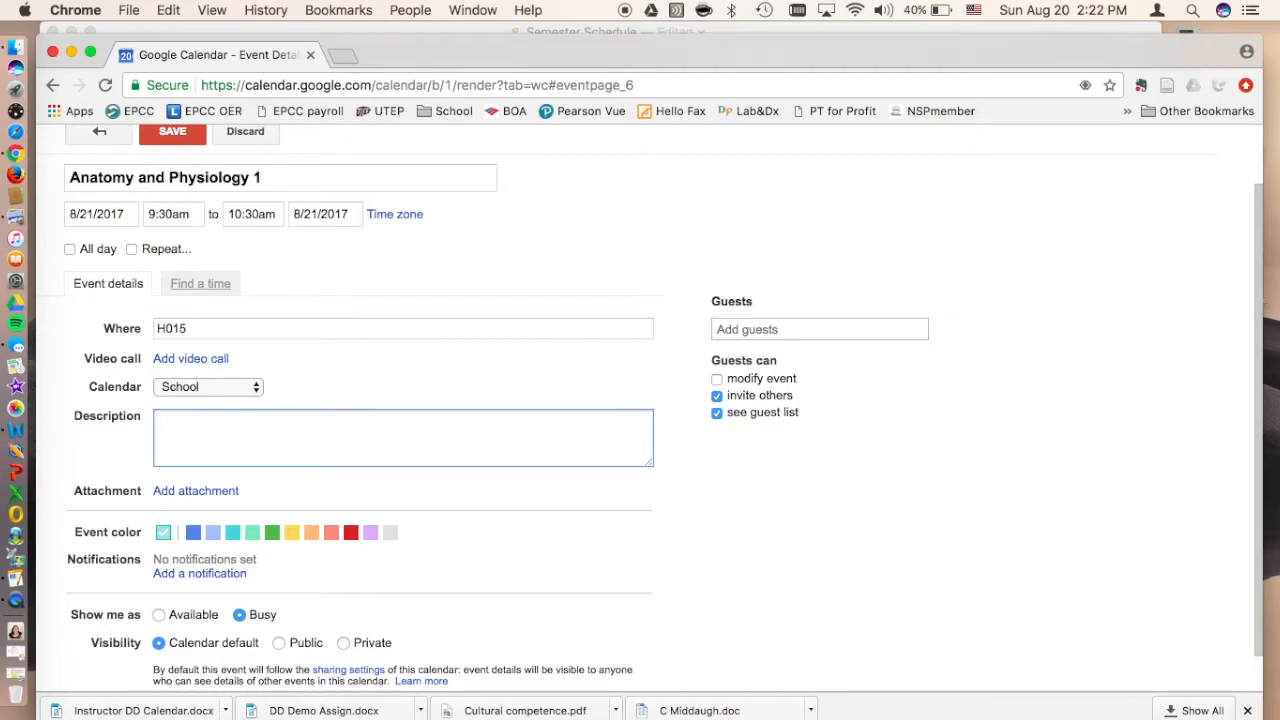
Step: Make the event repeat weekly at an interval of 15 weeks on Monday, Wednesday and Friday
{"action": "left_click", "coordinate": [131, 249]}
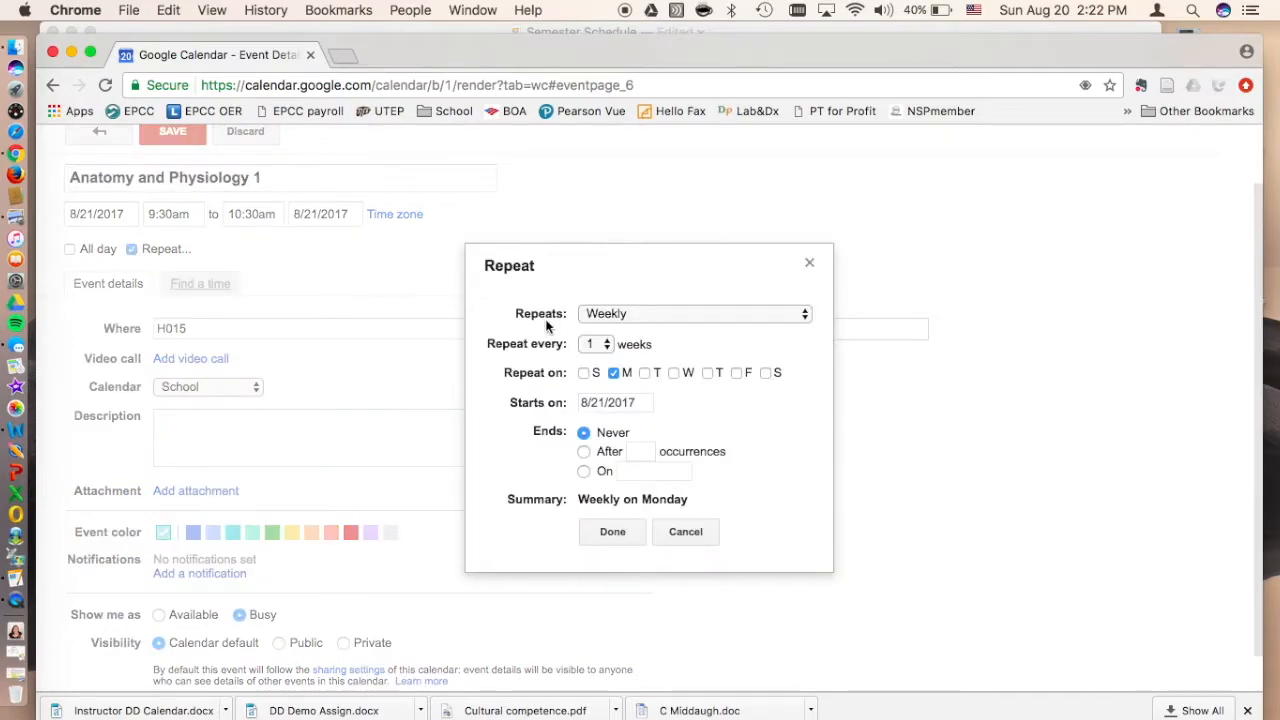
{"action": "left_click", "coordinate": [610, 344]}
{"action": "left_click", "coordinate": [677, 373]}
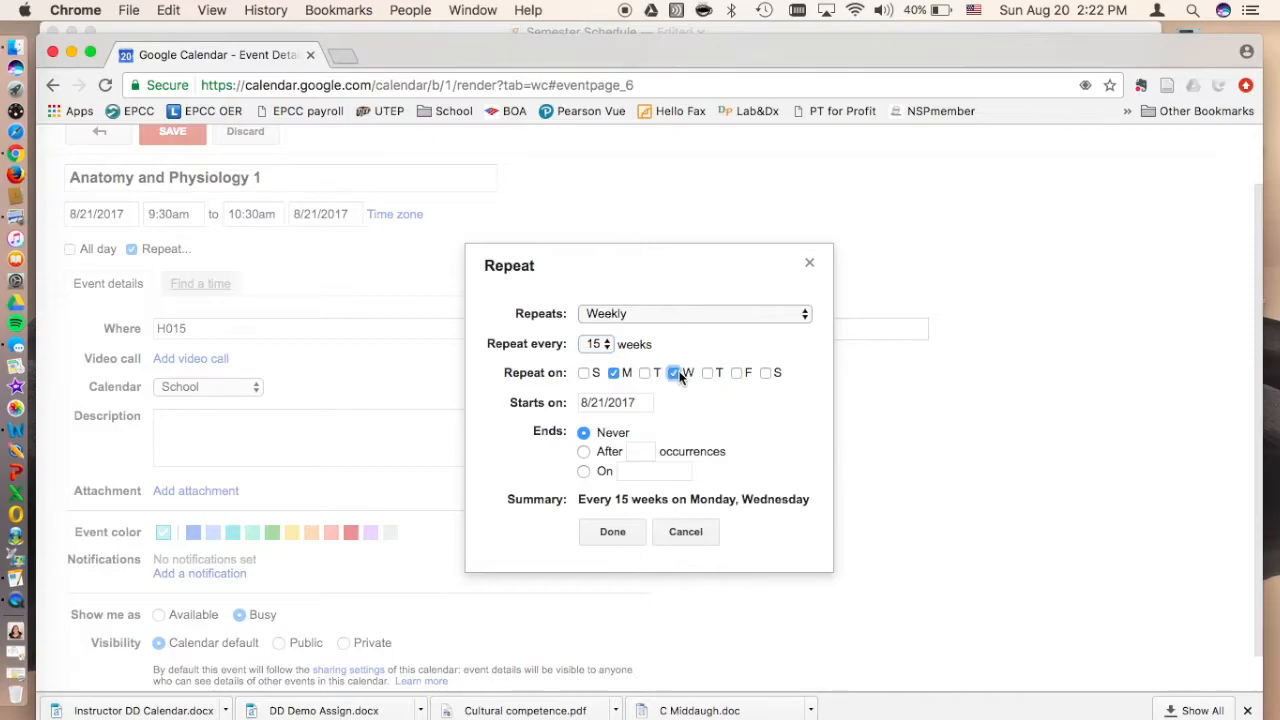
{"action": "left_click", "coordinate": [738, 373]}
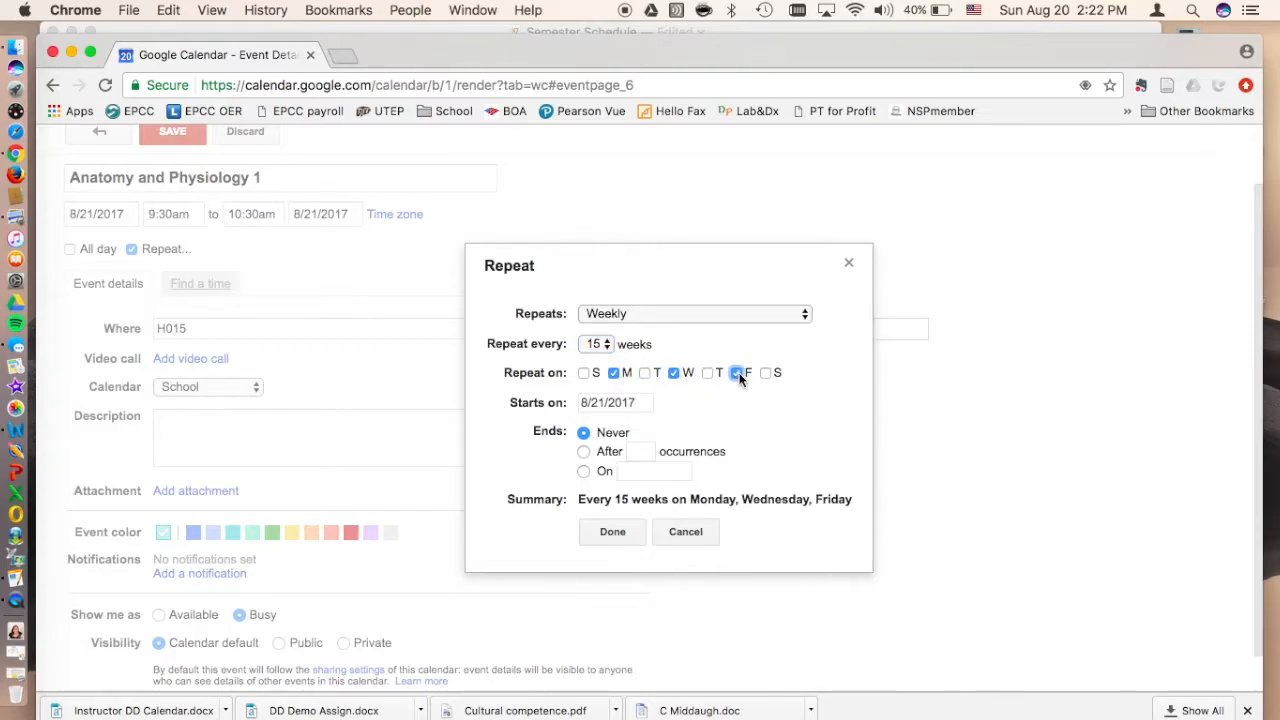
Step: End the event's recurrence on 11/30/2018 and apply the repeat settings
{"action": "left_click", "coordinate": [584, 472]}
{"action": "left_click", "coordinate": [622, 471]}
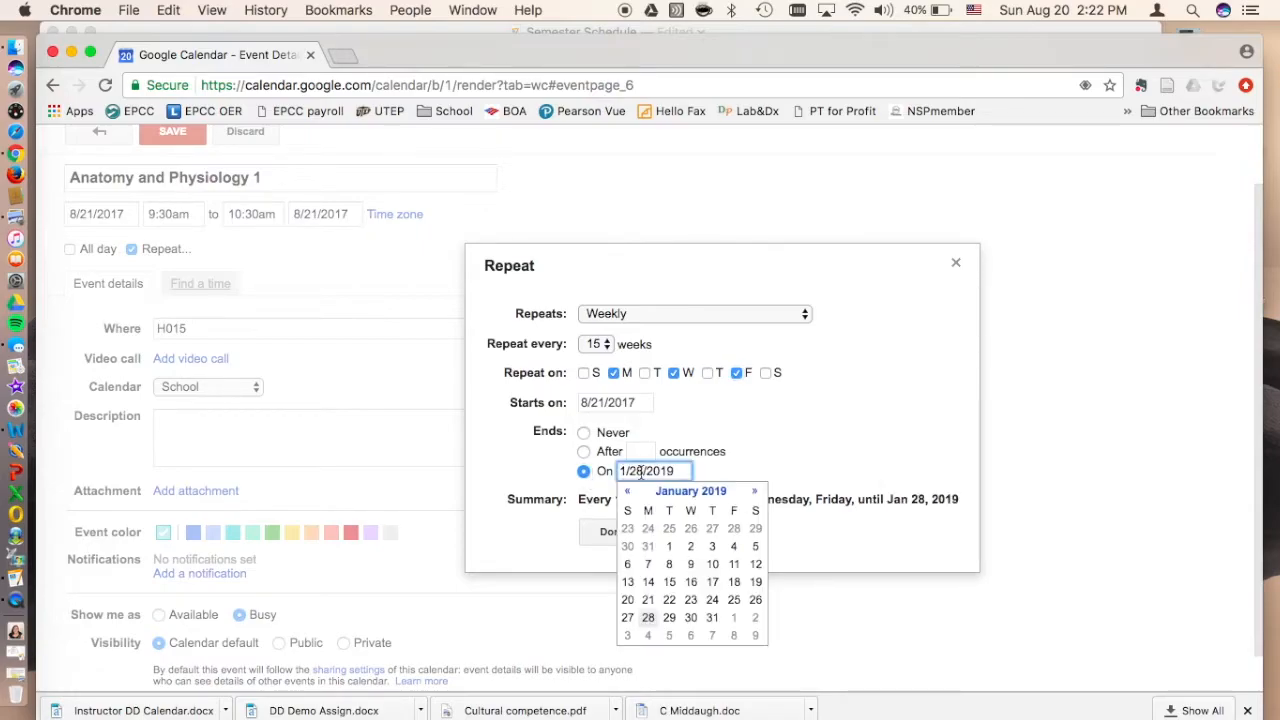
{"action": "left_click", "coordinate": [627, 493]}
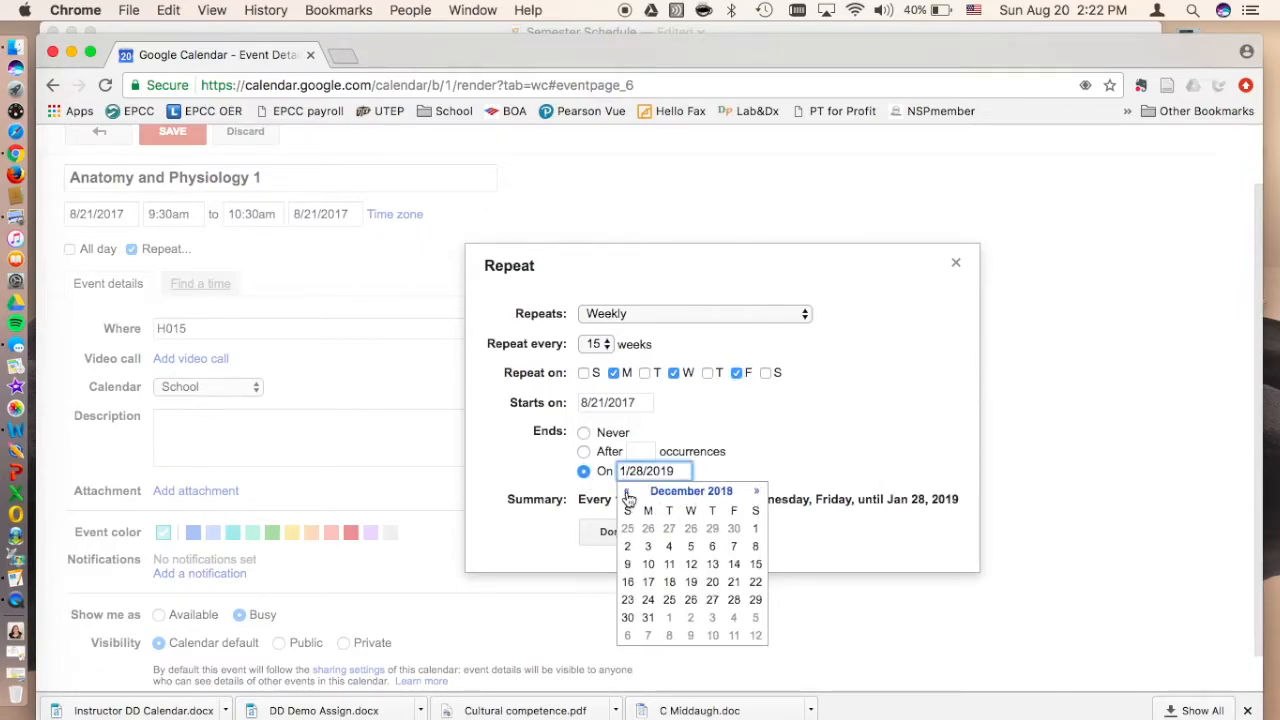
{"action": "left_click", "coordinate": [627, 492]}
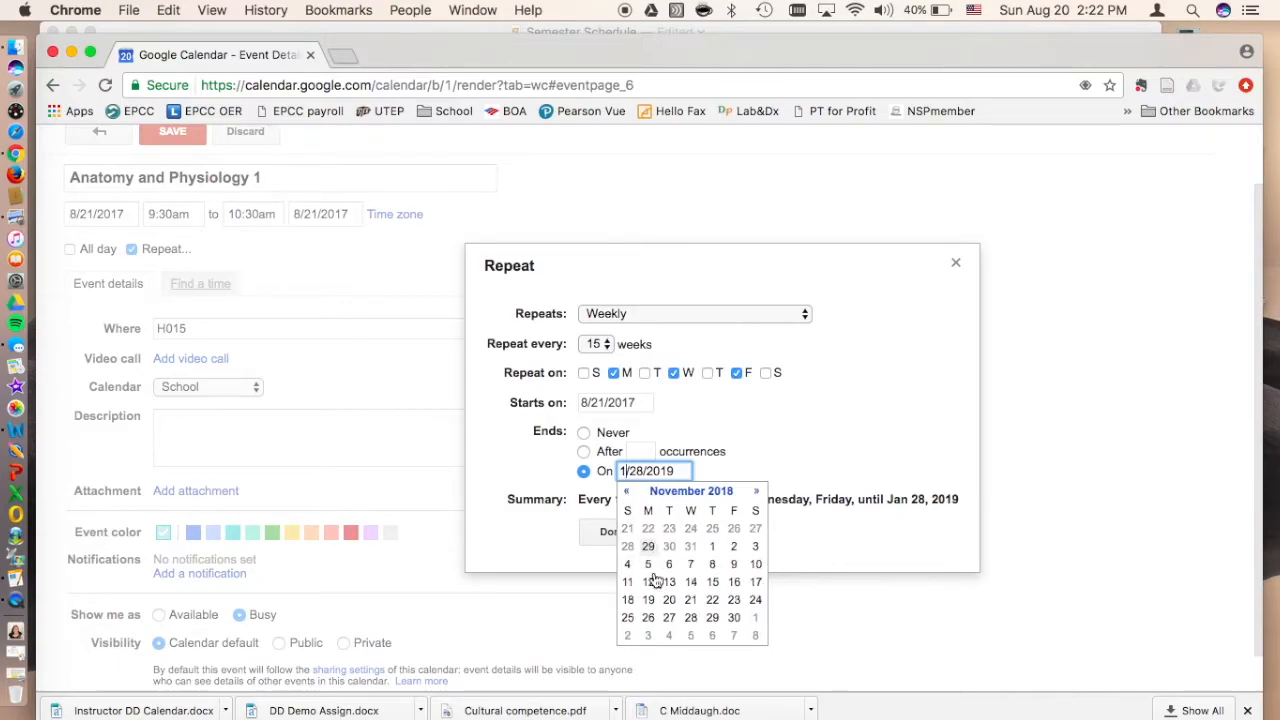
{"action": "left_click", "coordinate": [734, 619]}
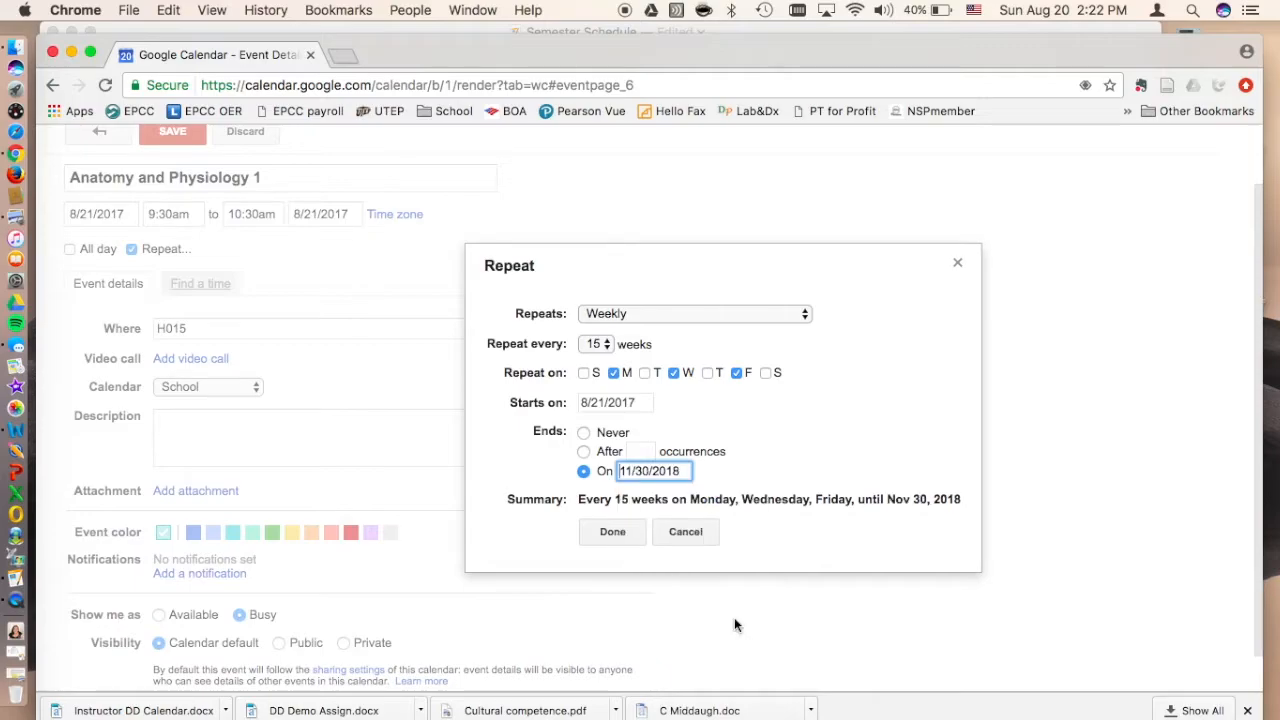
{"action": "left_click", "coordinate": [614, 533]}
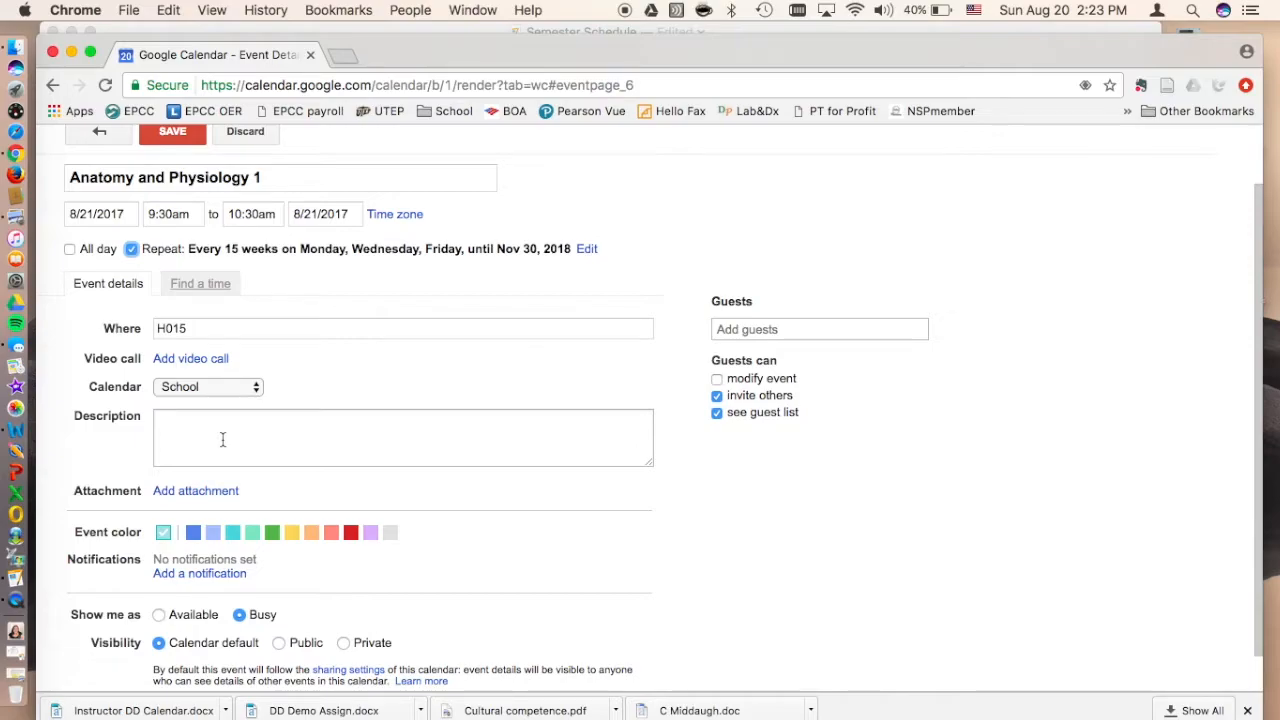
Step: Save the Anatomy and Physiology 1 event and check its placement in the week view
{"action": "scroll", "coordinate": [184, 340], "scroll_direction": "up", "scroll_amount": 2}
{"action": "left_click", "coordinate": [172, 206]}
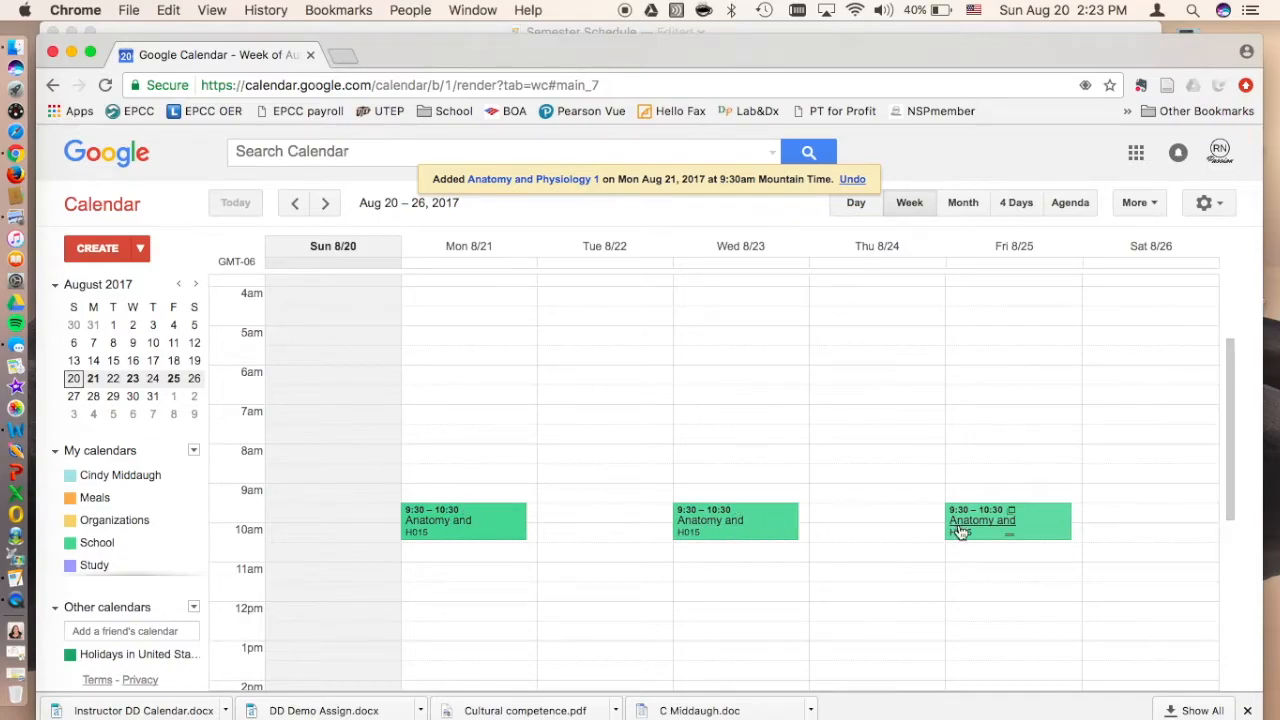
{"action": "scroll", "coordinate": [960, 532], "scroll_direction": "down", "scroll_amount": 2}
{"action": "scroll", "coordinate": [960, 532], "scroll_direction": "down", "scroll_amount": 1}
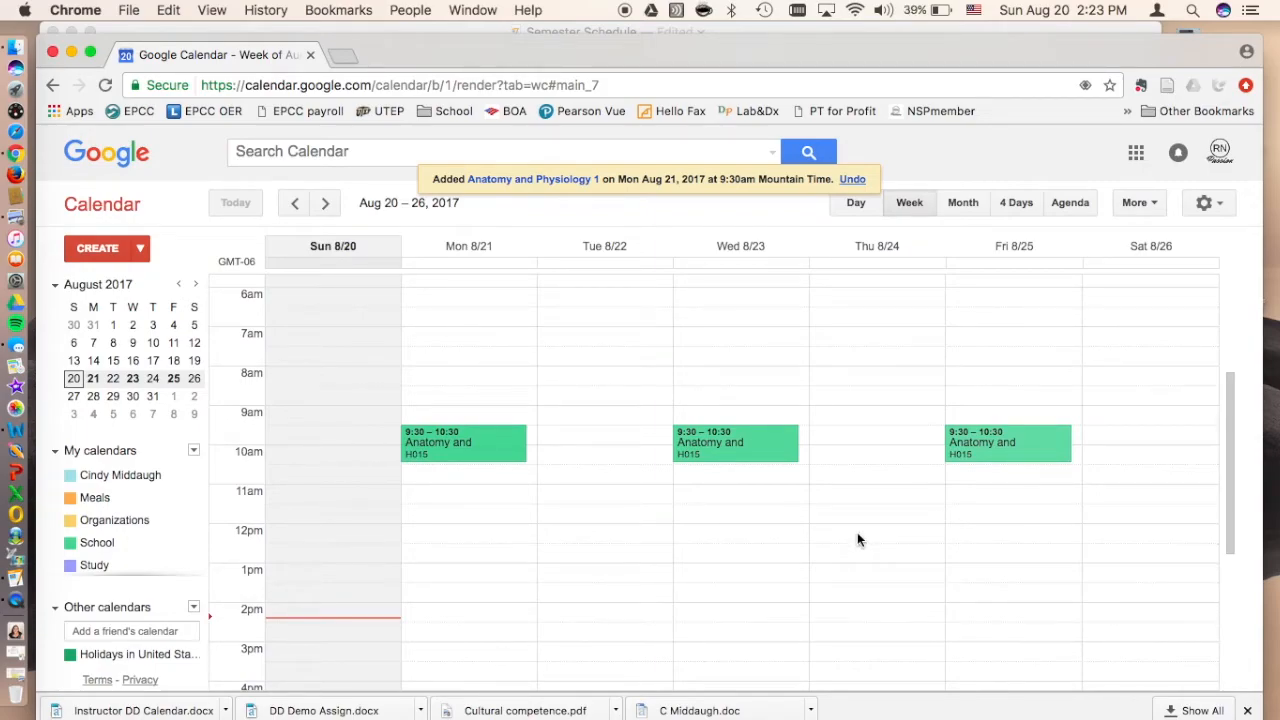
Step: Create a new event titled History and set its date to 8/21/2017
{"action": "left_click", "coordinate": [120, 249]}
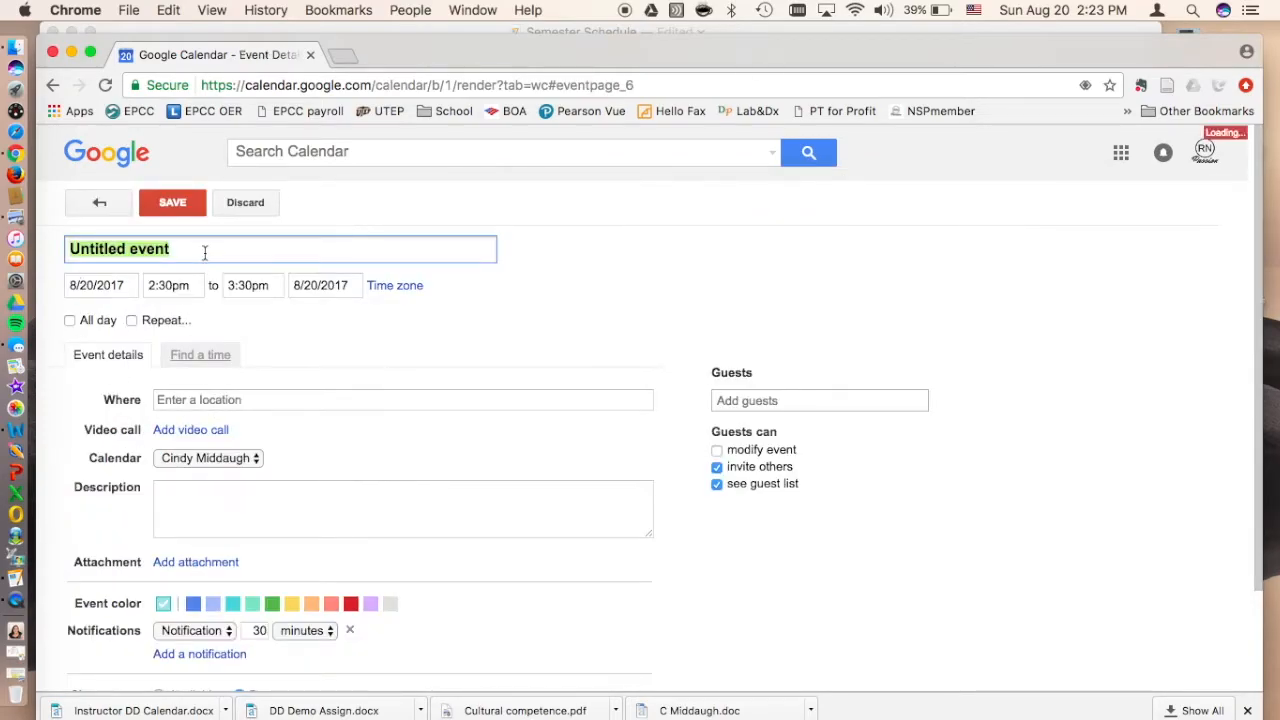
{"action": "type", "text": "History"}
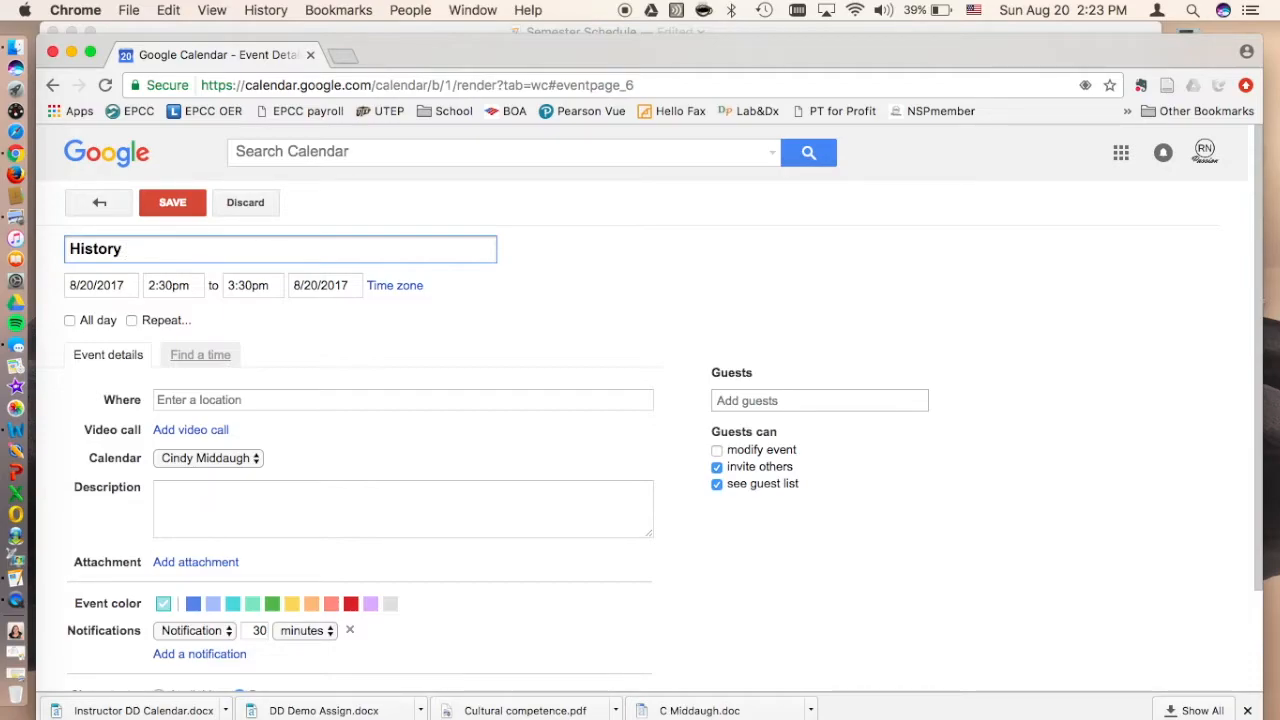
{"action": "left_click", "coordinate": [98, 286]}
{"action": "left_click", "coordinate": [96, 420]}
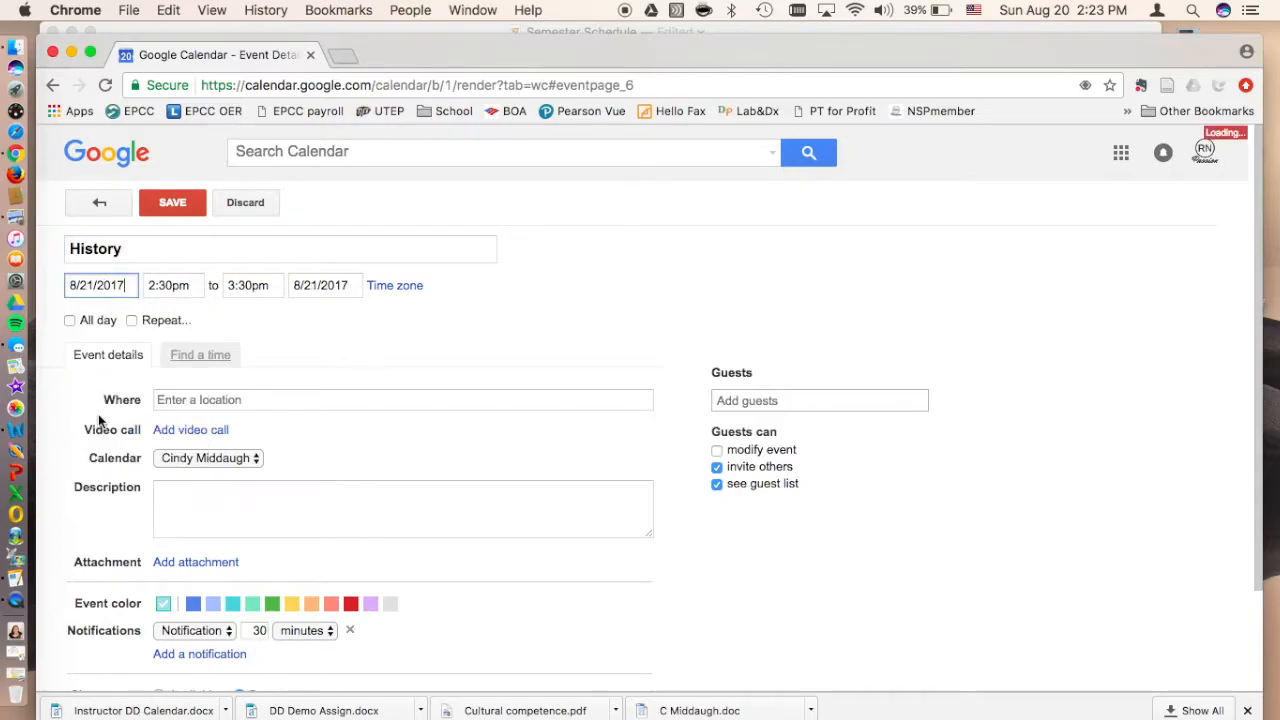
Step: Set the History event's time from 8:30am to 9:20am
{"action": "left_click", "coordinate": [172, 287]}
{"action": "scroll", "coordinate": [165, 345], "scroll_direction": "up", "scroll_amount": 5}
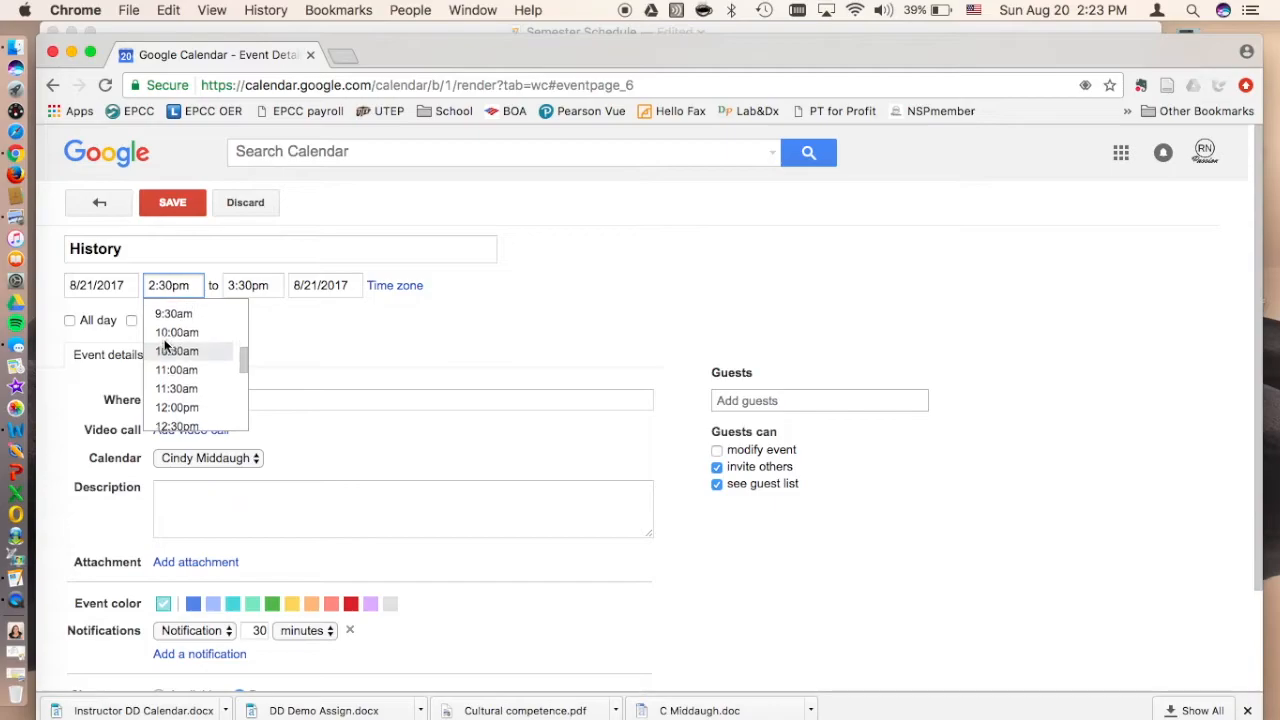
{"action": "scroll", "coordinate": [165, 345], "scroll_direction": "up", "scroll_amount": 1}
{"action": "left_click", "coordinate": [166, 343]}
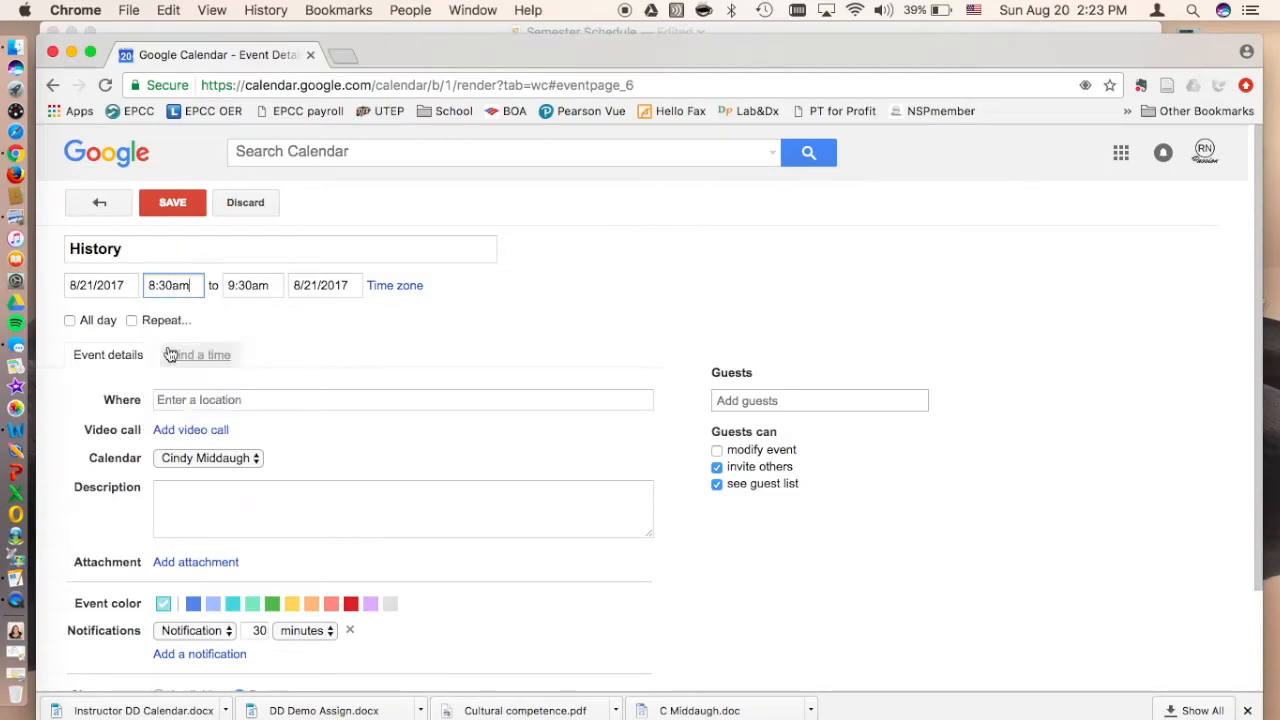
{"action": "left_click", "coordinate": [268, 285]}
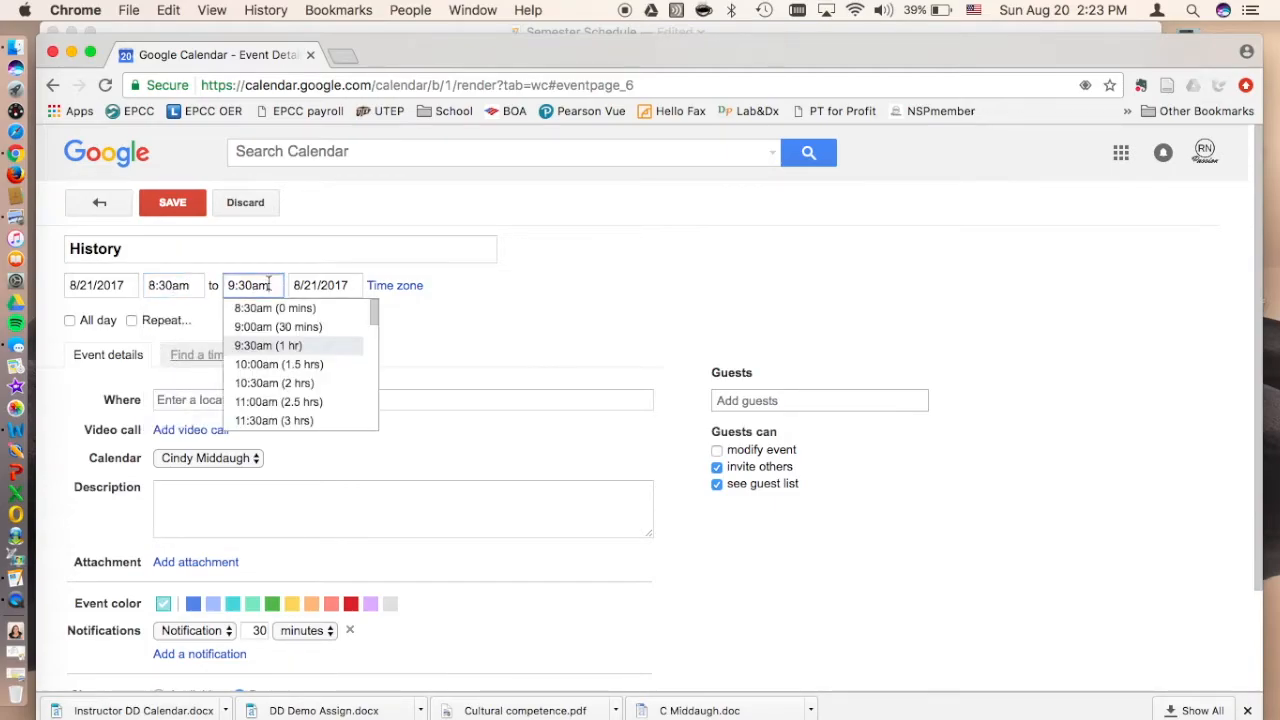
{"action": "left_click", "coordinate": [268, 383]}
{"action": "left_click", "coordinate": [257, 286]}
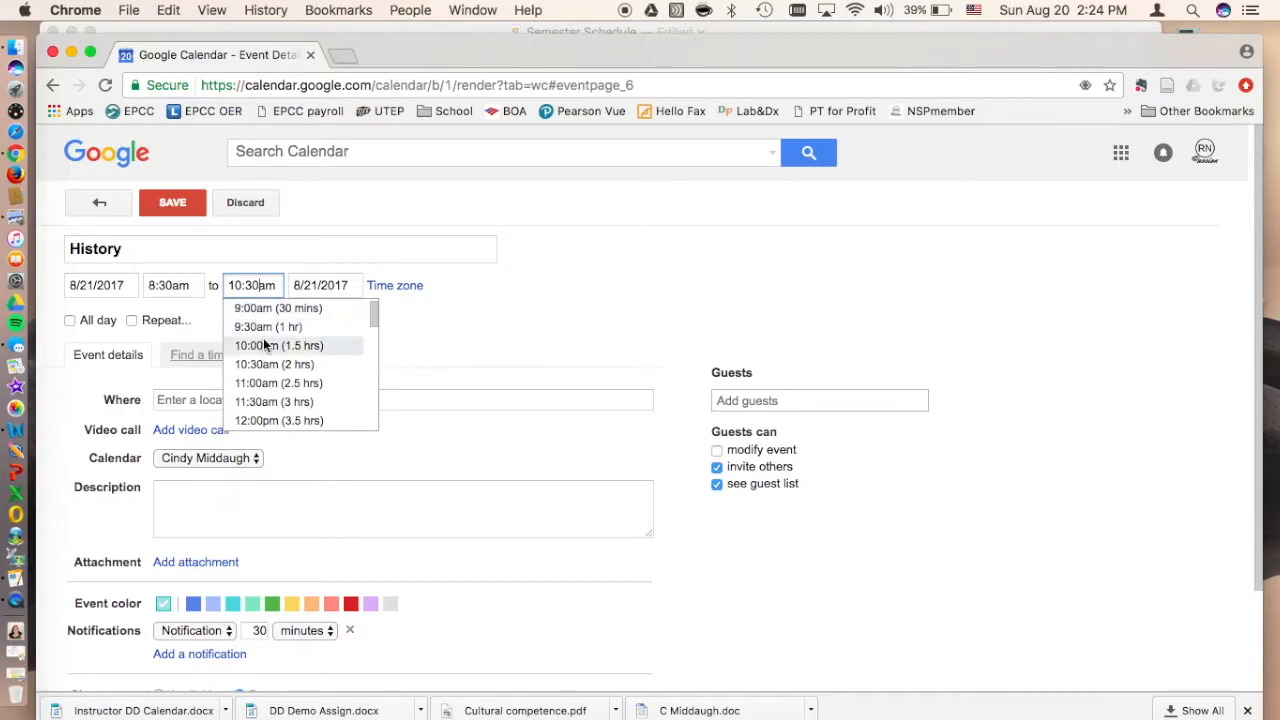
{"action": "left_click", "coordinate": [262, 326]}
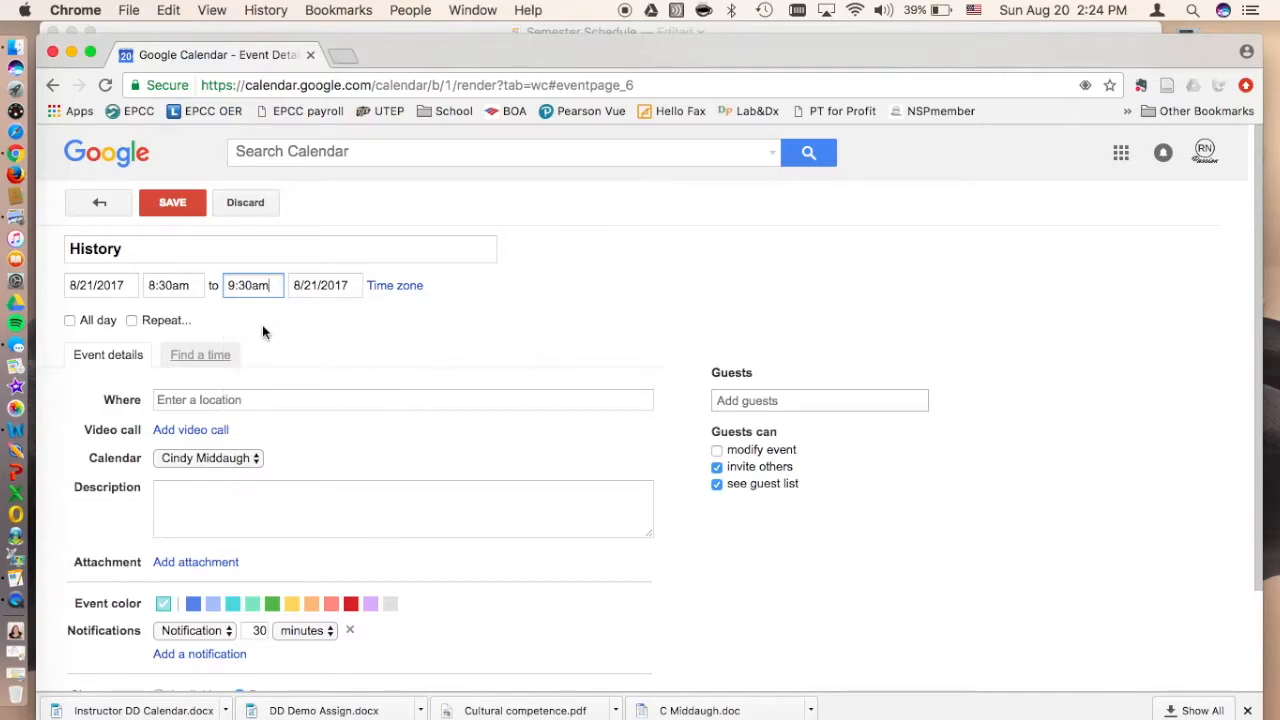
{"action": "left_click", "coordinate": [246, 285]}
{"action": "key", "text": "BackSpace"}
{"action": "type", "text": "2"}
Step: Enter D245 as the History event's location
{"action": "left_click", "coordinate": [280, 400]}
{"action": "type", "text": "H"}
{"action": "key", "text": "BackSpace"}
{"action": "type", "text": "D245"}
{"action": "left_click", "coordinate": [342, 356]}
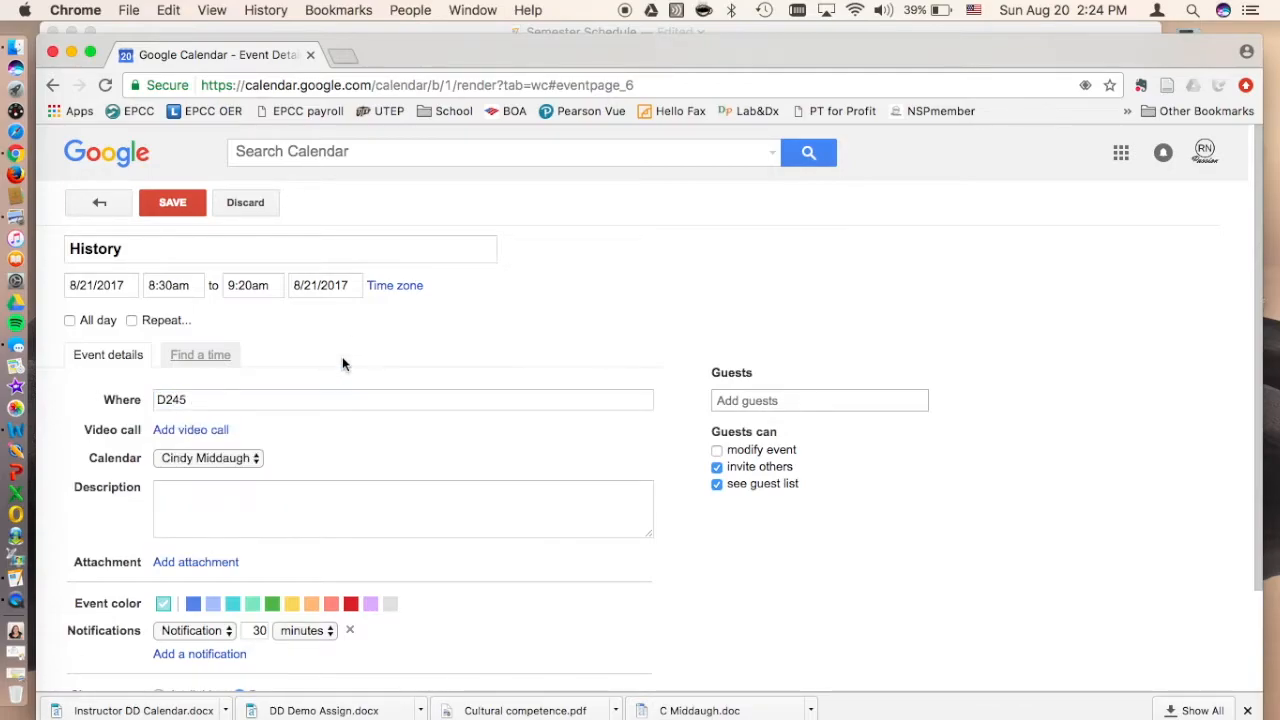
Step: Assign the History event to the School calendar and give it the dark green event color
{"action": "left_click", "coordinate": [207, 460]}
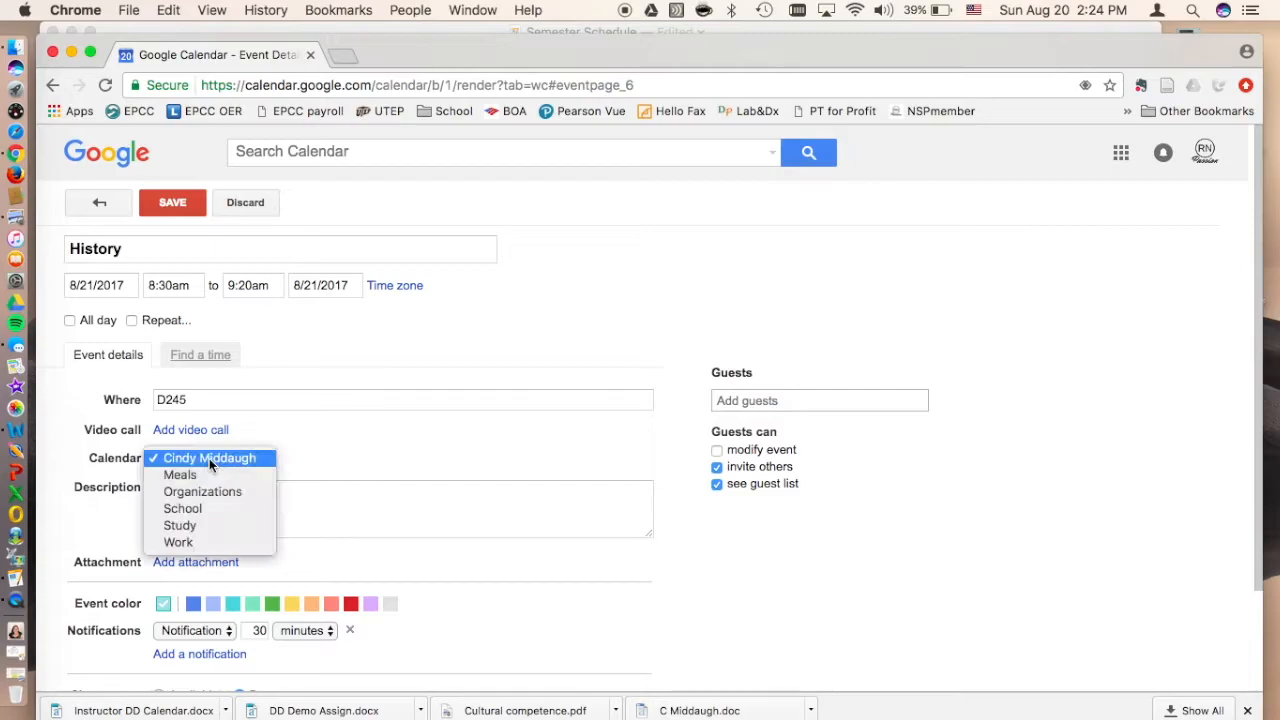
{"action": "left_click", "coordinate": [190, 511]}
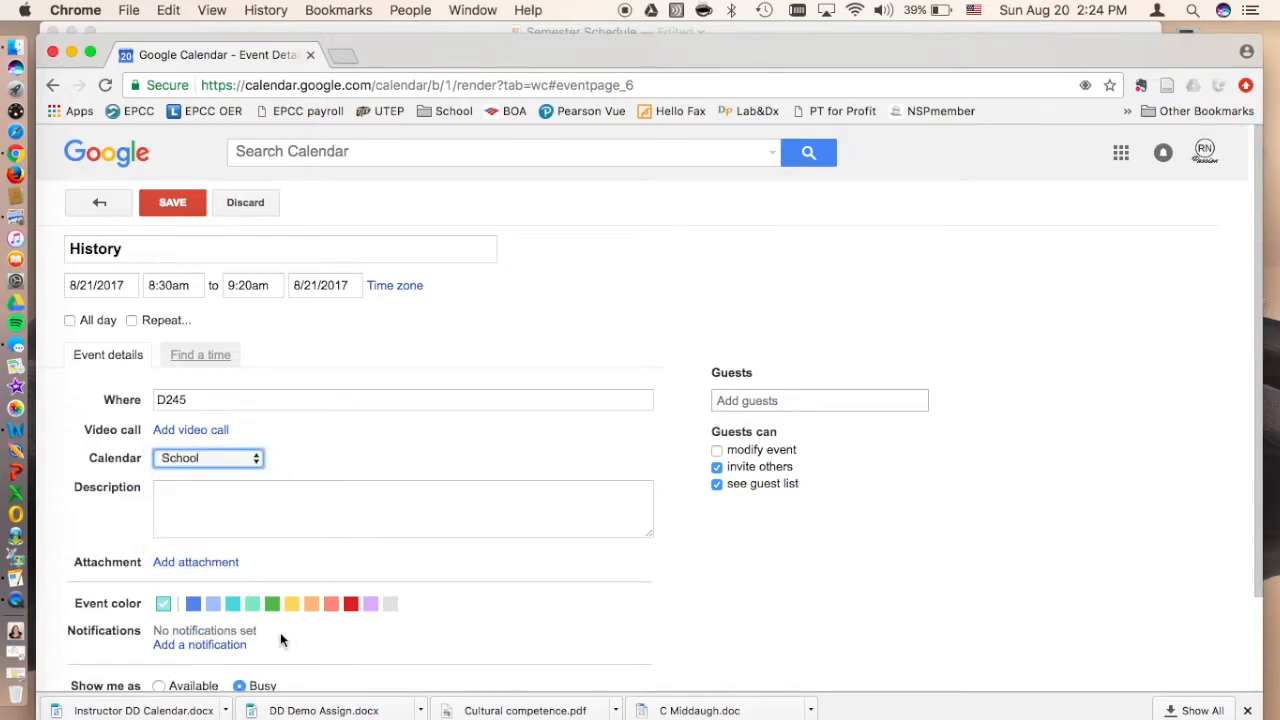
{"action": "left_click", "coordinate": [271, 606]}
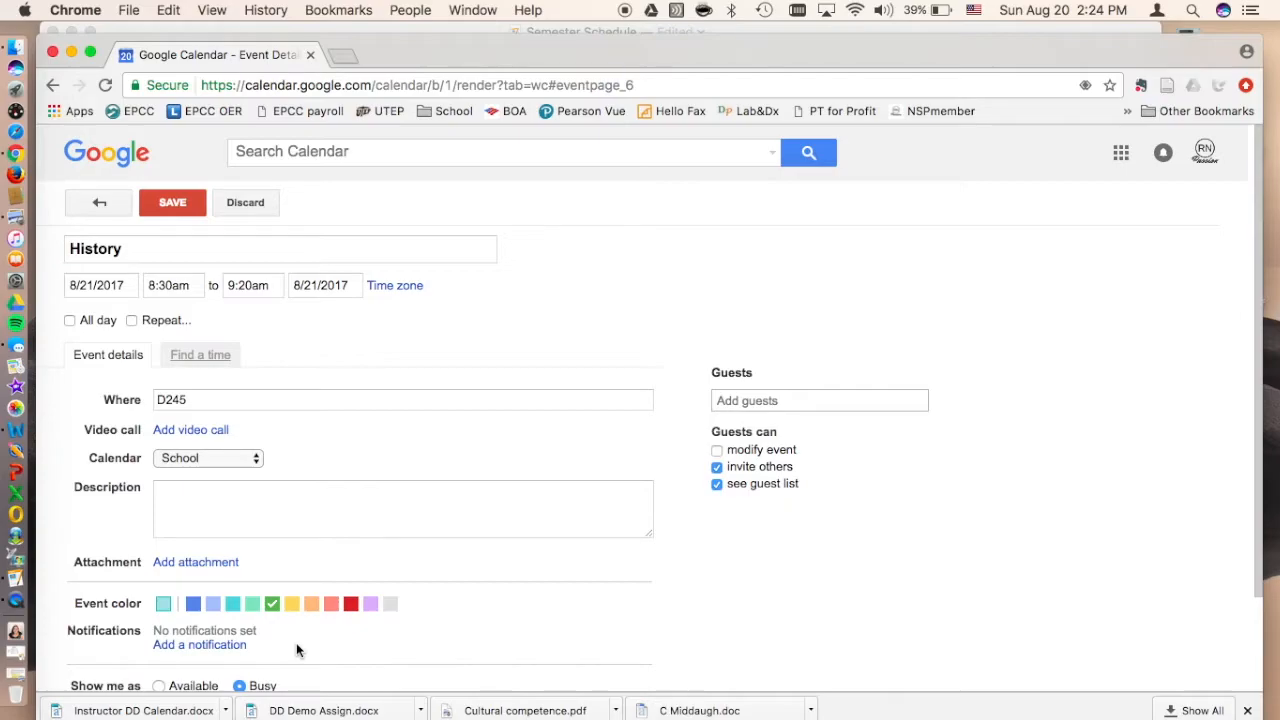
Step: Make the History event repeat weekly on Monday, Wednesday and Friday
{"action": "left_click", "coordinate": [131, 321]}
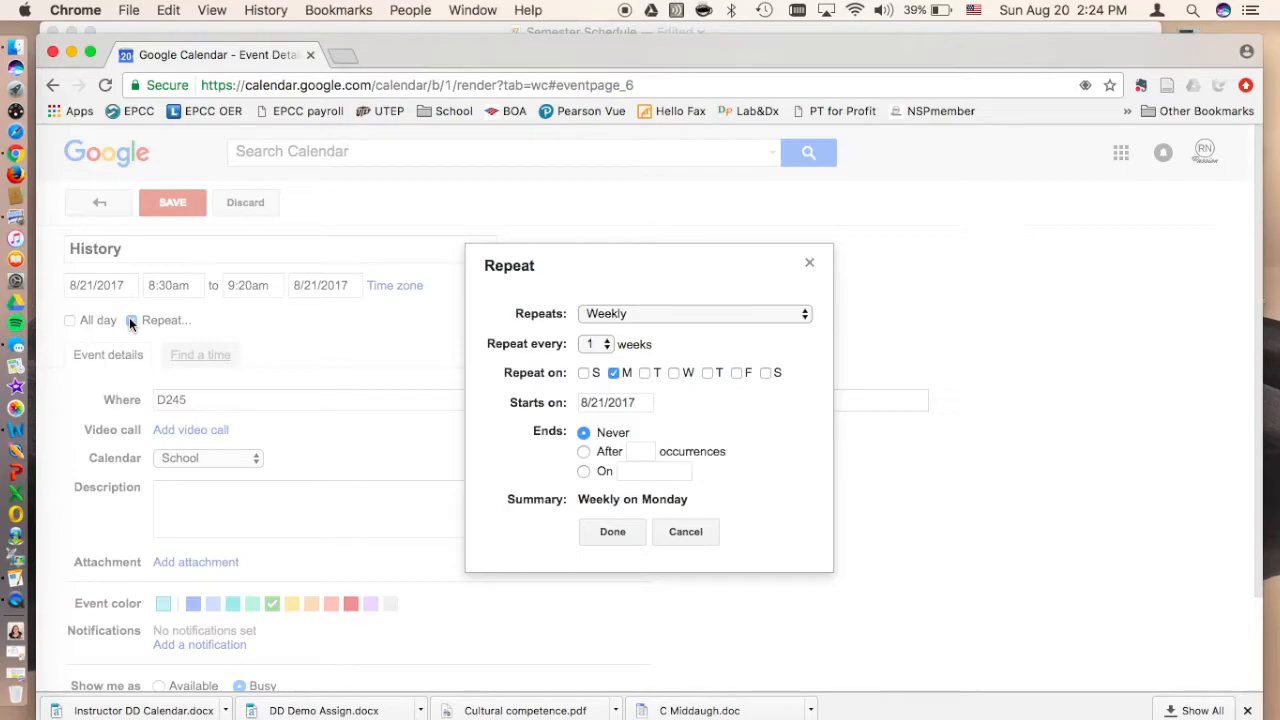
{"action": "left_click", "coordinate": [673, 373]}
{"action": "left_click", "coordinate": [737, 373]}
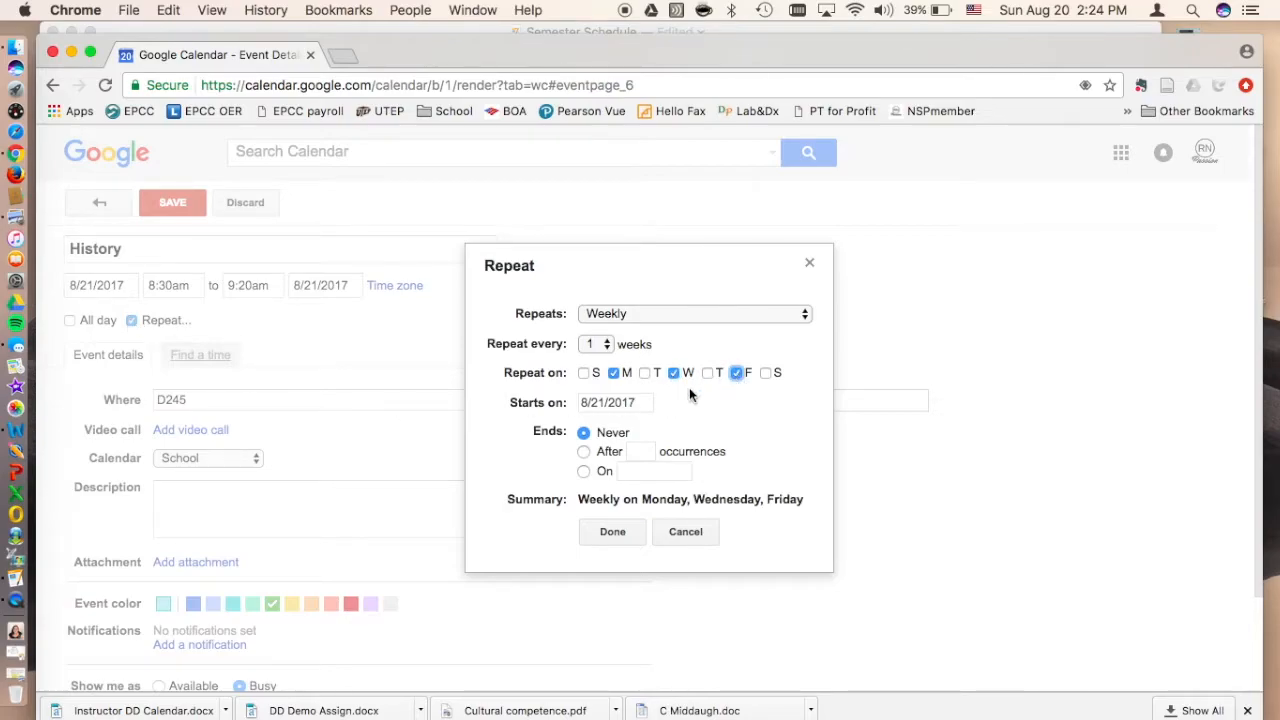
Step: End the History event's recurrence on 11/30/2017 and apply the repeat settings
{"action": "left_click", "coordinate": [584, 471]}
{"action": "left_click", "coordinate": [642, 471]}
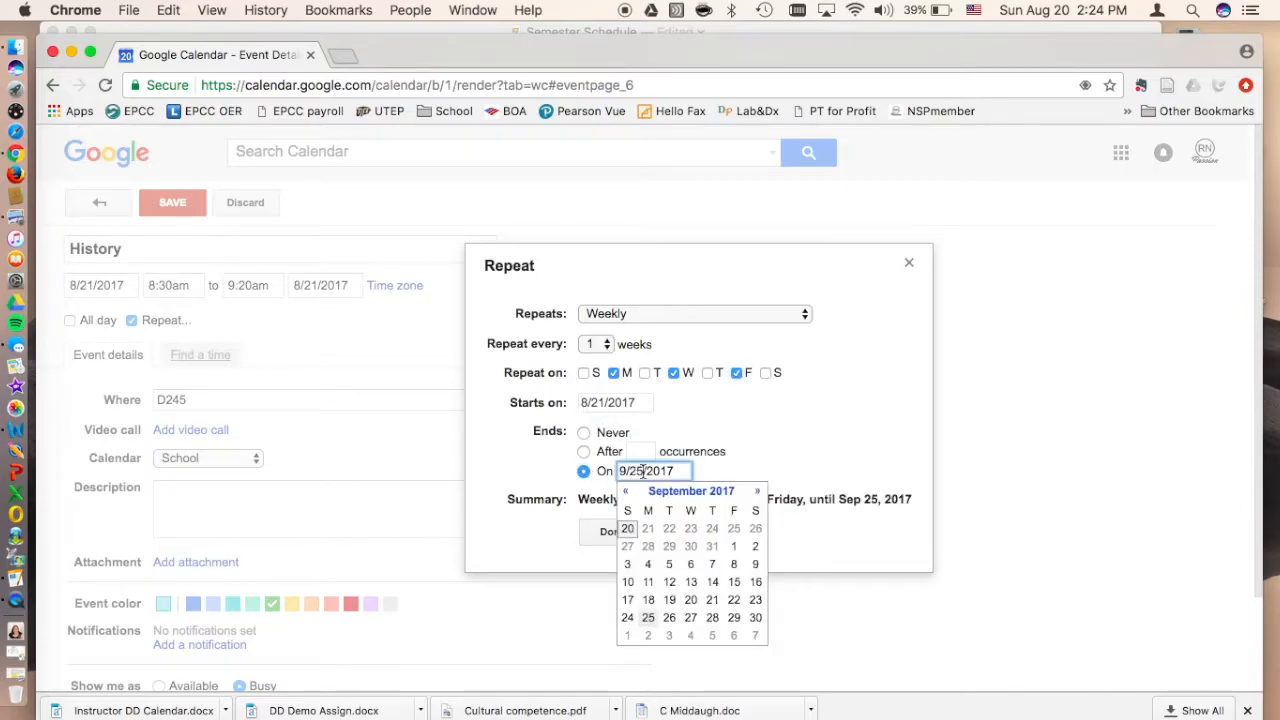
{"action": "left_click", "coordinate": [757, 491]}
{"action": "left_click", "coordinate": [757, 491]}
{"action": "left_click", "coordinate": [757, 491]}
{"action": "left_click", "coordinate": [626, 491]}
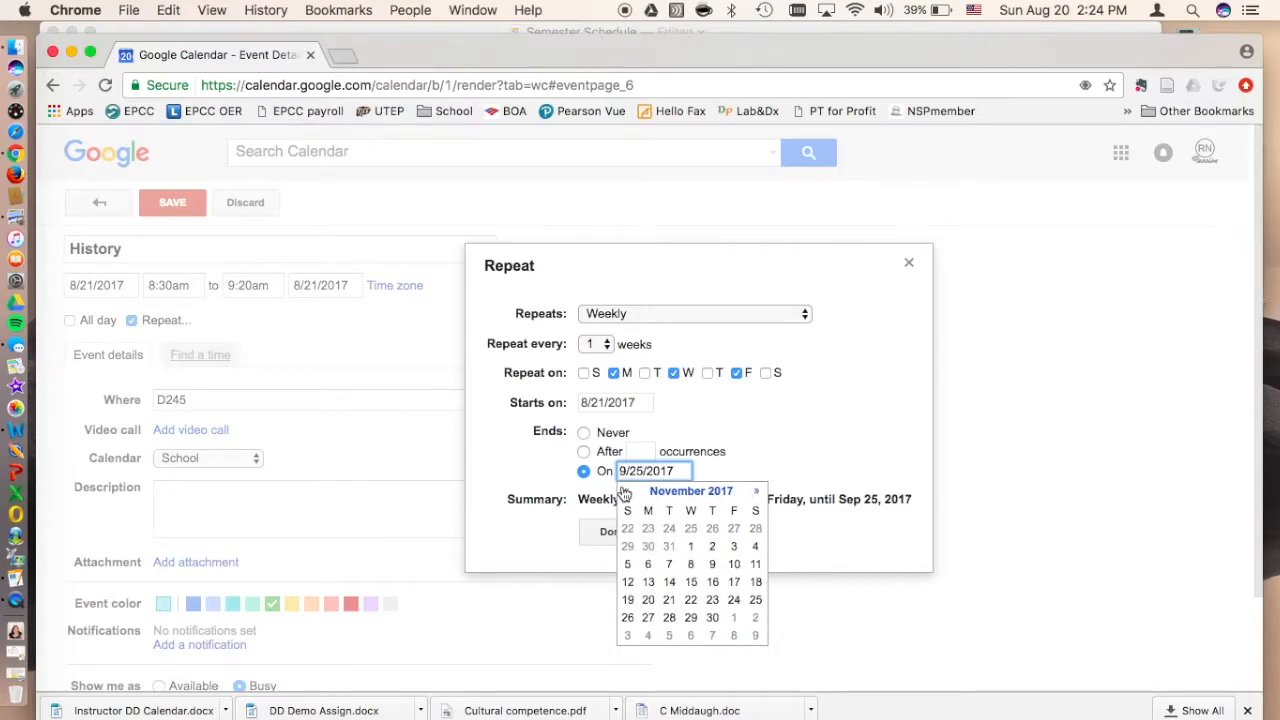
{"action": "left_click", "coordinate": [712, 618]}
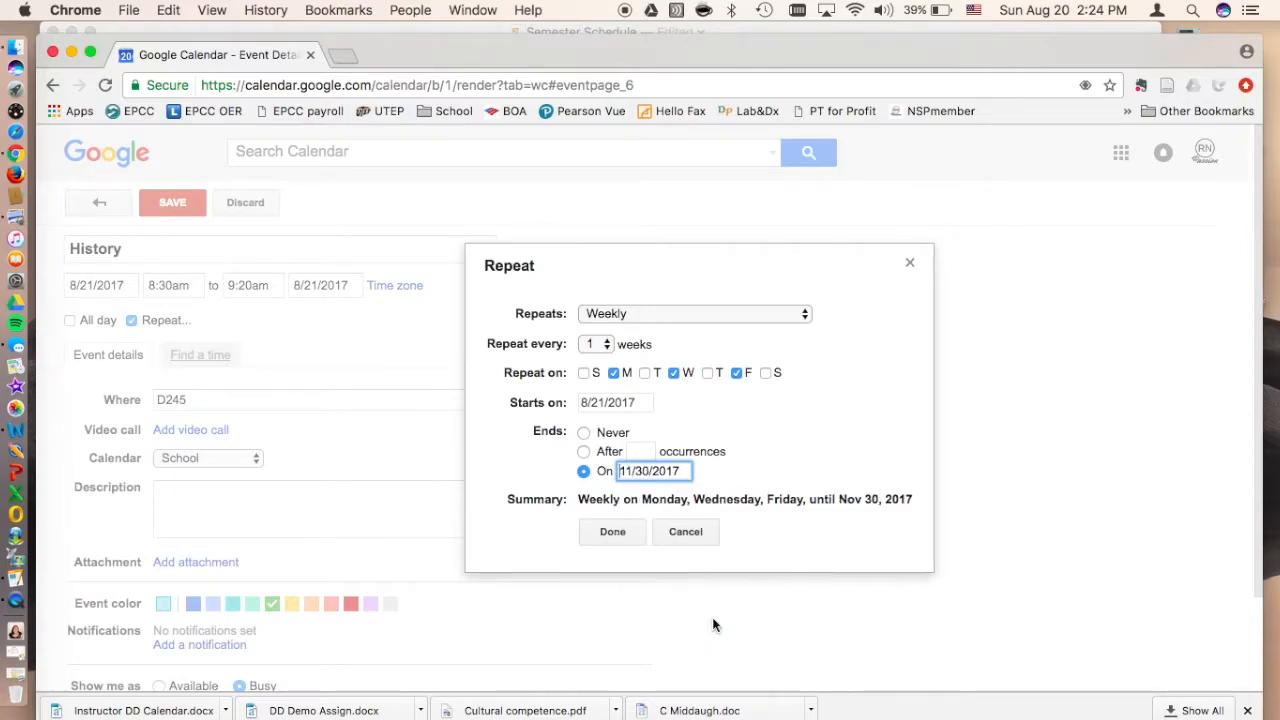
{"action": "left_click", "coordinate": [611, 533]}
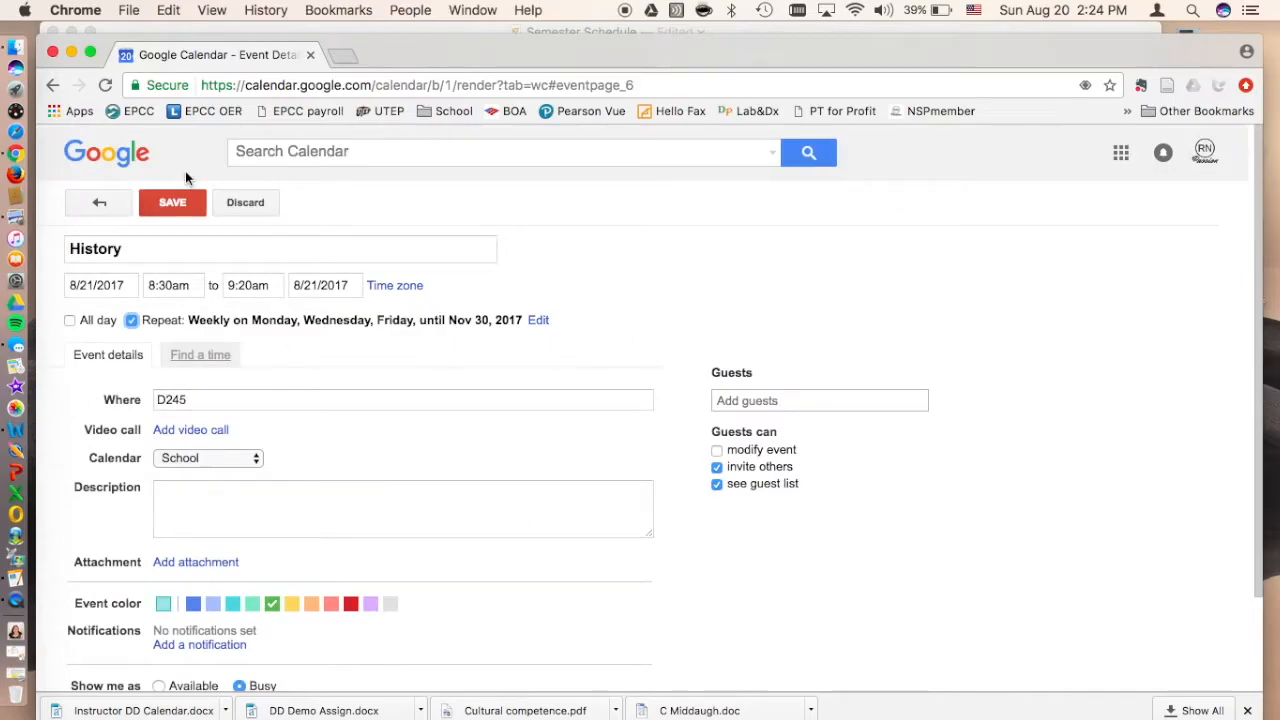
Step: Save the History event and check its repeats in the following weeks before returning to the week of Aug 20 – 26, 2017
{"action": "left_click", "coordinate": [173, 203]}
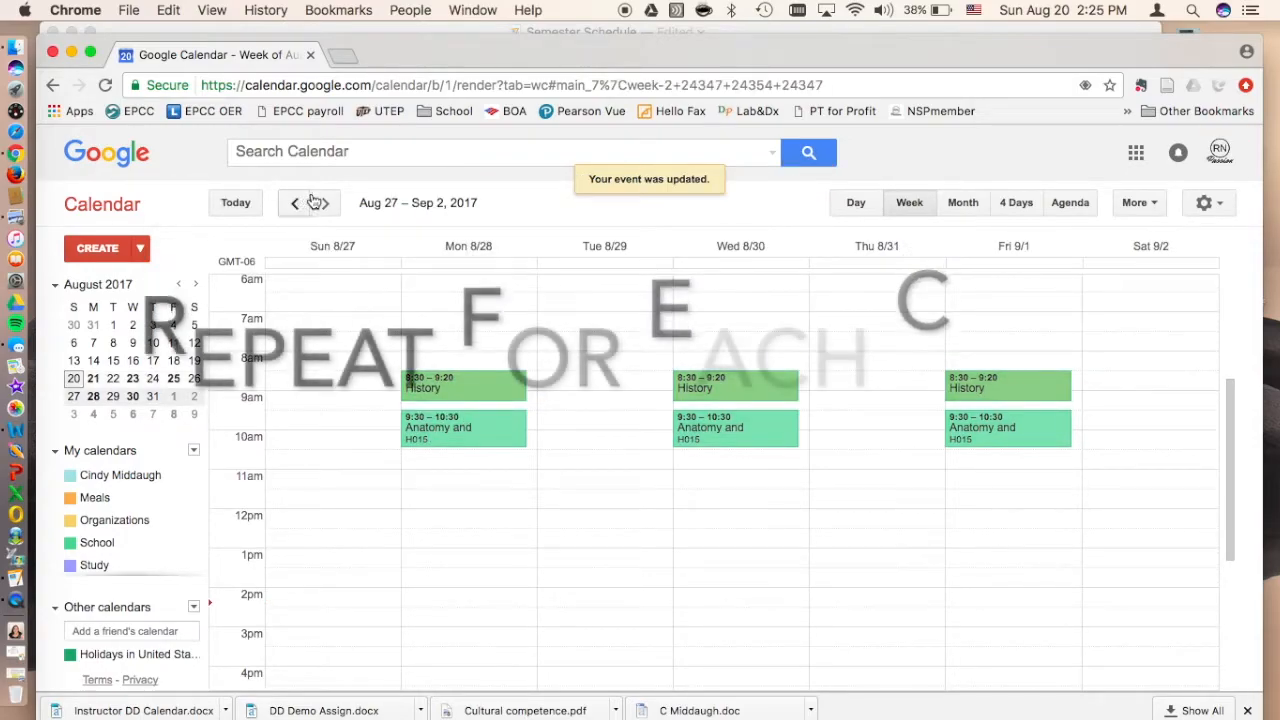
{"action": "left_click", "coordinate": [326, 203]}
{"action": "left_click", "coordinate": [326, 203]}
{"action": "left_click", "coordinate": [325, 204]}
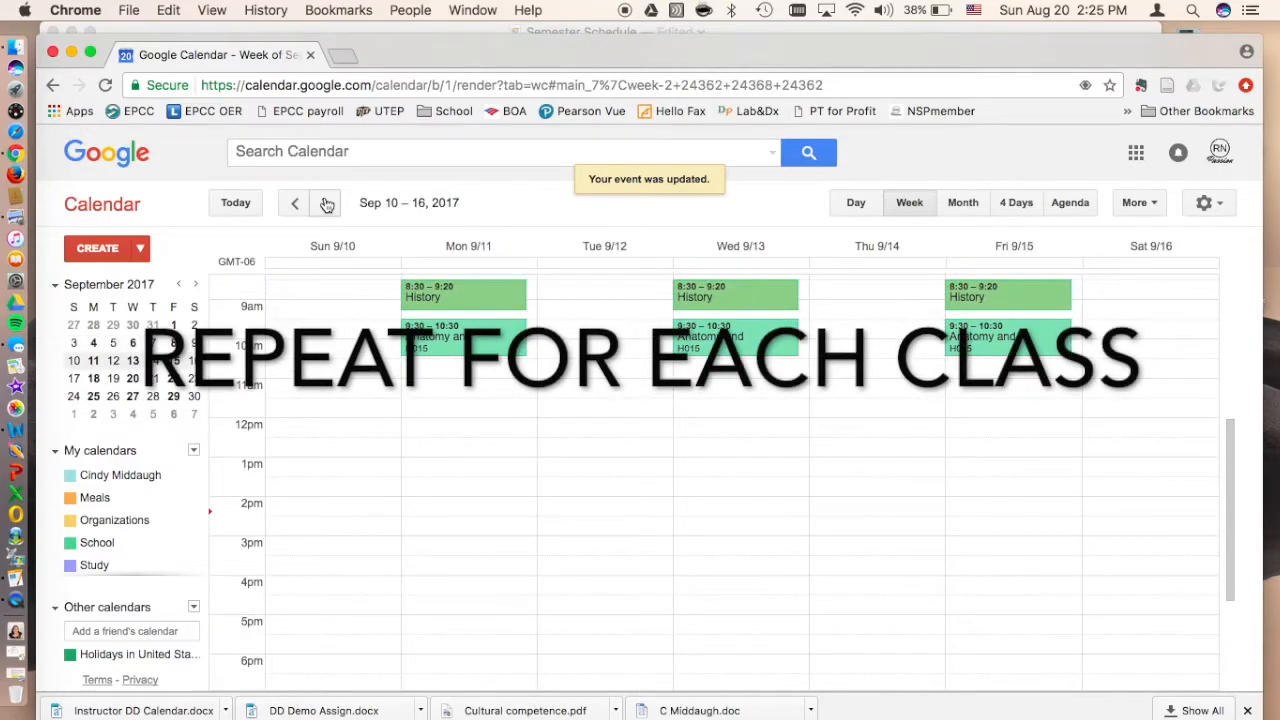
{"action": "left_click", "coordinate": [297, 204]}
{"action": "left_click", "coordinate": [297, 204]}
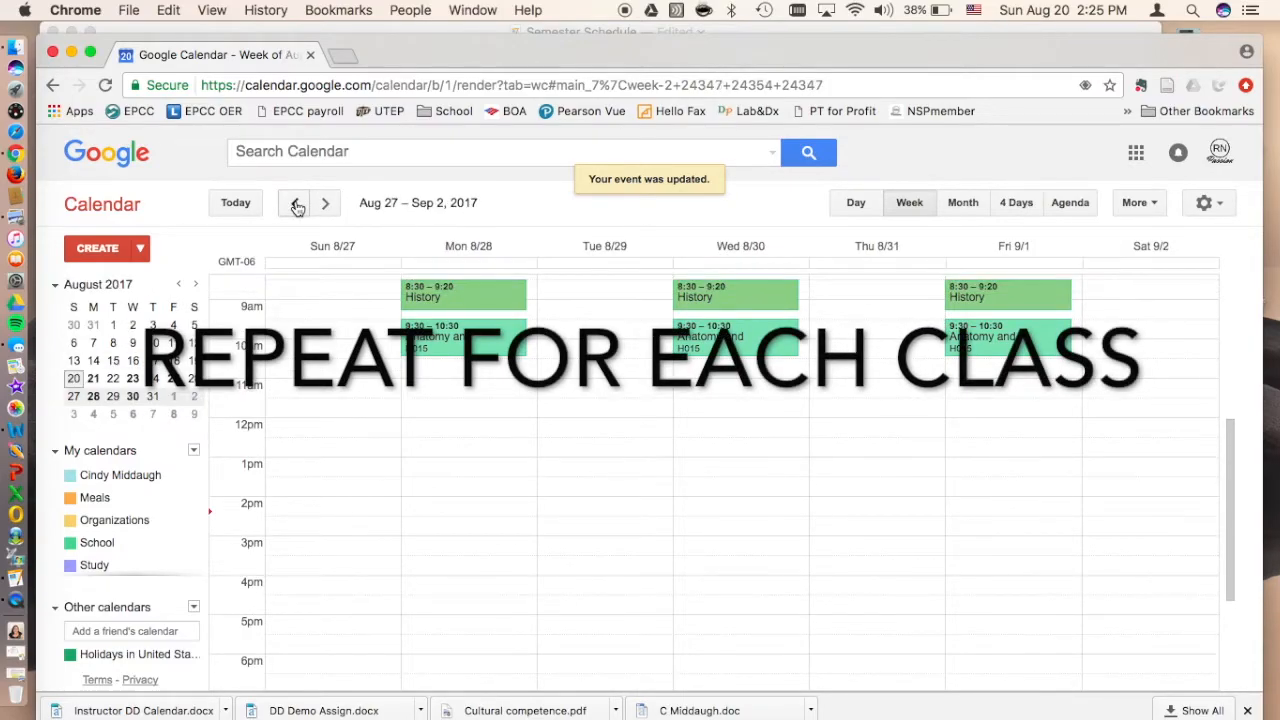
{"action": "scroll", "coordinate": [451, 450], "scroll_direction": "up", "scroll_amount": 3}
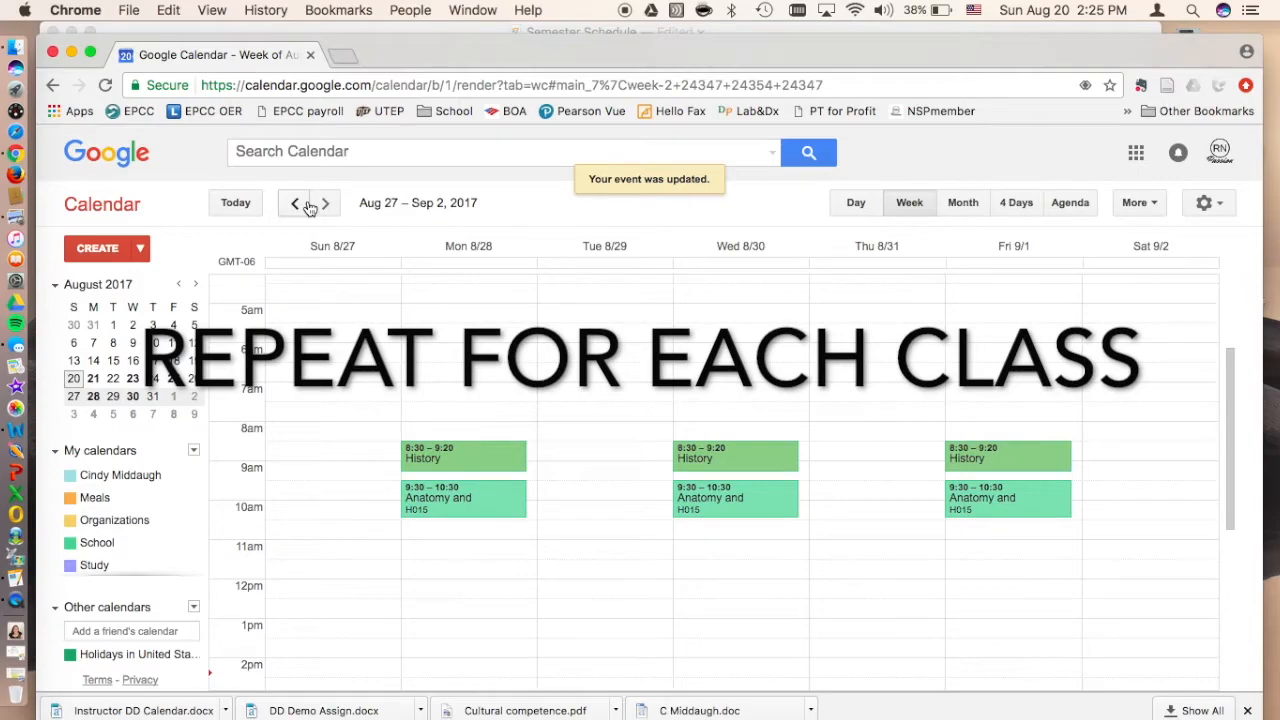
{"action": "left_click", "coordinate": [300, 205]}
{"action": "scroll", "coordinate": [434, 411], "scroll_direction": "up", "scroll_amount": 3}
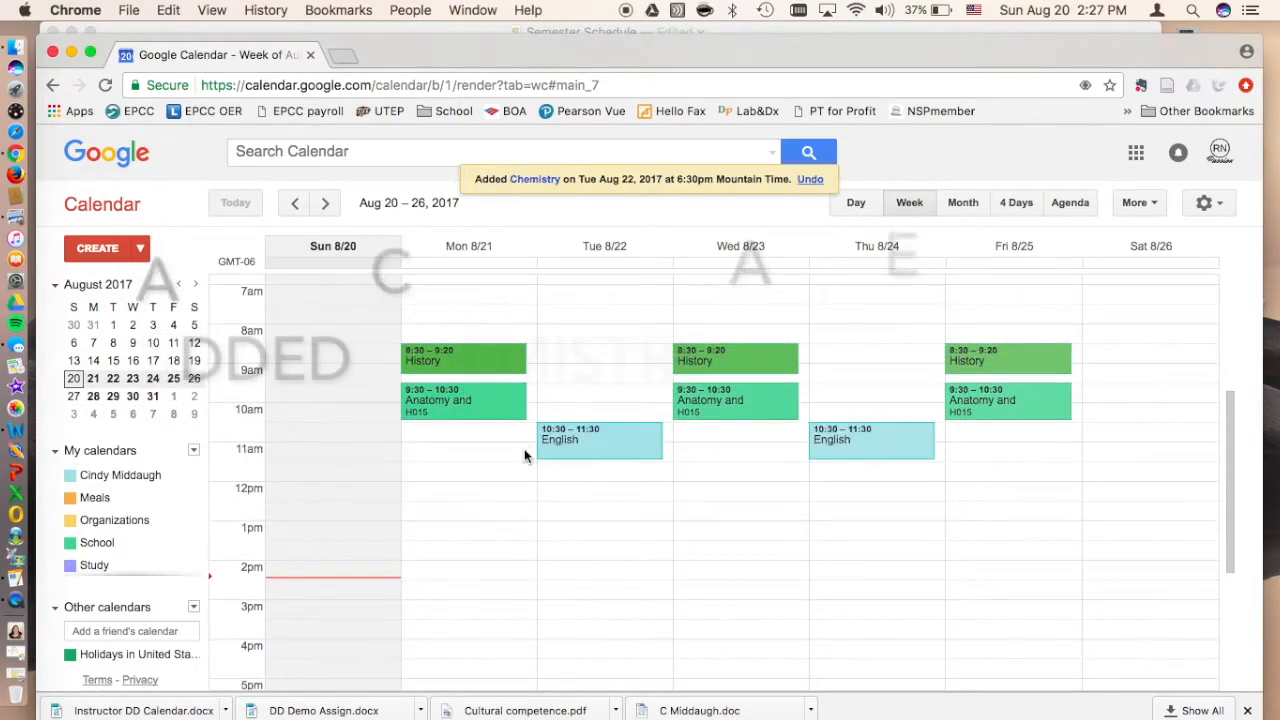
Step: Review the week's class events, consult the Semester Schedule checklist in Pages, and return to Google Calendar in Chrome
{"action": "scroll", "coordinate": [523, 451], "scroll_direction": "down", "scroll_amount": 5}
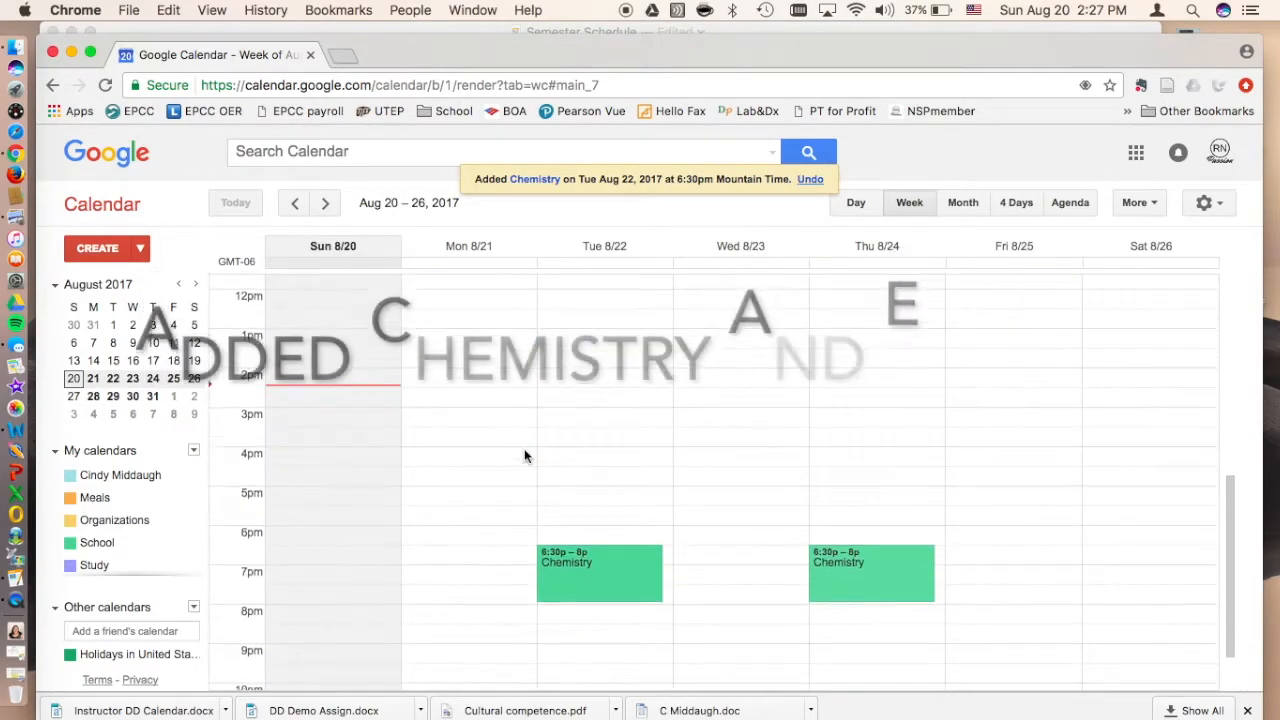
{"action": "scroll", "coordinate": [524, 456], "scroll_direction": "up", "scroll_amount": 2}
{"action": "scroll", "coordinate": [524, 456], "scroll_direction": "down", "scroll_amount": 1}
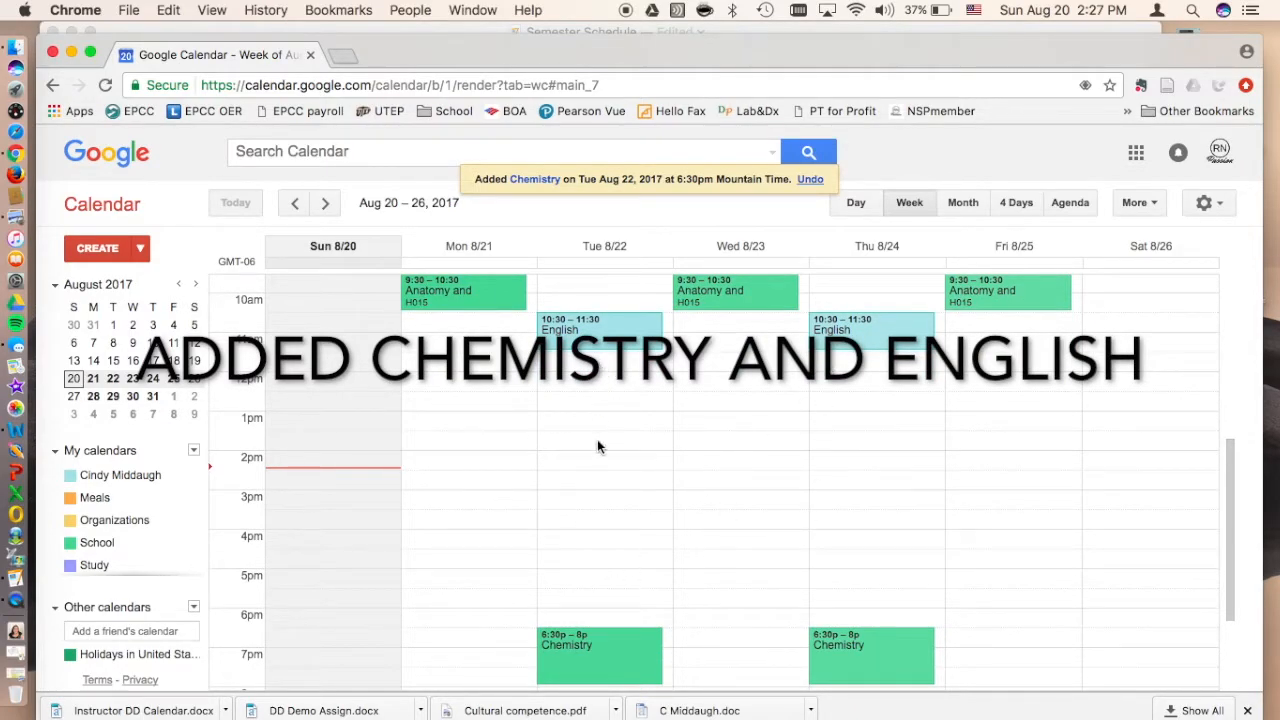
{"action": "scroll", "coordinate": [611, 521], "scroll_direction": "up", "scroll_amount": 3}
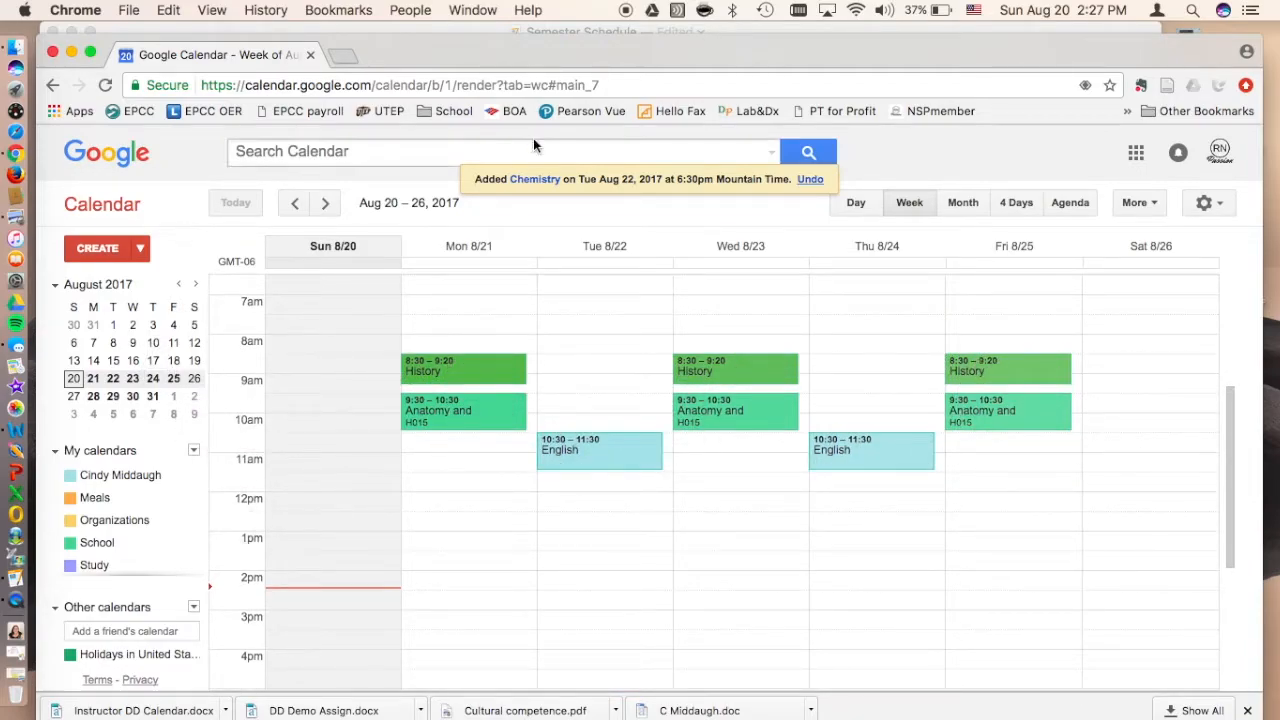
{"action": "left_click", "coordinate": [493, 28]}
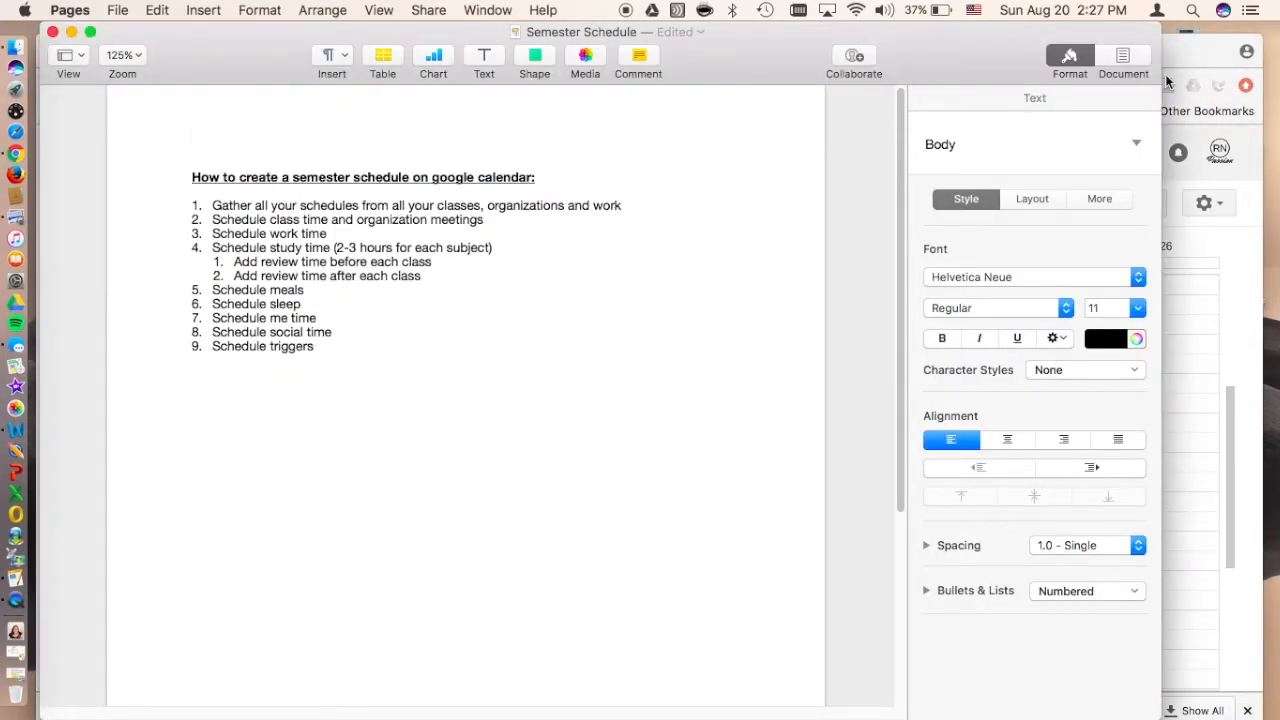
{"action": "left_click", "coordinate": [1199, 55]}
{"action": "scroll", "coordinate": [825, 519], "scroll_direction": "down", "scroll_amount": 2}
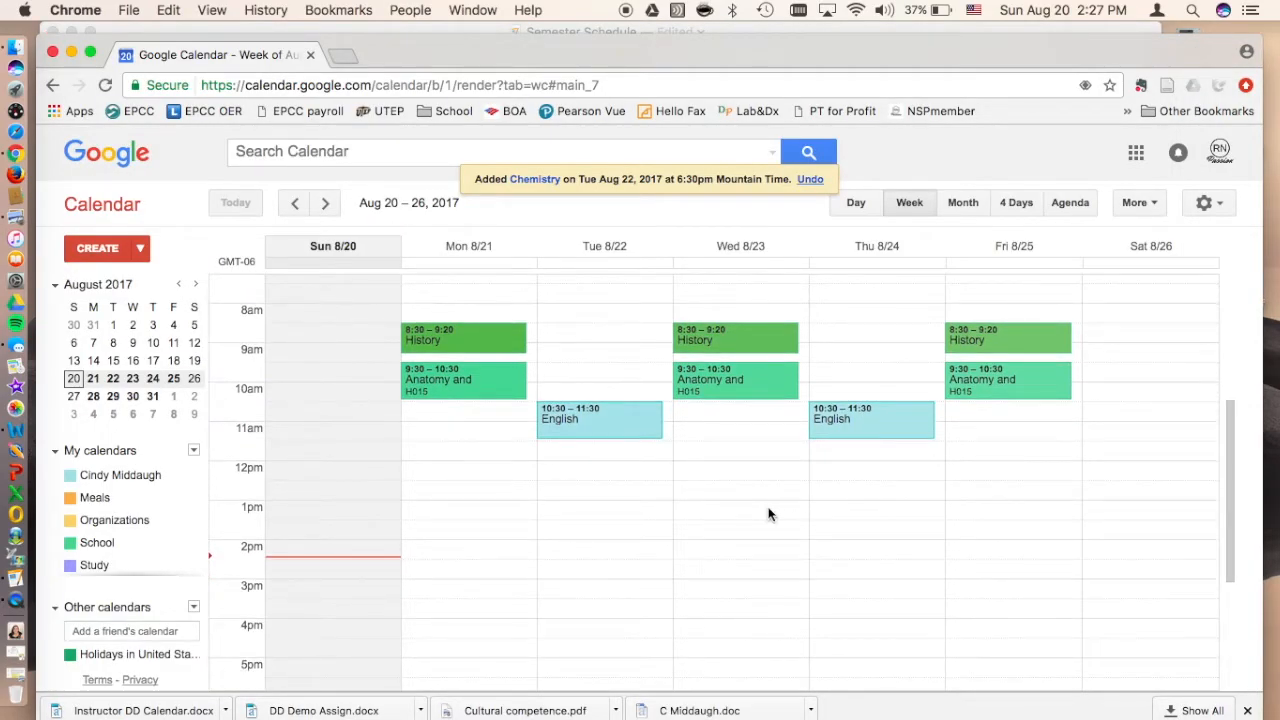
Step: Create a new event titled Organization meeting and set its date to 8/25/2017
{"action": "left_click", "coordinate": [104, 250]}
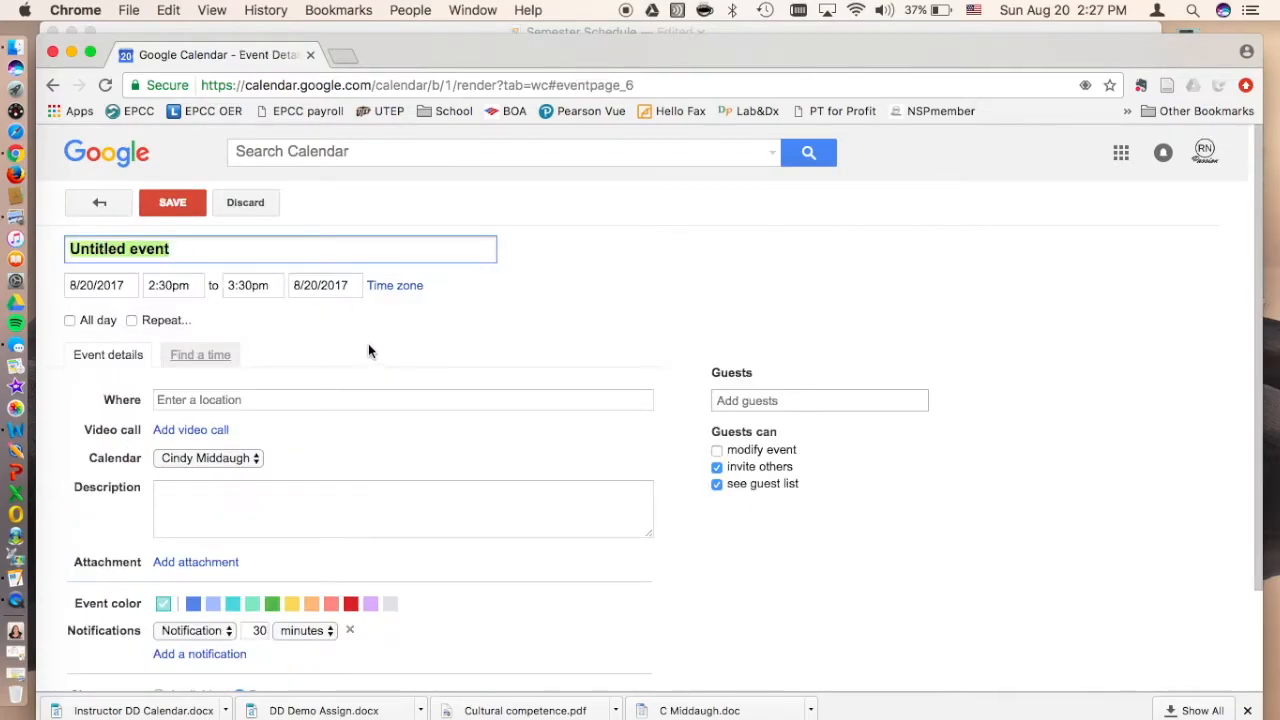
{"action": "type", "text": "Organ"}
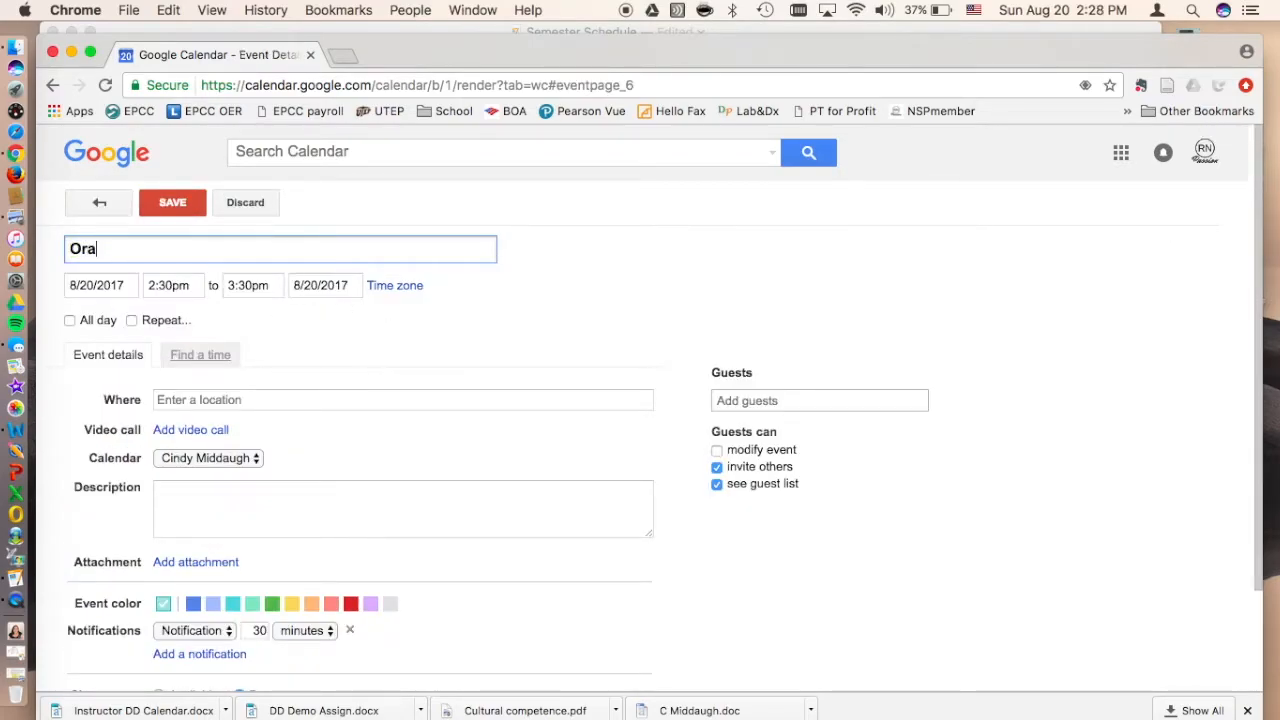
{"action": "type", "text": "ization meeting"}
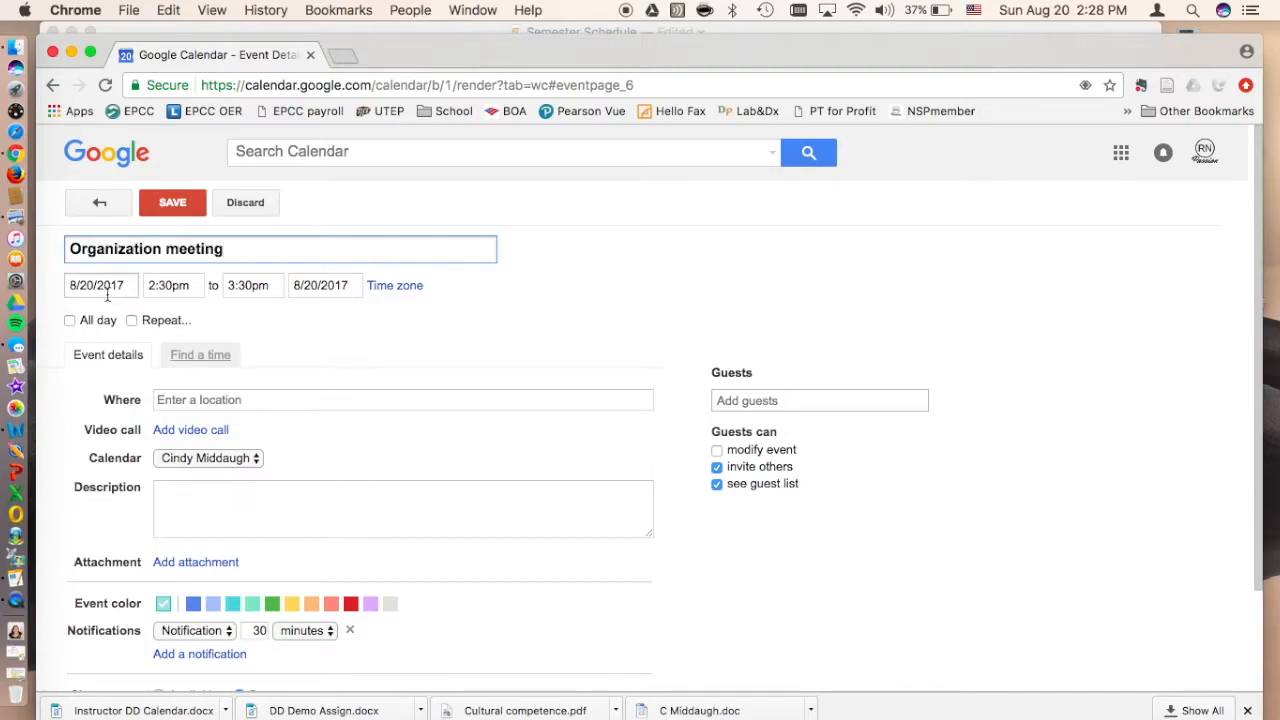
{"action": "left_click", "coordinate": [107, 288]}
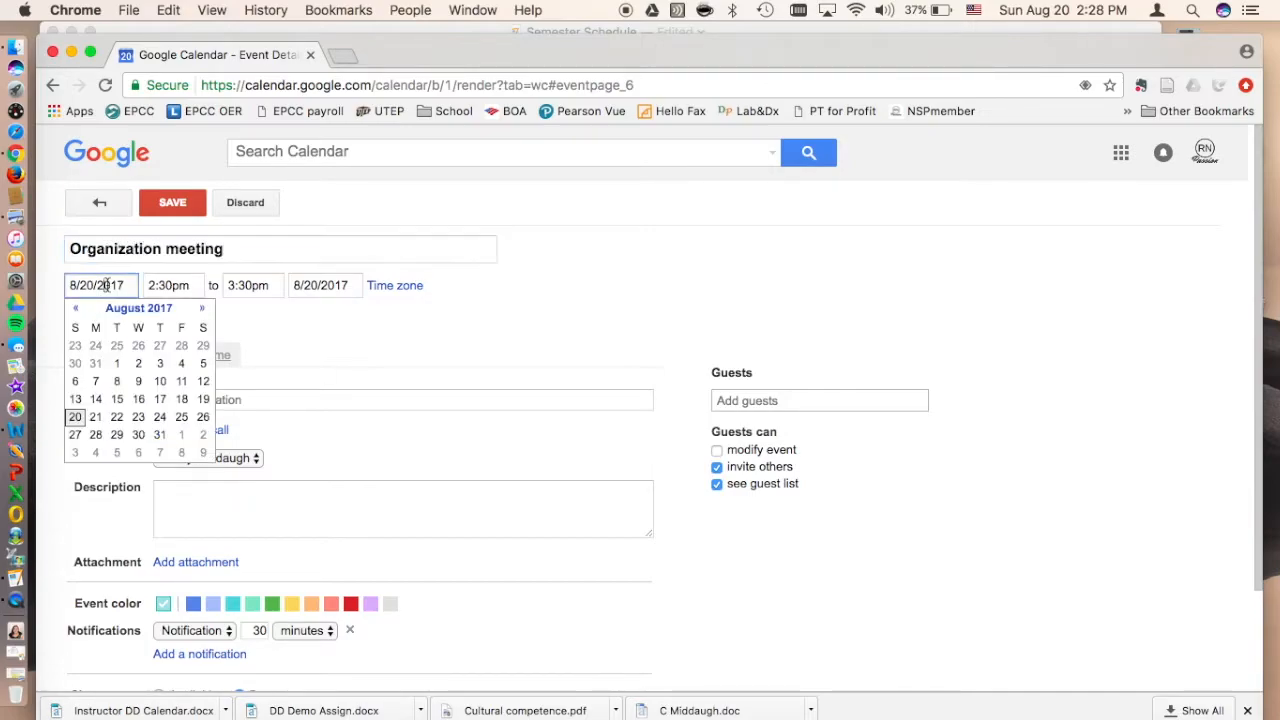
{"action": "left_click", "coordinate": [184, 421]}
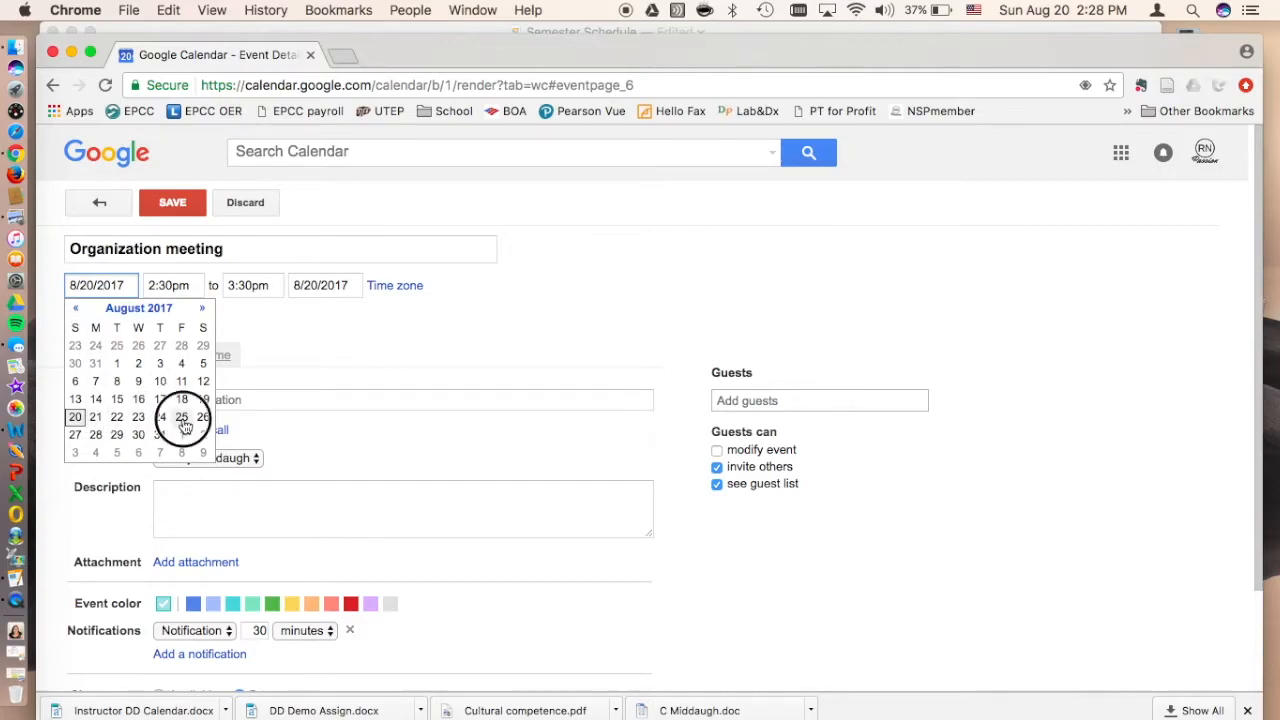
Step: Set the Organization meeting's time from 3:30pm to 4:00pm
{"action": "left_click", "coordinate": [172, 287]}
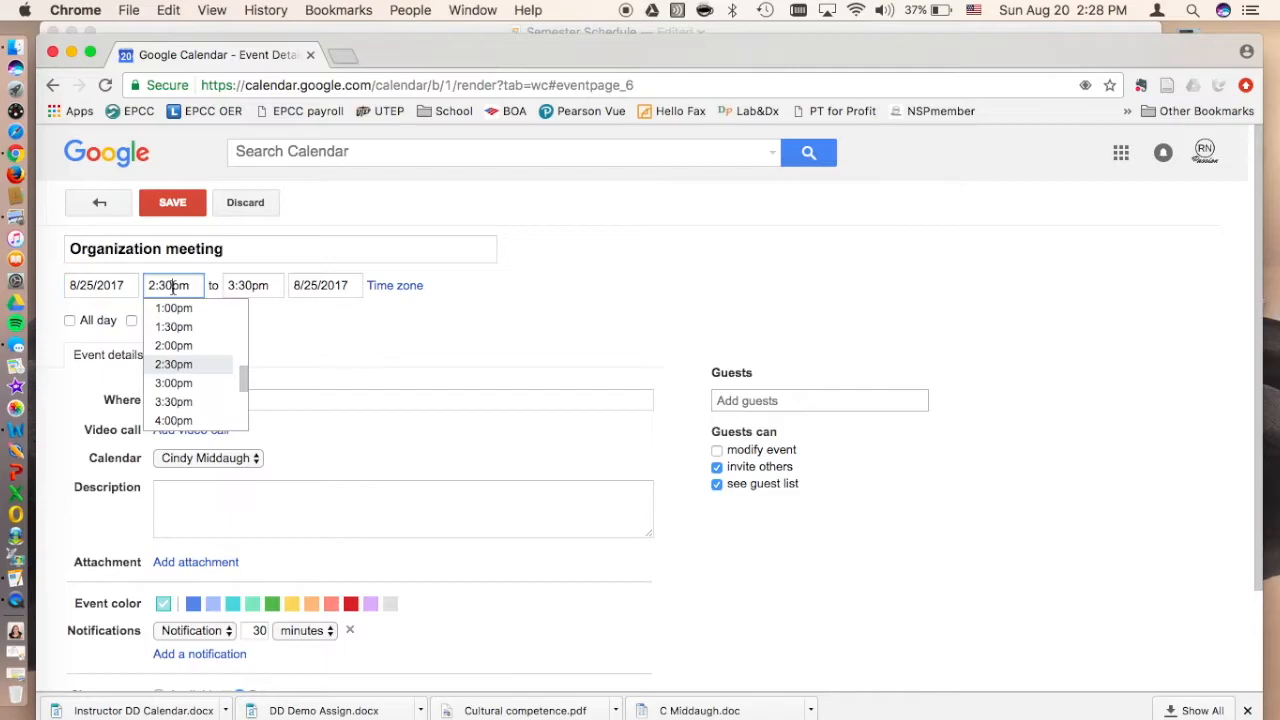
{"action": "left_click", "coordinate": [166, 403]}
{"action": "left_click", "coordinate": [251, 285]}
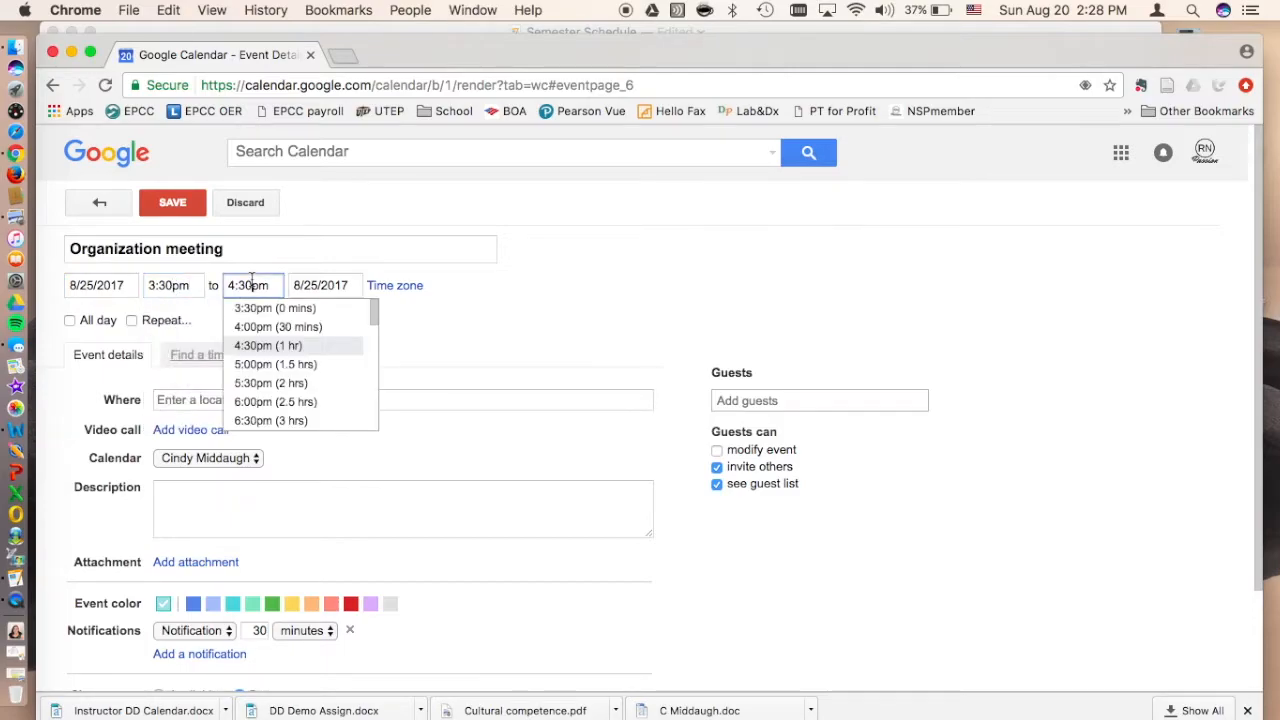
{"action": "left_click", "coordinate": [260, 327]}
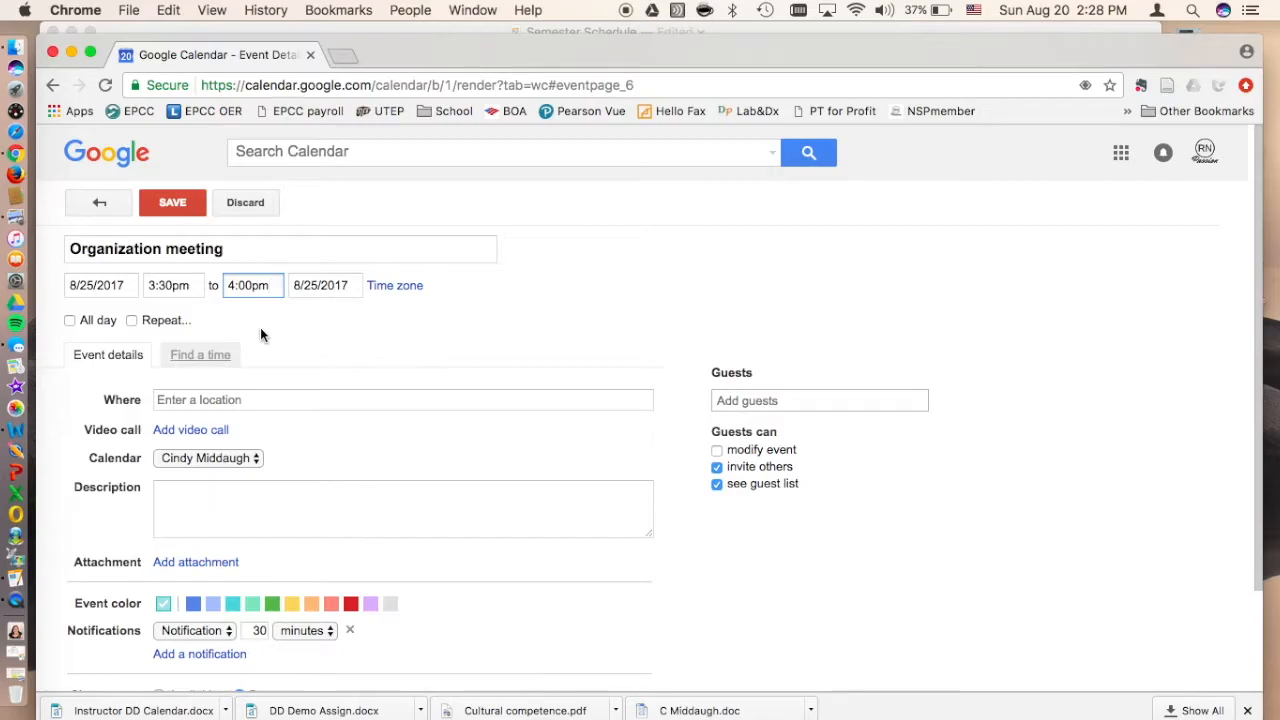
Step: Make the Organization meeting repeat every 2 weeks on Friday until 12/1/2017 and save the event
{"action": "left_click", "coordinate": [132, 320]}
{"action": "left_click", "coordinate": [609, 346]}
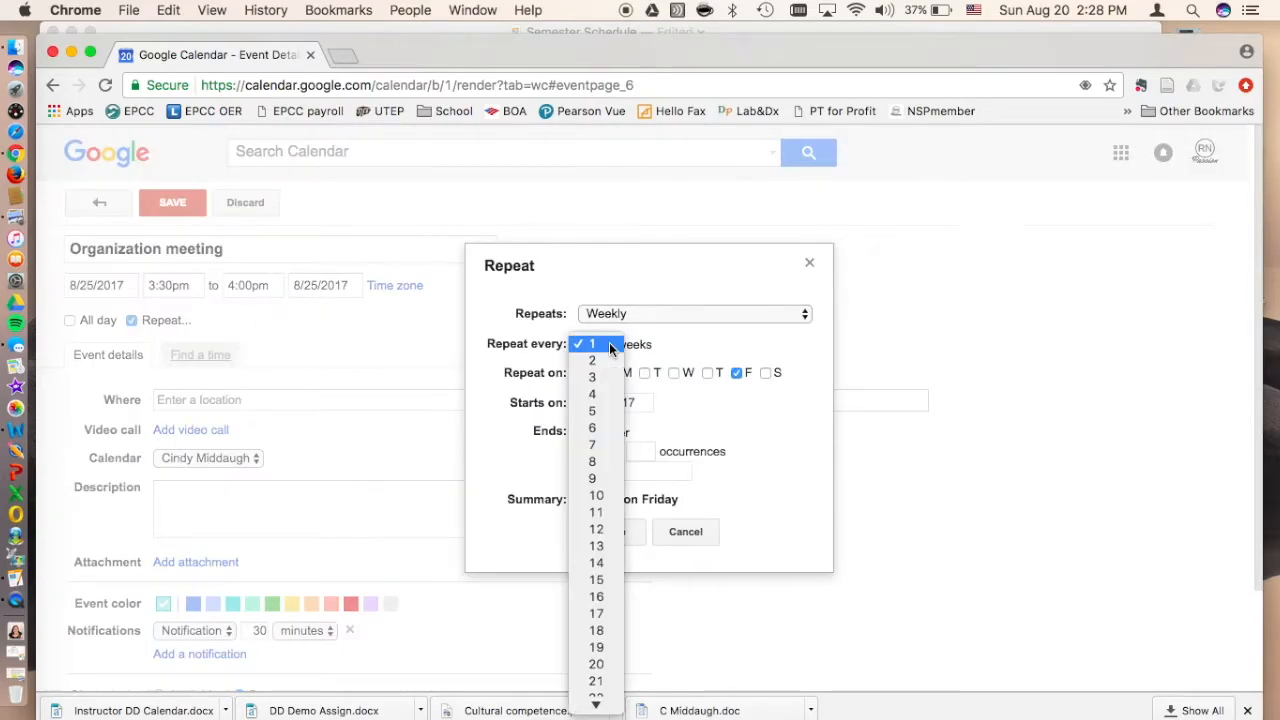
{"action": "left_click", "coordinate": [605, 364]}
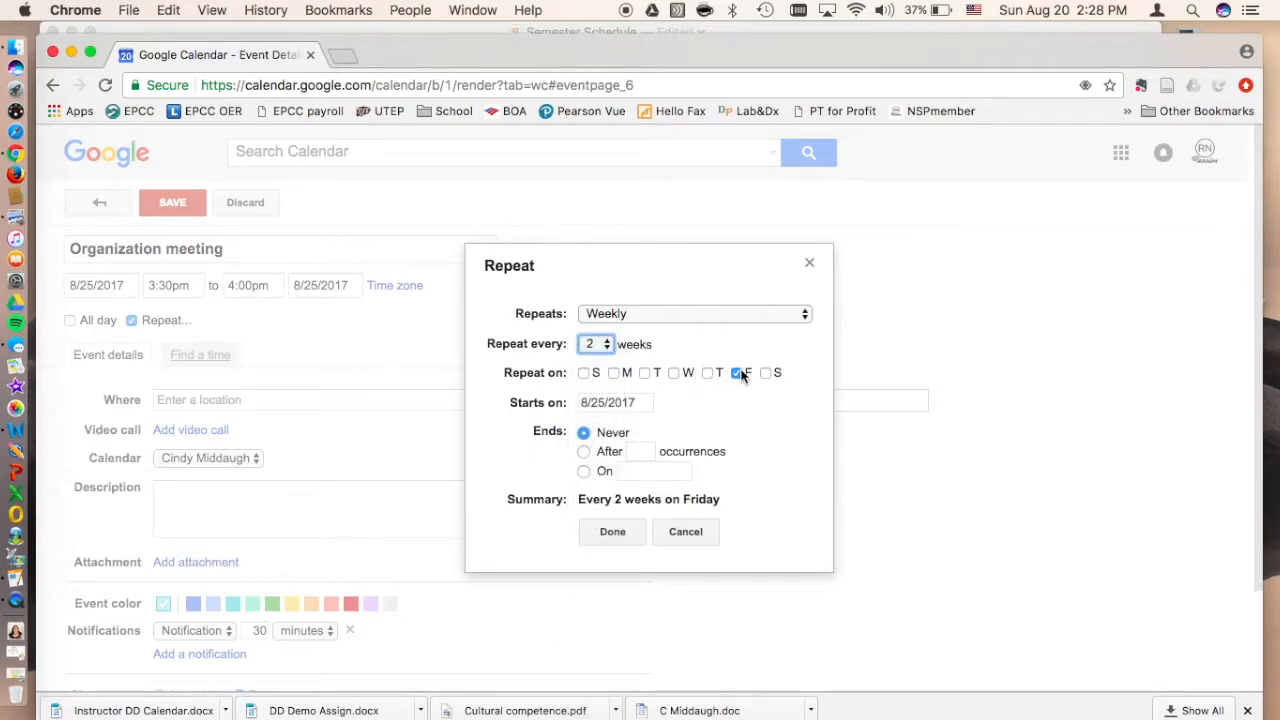
{"action": "left_click", "coordinate": [584, 472]}
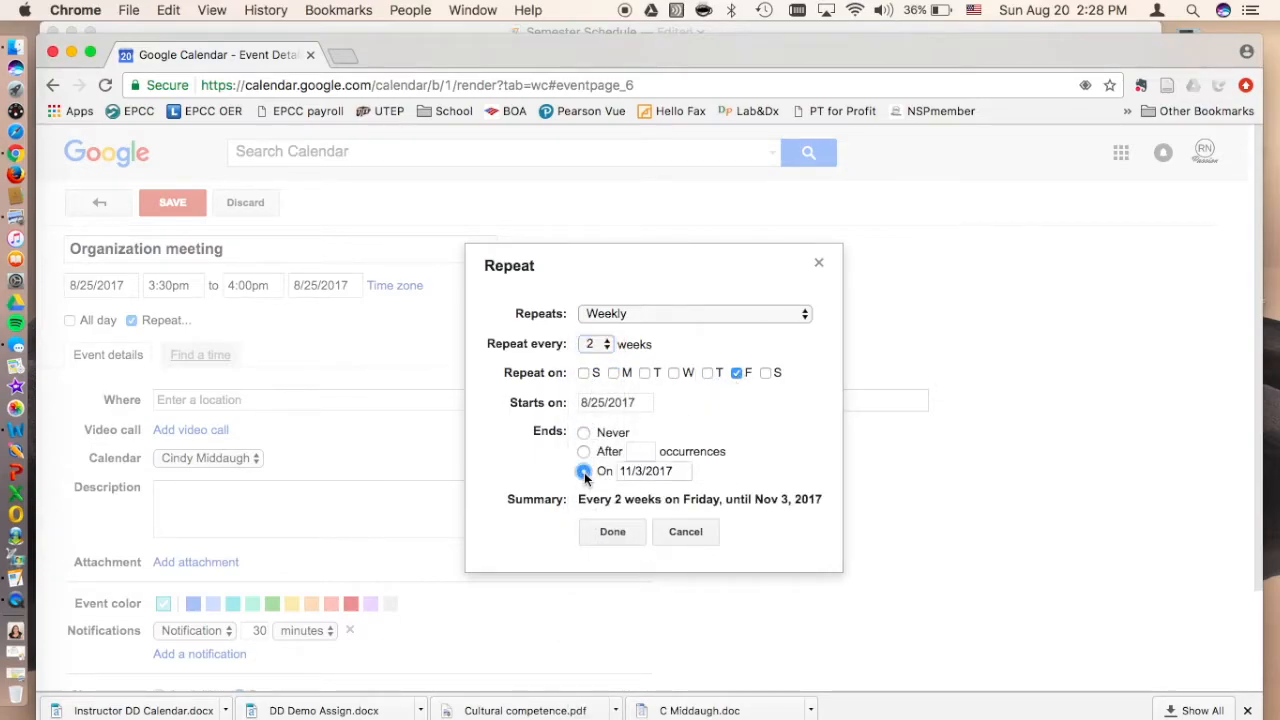
{"action": "left_click", "coordinate": [631, 471]}
{"action": "left_click", "coordinate": [757, 491]}
{"action": "left_click", "coordinate": [757, 491]}
{"action": "left_click", "coordinate": [627, 491]}
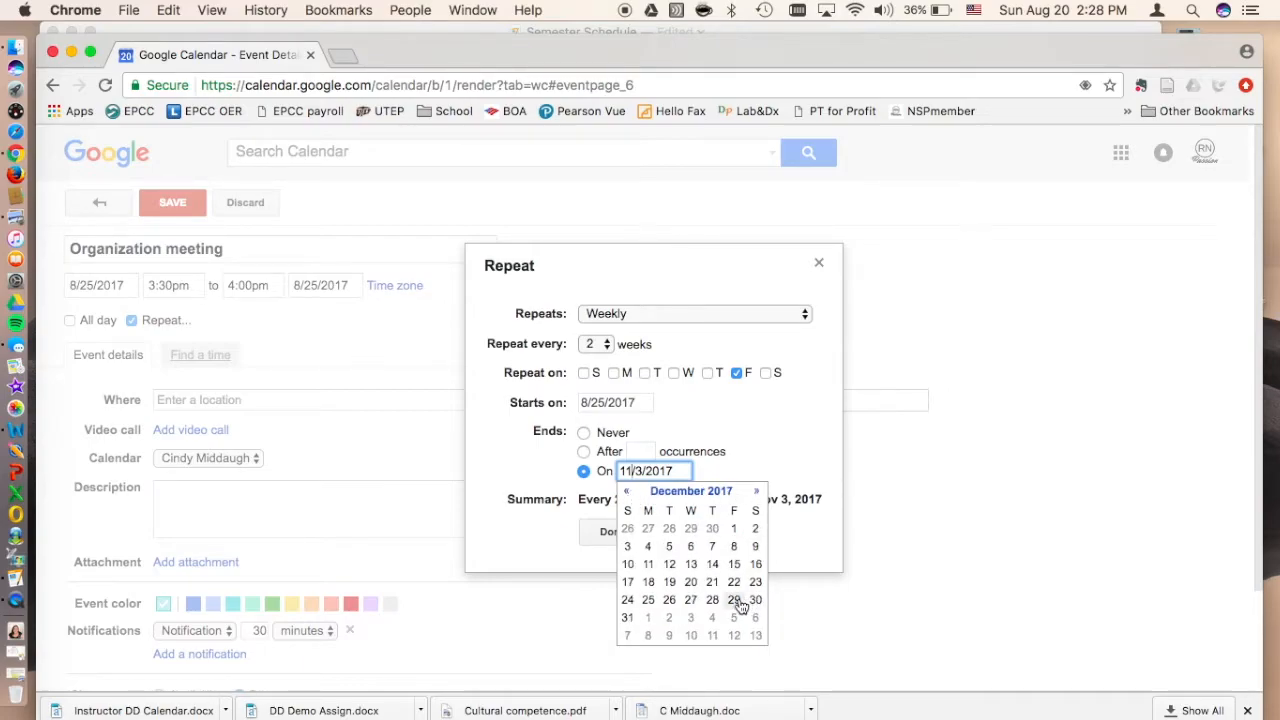
{"action": "left_click", "coordinate": [736, 529]}
{"action": "left_click", "coordinate": [616, 533]}
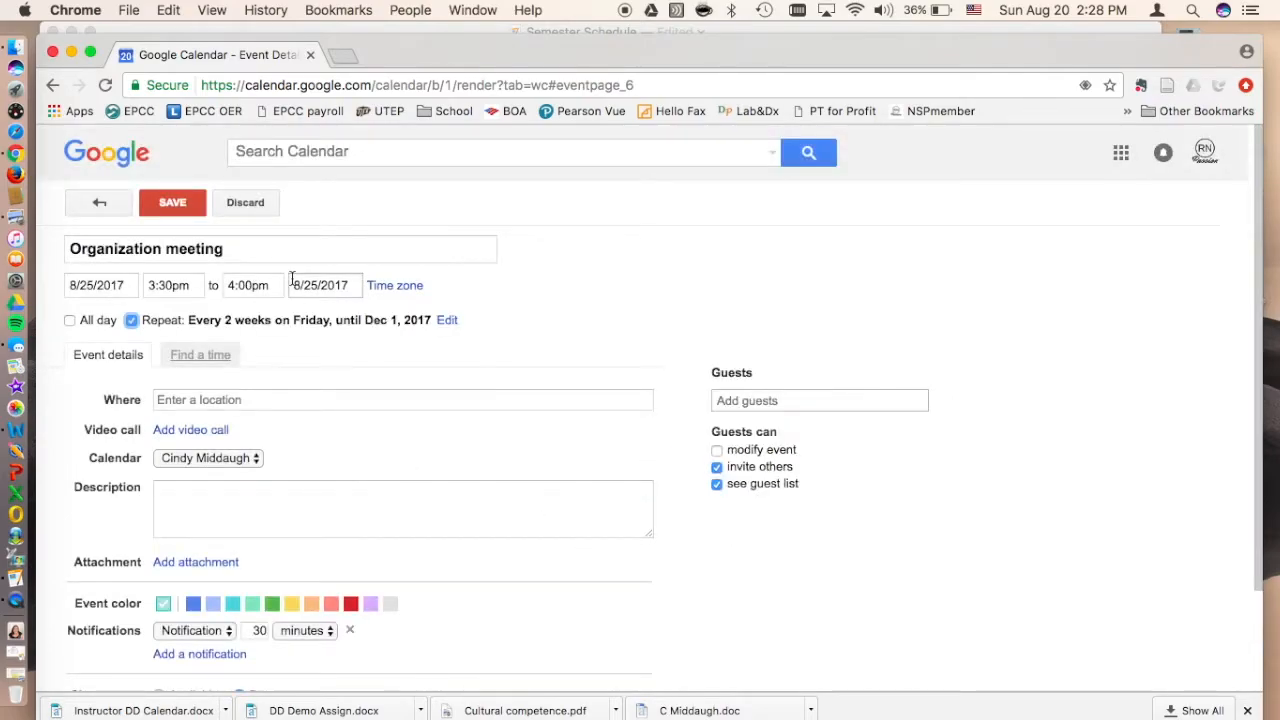
{"action": "left_click", "coordinate": [175, 203]}
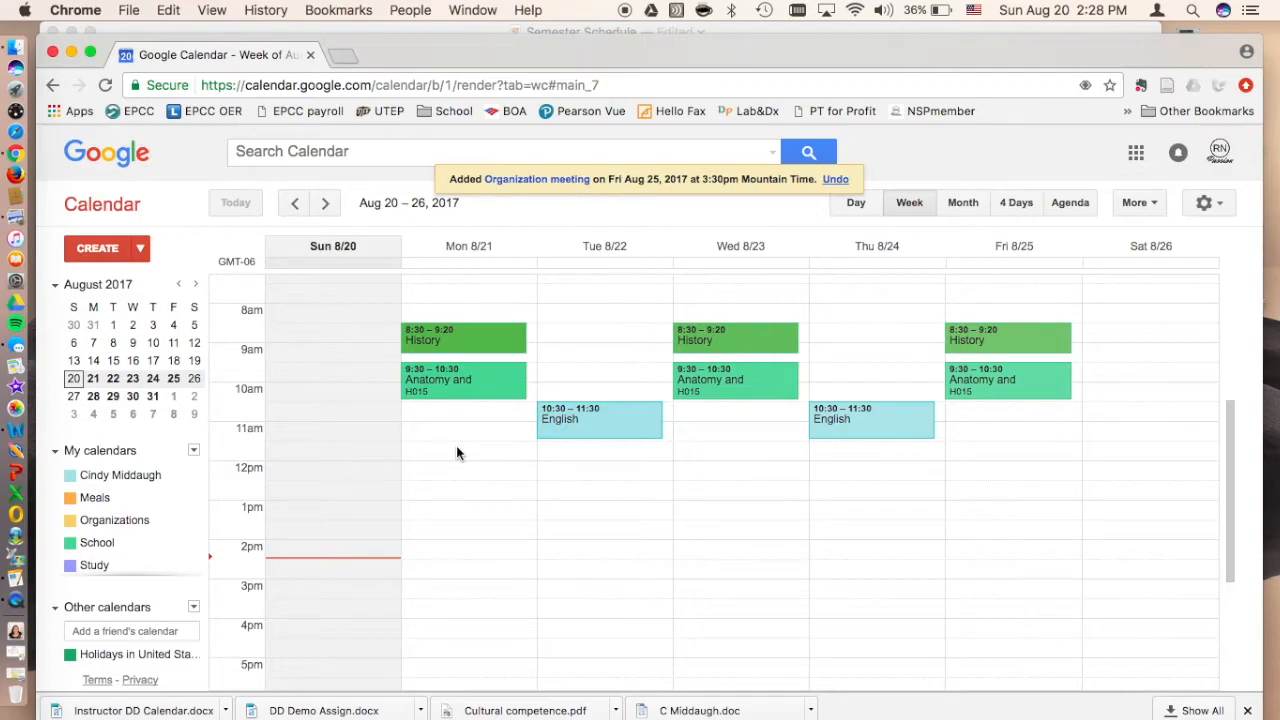
Step: Reopen the Friday 8/25 Organization meeting for editing, assign it to the Organizations calendar and save it
{"action": "scroll", "coordinate": [990, 556], "scroll_direction": "down", "scroll_amount": 1}
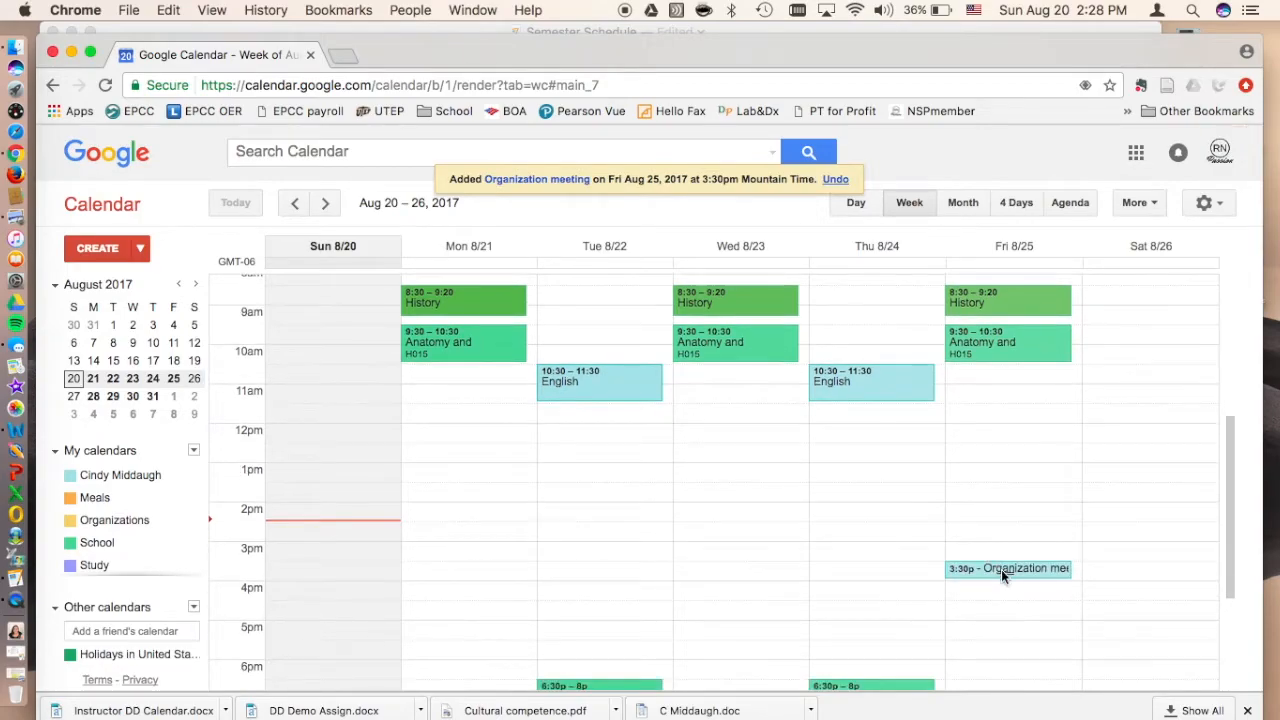
{"action": "left_click", "coordinate": [1001, 567]}
{"action": "left_click", "coordinate": [1148, 535]}
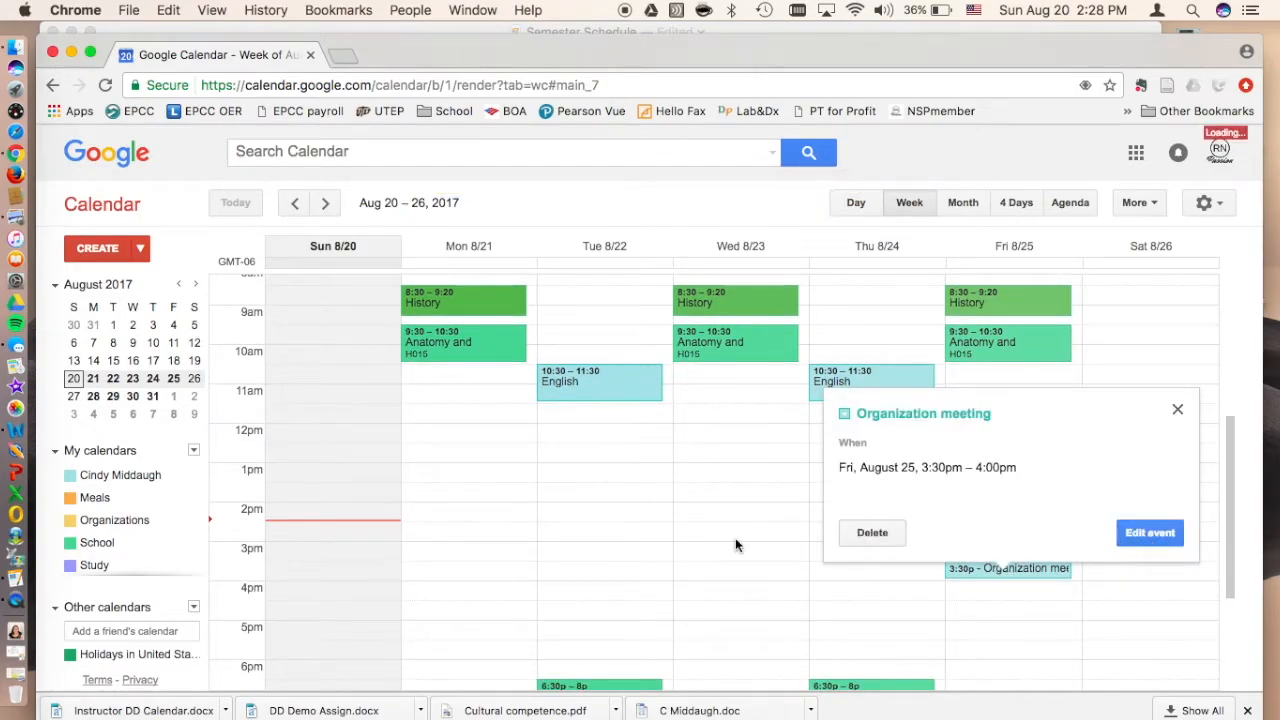
{"action": "left_click", "coordinate": [250, 459]}
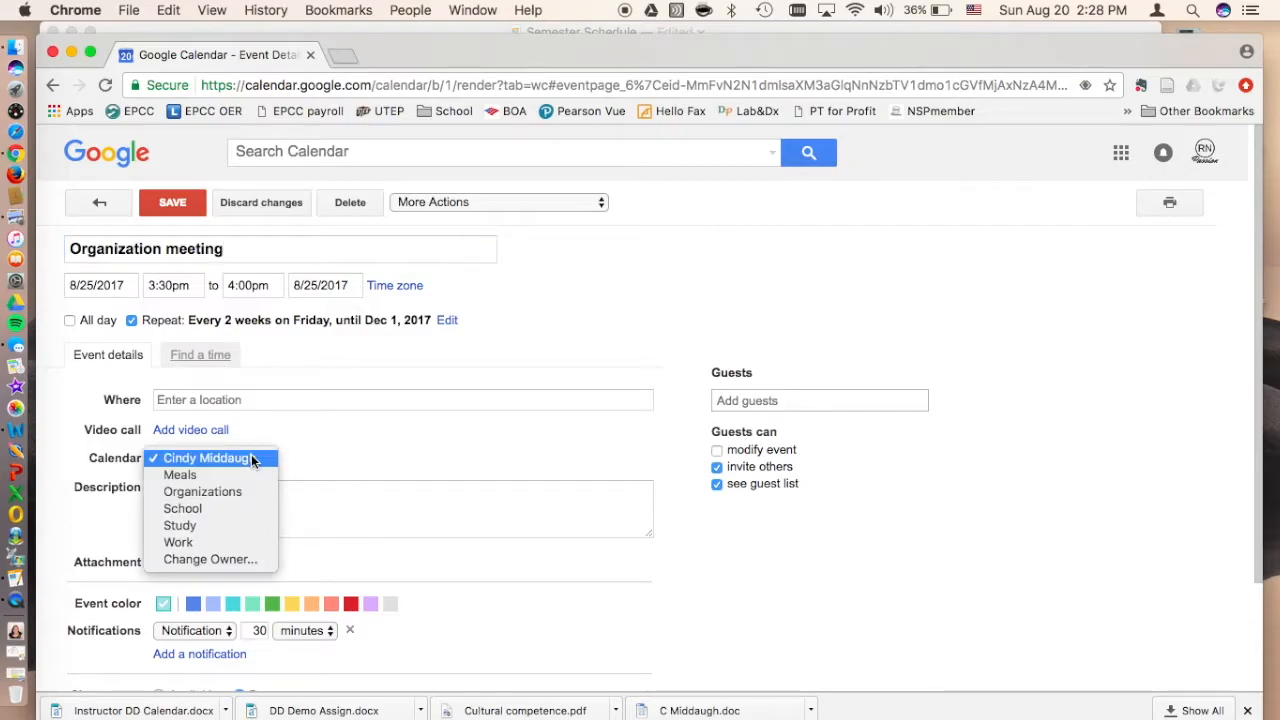
{"action": "left_click", "coordinate": [221, 489]}
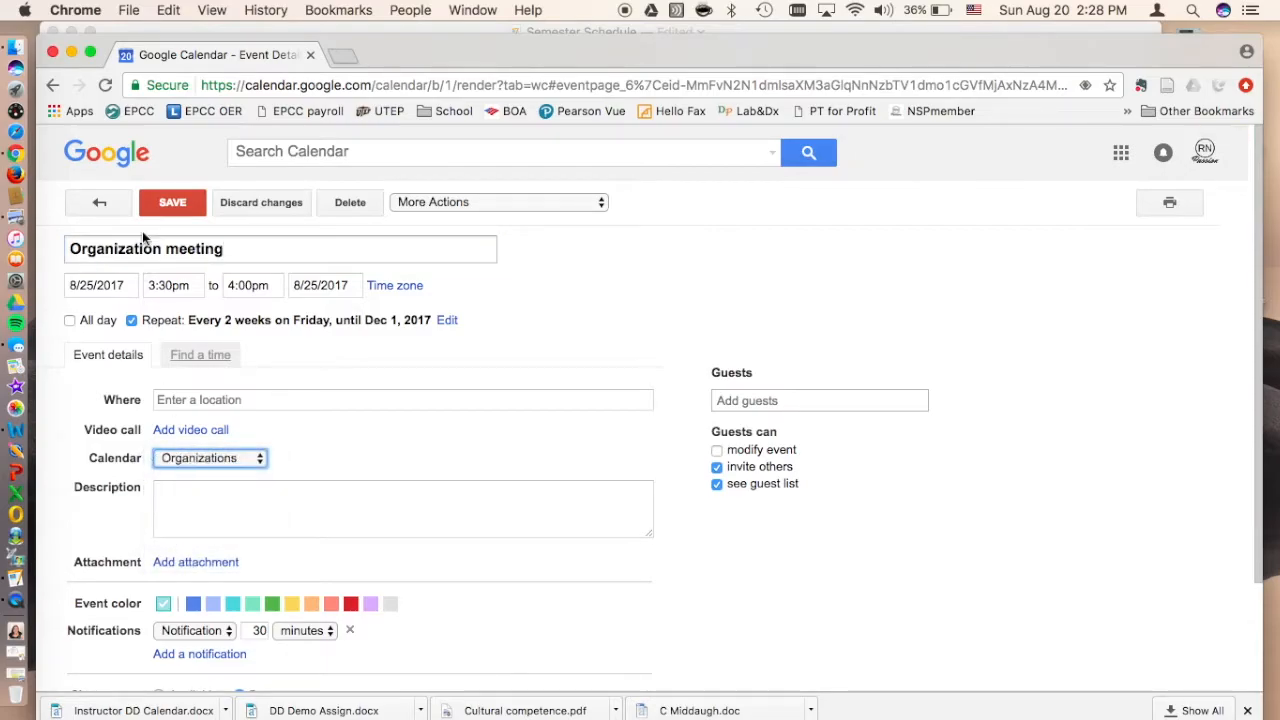
{"action": "left_click", "coordinate": [174, 204]}
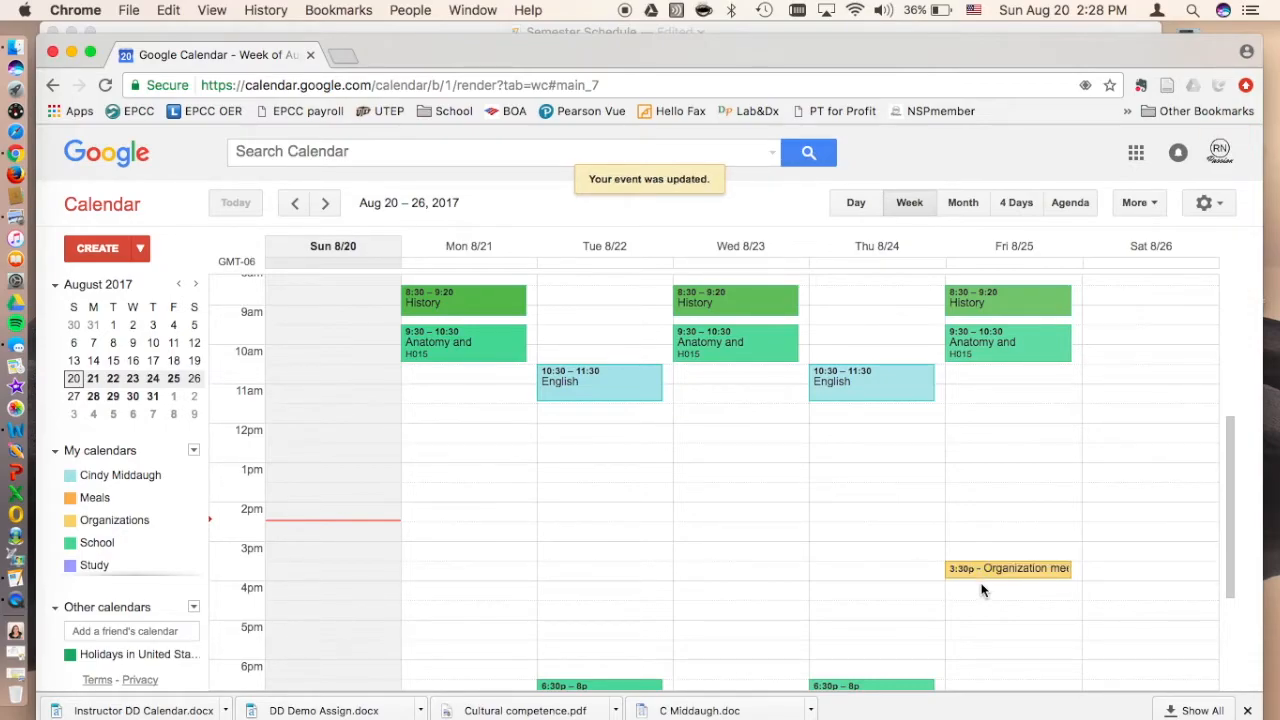
Step: Consult the Semester Schedule checklist in Pages, then return to Google Calendar in Chrome and review the week's afternoon hours
{"action": "left_click", "coordinate": [773, 35]}
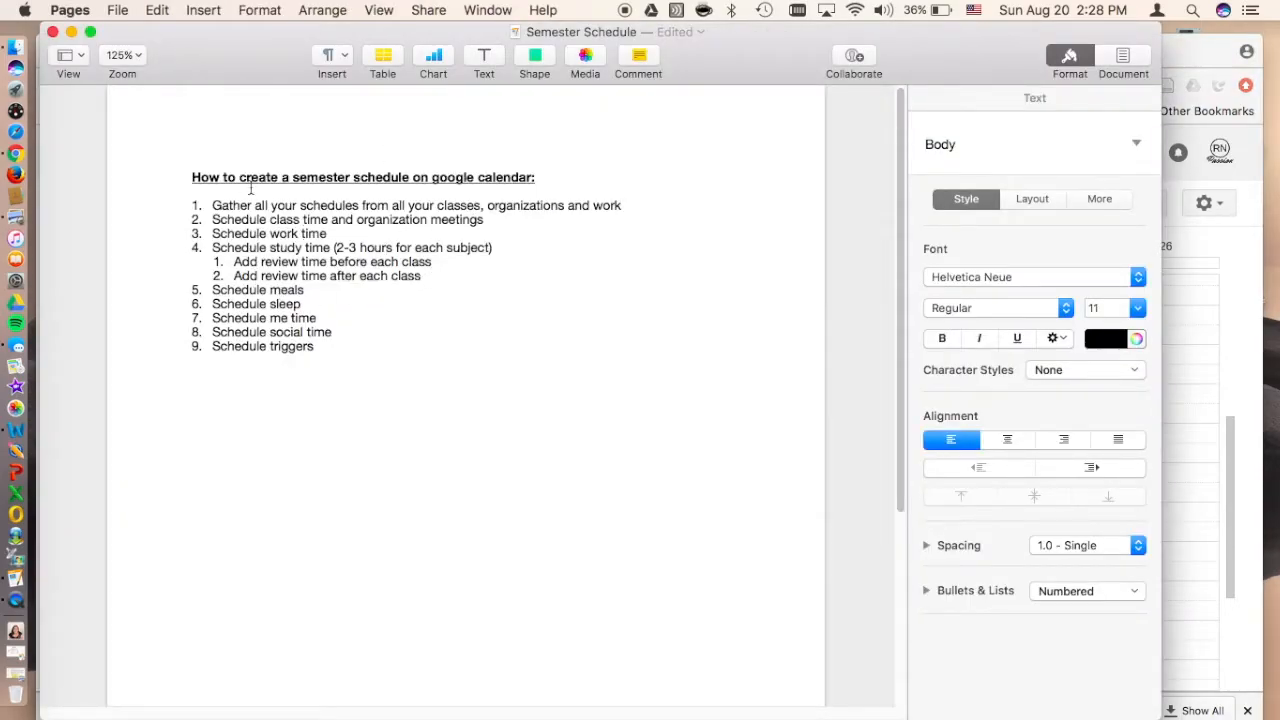
{"action": "left_click", "coordinate": [1173, 55]}
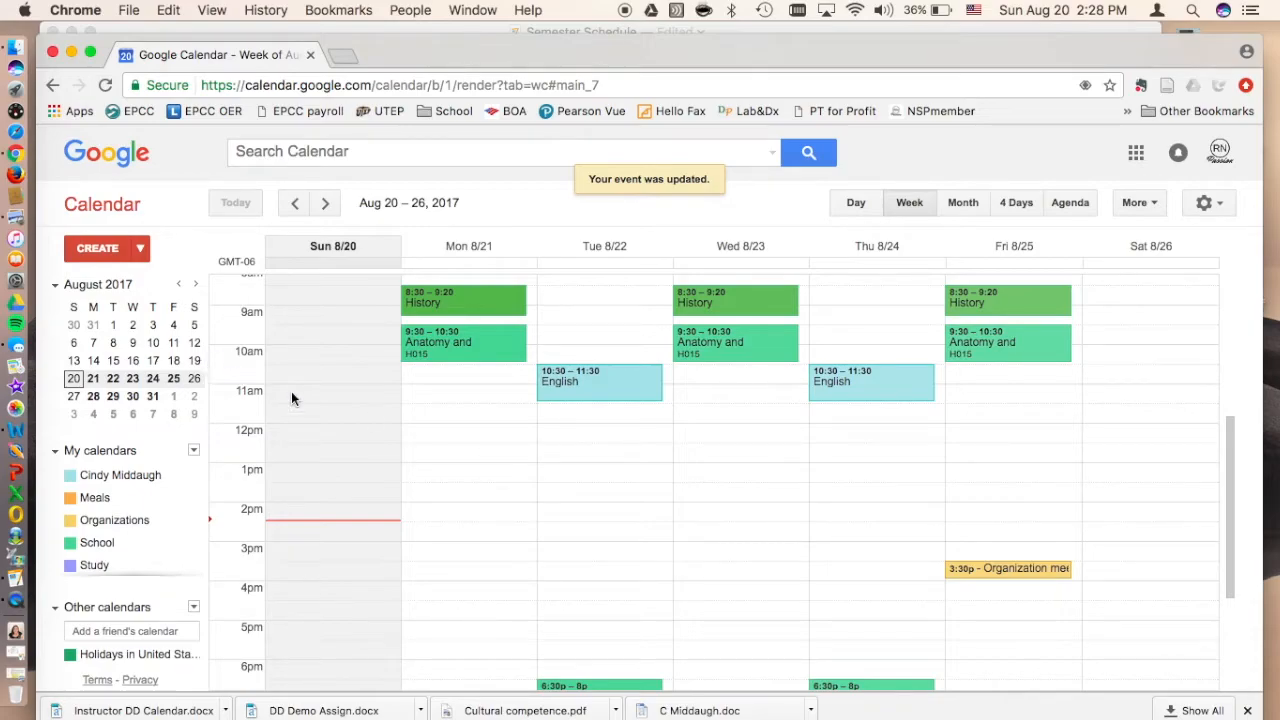
{"action": "scroll", "coordinate": [555, 512], "scroll_direction": "down", "scroll_amount": 1}
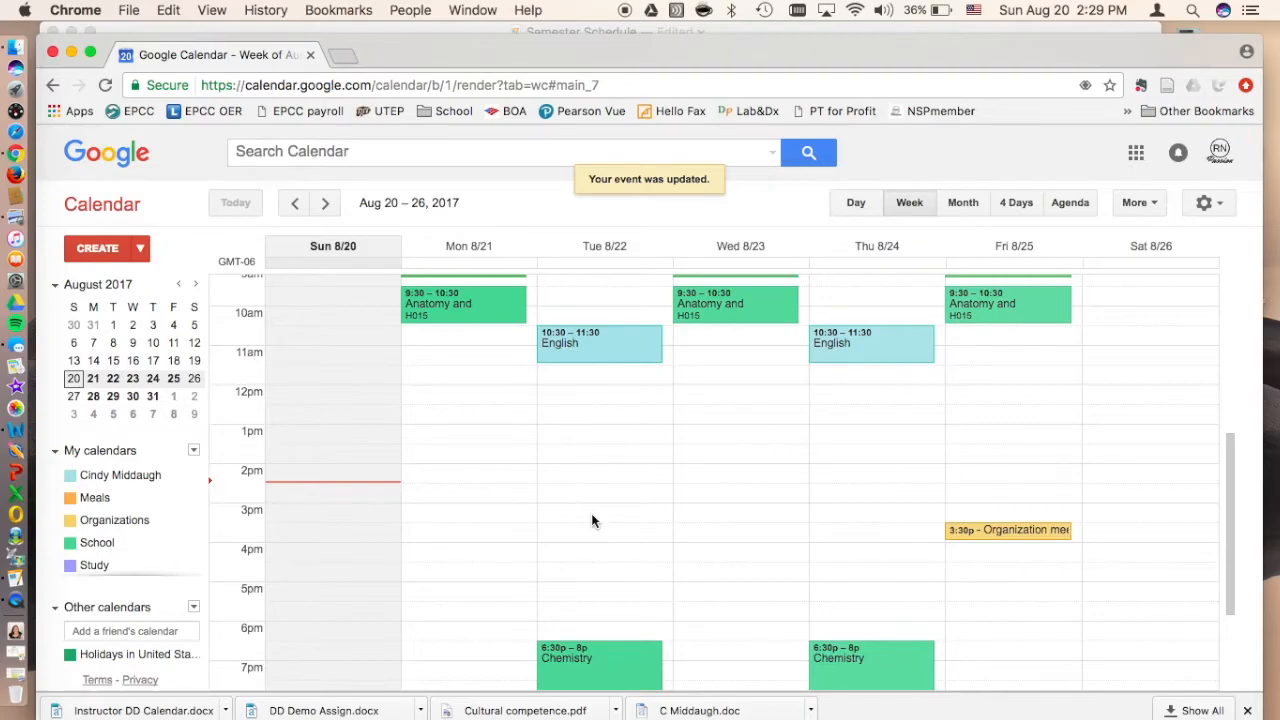
Step: Create a new event titled Work and set its date to 8/22/2017
{"action": "left_click", "coordinate": [100, 250]}
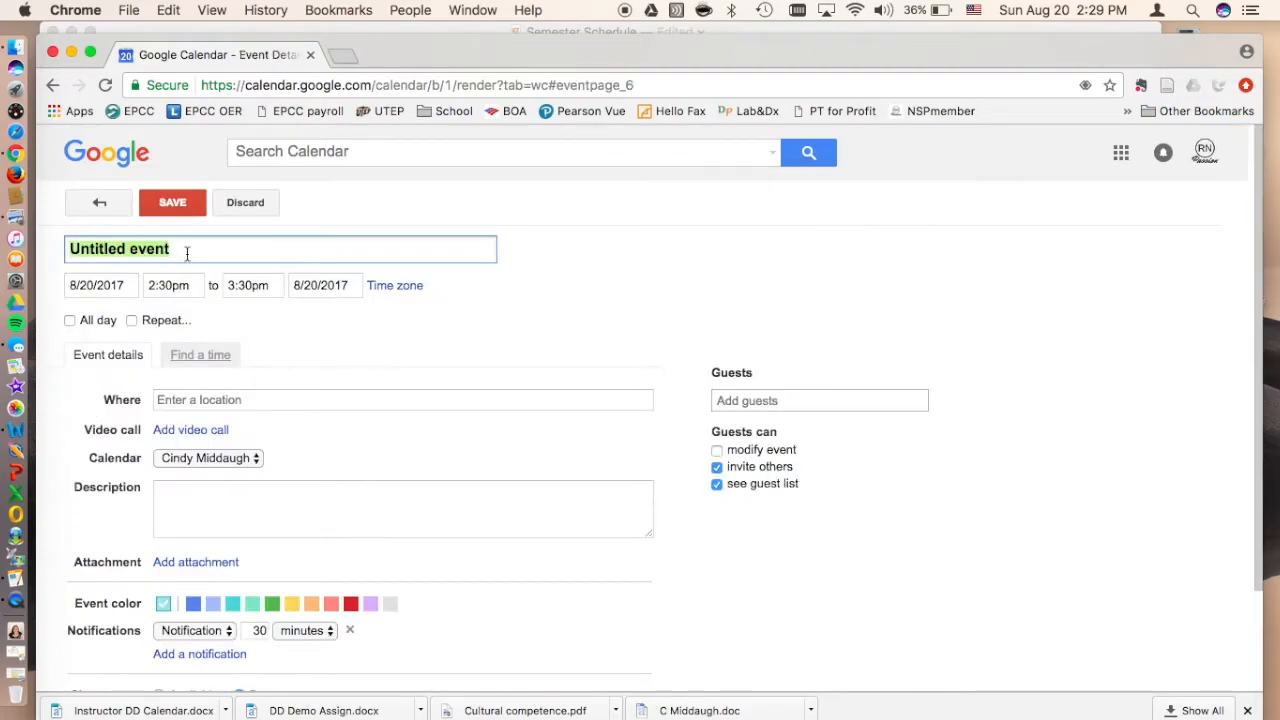
{"action": "type", "text": "Work"}
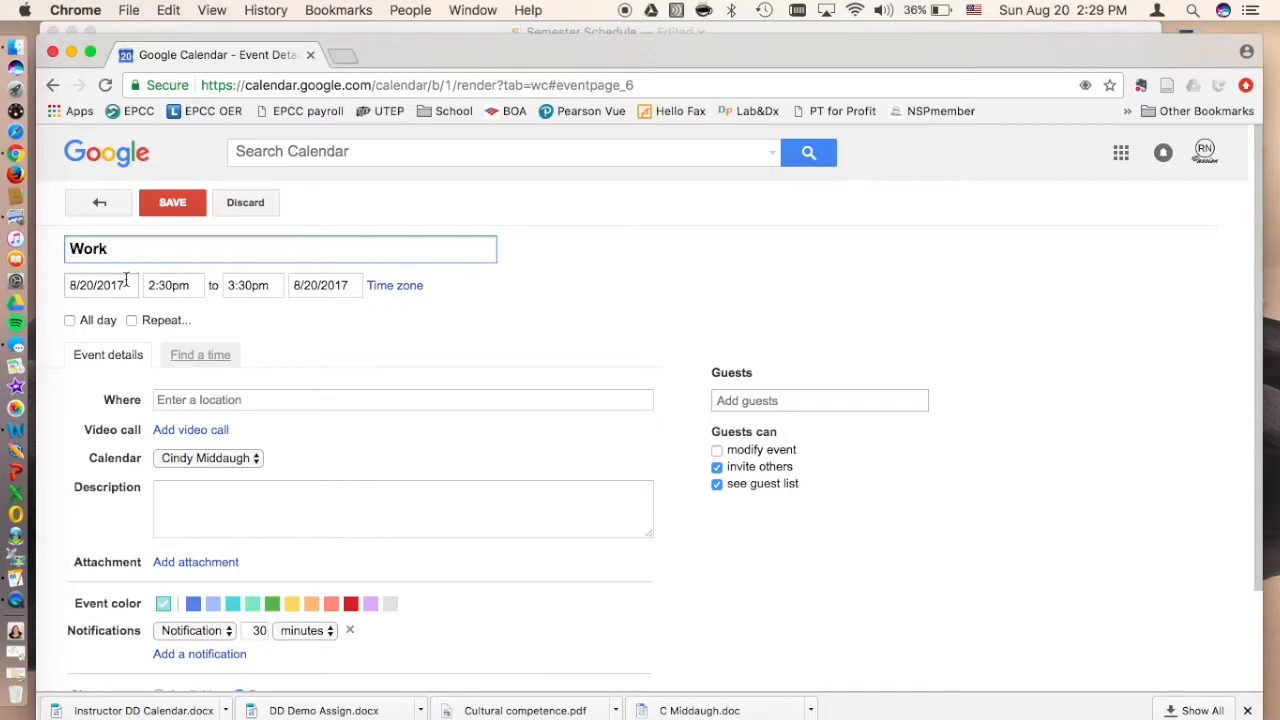
{"action": "left_click", "coordinate": [126, 284]}
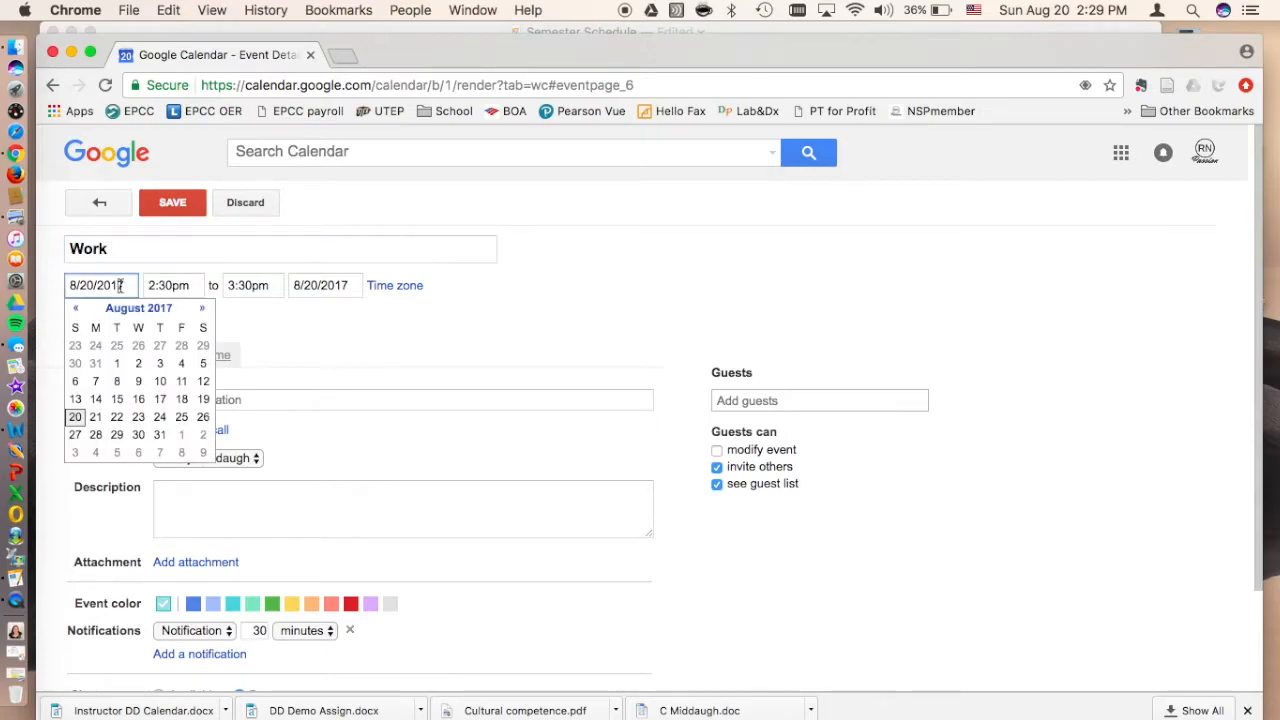
{"action": "left_click", "coordinate": [118, 418]}
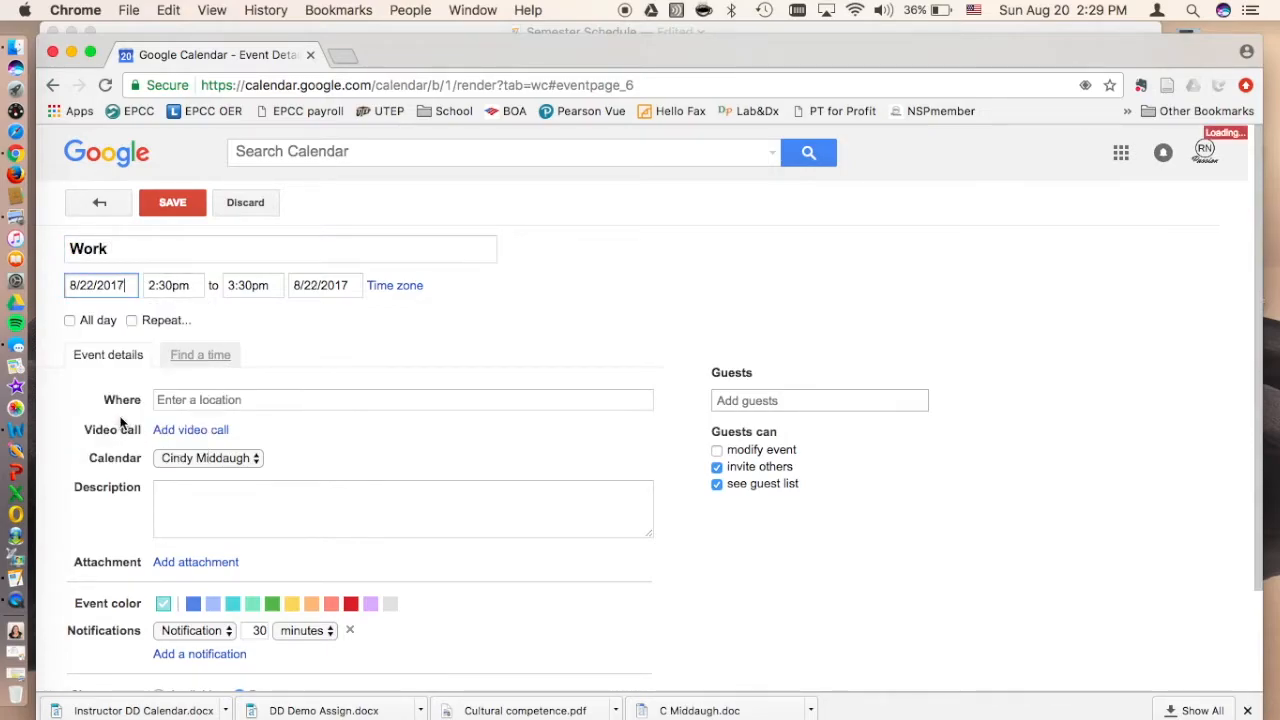
Step: Set the Work event's time from 12:00pm to 3:00pm and assign it to the Work calendar
{"action": "left_click", "coordinate": [166, 288]}
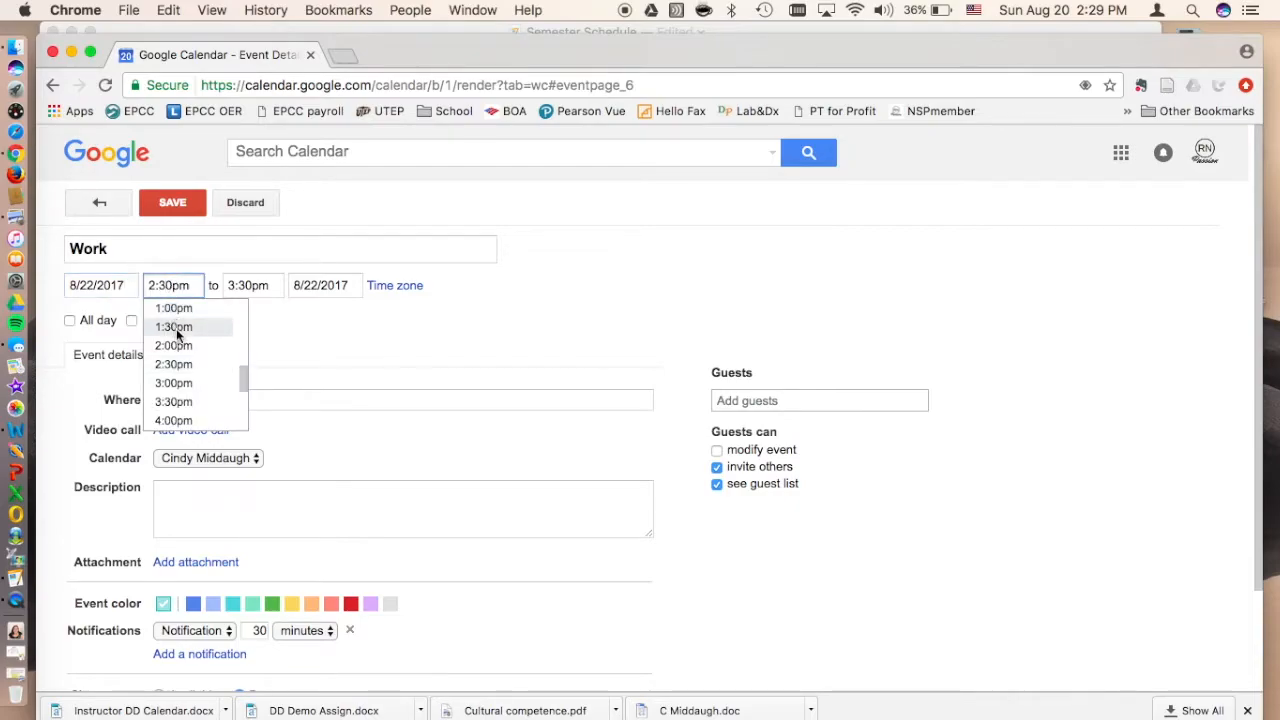
{"action": "scroll", "coordinate": [176, 329], "scroll_direction": "up", "scroll_amount": 2}
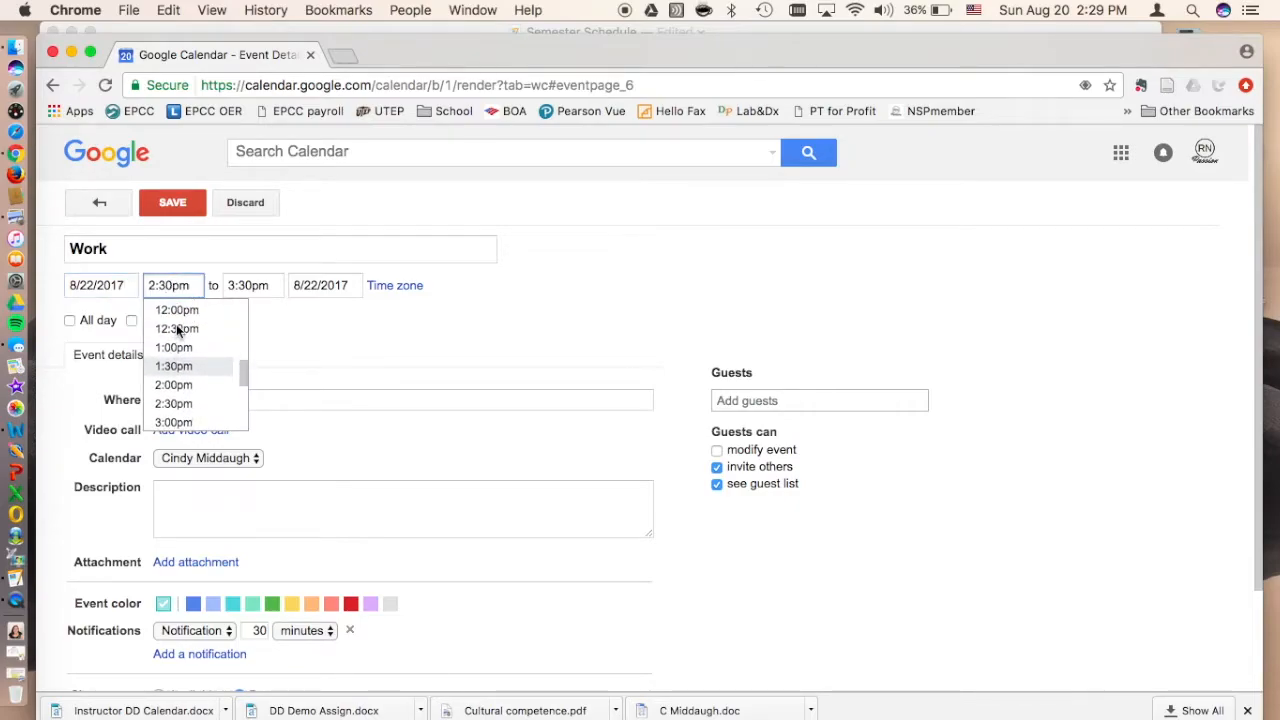
{"action": "left_click", "coordinate": [176, 310]}
{"action": "left_click", "coordinate": [250, 285]}
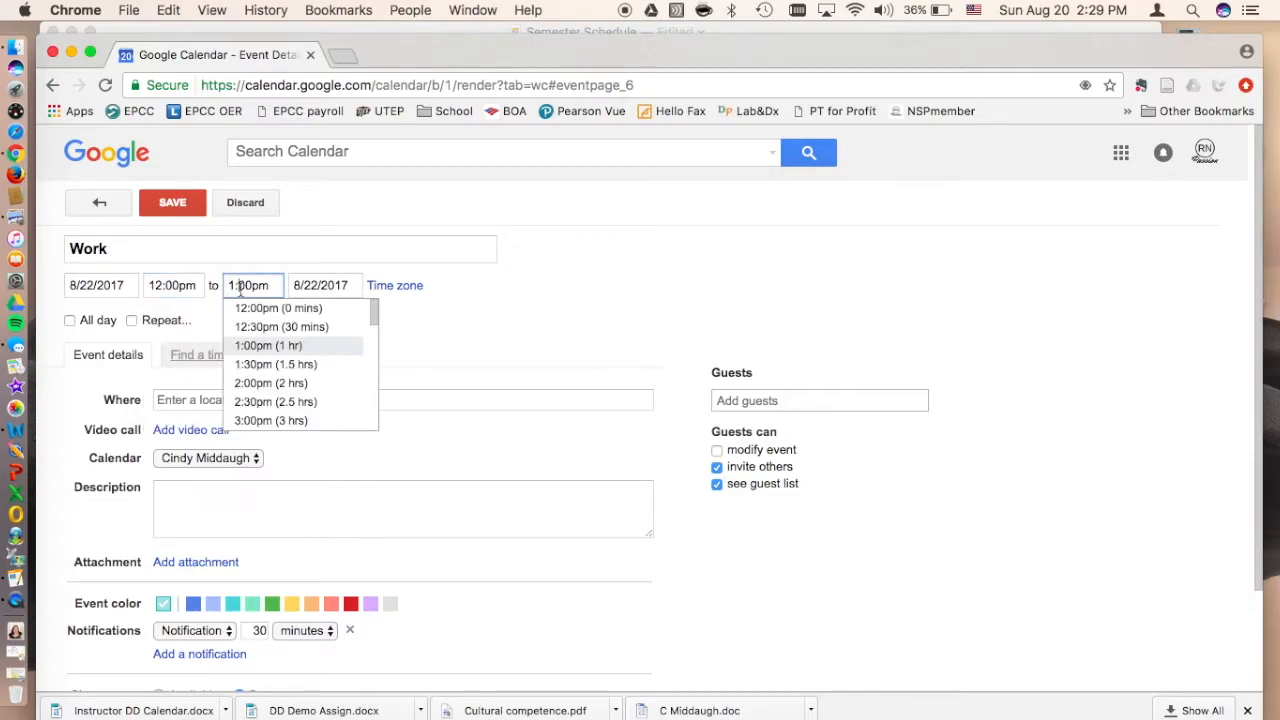
{"action": "left_click", "coordinate": [255, 421]}
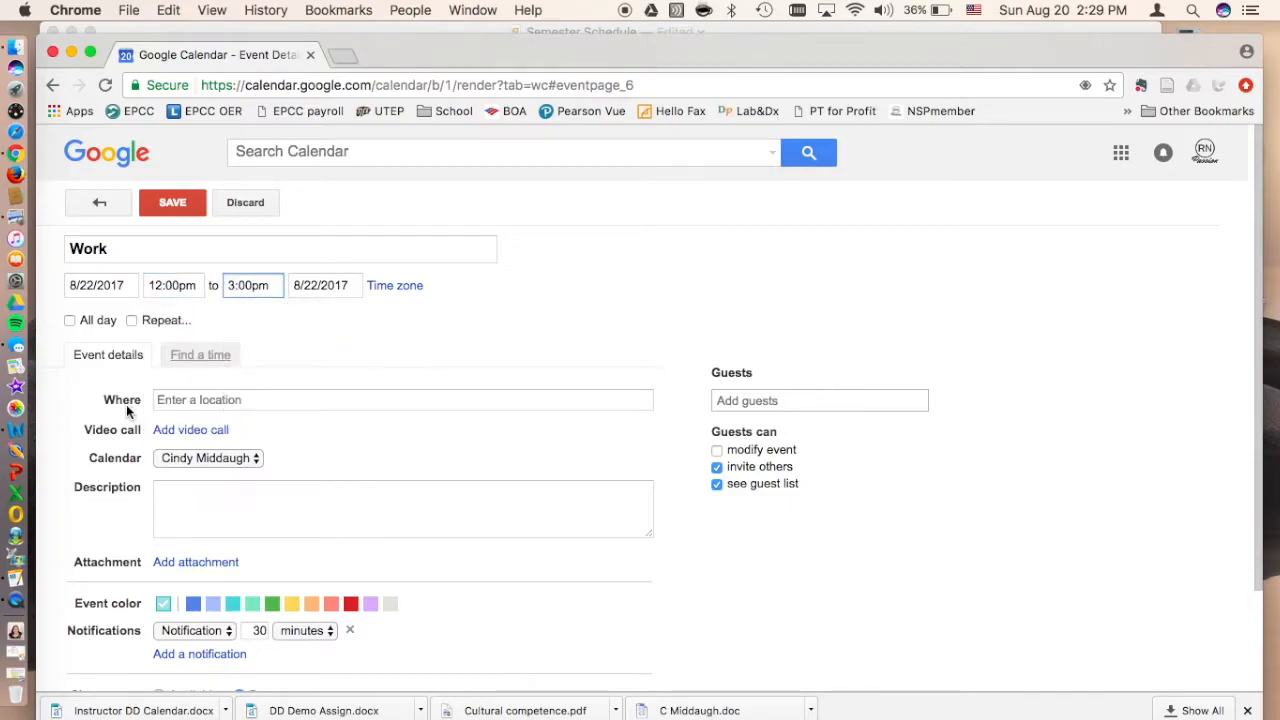
{"action": "left_click", "coordinate": [180, 458]}
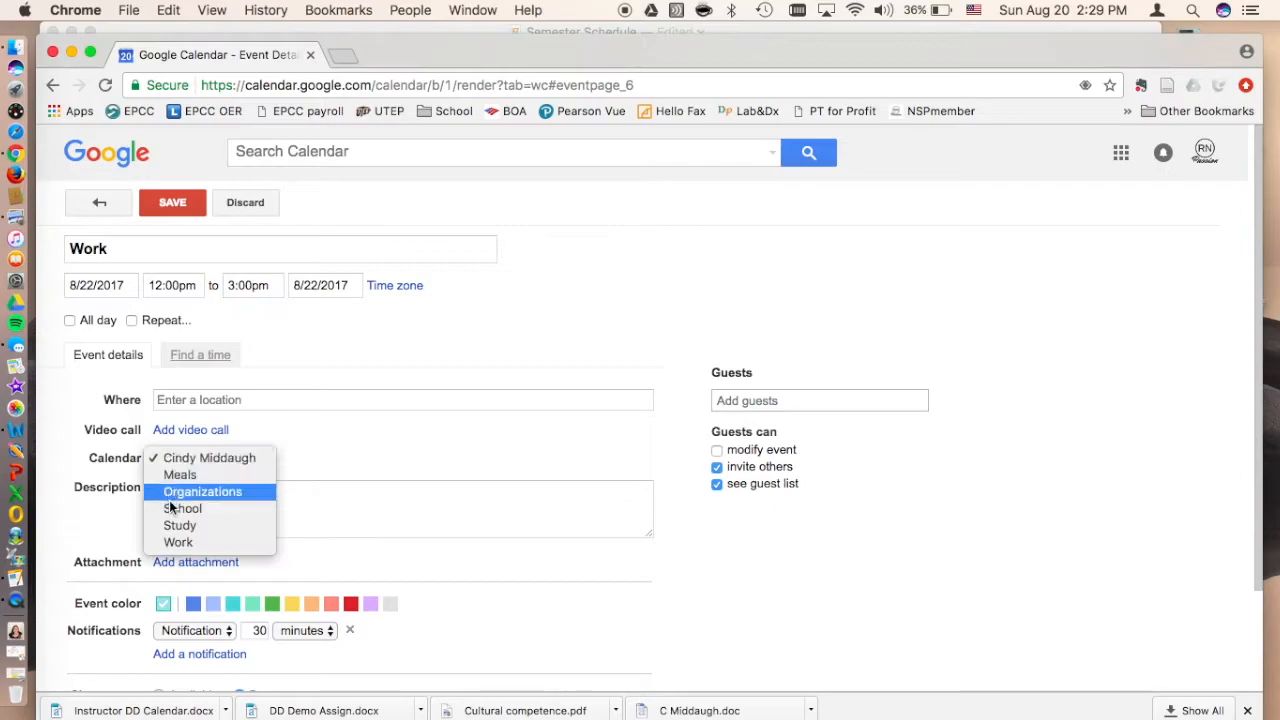
{"action": "left_click", "coordinate": [184, 542]}
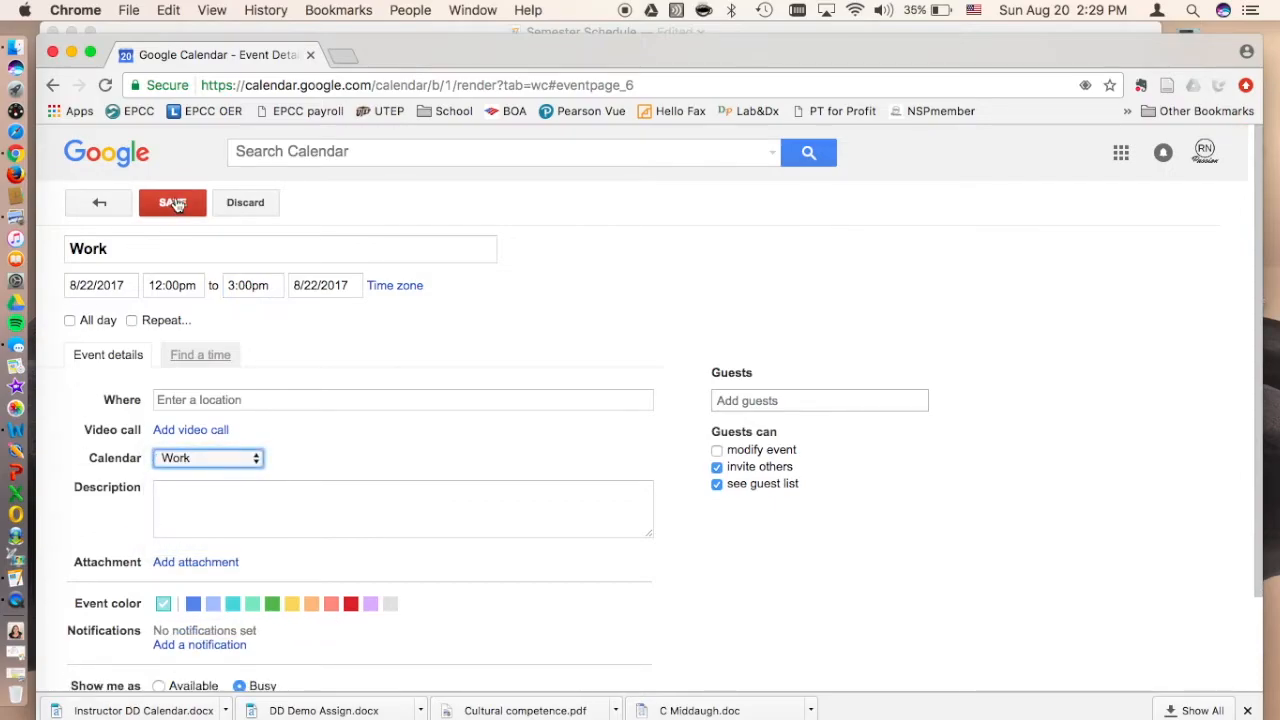
Step: Make the Work event repeat weekly on Tuesday and Thursday until 12/21/2017 and save it
{"action": "left_click", "coordinate": [131, 321]}
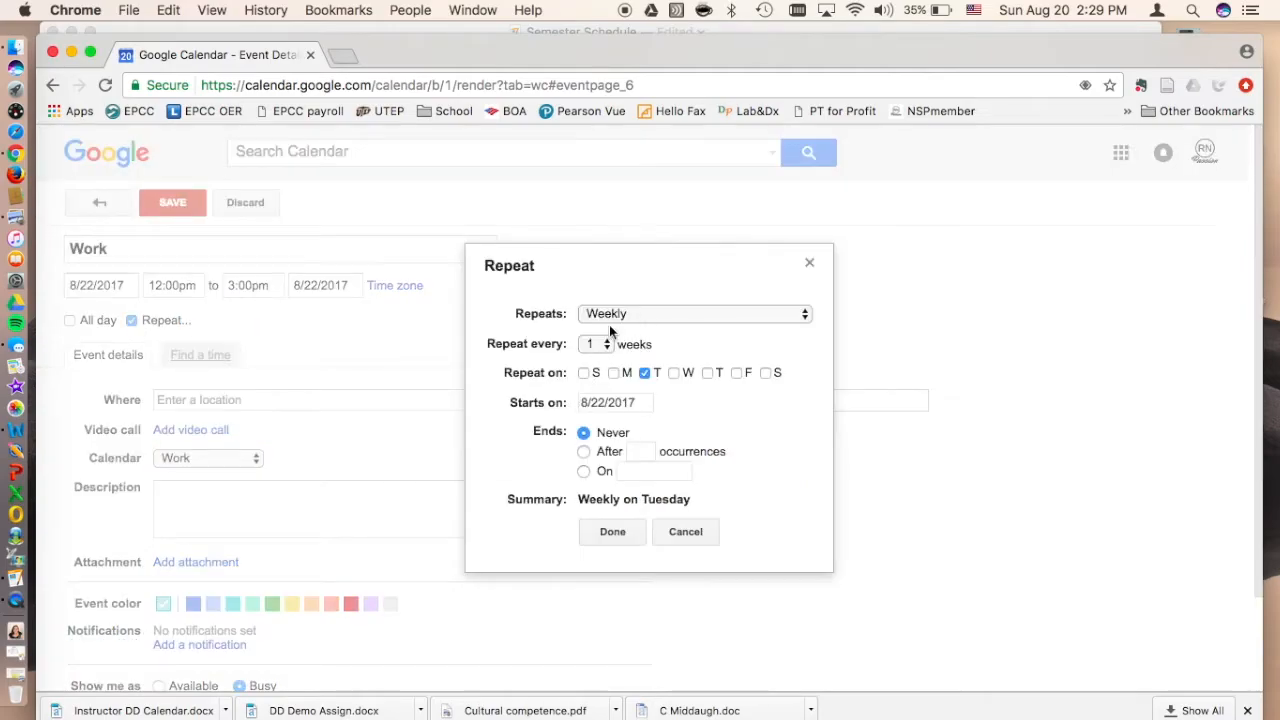
{"action": "left_click", "coordinate": [708, 373]}
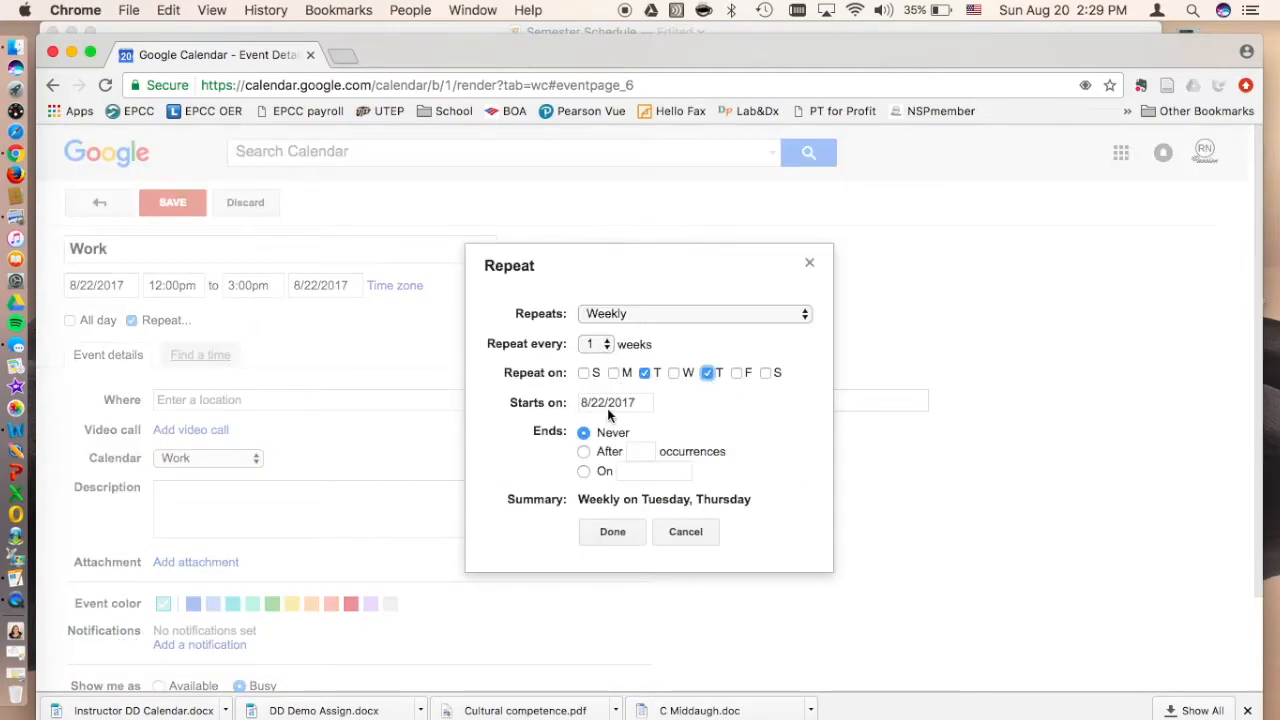
{"action": "left_click", "coordinate": [583, 472]}
{"action": "left_click", "coordinate": [652, 471]}
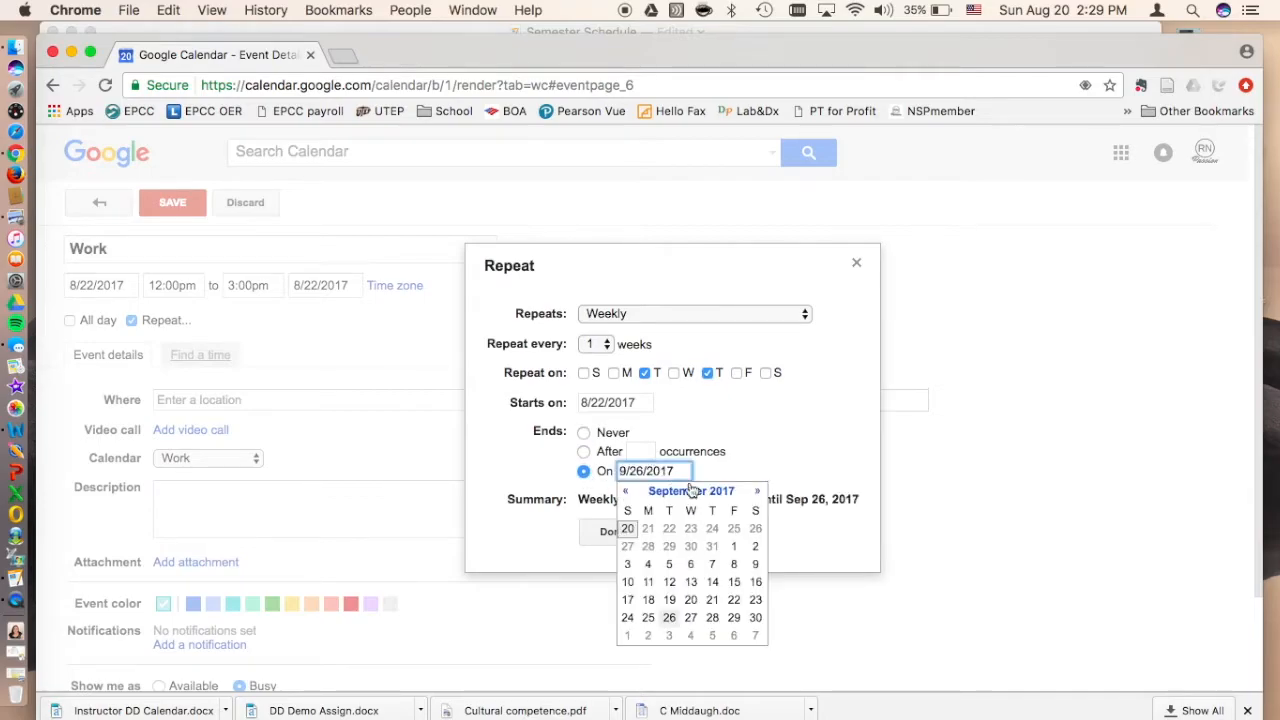
{"action": "left_click", "coordinate": [757, 492]}
{"action": "left_click", "coordinate": [760, 492]}
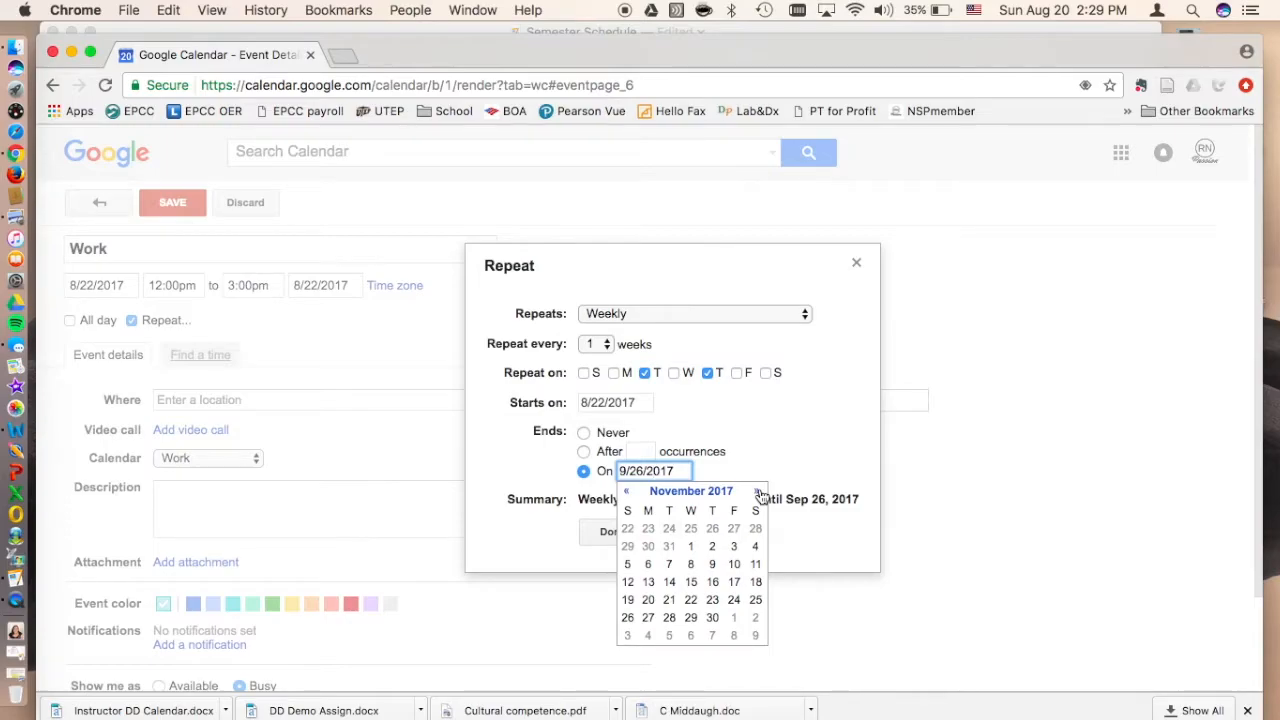
{"action": "left_click", "coordinate": [760, 492]}
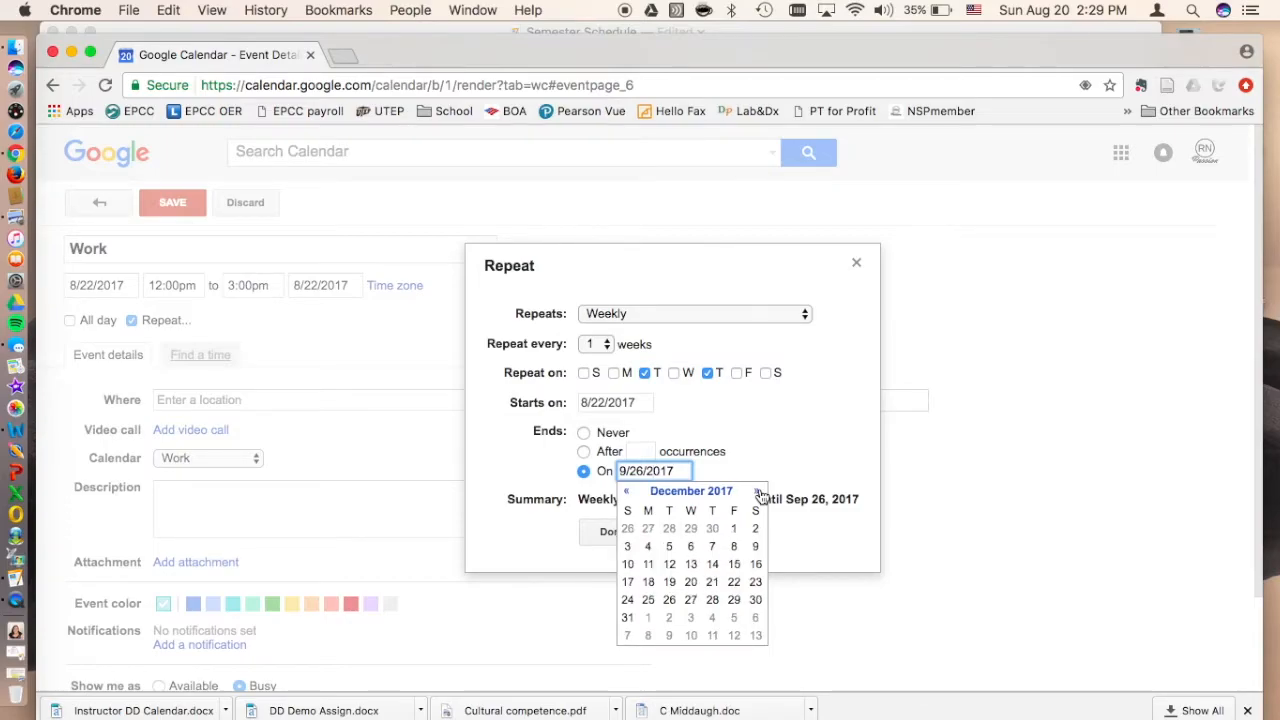
{"action": "left_click", "coordinate": [713, 582]}
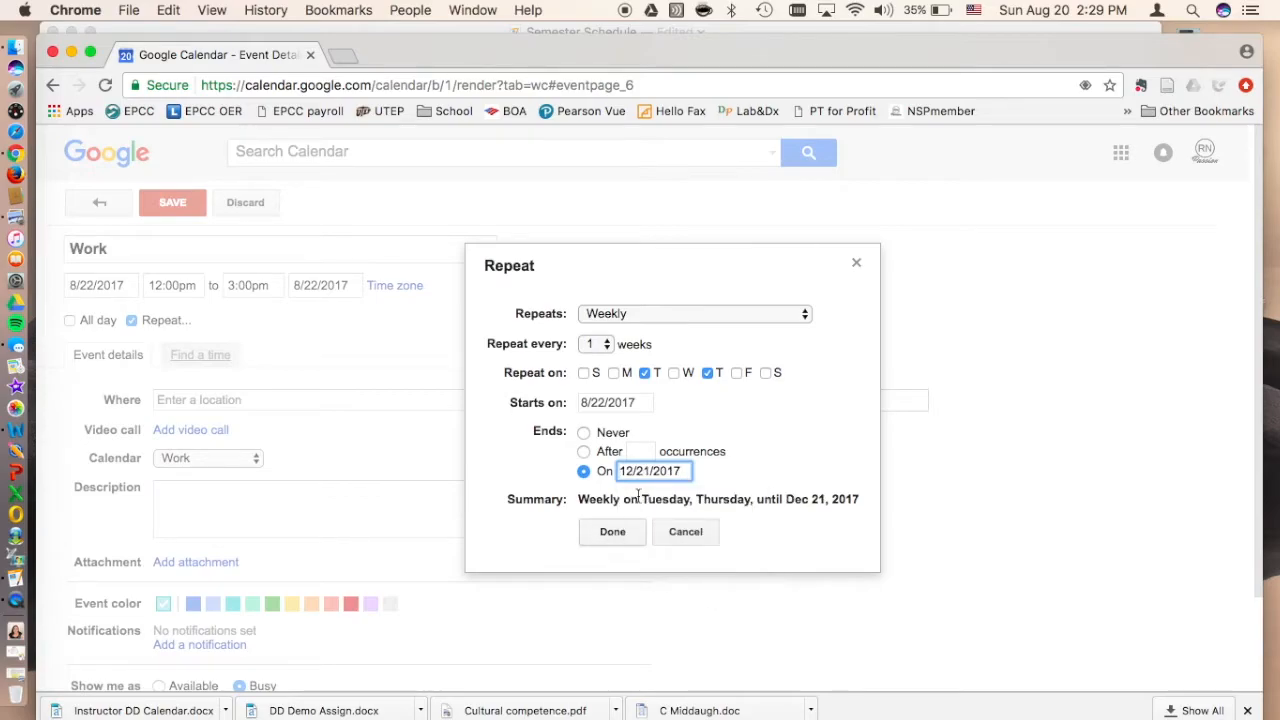
{"action": "left_click", "coordinate": [621, 531]}
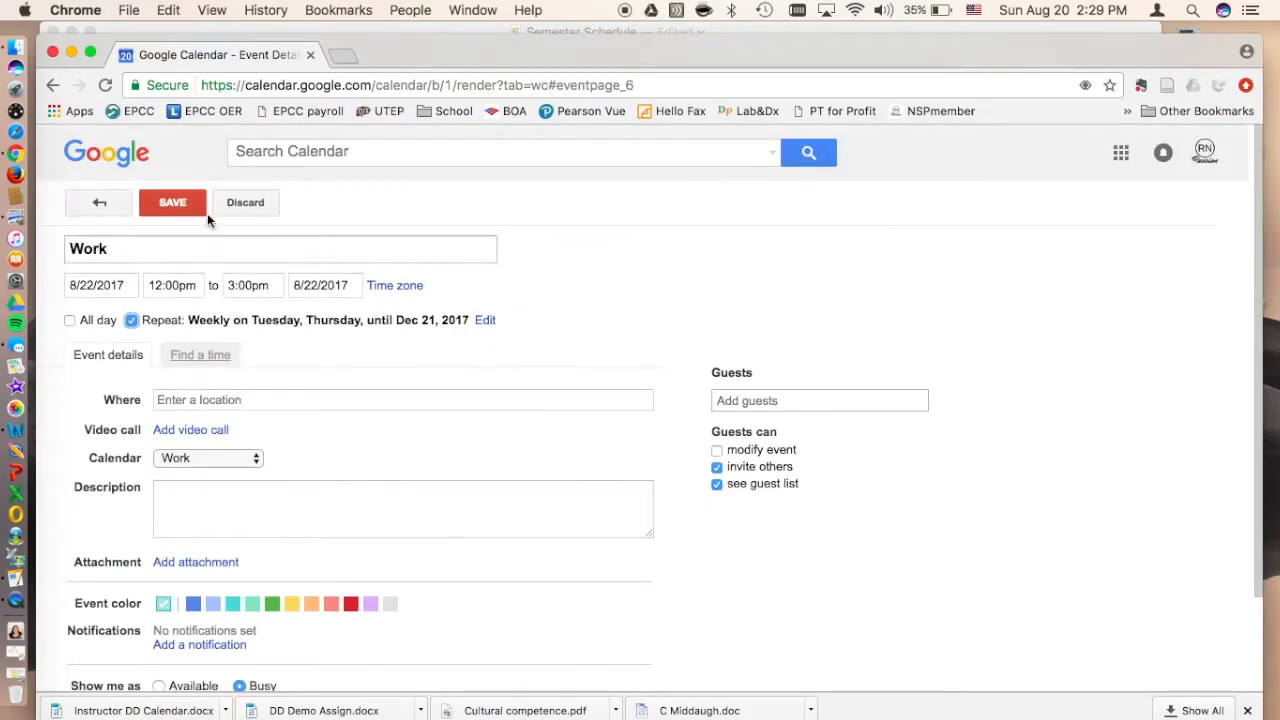
{"action": "left_click", "coordinate": [146, 208]}
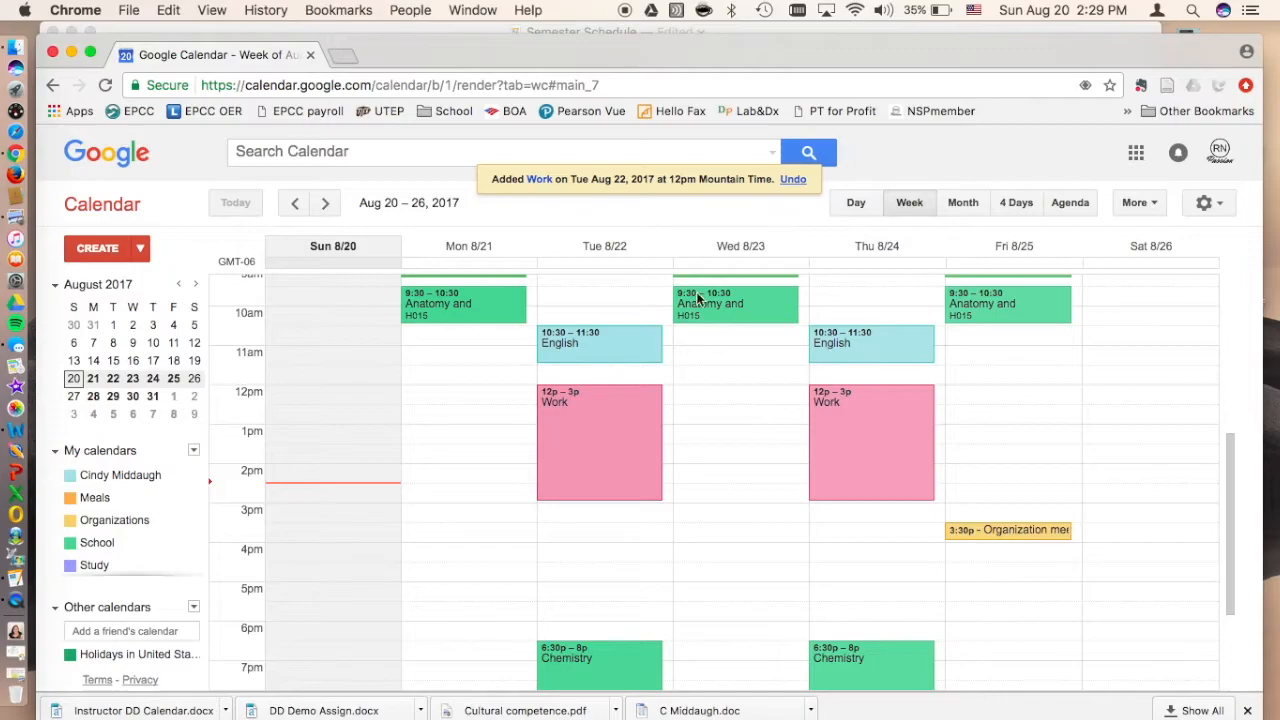
Step: Check the study-time items in the Semester Schedule checklist in Pages, then return to Google Calendar in Chrome
{"action": "left_click", "coordinate": [594, 31]}
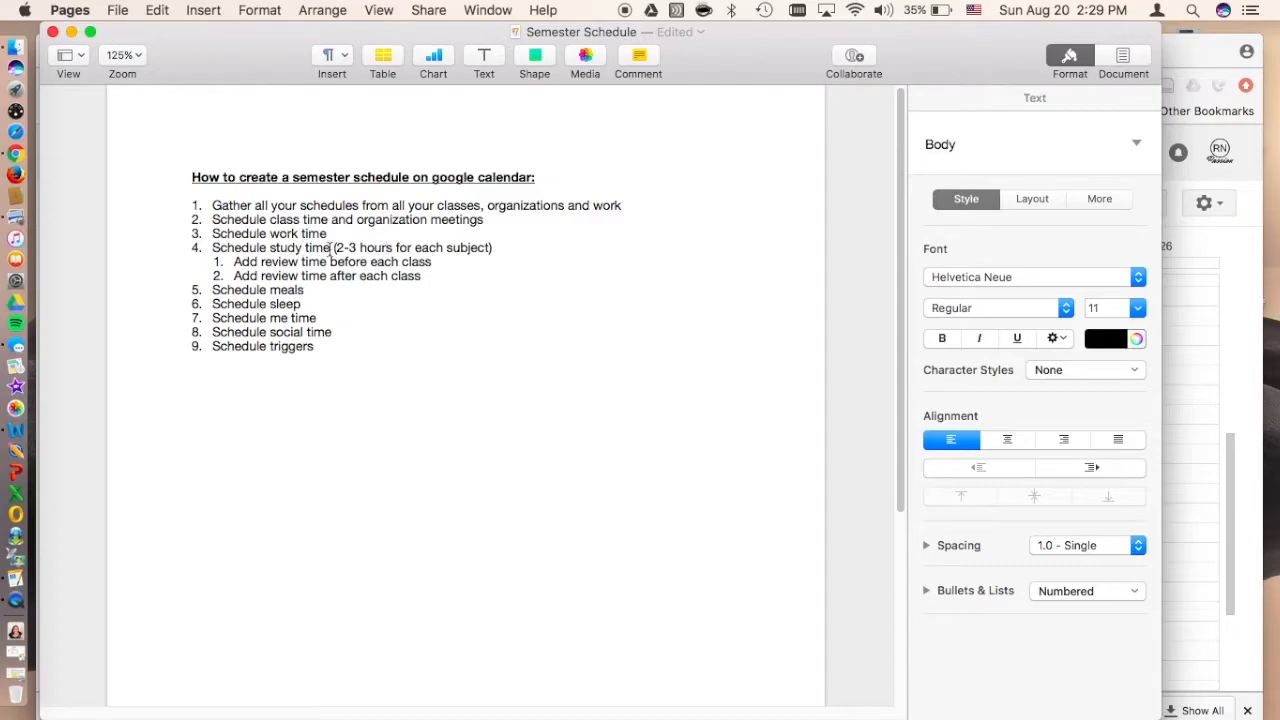
{"action": "left_click", "coordinate": [1193, 80]}
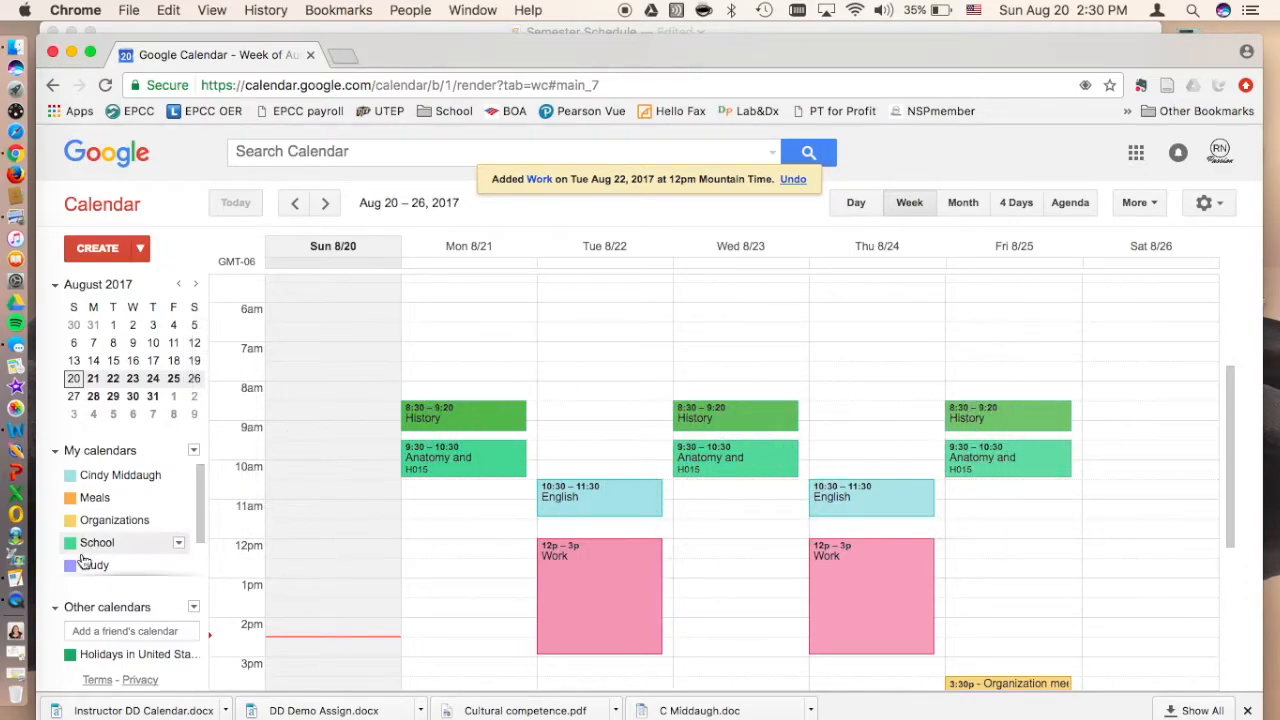
Step: Create a new event titled Study from 7:30 to 8:30am, repeating weekly on Monday, Wednesday and Friday
{"action": "left_click", "coordinate": [92, 255]}
{"action": "left_click", "coordinate": [130, 249]}
{"action": "type", "text": "Study"}
{"action": "left_click", "coordinate": [170, 286]}
{"action": "left_click", "coordinate": [131, 320]}
{"action": "left_click", "coordinate": [638, 471]}
{"action": "left_click", "coordinate": [609, 531]}
Step: Assign the new event to the Study calendar, retitle it Review Notes and save it
{"action": "left_click", "coordinate": [205, 458]}
{"action": "left_click", "coordinate": [188, 528]}
{"action": "triple_click", "coordinate": [92, 249]}
{"action": "type", "text": "Review Notes"}
{"action": "left_click", "coordinate": [172, 203]}
Step: Schedule a second recurring Review Notes session starting at 10:30am, right after the Anatomy class, and save it
{"action": "left_click", "coordinate": [463, 379]}
{"action": "left_click", "coordinate": [172, 286]}
{"action": "left_click", "coordinate": [171, 400]}
{"action": "left_click", "coordinate": [172, 203]}
Step: Create another Review Notes event starting at 5:30pm, before the Chemistry class, and assign it to the Study calendar
{"action": "scroll", "coordinate": [1051, 603], "scroll_direction": "down", "scroll_amount": 3}
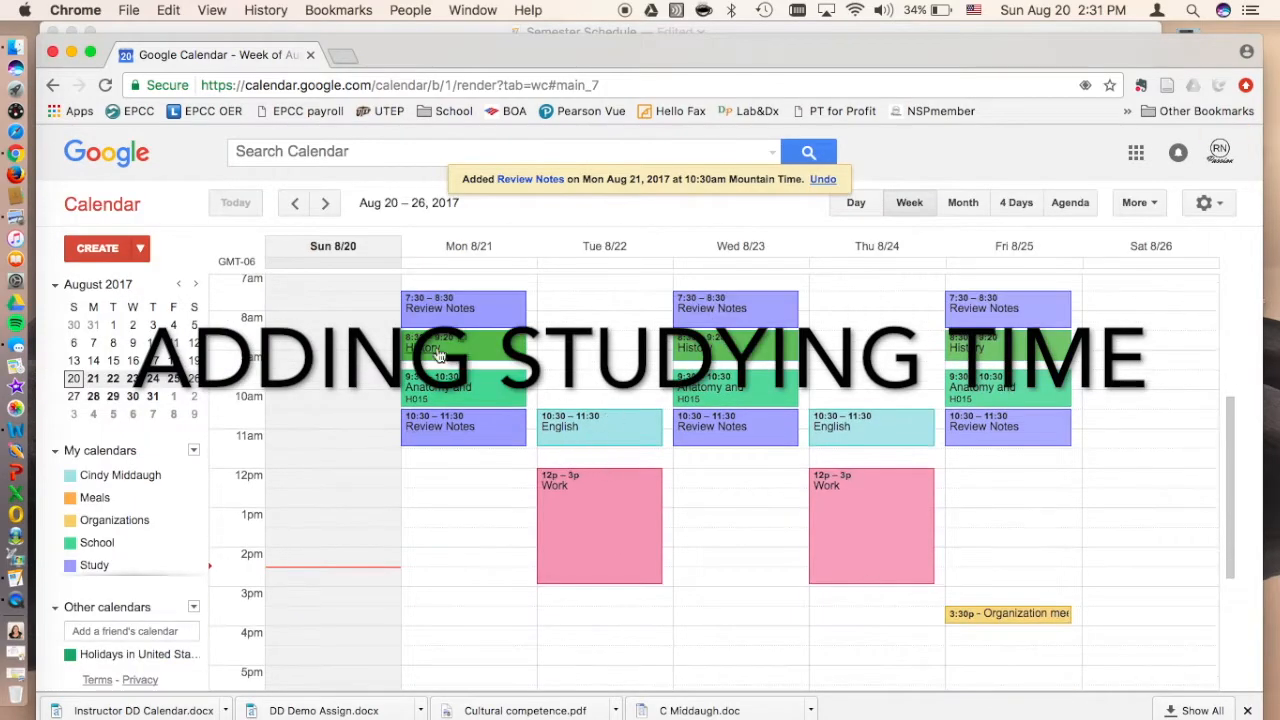
{"action": "scroll", "coordinate": [455, 491], "scroll_direction": "down", "scroll_amount": 2}
{"action": "scroll", "coordinate": [581, 552], "scroll_direction": "down", "scroll_amount": 3}
{"action": "scroll", "coordinate": [581, 552], "scroll_direction": "up", "scroll_amount": 2}
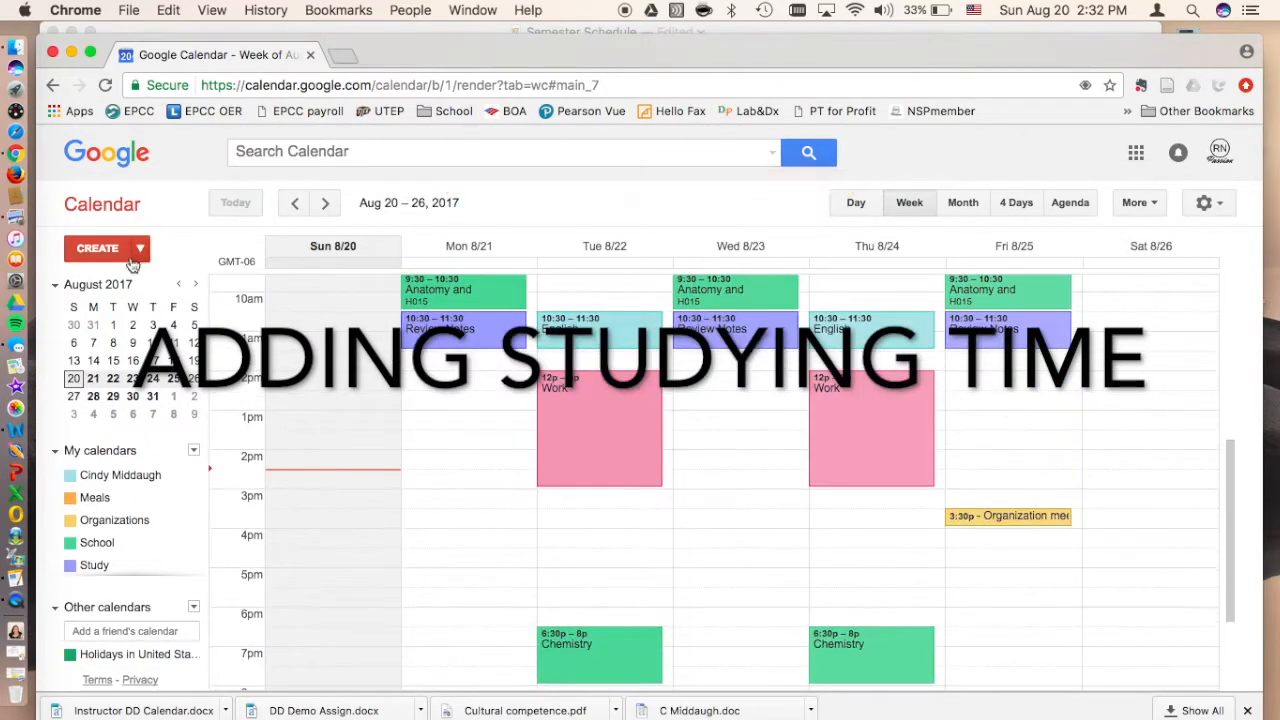
{"action": "left_click", "coordinate": [129, 256]}
{"action": "type", "text": "Review Notes"}
{"action": "left_click", "coordinate": [172, 286]}
{"action": "left_click", "coordinate": [171, 400]}
{"action": "left_click", "coordinate": [205, 458]}
{"action": "left_click", "coordinate": [200, 528]}
Step: Make the evening Review Notes event repeat weekly on Tuesday and Thursday, save it, and open its start time for editing
{"action": "left_click", "coordinate": [131, 320]}
{"action": "left_click", "coordinate": [706, 373]}
{"action": "left_click", "coordinate": [588, 469]}
{"action": "left_click", "coordinate": [736, 602]}
{"action": "left_click", "coordinate": [608, 531]}
{"action": "left_click", "coordinate": [172, 203]}
{"action": "left_click", "coordinate": [540, 606]}
{"action": "left_click", "coordinate": [174, 286]}
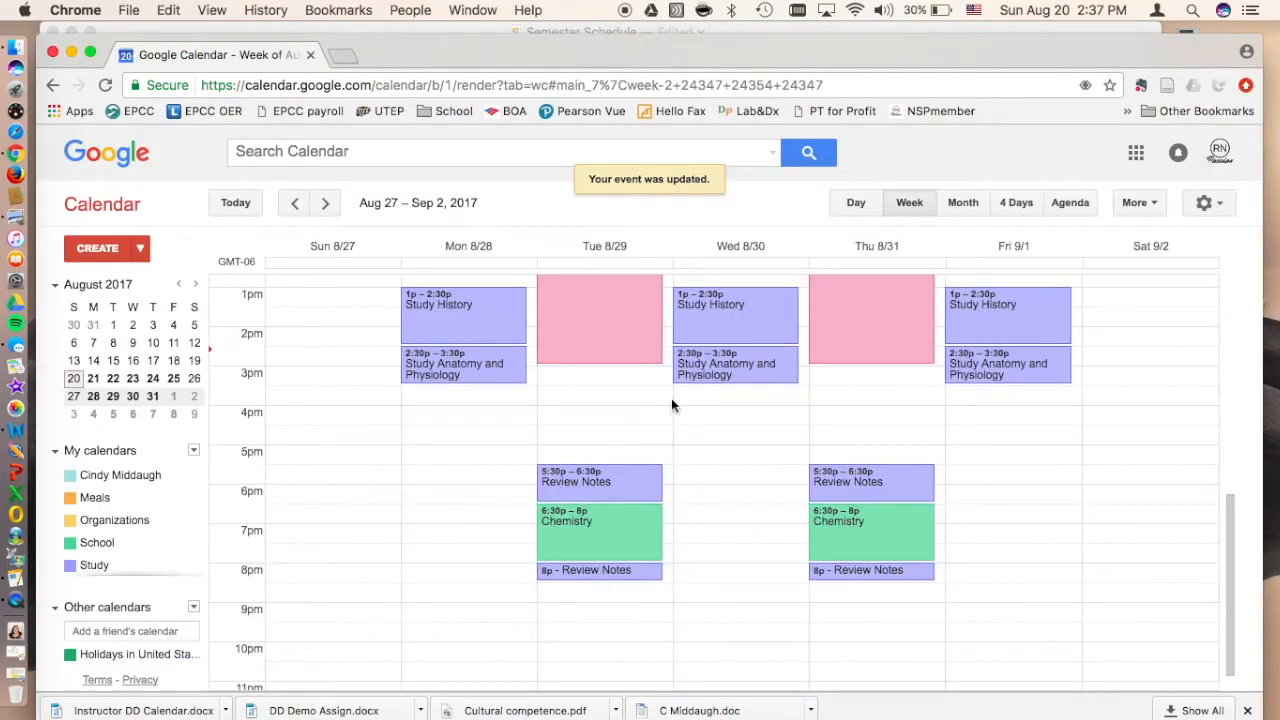
Step: Check the meals item in the Pages checklist, then return to the Aug 27 – Sep 2 week in Google Calendar
{"action": "left_click", "coordinate": [568, 30]}
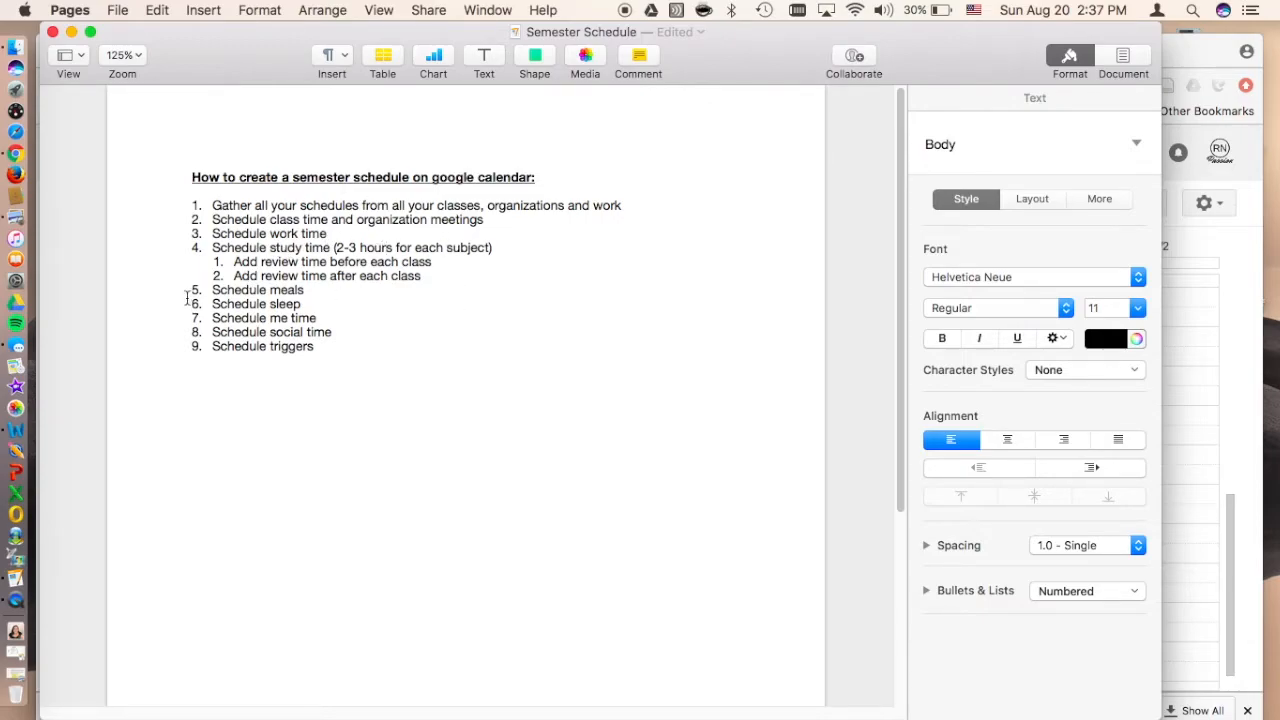
{"action": "left_click", "coordinate": [1190, 52]}
{"action": "scroll", "coordinate": [583, 405], "scroll_direction": "up", "scroll_amount": 3}
Step: Add an Eat Lunch event on Tuesday, August 29, 11:30am to 12:30pm in the Meals calendar, then open its end time for editing
{"action": "left_click", "coordinate": [583, 401]}
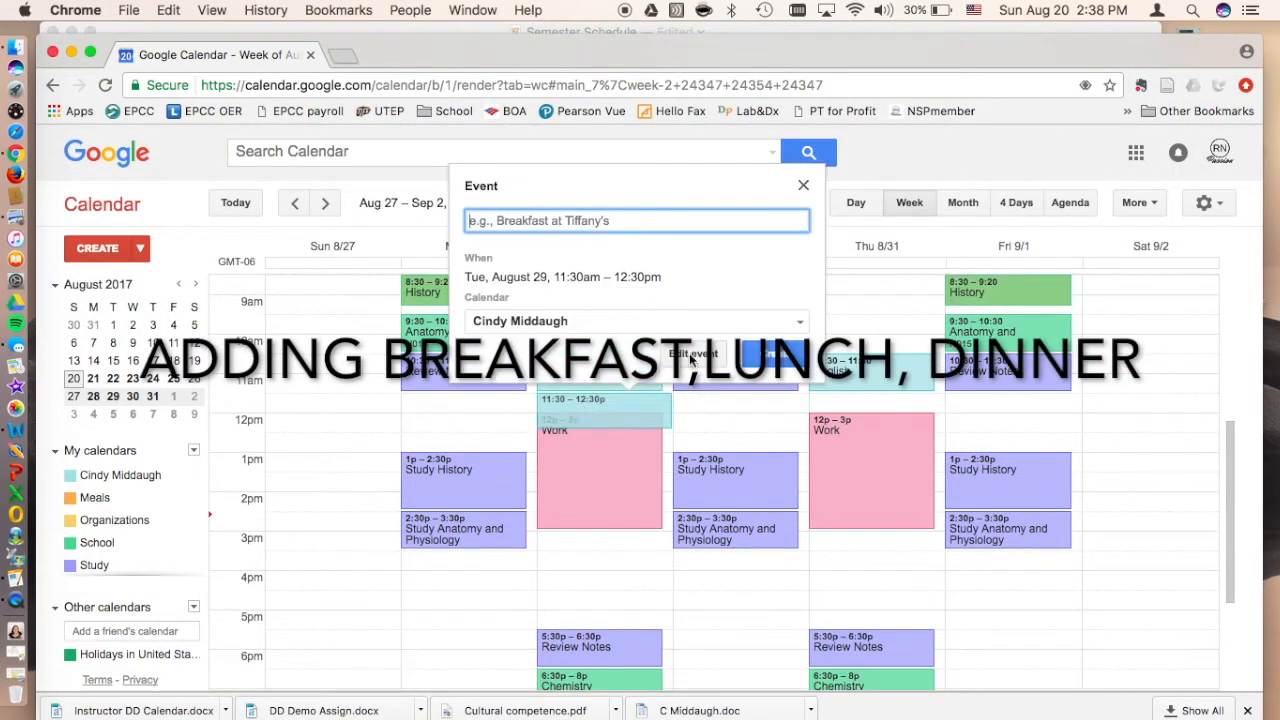
{"action": "type", "text": "Eat Lunch"}
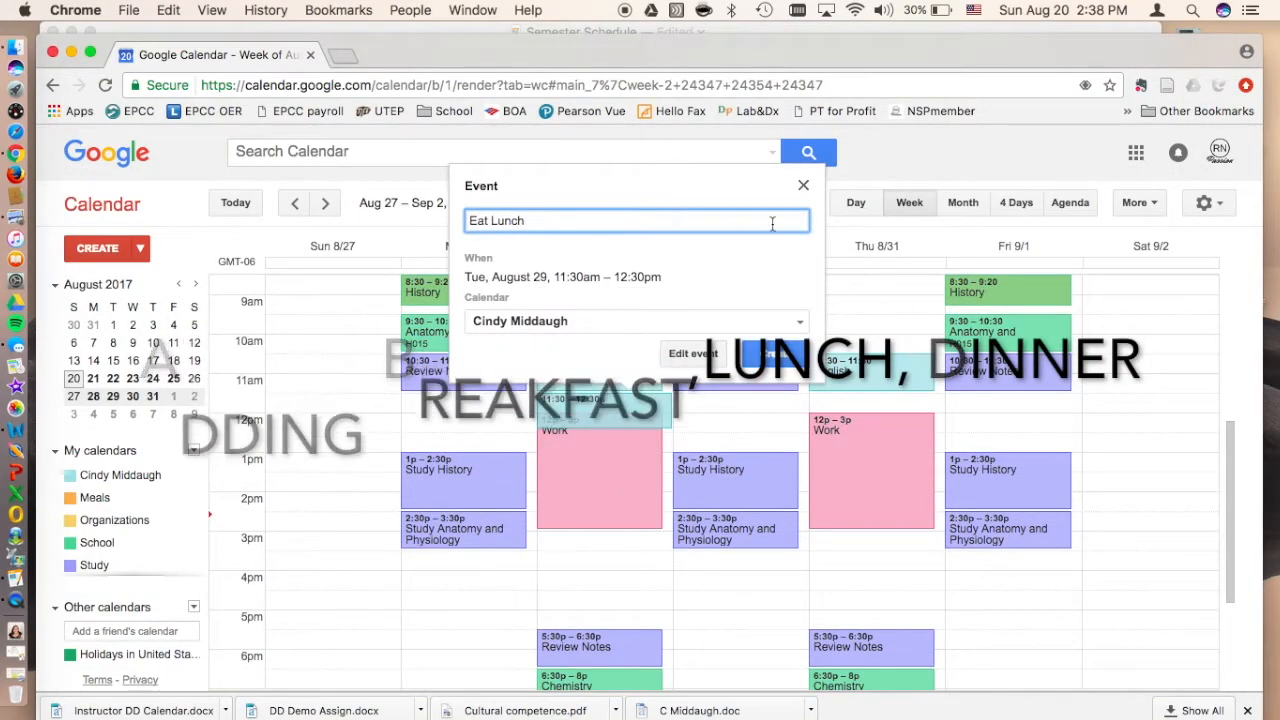
{"action": "left_click", "coordinate": [584, 320]}
{"action": "left_click", "coordinate": [560, 373]}
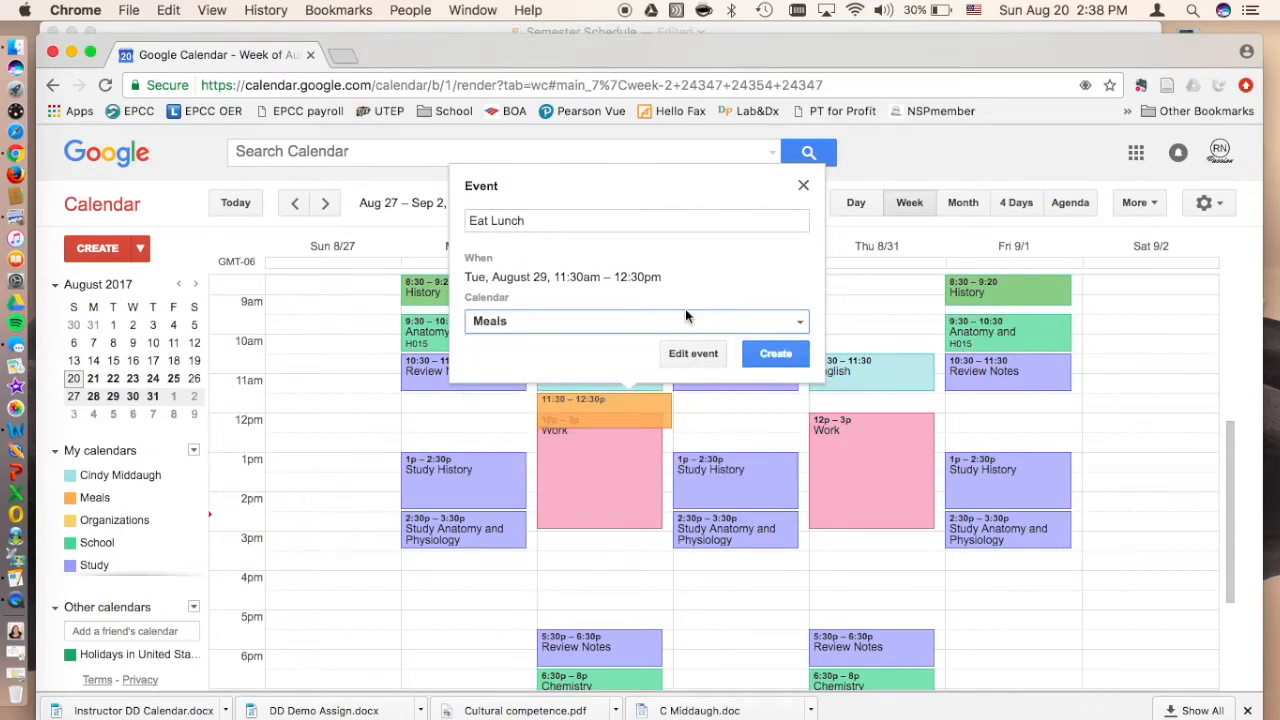
{"action": "left_click", "coordinate": [773, 356]}
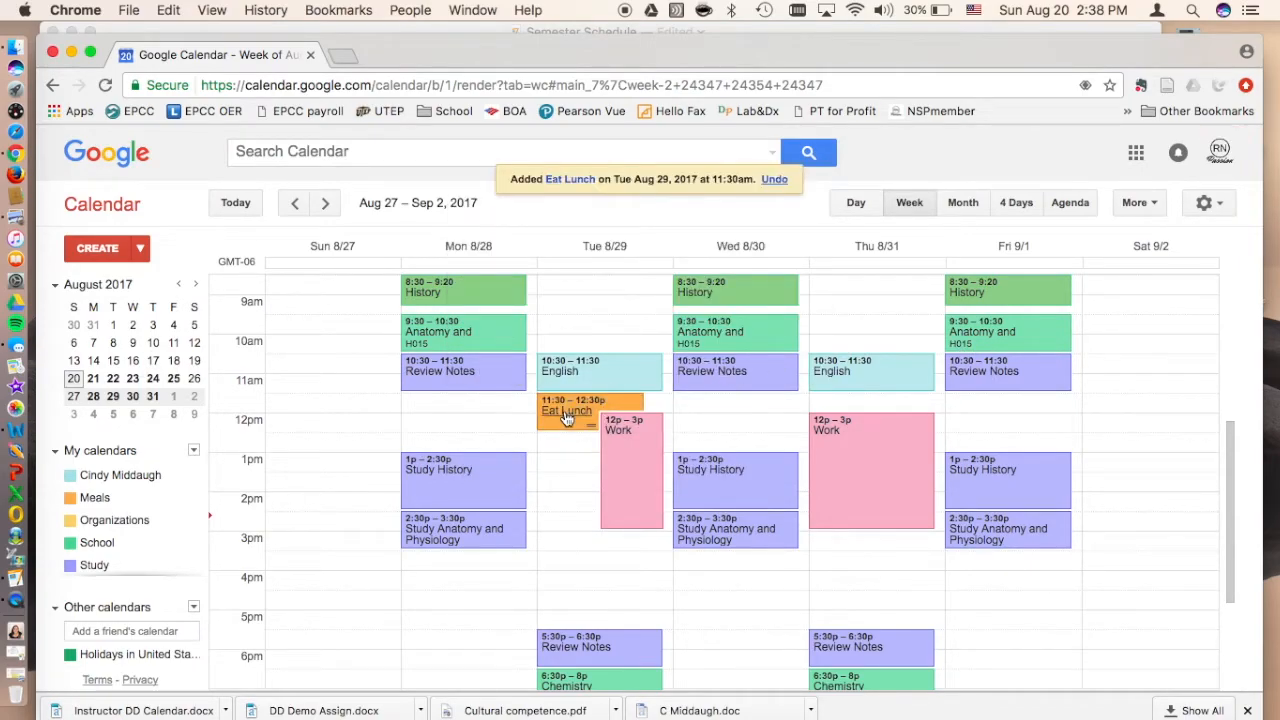
{"action": "left_click", "coordinate": [566, 416]}
{"action": "left_click", "coordinate": [242, 285]}
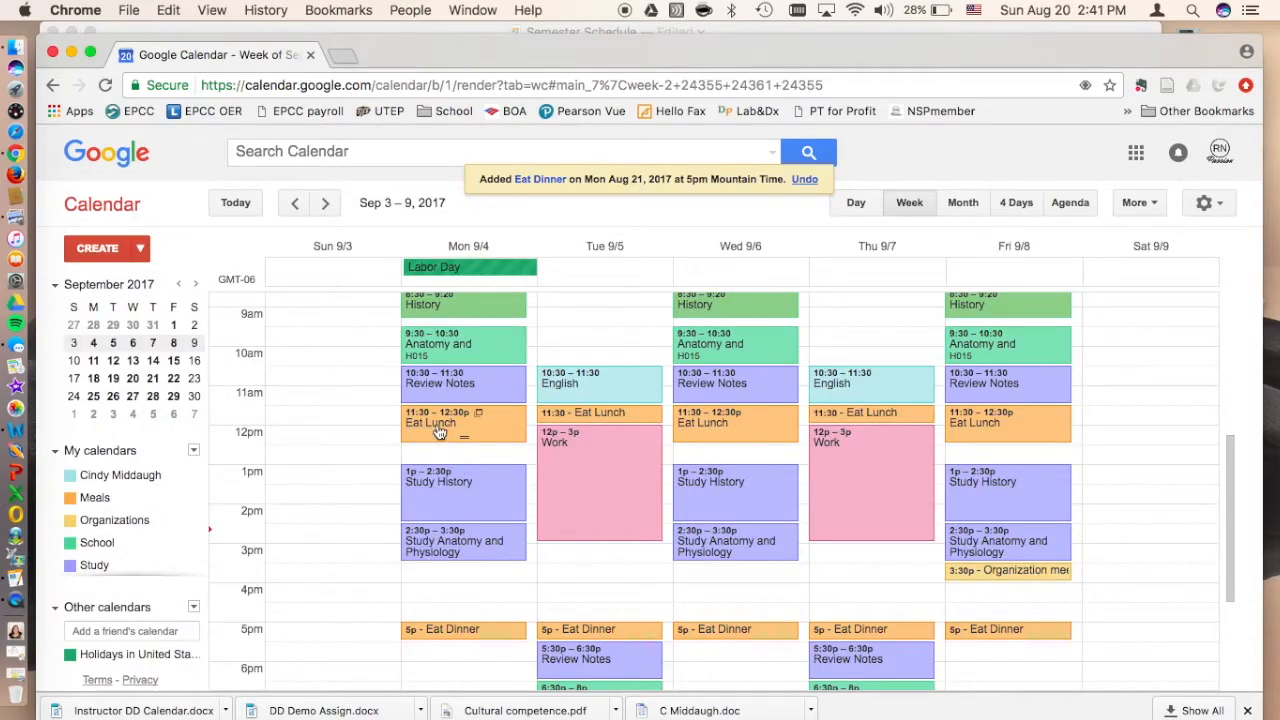
Step: Check the sleep item in the Pages checklist, review the early hours of the Sep 3–9 week, and go back to the checklist
{"action": "left_click", "coordinate": [560, 33]}
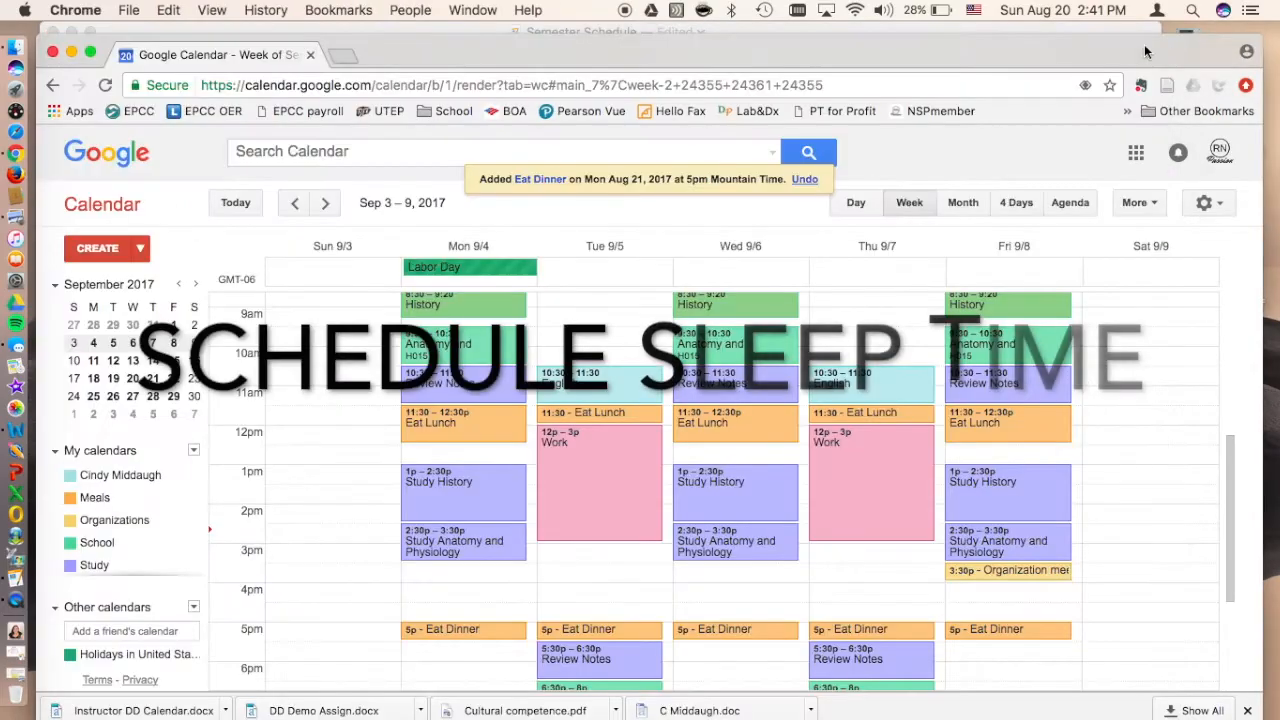
{"action": "scroll", "coordinate": [455, 395], "scroll_direction": "up", "scroll_amount": 5}
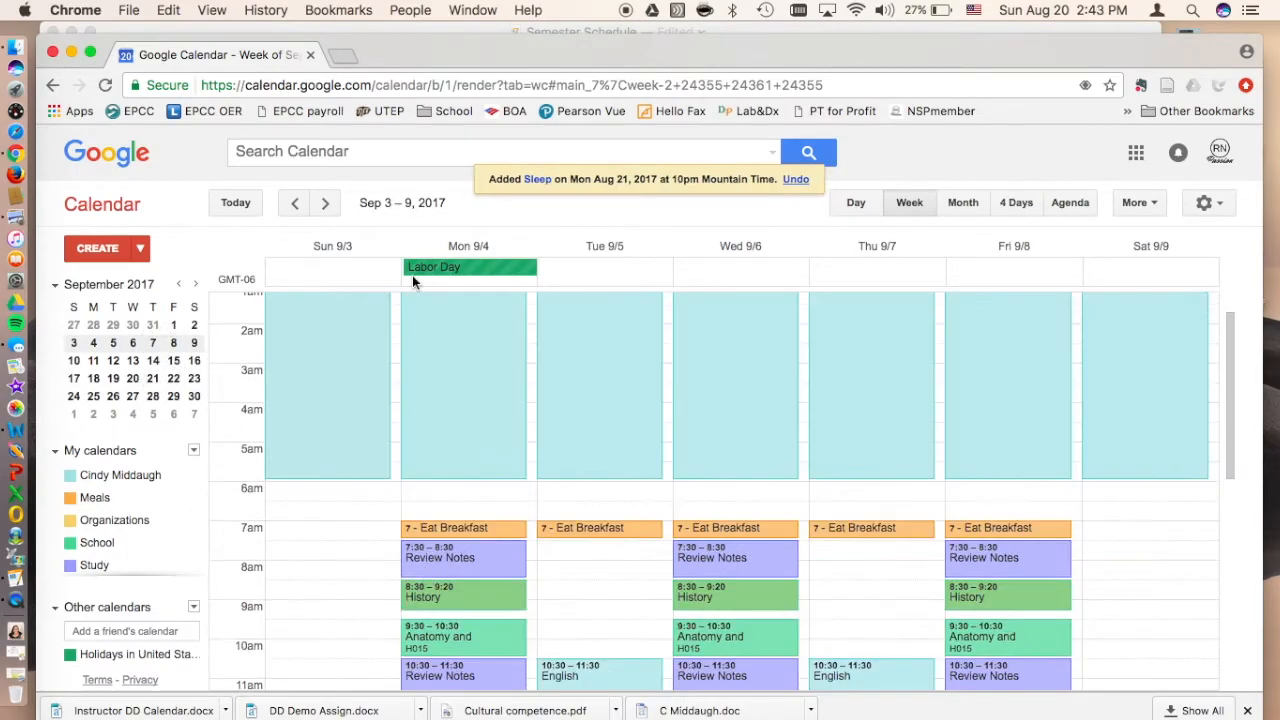
{"action": "left_click", "coordinate": [444, 36]}
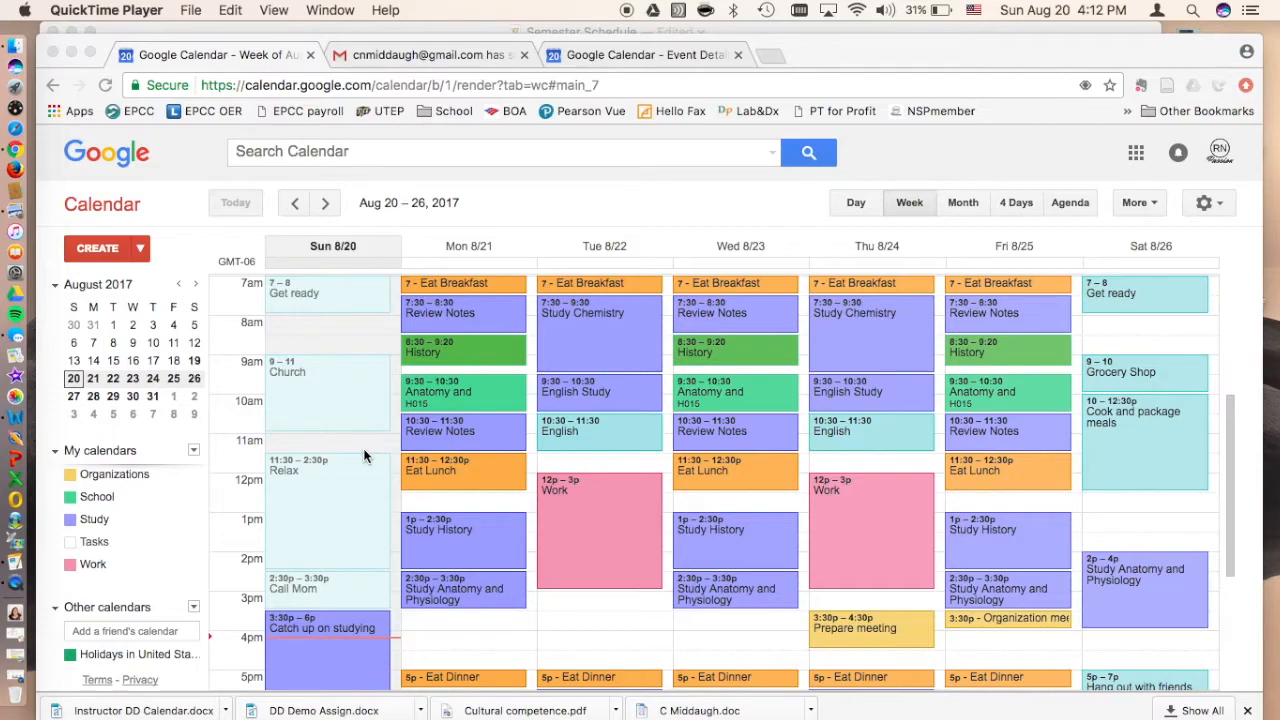
Step: Review the completed Aug 20–26 schedule from early morning to evening, covering classes, study, meals, work, personal and social time
{"action": "scroll", "coordinate": [363, 448], "scroll_direction": "up", "scroll_amount": 3}
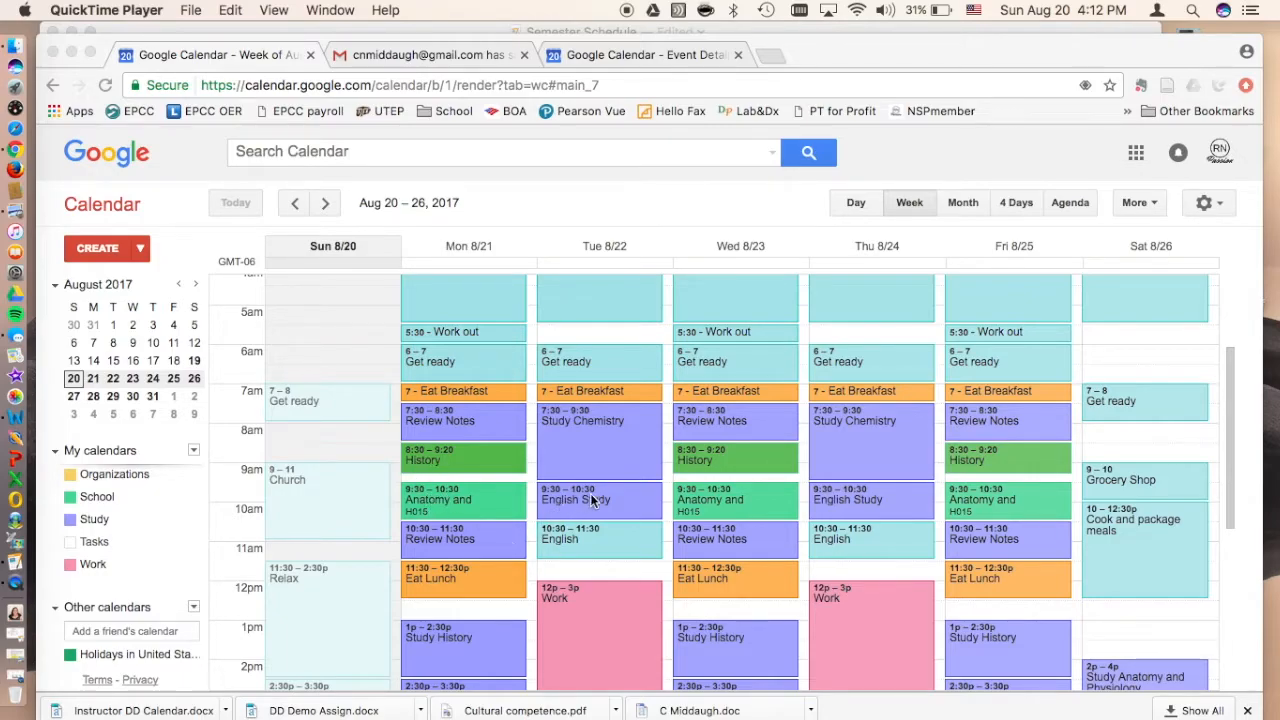
{"action": "scroll", "coordinate": [578, 503], "scroll_direction": "down", "scroll_amount": 5}
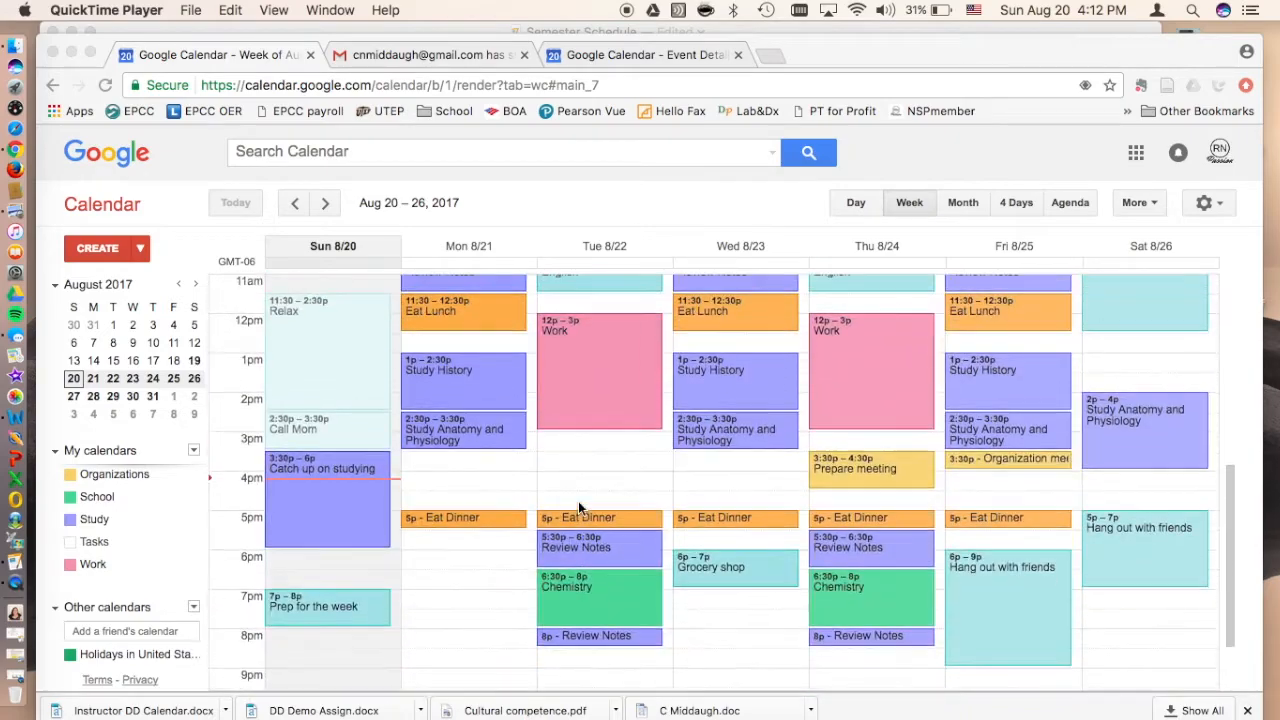
{"action": "scroll", "coordinate": [578, 501], "scroll_direction": "up", "scroll_amount": 2}
{"action": "scroll", "coordinate": [725, 497], "scroll_direction": "up", "scroll_amount": 2}
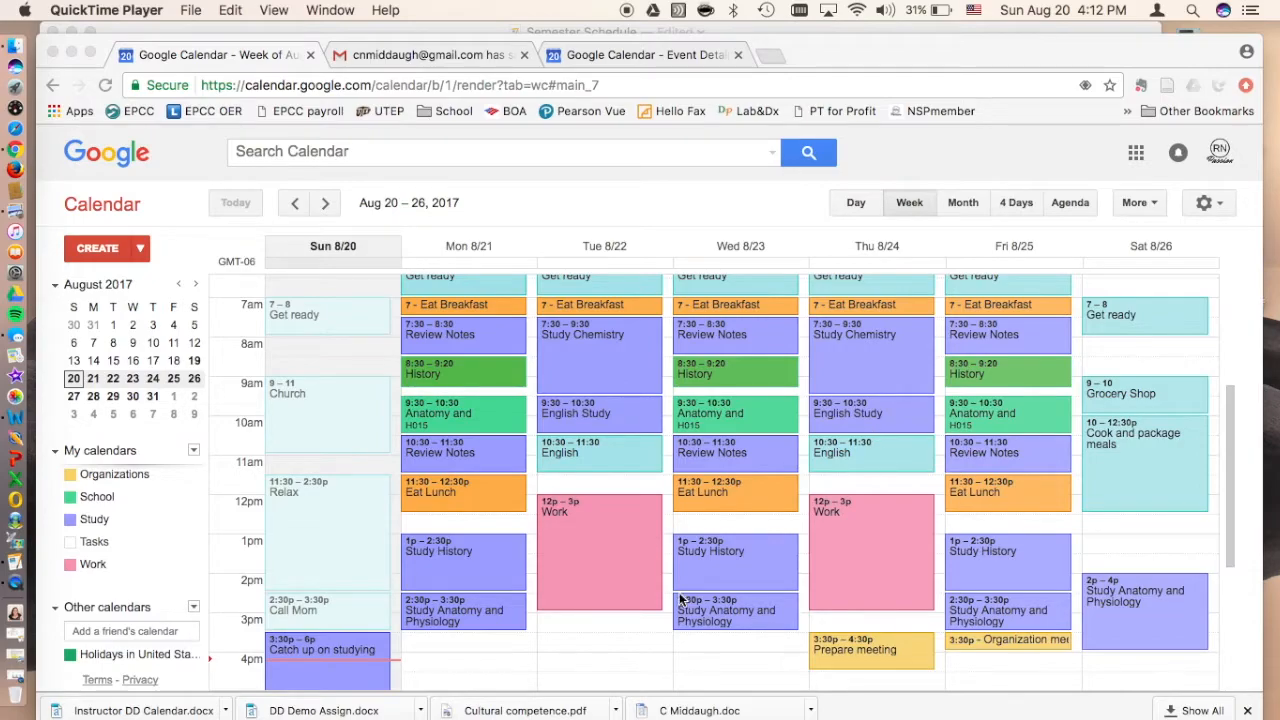
{"action": "scroll", "coordinate": [720, 637], "scroll_direction": "down", "scroll_amount": 5}
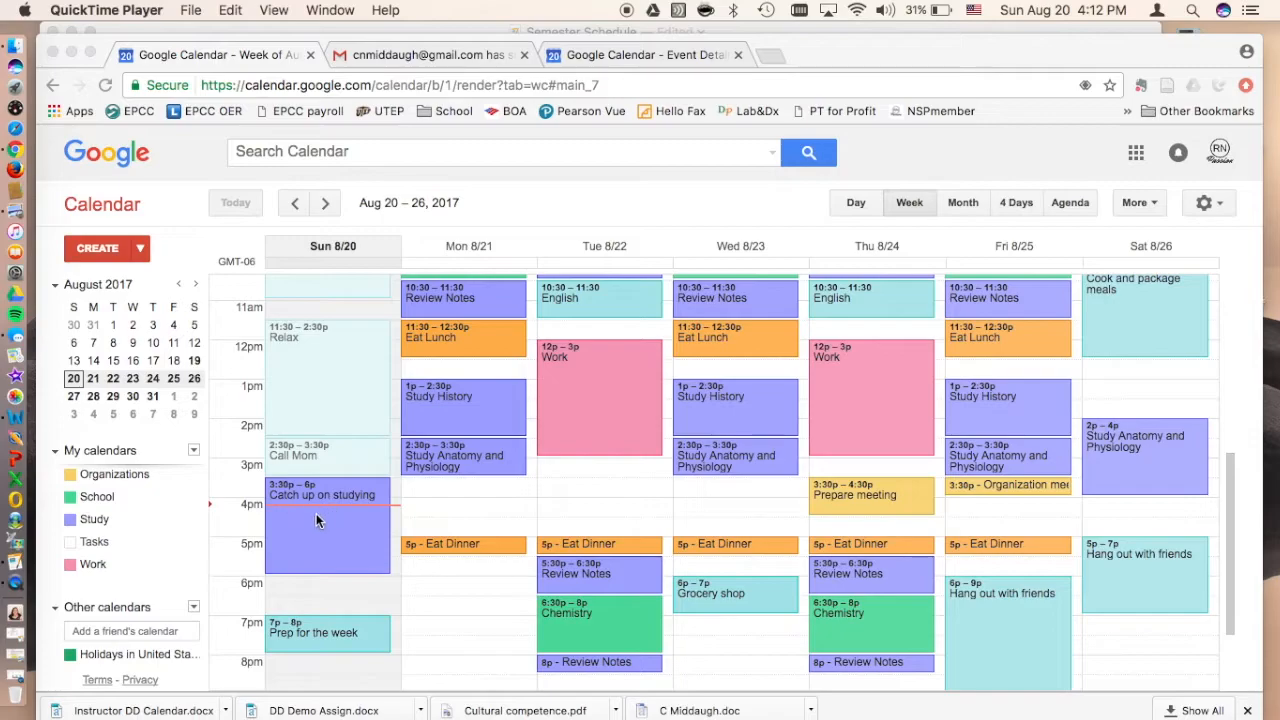
{"action": "scroll", "coordinate": [756, 636], "scroll_direction": "up", "scroll_amount": 5}
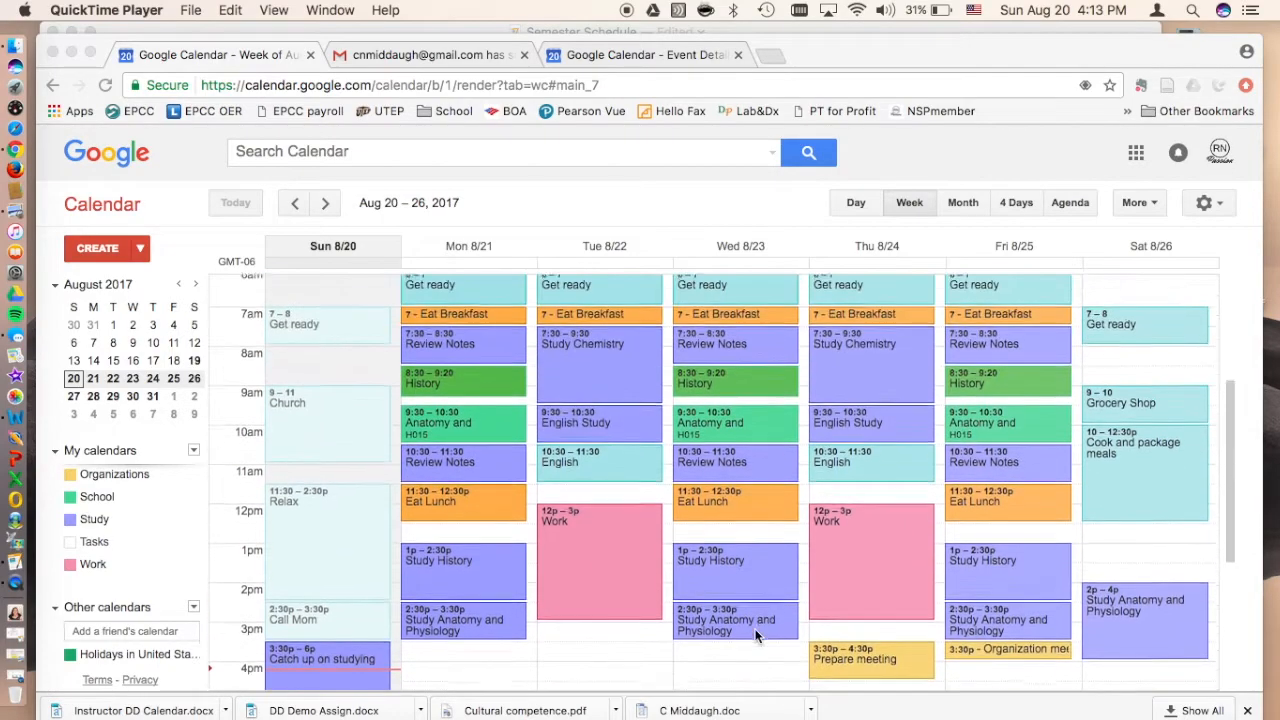
{"action": "scroll", "coordinate": [755, 636], "scroll_direction": "down", "scroll_amount": 4}
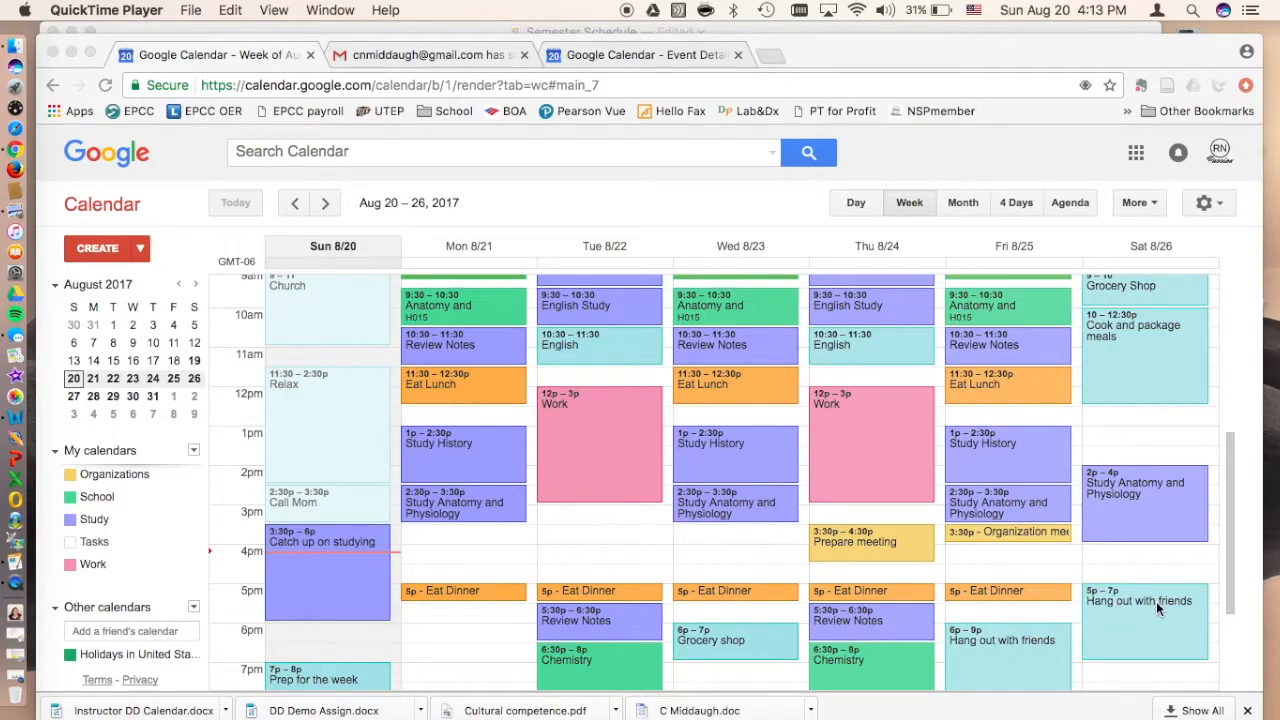
{"action": "scroll", "coordinate": [1100, 598], "scroll_direction": "up", "scroll_amount": 4}
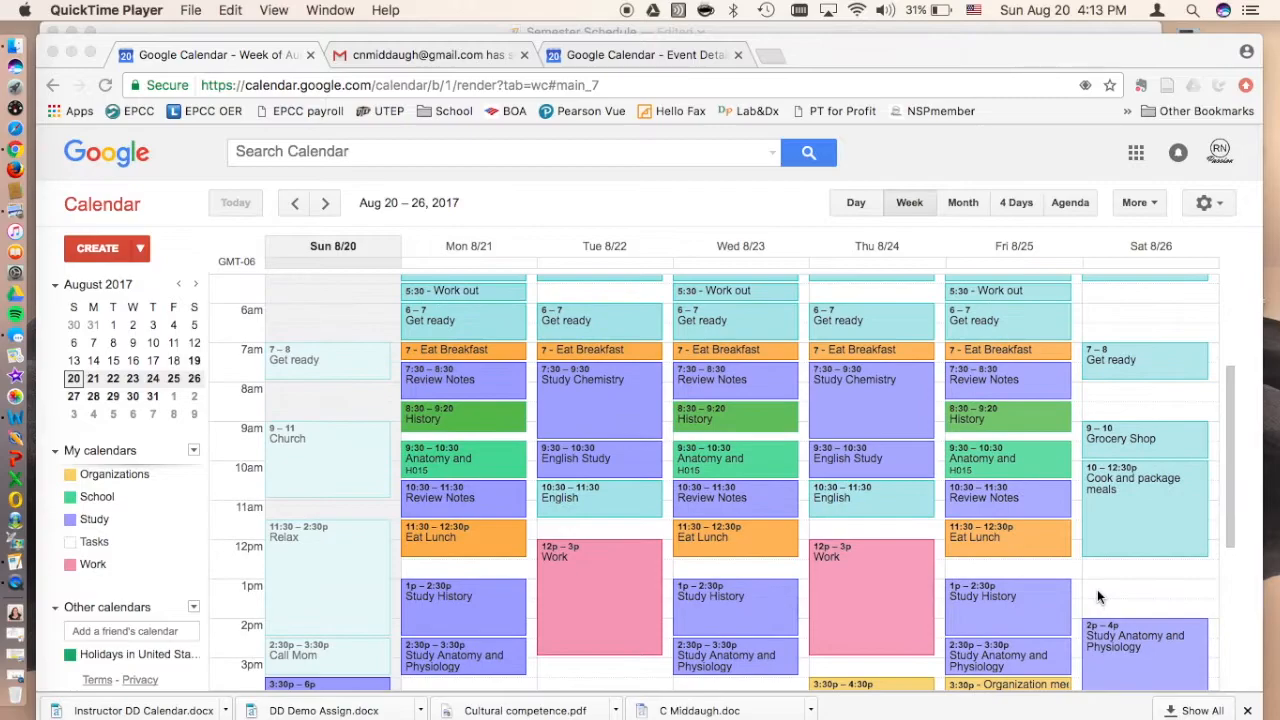
{"action": "scroll", "coordinate": [1097, 597], "scroll_direction": "up", "scroll_amount": 1}
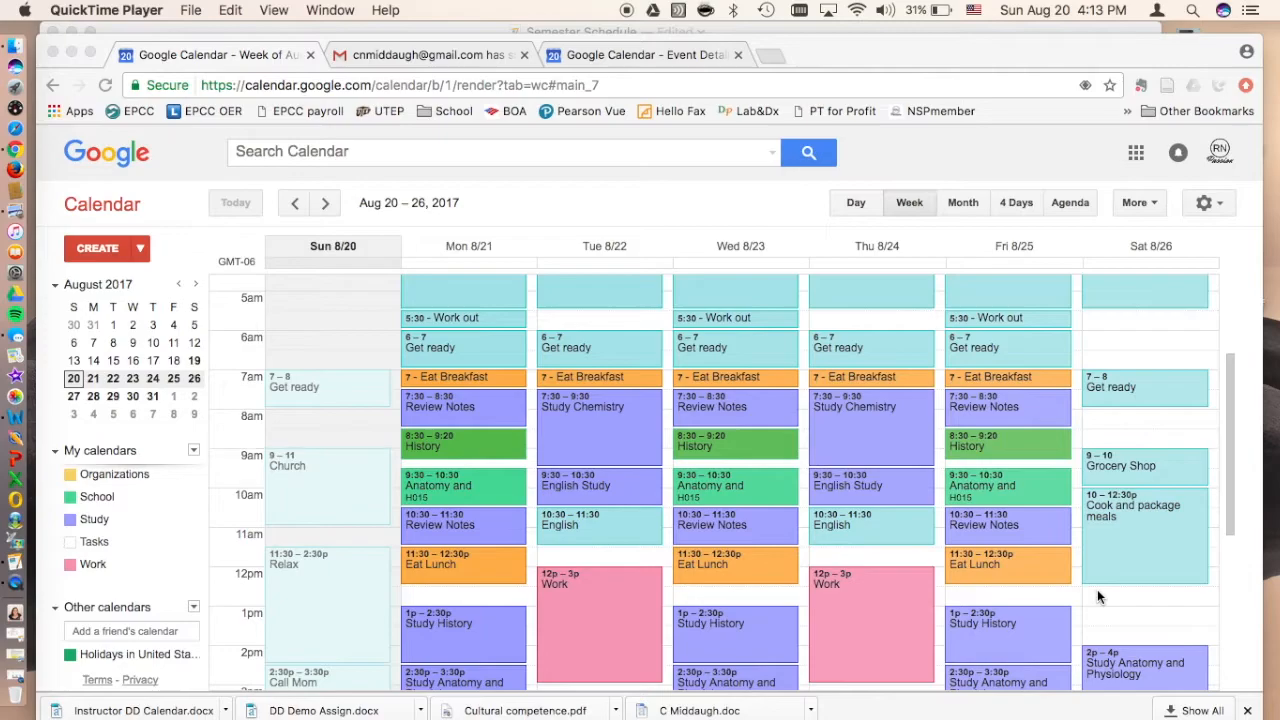
{"action": "scroll", "coordinate": [1097, 589], "scroll_direction": "down", "scroll_amount": 3}
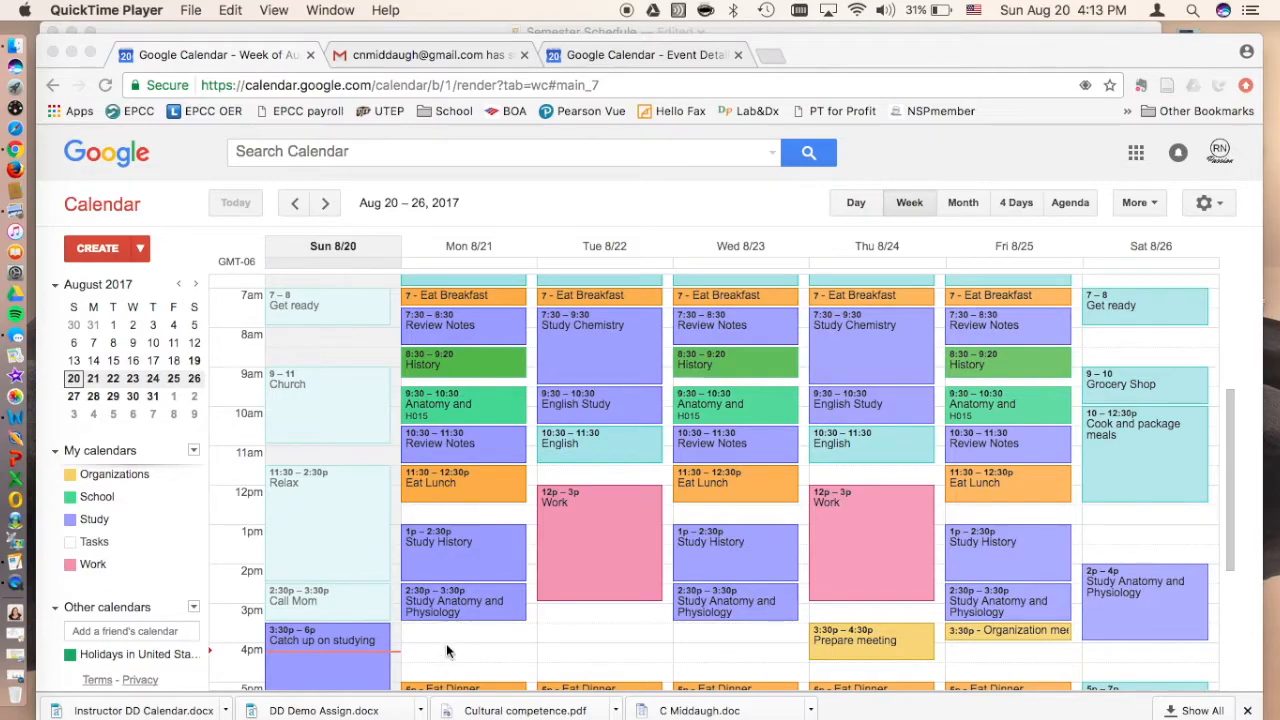
{"action": "scroll", "coordinate": [449, 645], "scroll_direction": "down", "scroll_amount": 5}
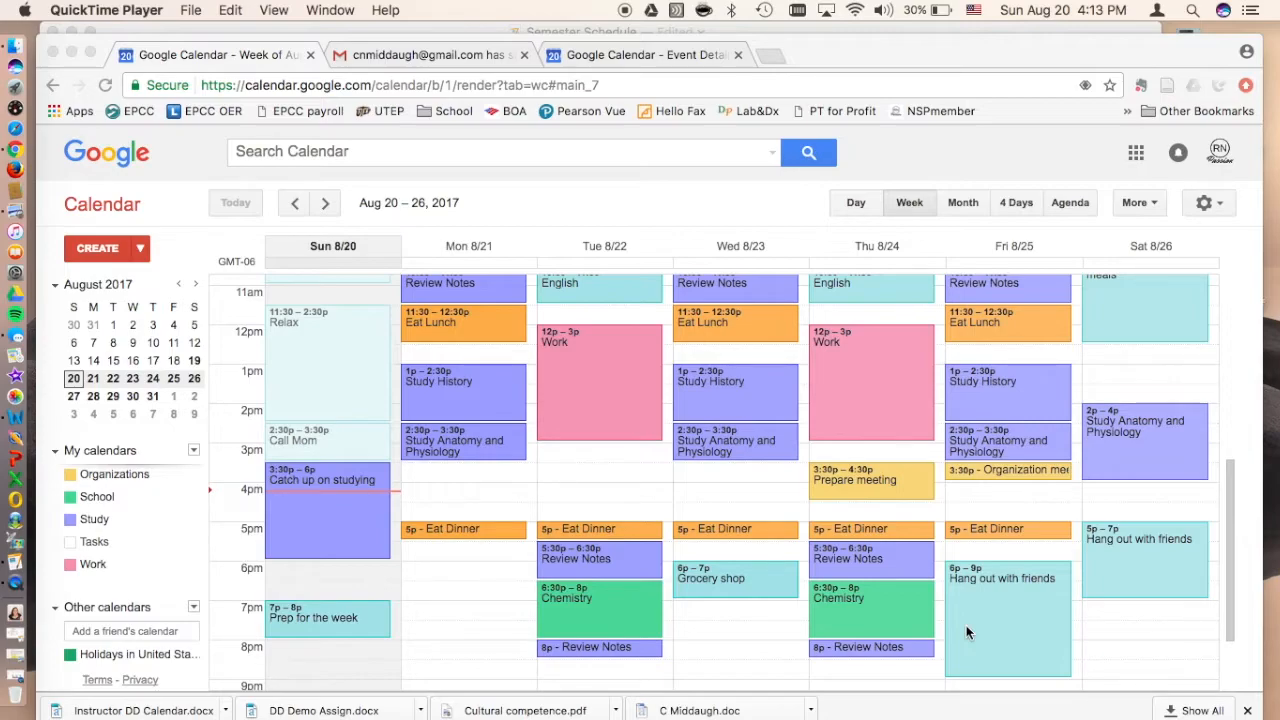
{"action": "scroll", "coordinate": [966, 630], "scroll_direction": "up", "scroll_amount": 5}
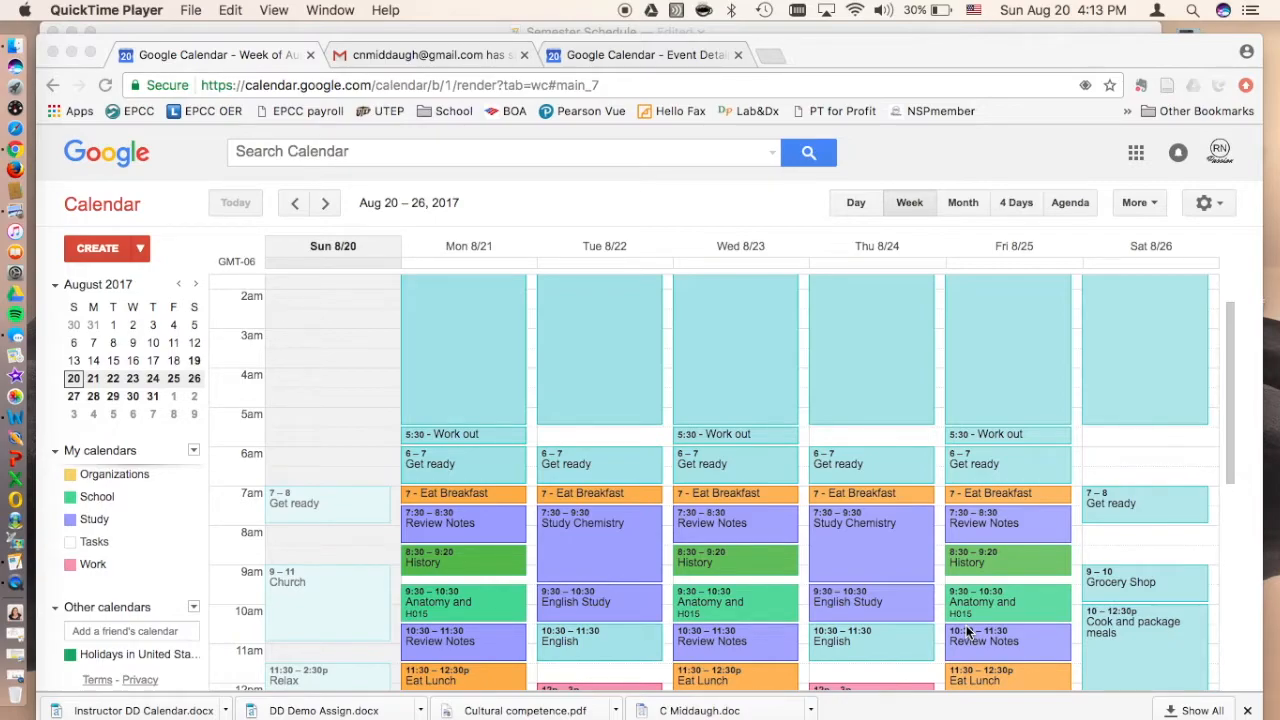
{"action": "scroll", "coordinate": [671, 614], "scroll_direction": "down", "scroll_amount": 3}
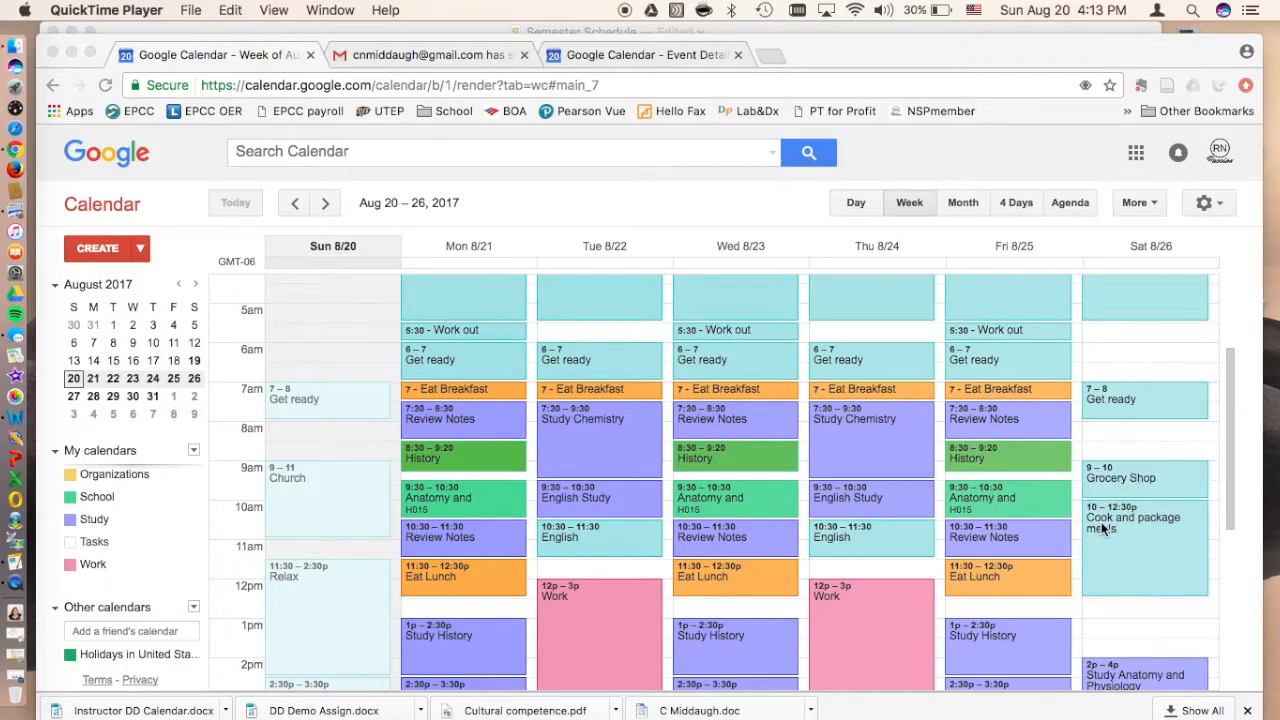
{"action": "scroll", "coordinate": [1103, 548], "scroll_direction": "down", "scroll_amount": 3}
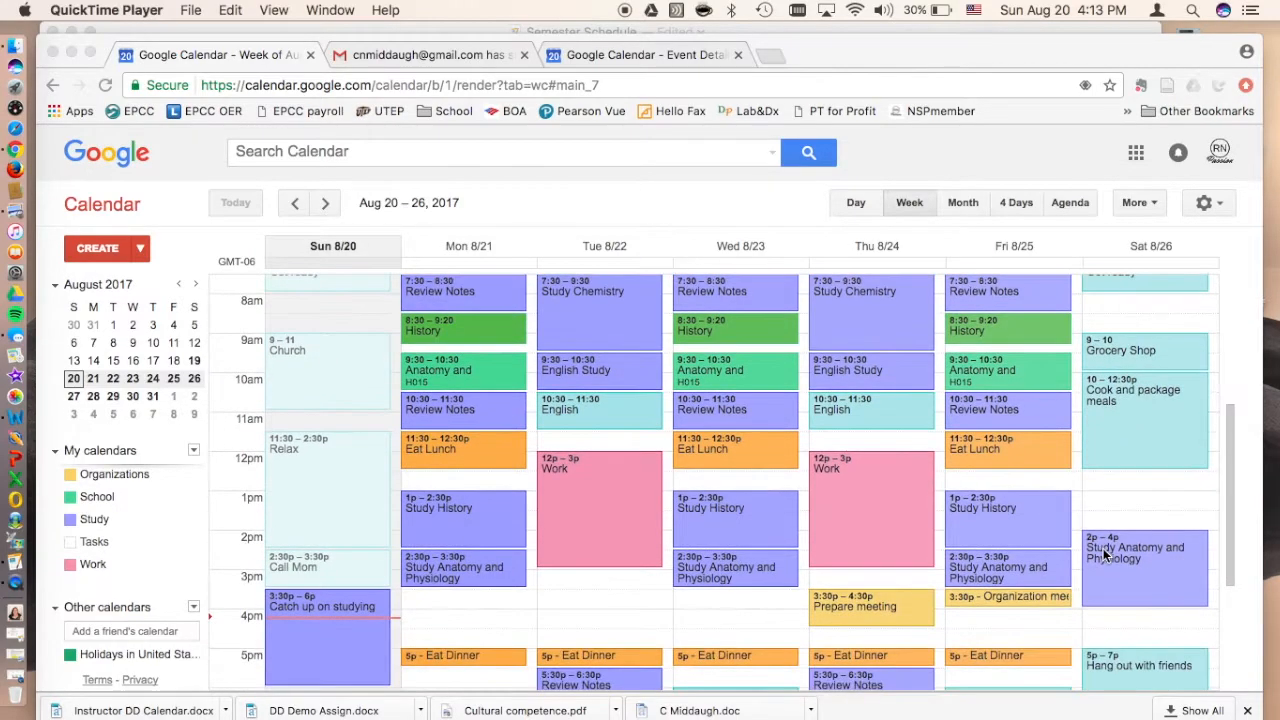
{"action": "scroll", "coordinate": [1103, 550], "scroll_direction": "down", "scroll_amount": 3}
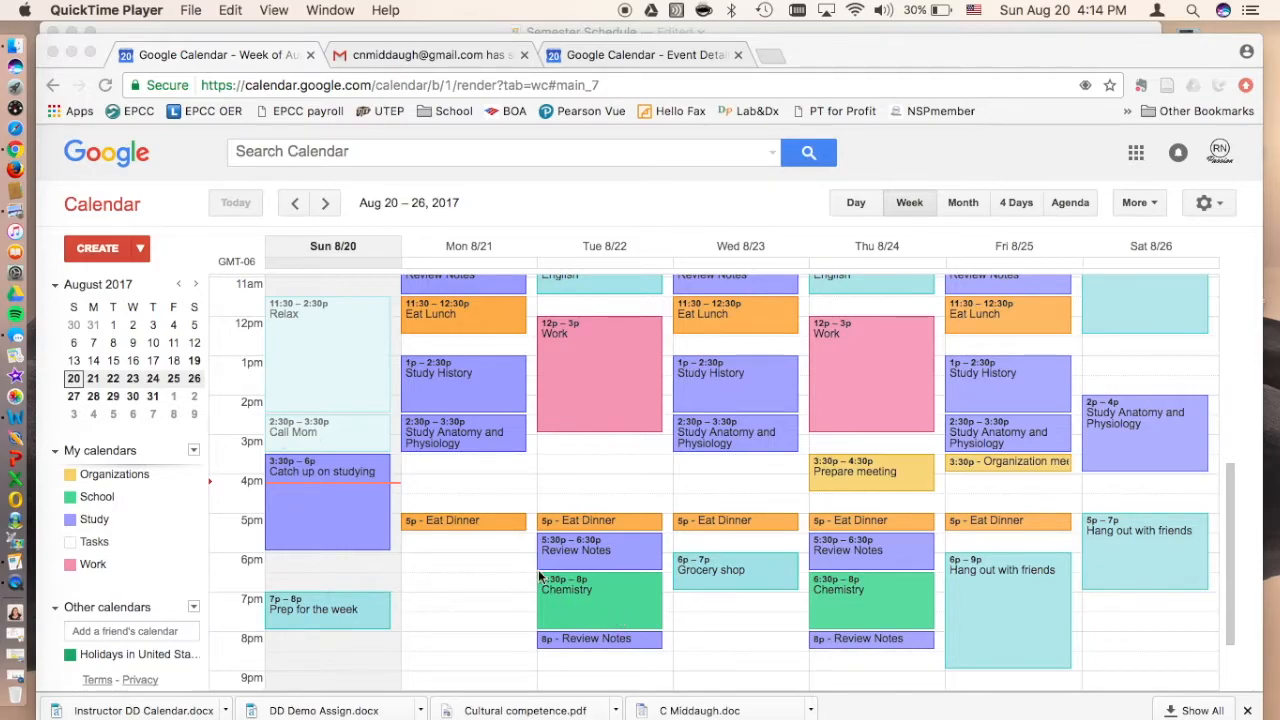
{"action": "scroll", "coordinate": [538, 575], "scroll_direction": "up", "scroll_amount": 2}
{"action": "scroll", "coordinate": [538, 575], "scroll_direction": "up", "scroll_amount": 1}
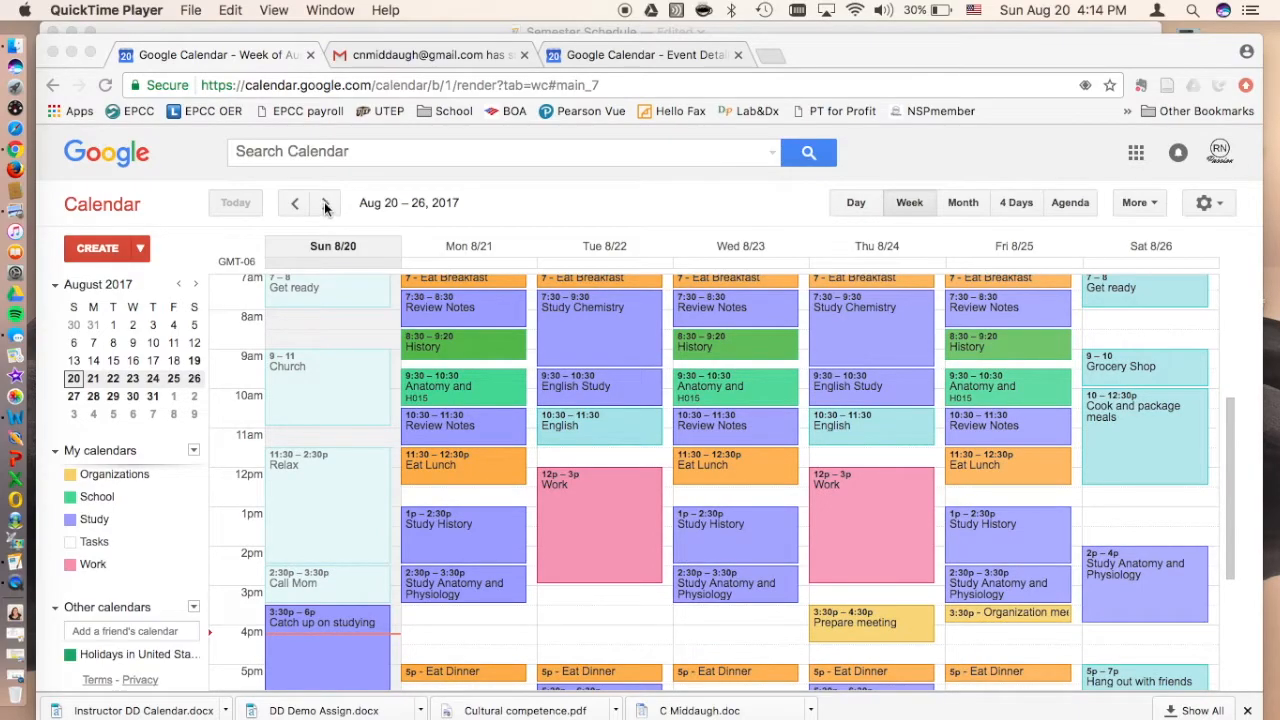
Step: Check the Schedule triggers item in the Pages checklist, then switch back to Google Calendar in Chrome
{"action": "left_click", "coordinate": [464, 25]}
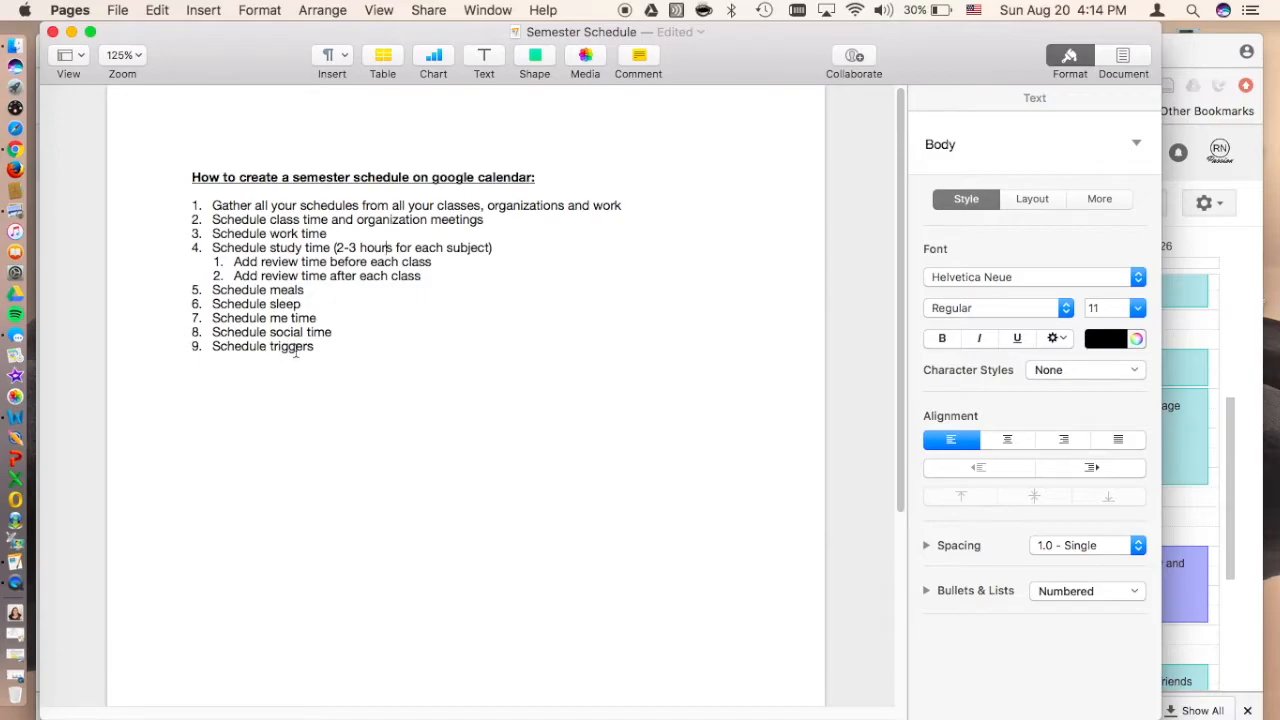
{"action": "key", "text": "super+Tab"}
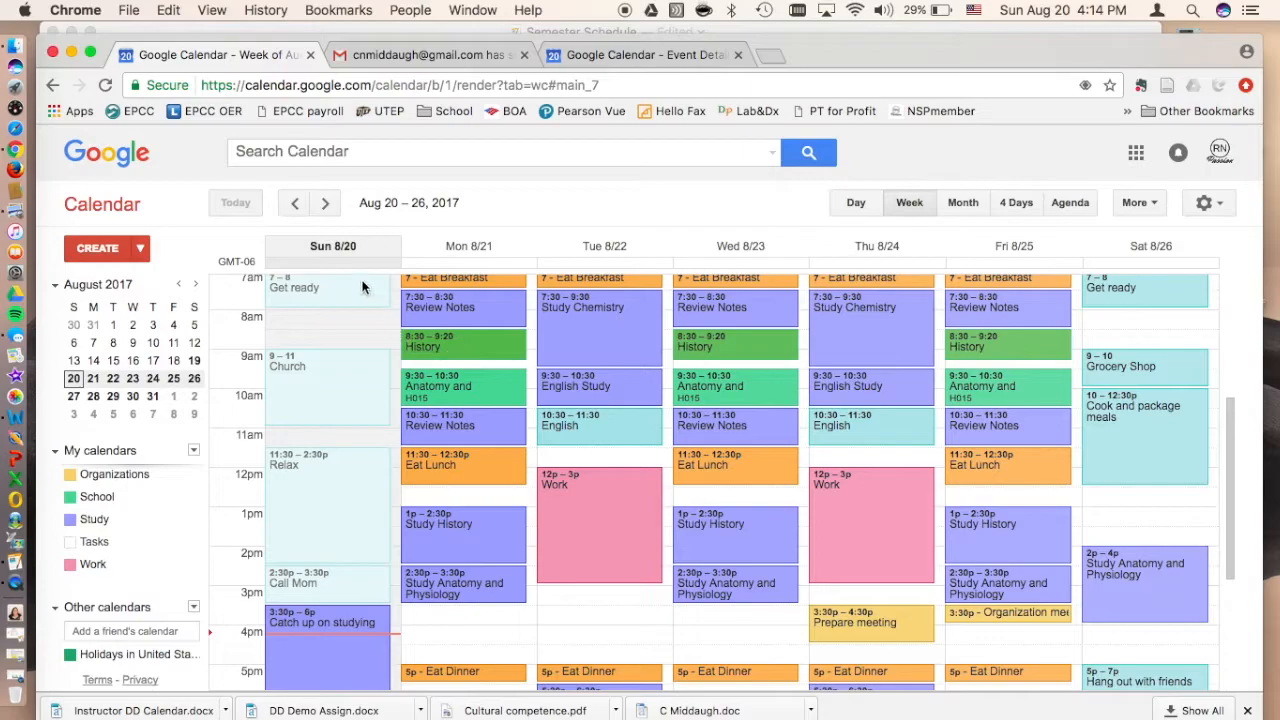
Step: Go to the week of Sep 3–9, 2017, review its quiz and exam entries, and open Friday's A&P Exam 1 event
{"action": "left_click", "coordinate": [327, 205]}
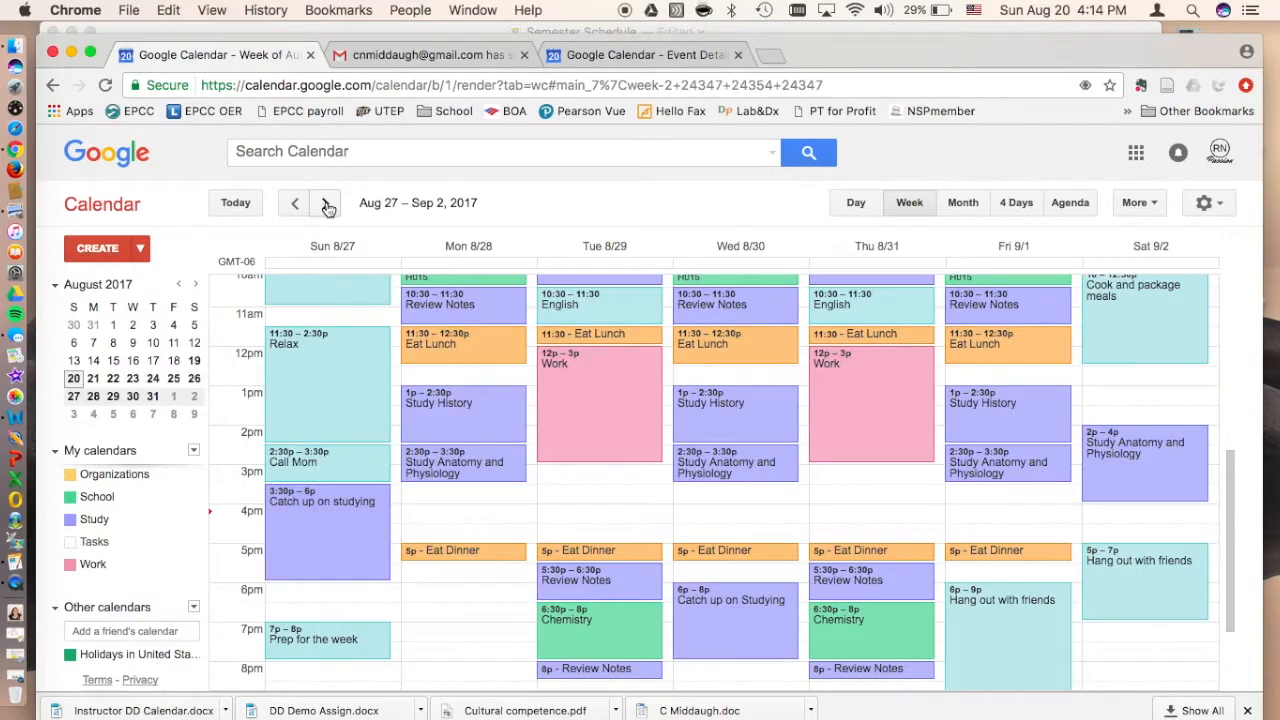
{"action": "left_click", "coordinate": [327, 205]}
{"action": "scroll", "coordinate": [731, 455], "scroll_direction": "up", "scroll_amount": 5}
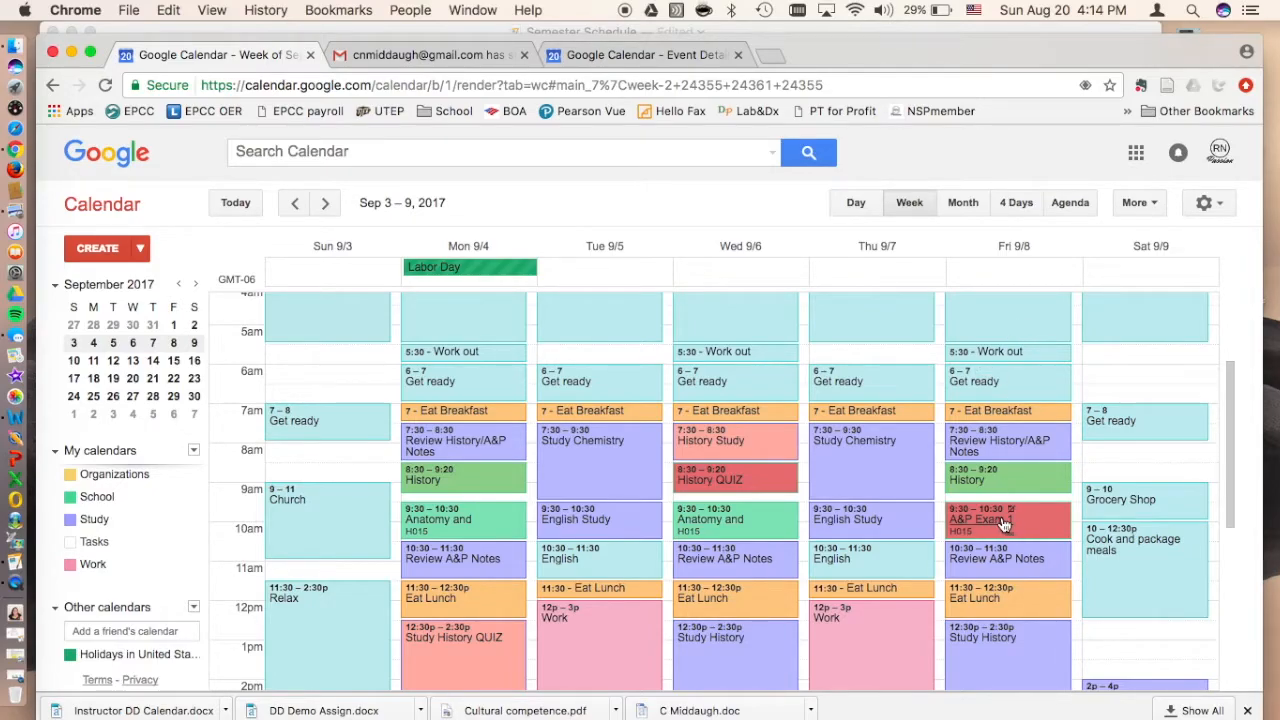
{"action": "scroll", "coordinate": [680, 568], "scroll_direction": "down", "scroll_amount": 2}
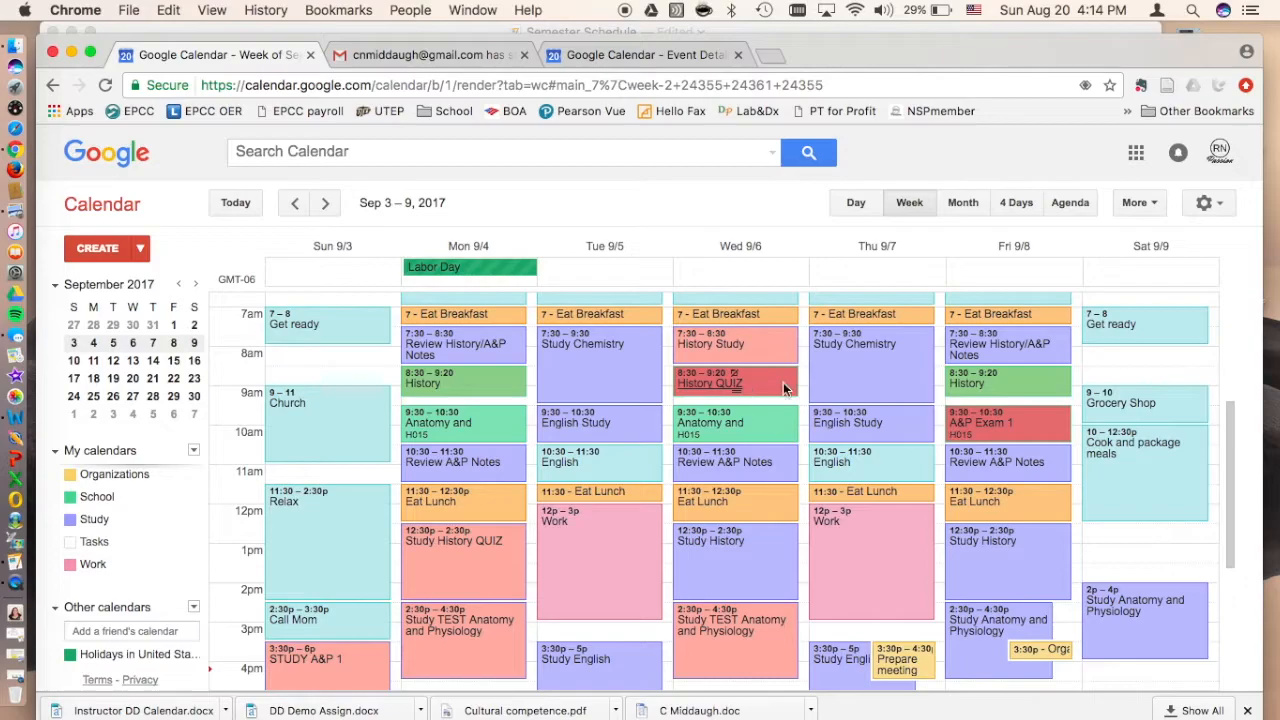
{"action": "left_click", "coordinate": [974, 430]}
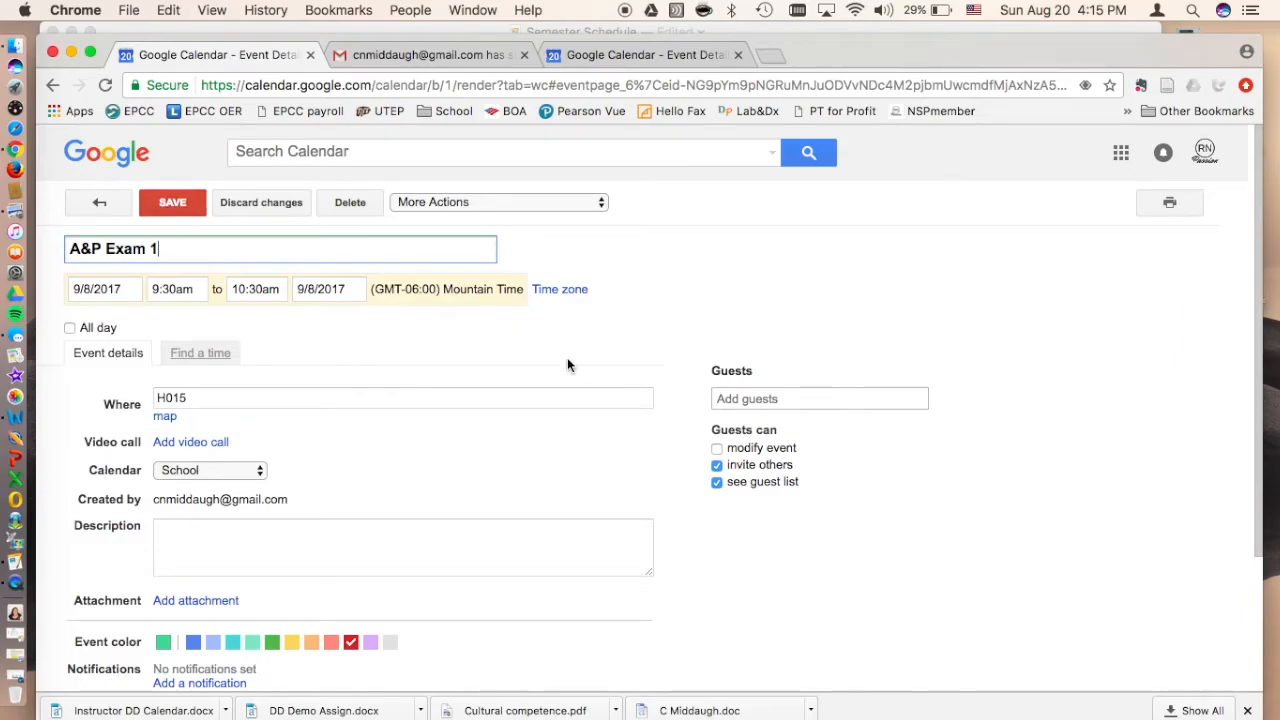
Step: Save Friday's A&P Exam 1 event and review the quiz and test study blocks in the Sep 3–9 week
{"action": "left_click", "coordinate": [170, 205]}
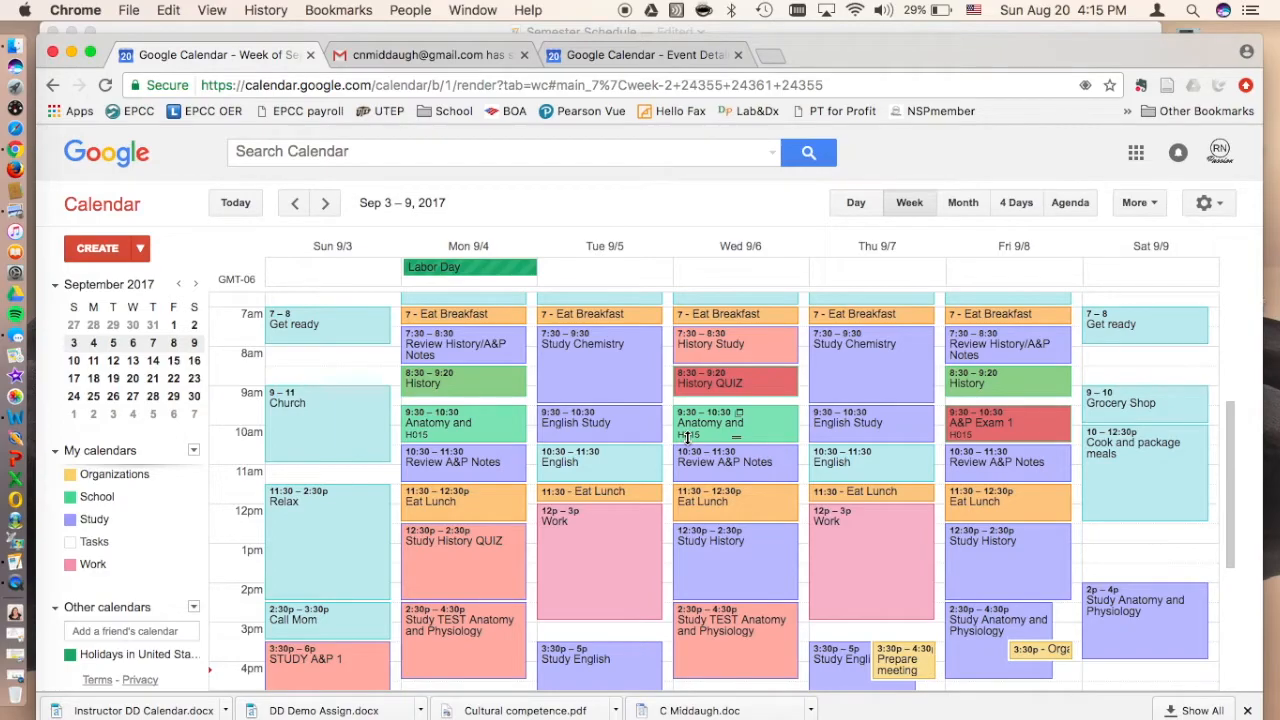
{"action": "scroll", "coordinate": [686, 437], "scroll_direction": "up", "scroll_amount": 2}
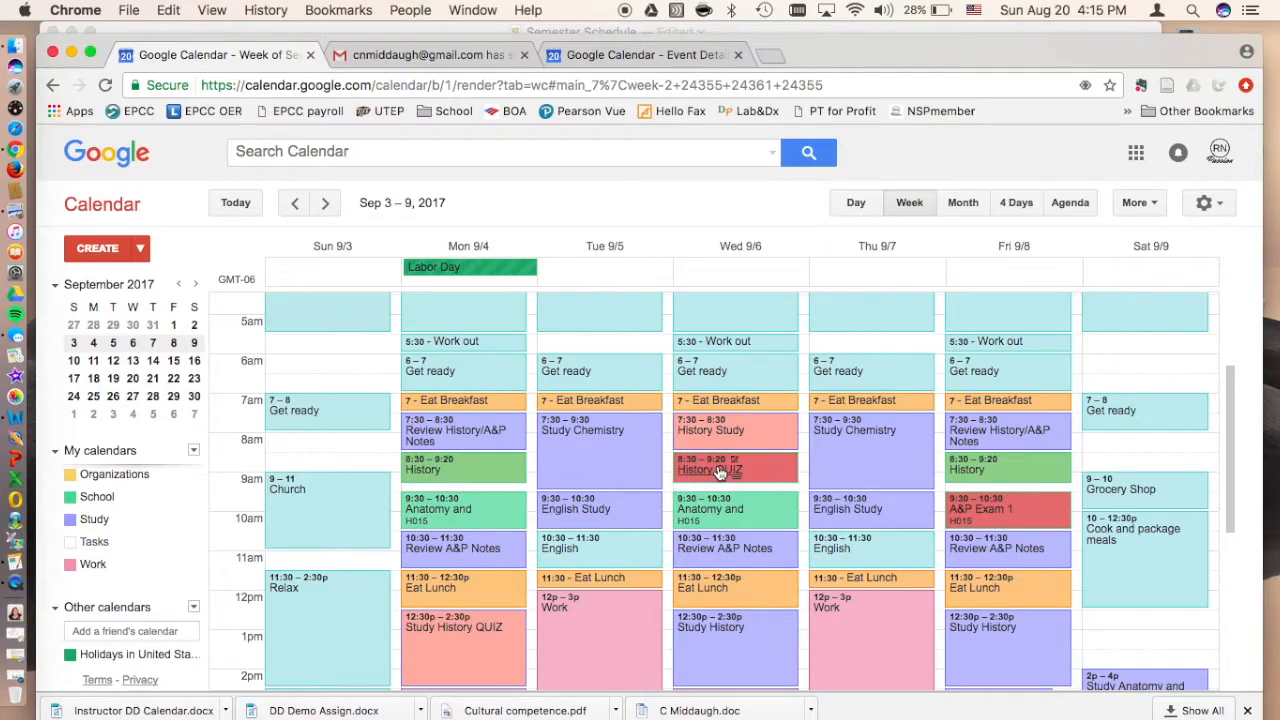
{"action": "scroll", "coordinate": [718, 472], "scroll_direction": "down", "scroll_amount": 3}
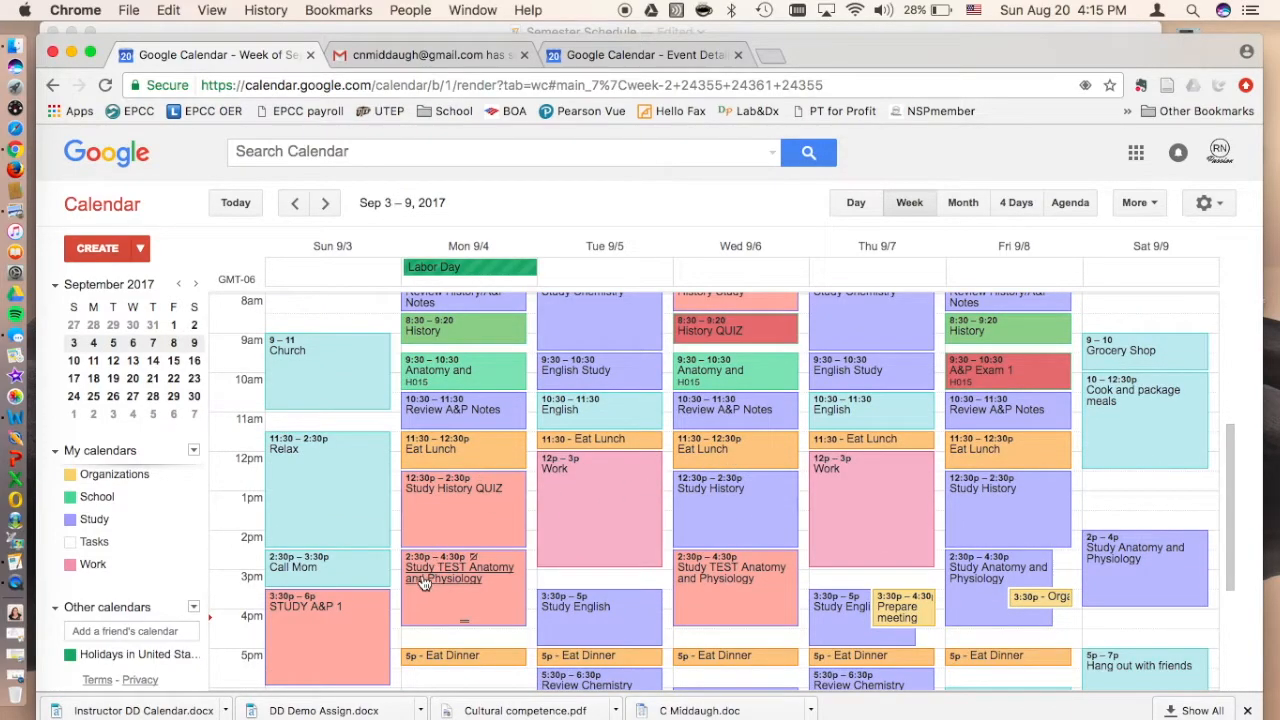
Step: Compare Sunday's 3:30pm study block between the Aug 27–Sep 2 and Sep 3–9 weeks, and check the STUDY A&P 1 event's details
{"action": "left_click", "coordinate": [294, 203]}
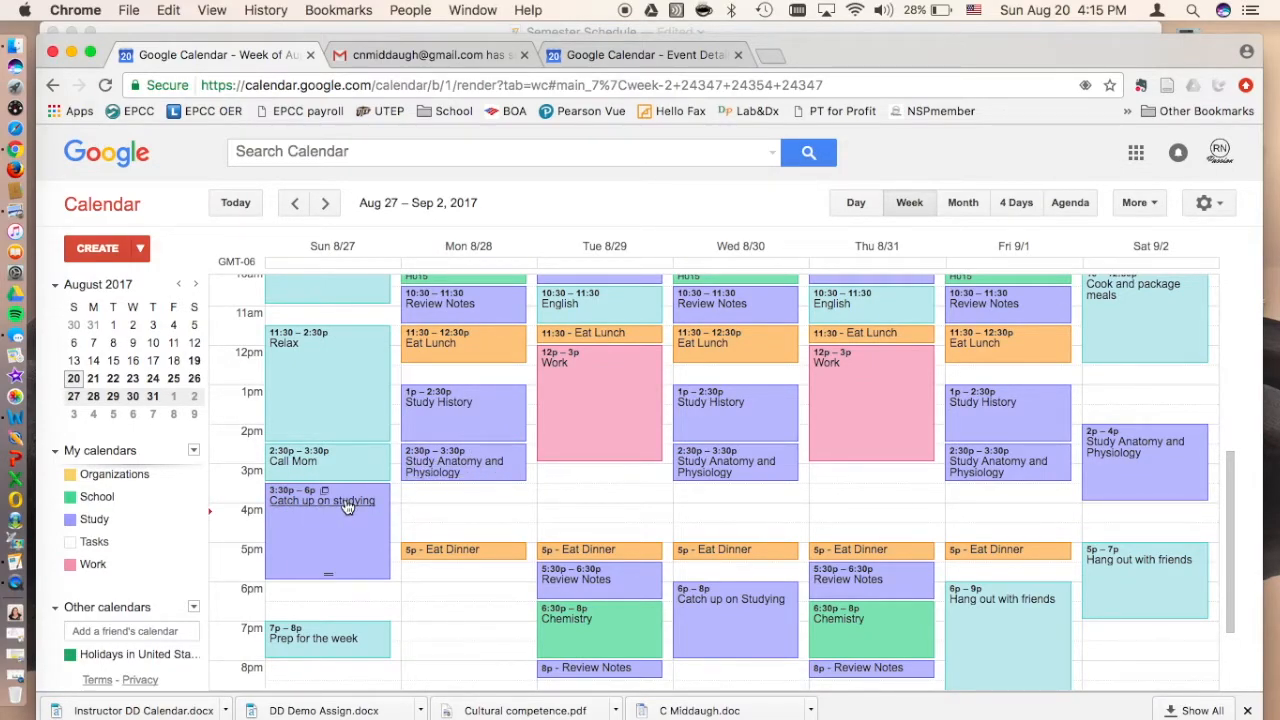
{"action": "left_click", "coordinate": [328, 203]}
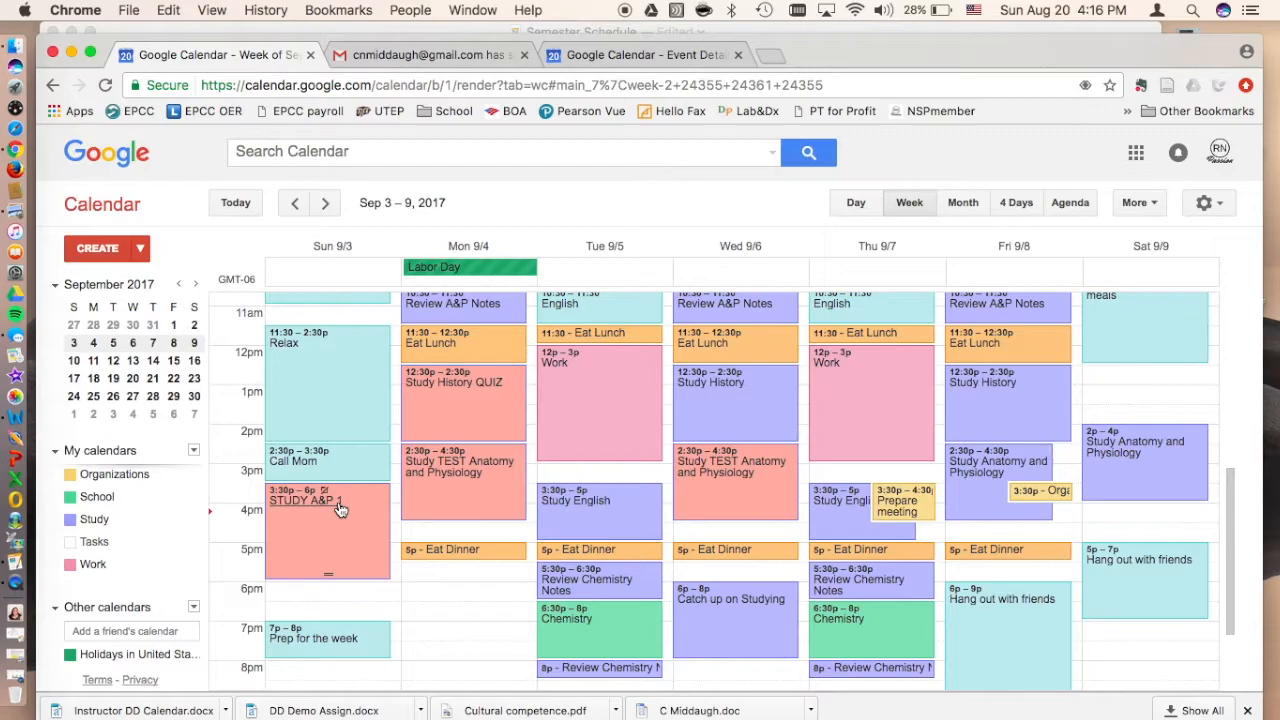
{"action": "scroll", "coordinate": [308, 511], "scroll_direction": "up", "scroll_amount": 2}
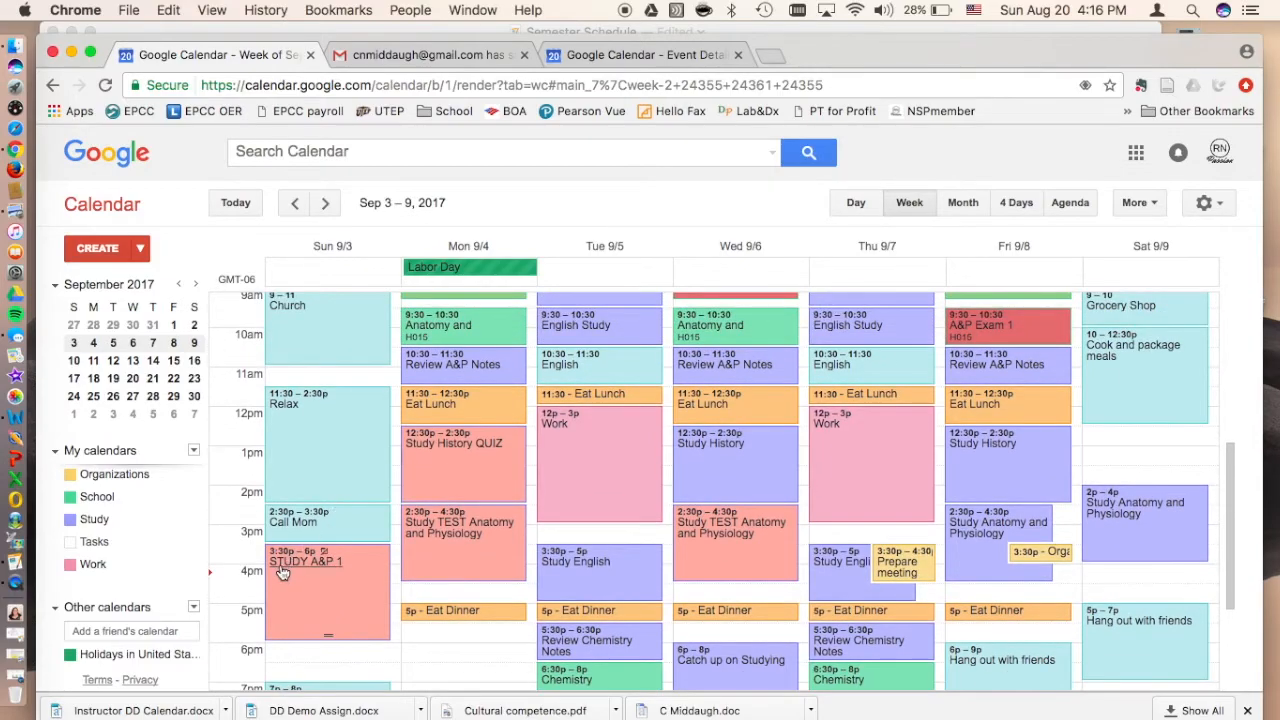
{"action": "left_click", "coordinate": [294, 203]}
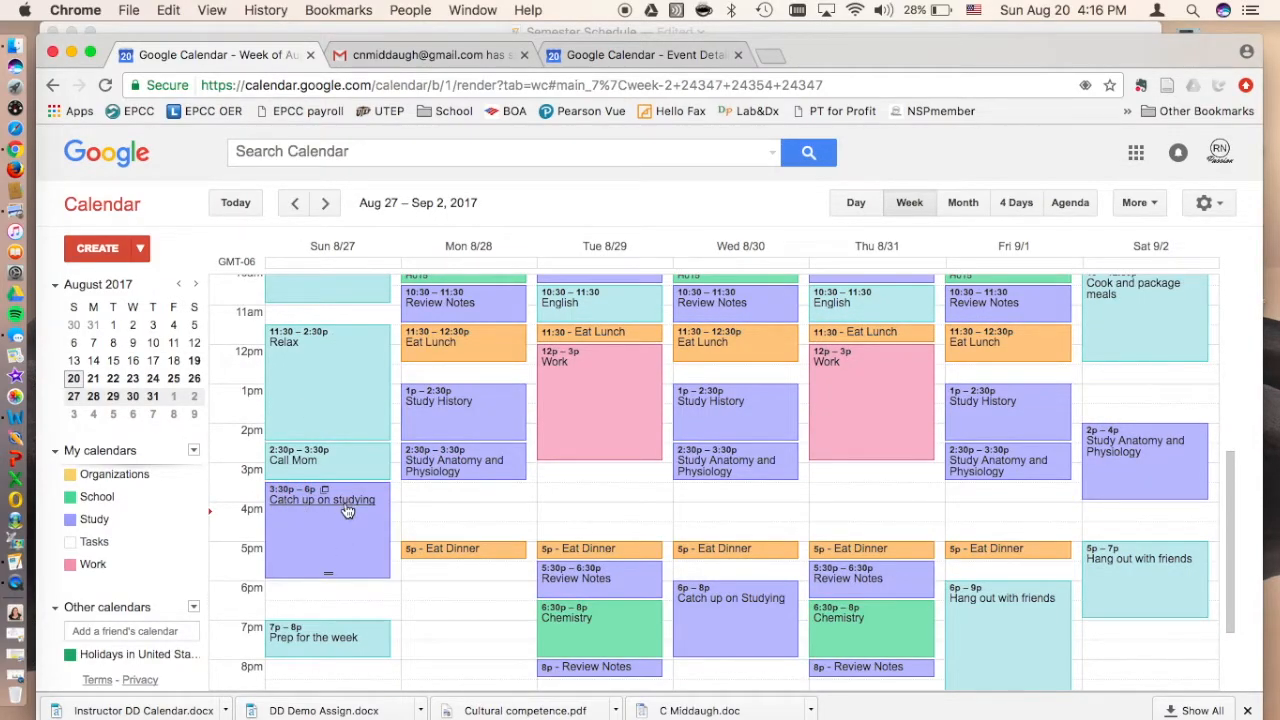
{"action": "left_click", "coordinate": [325, 203]}
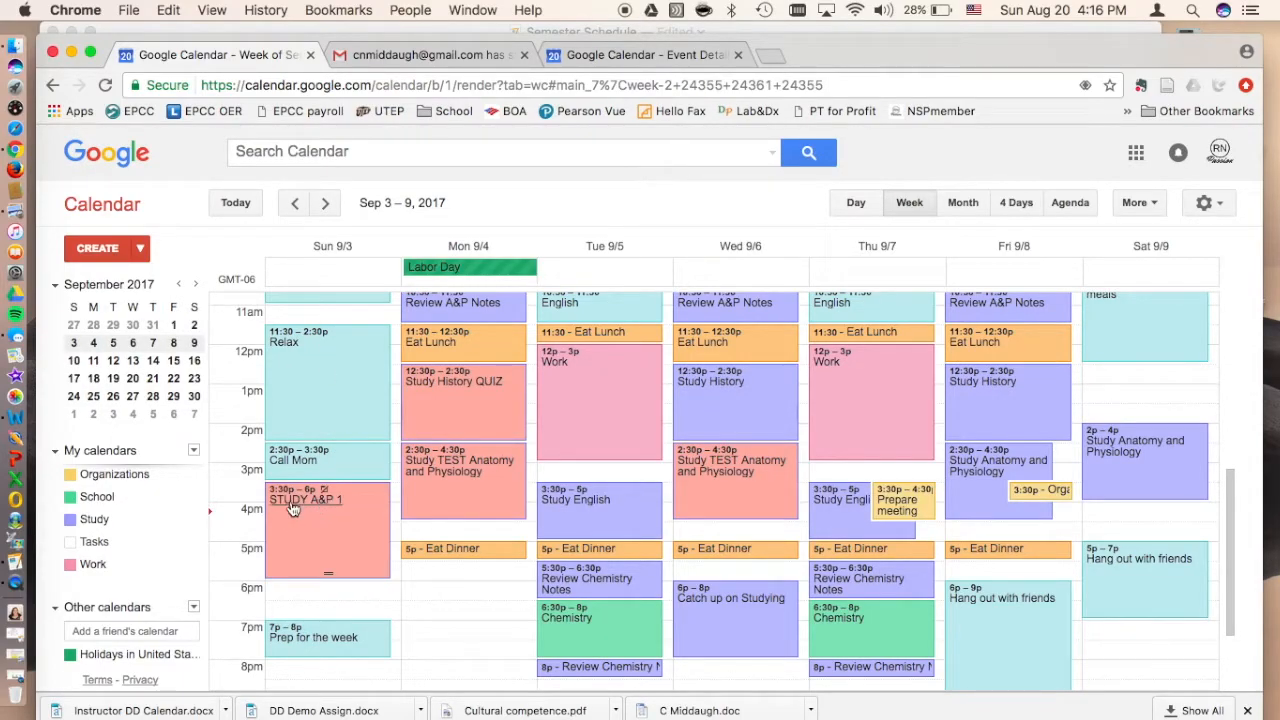
{"action": "double_click", "coordinate": [338, 507]}
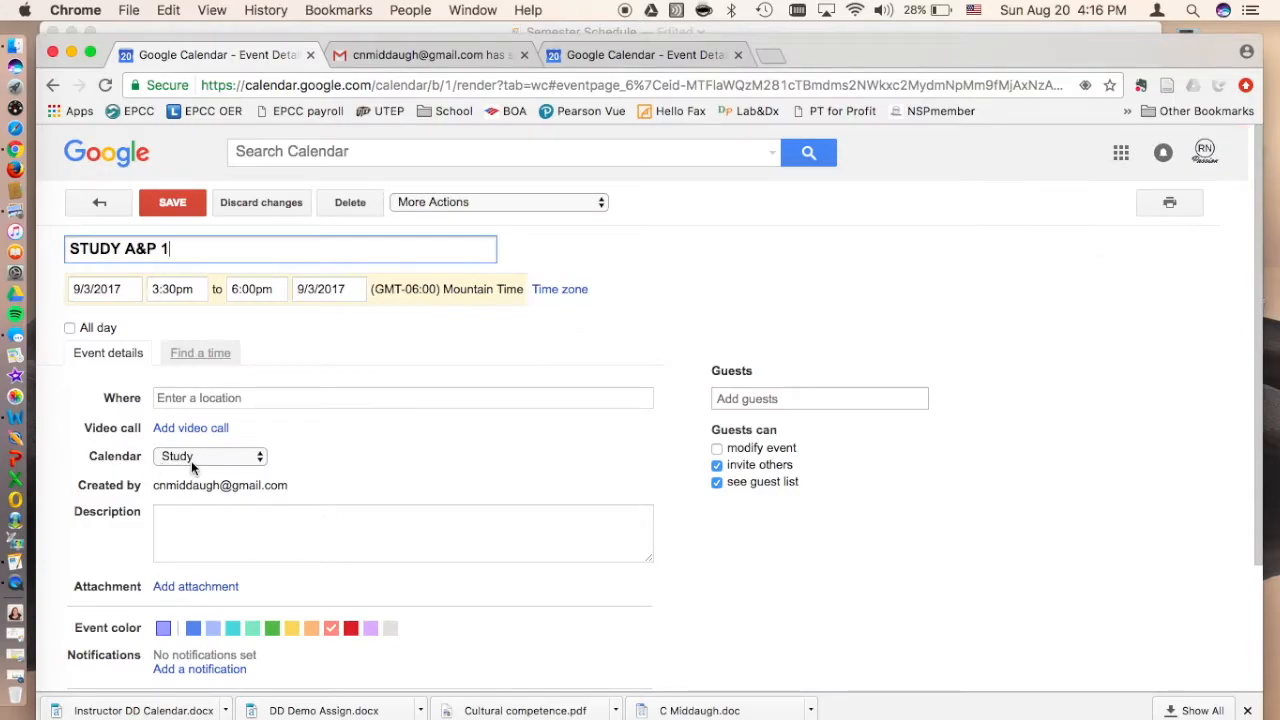
{"action": "left_click", "coordinate": [101, 204]}
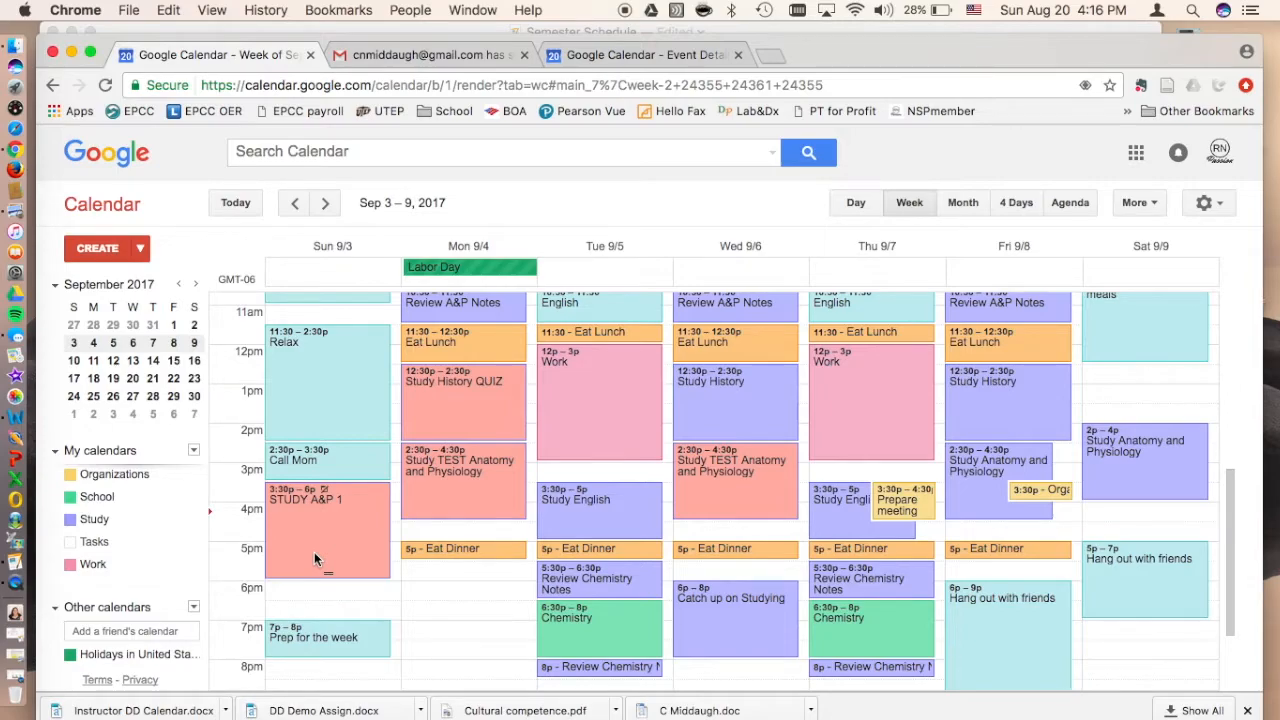
Step: Start a new event on Tuesday, September 5, 9pm–10pm, titled "Study for History Quiz"
{"action": "scroll", "coordinate": [500, 422], "scroll_direction": "up", "scroll_amount": 6}
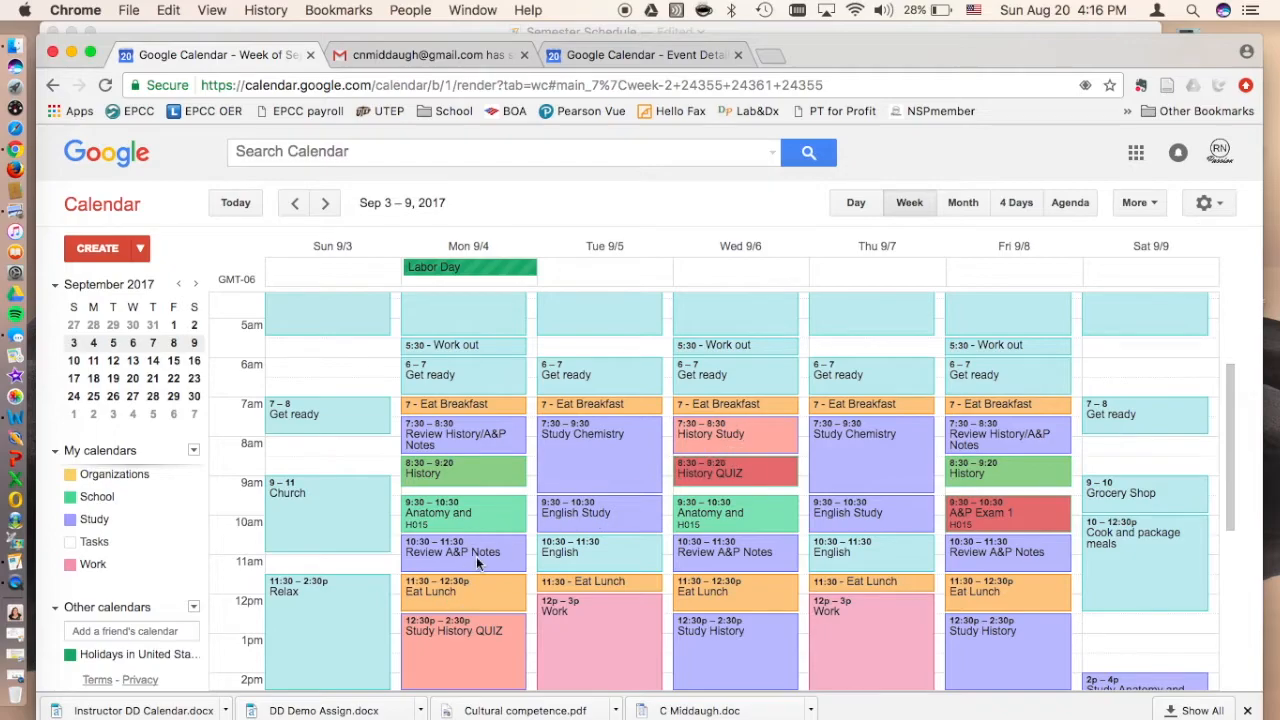
{"action": "scroll", "coordinate": [705, 485], "scroll_direction": "down", "scroll_amount": 1}
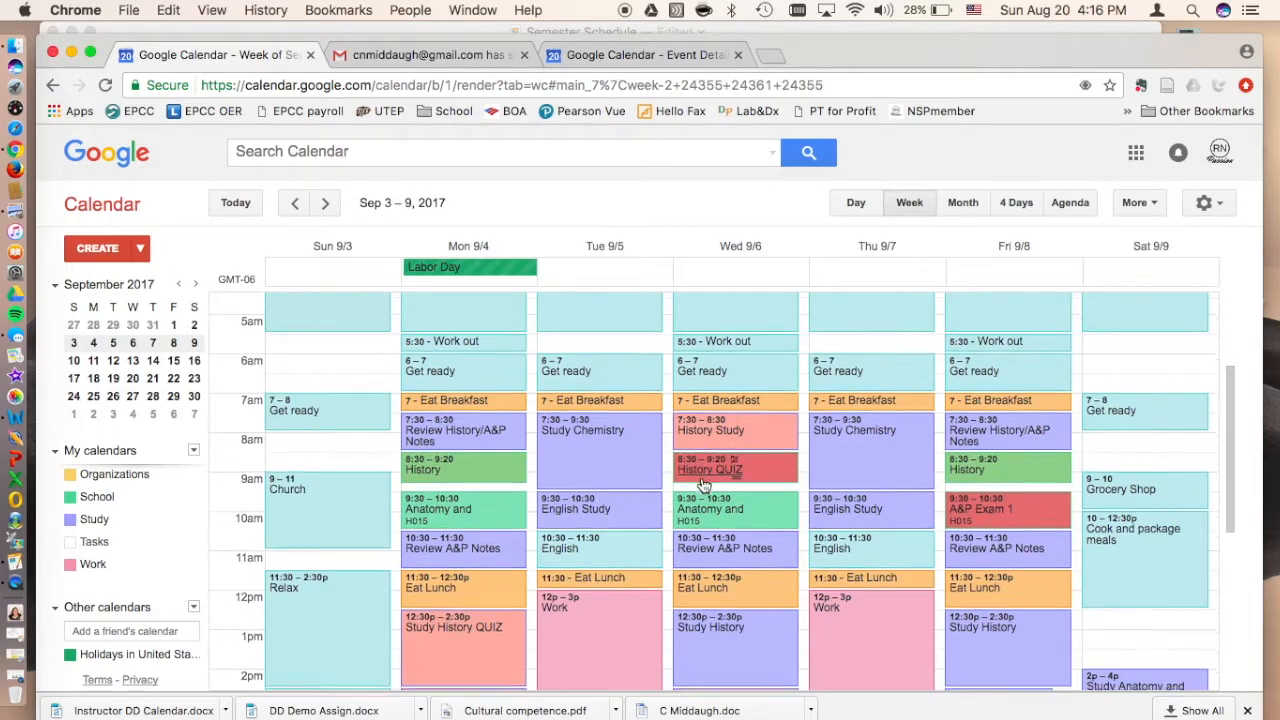
{"action": "scroll", "coordinate": [705, 485], "scroll_direction": "down", "scroll_amount": 3}
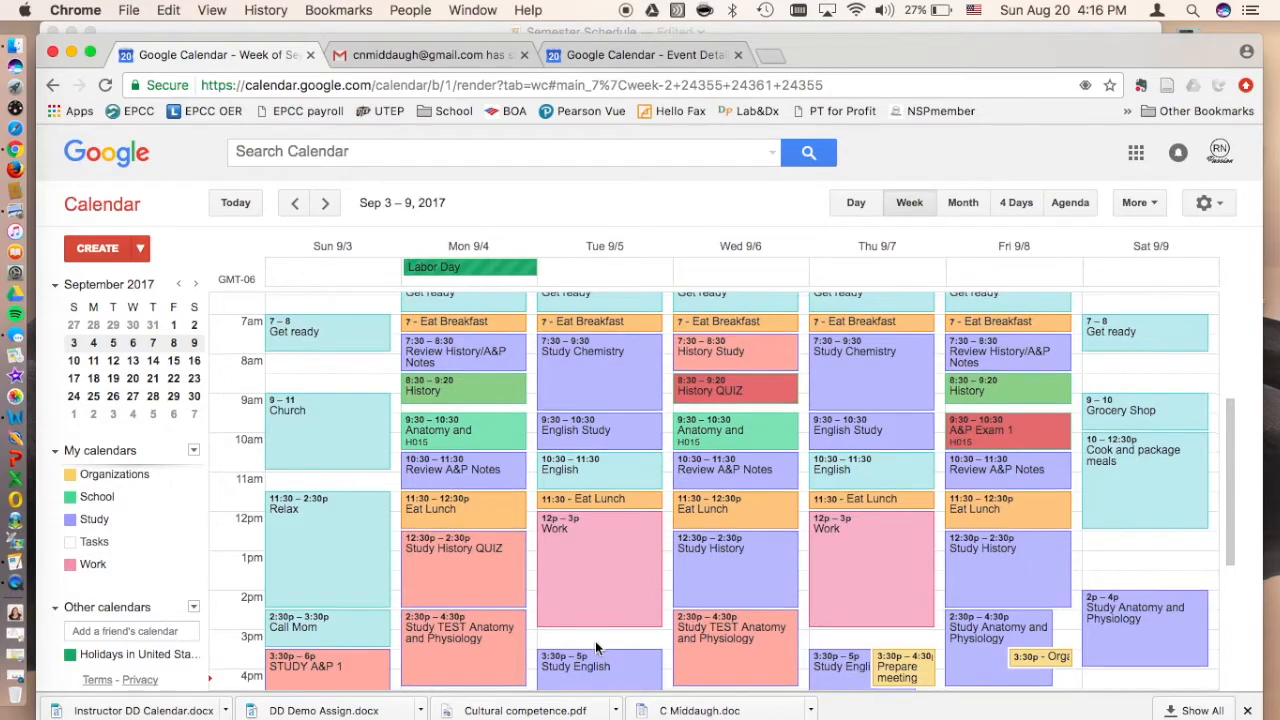
{"action": "scroll", "coordinate": [595, 645], "scroll_direction": "down", "scroll_amount": 5}
{"action": "scroll", "coordinate": [595, 641], "scroll_direction": "up", "scroll_amount": 1}
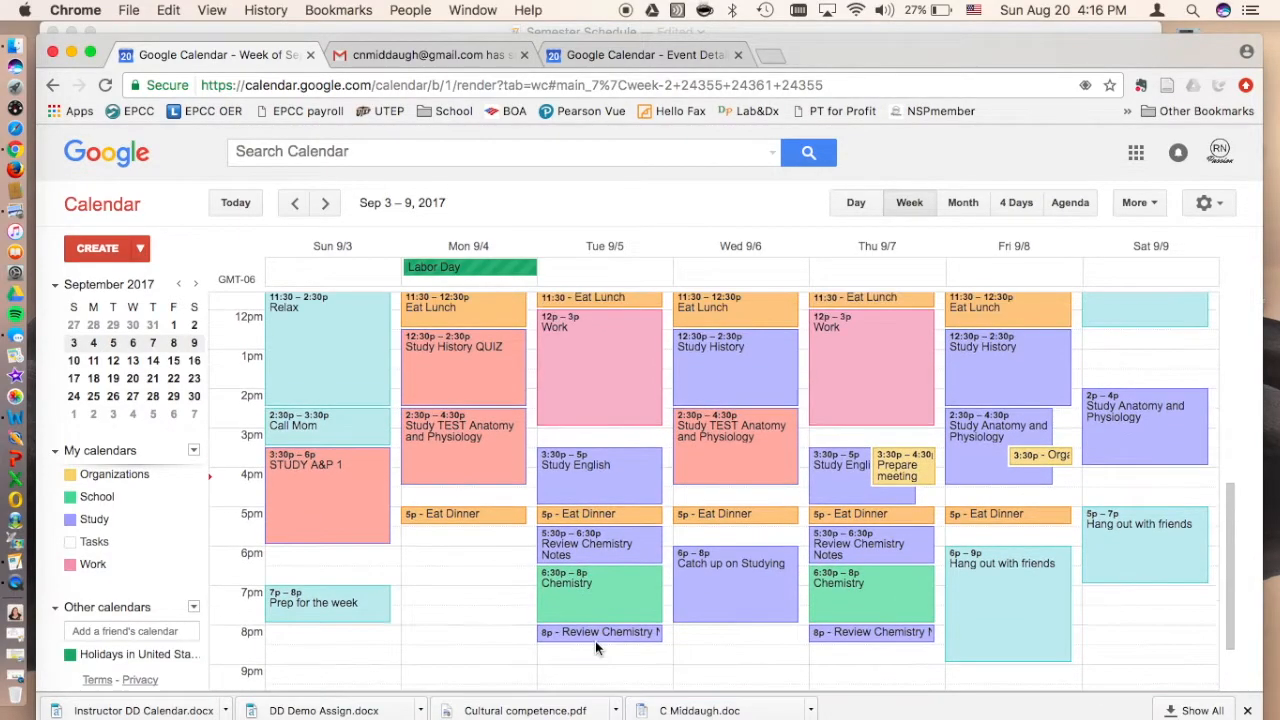
{"action": "scroll", "coordinate": [584, 653], "scroll_direction": "down", "scroll_amount": 2}
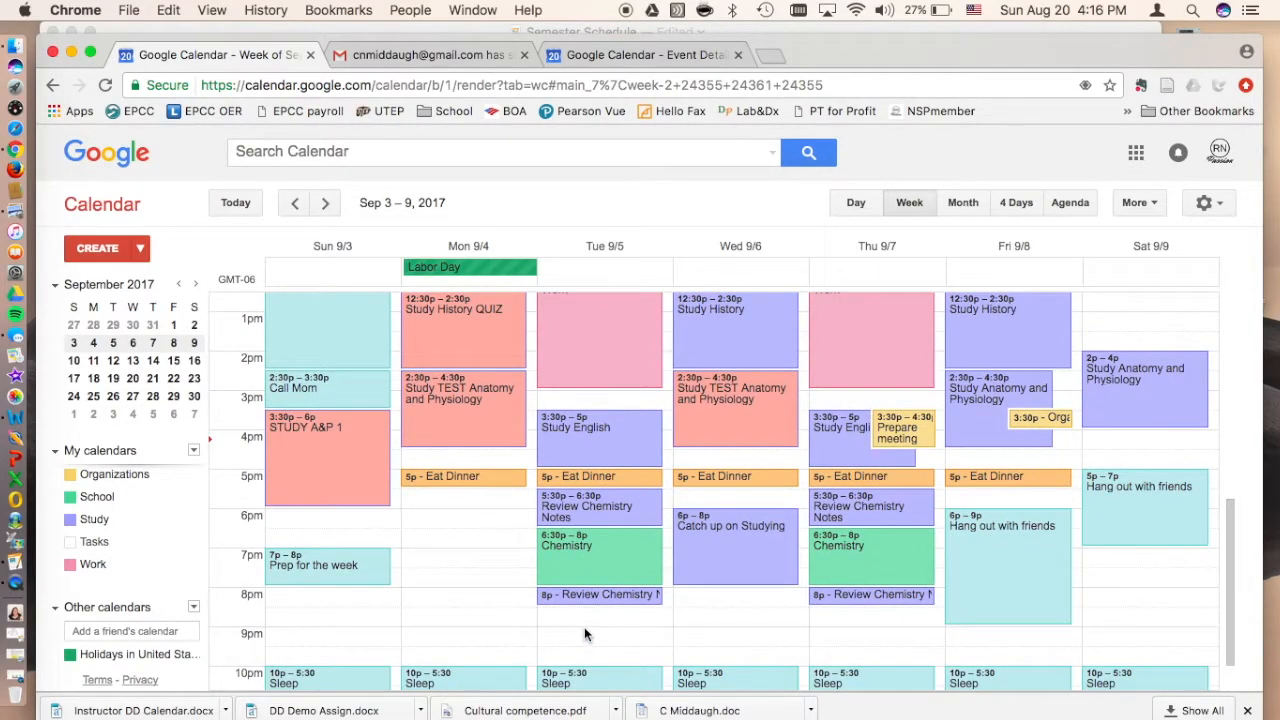
{"action": "left_click", "coordinate": [584, 627]}
{"action": "type", "text": "Stuy"}
{"action": "key", "text": "BackSpace"}
{"action": "type", "text": "dy"}
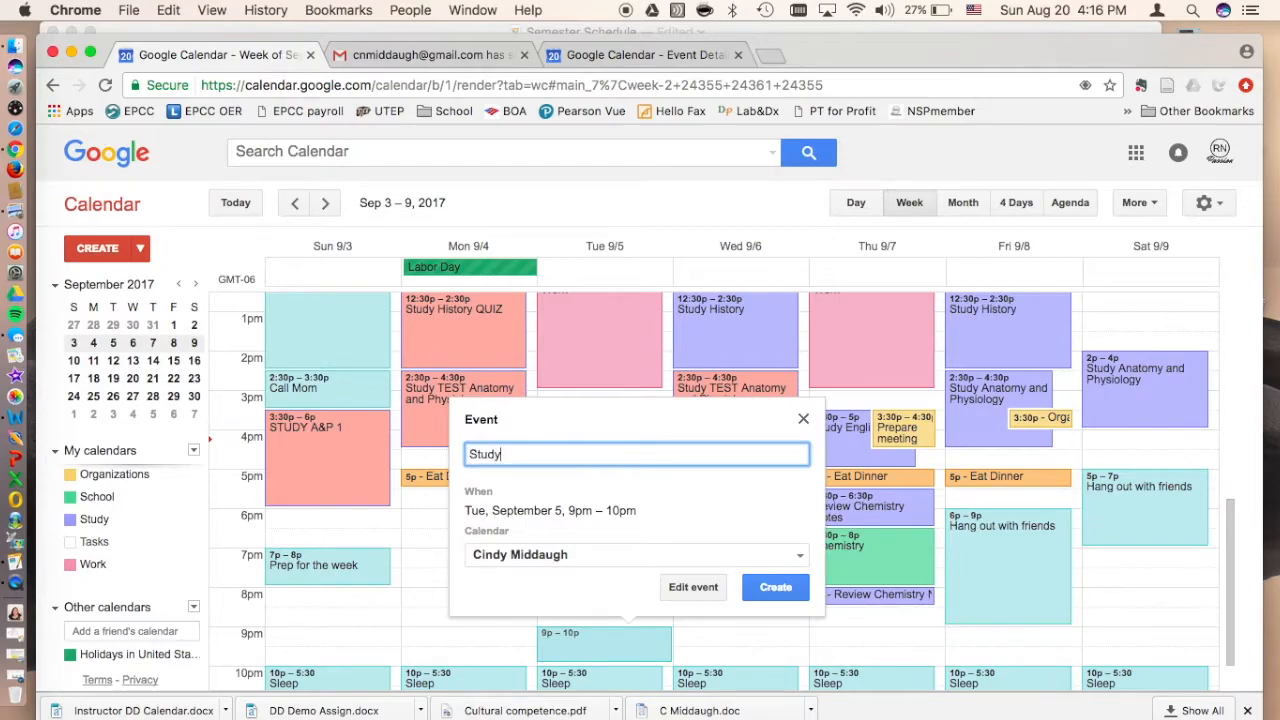
{"action": "type", "text": " for History Quiz"}
Step: Assign the Study for History Quiz event to the Study calendar, give it the light red color and save it
{"action": "left_click", "coordinate": [553, 545]}
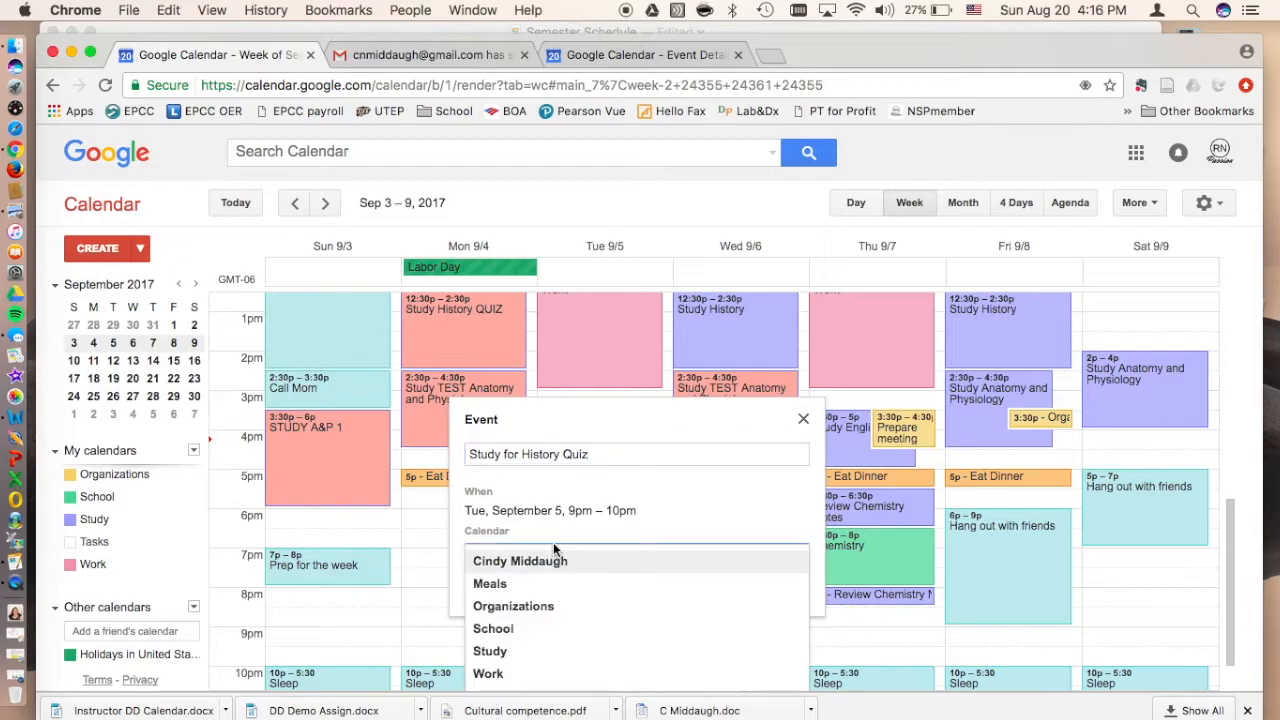
{"action": "left_click", "coordinate": [511, 652]}
{"action": "left_click", "coordinate": [682, 590]}
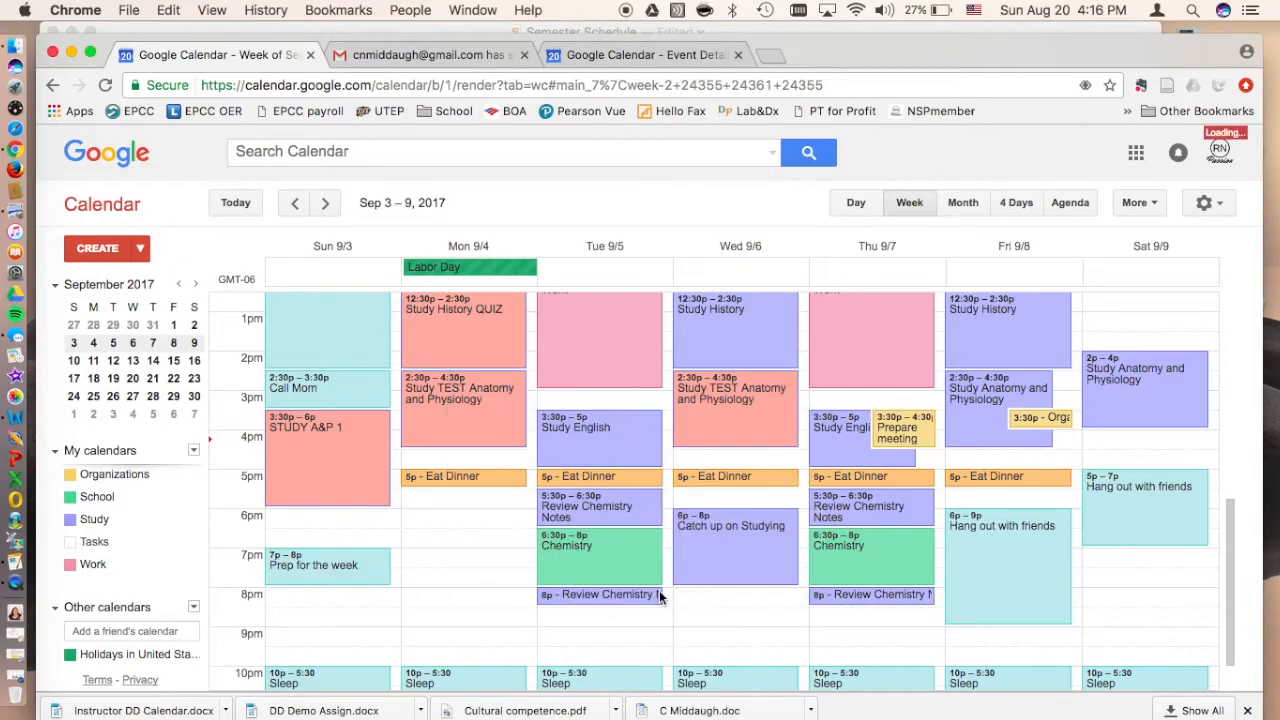
{"action": "left_click", "coordinate": [331, 630]}
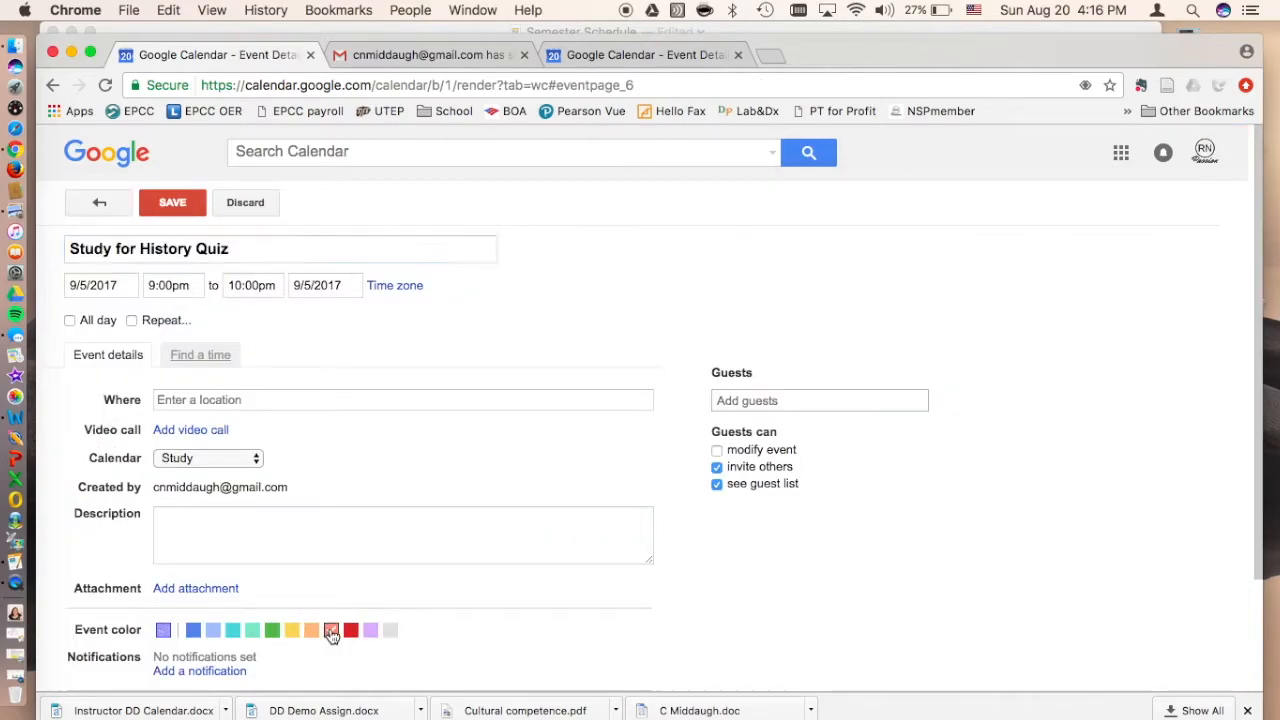
{"action": "left_click", "coordinate": [171, 203]}
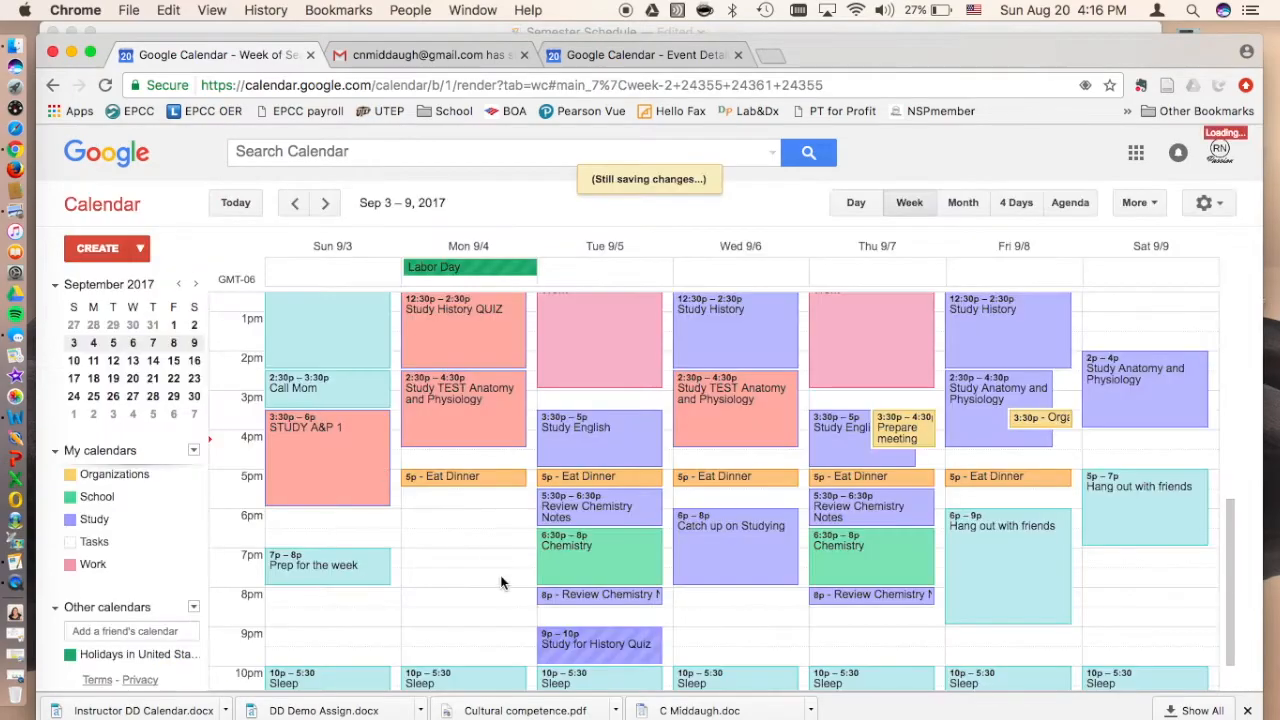
Step: Set Tuesday's Study for History Quiz event to start at 8:00pm and extend its end to 10pm
{"action": "left_click", "coordinate": [612, 632]}
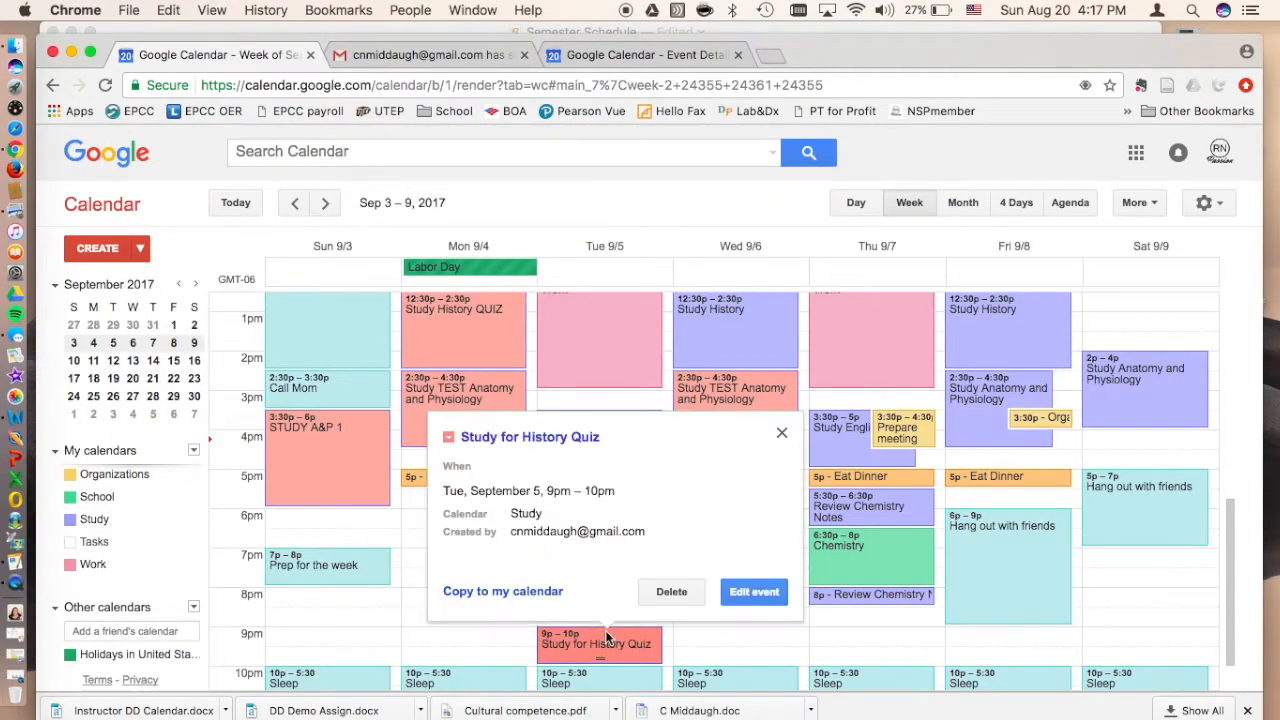
{"action": "left_click", "coordinate": [757, 592]}
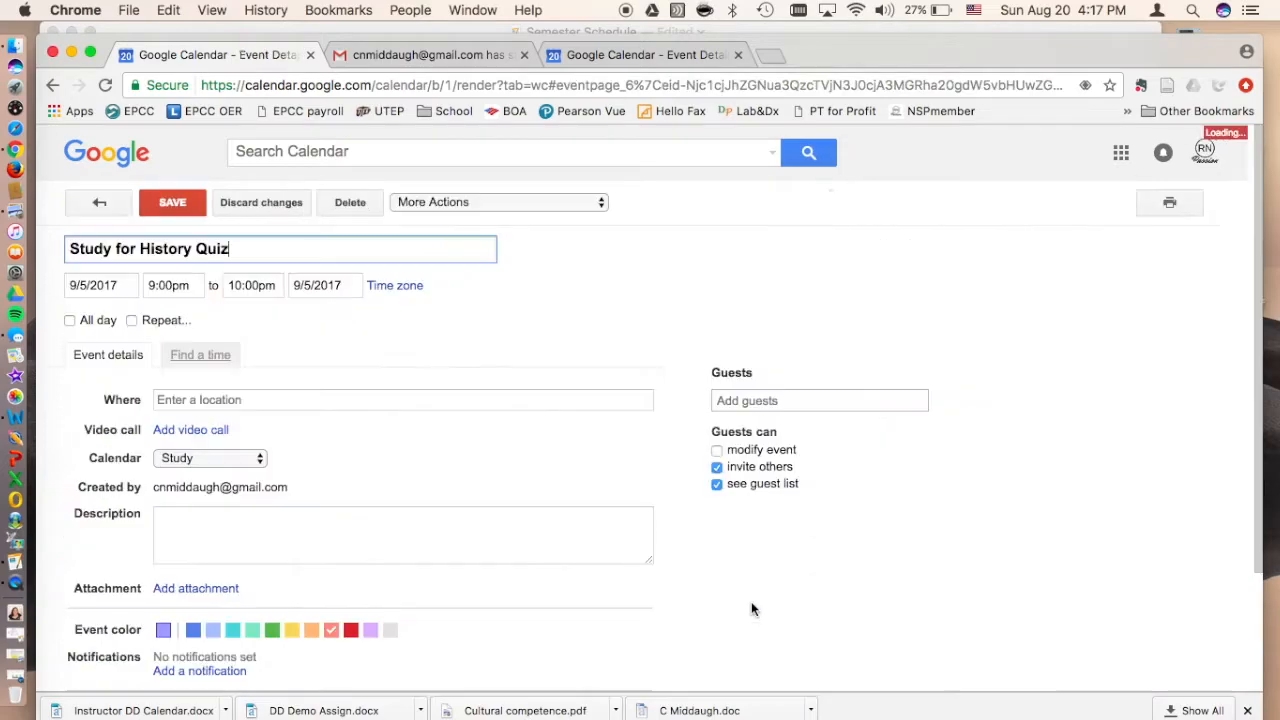
{"action": "left_click", "coordinate": [176, 288]}
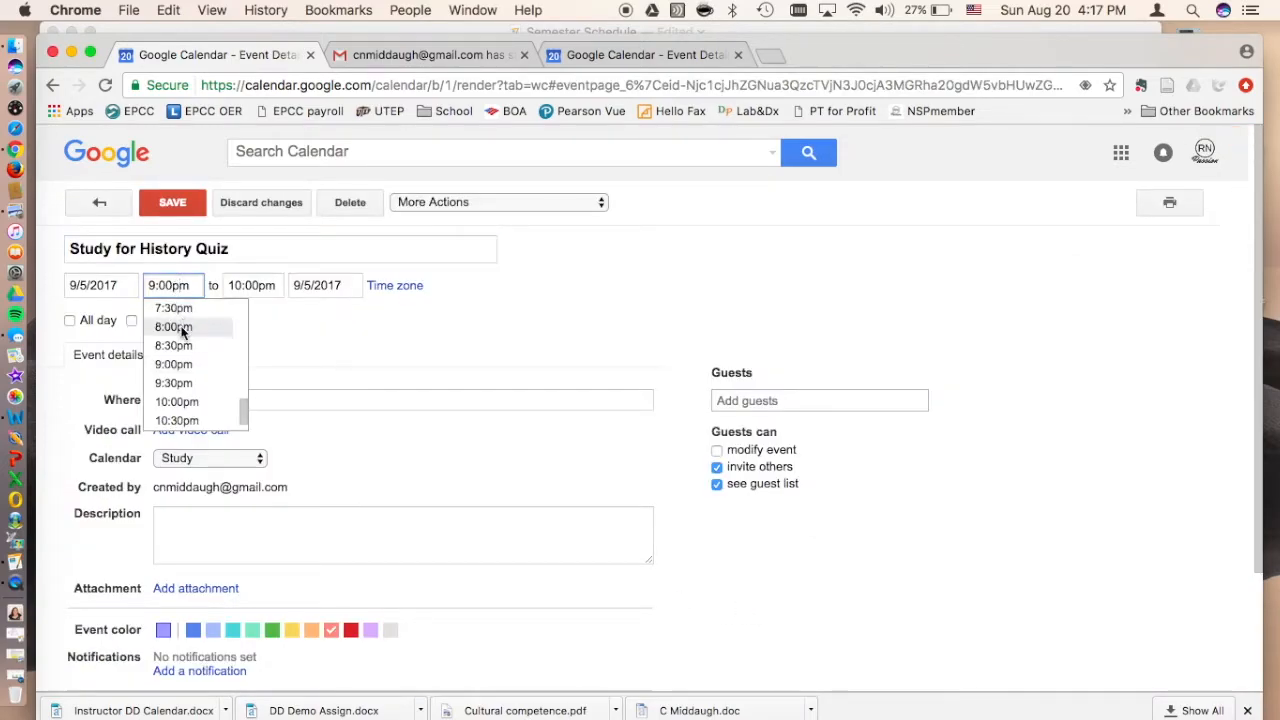
{"action": "left_click", "coordinate": [183, 327]}
{"action": "left_click", "coordinate": [172, 203]}
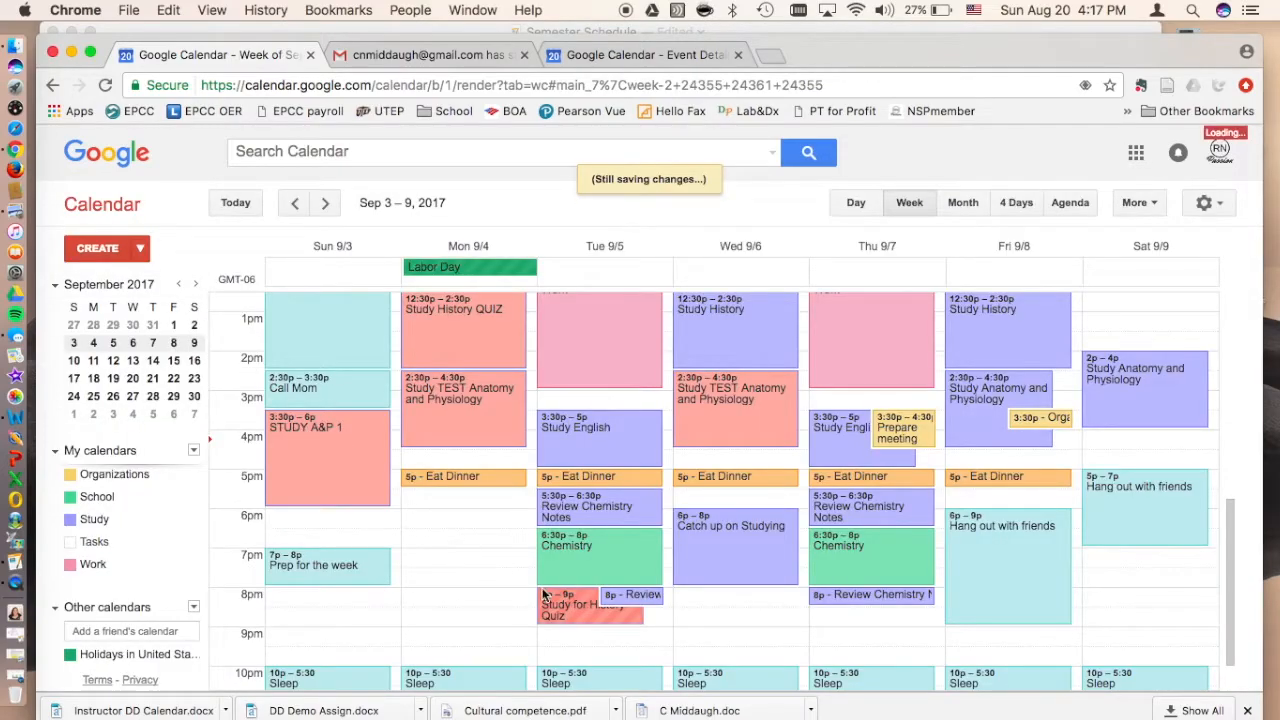
{"action": "left_click_drag", "start_coordinate": [584, 620], "coordinate": [583, 656]}
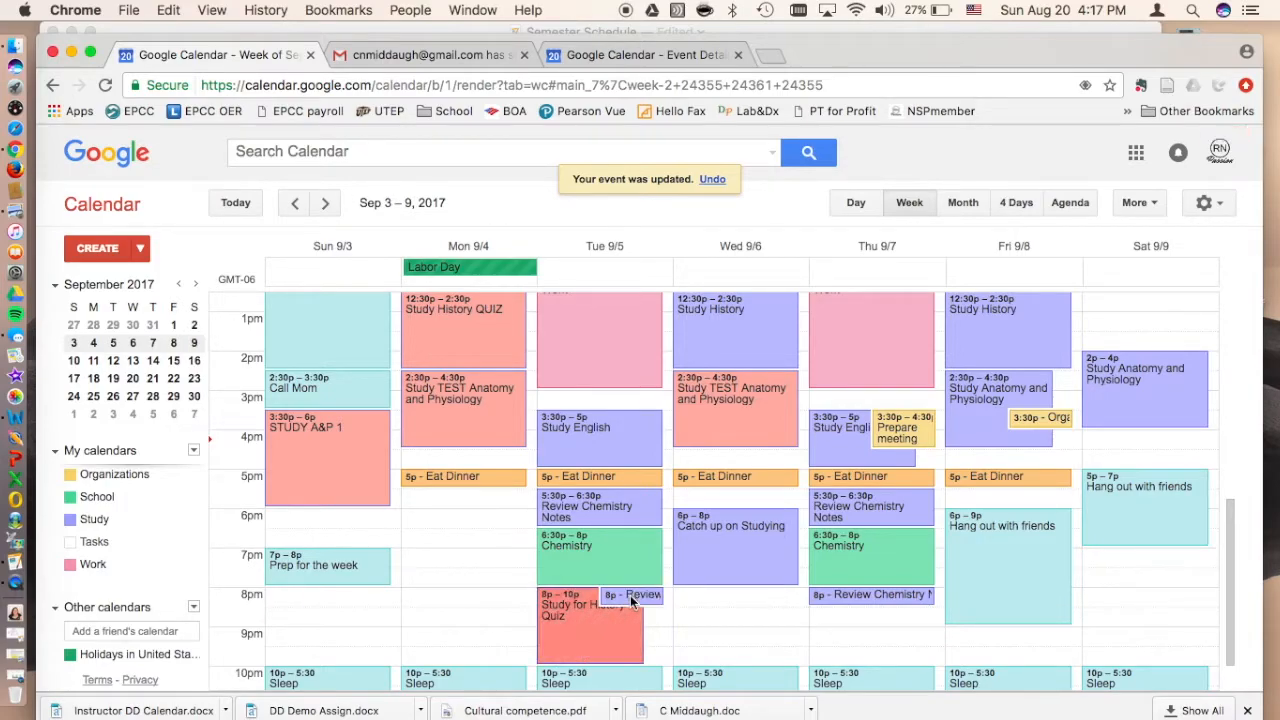
Step: Check Tuesday's 8pm Review Chemistry Notes event and shift the Study for History Quiz block to 8:30pm–10pm
{"action": "left_click", "coordinate": [636, 597]}
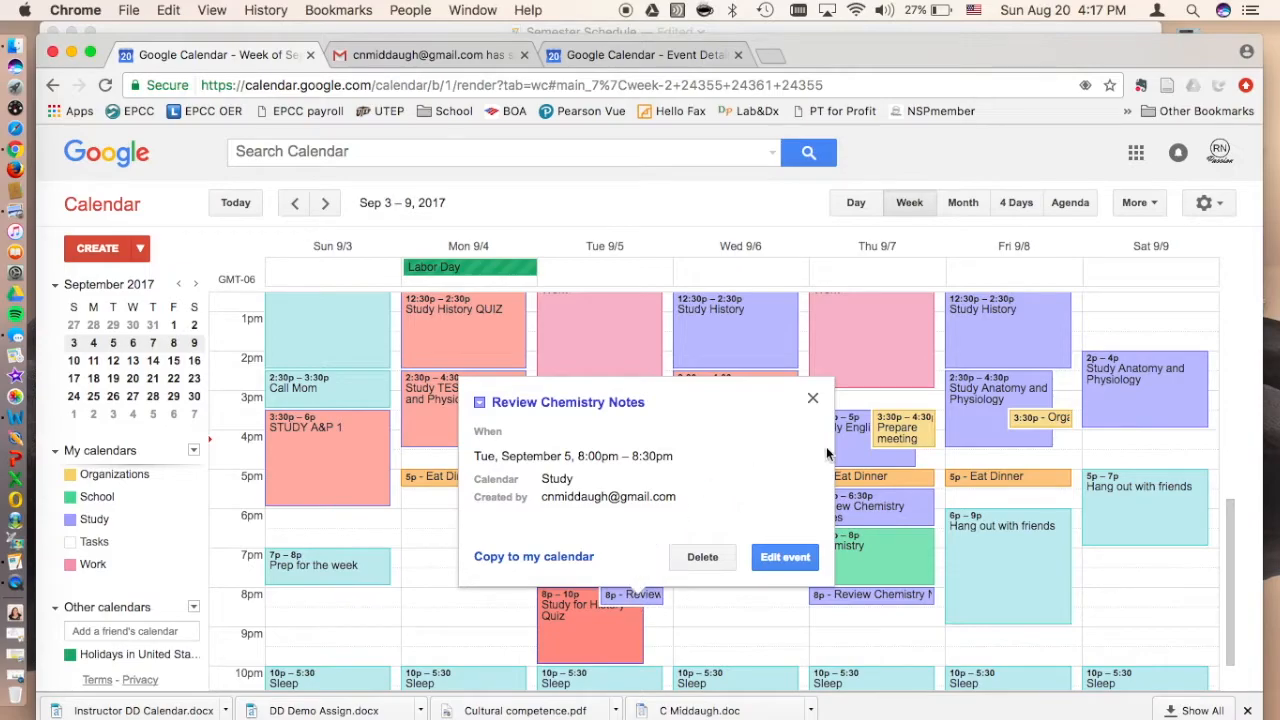
{"action": "left_click", "coordinate": [812, 399]}
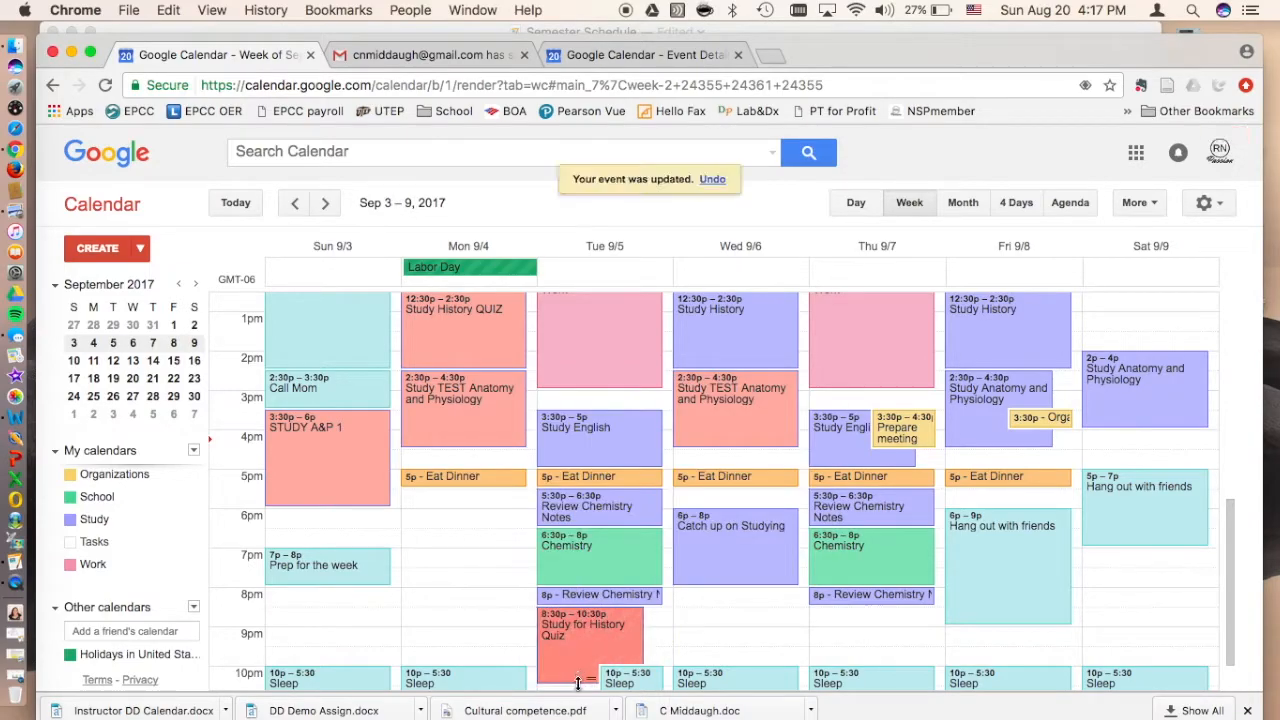
{"action": "scroll", "coordinate": [716, 567], "scroll_direction": "down", "scroll_amount": 1}
{"action": "scroll", "coordinate": [716, 559], "scroll_direction": "up", "scroll_amount": 3}
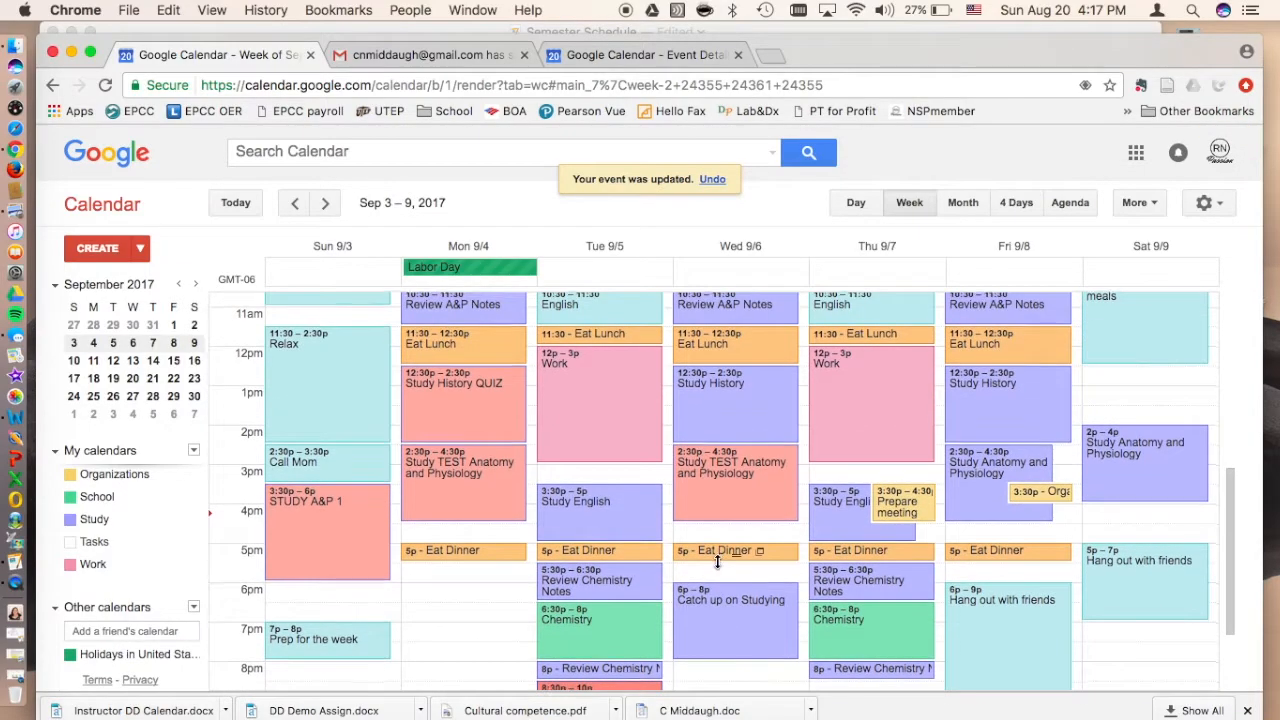
Step: Open Friday, September 8's 7:30am Review History/A&P Notes event and retitle it "Study A&P Exam 1"
{"action": "scroll", "coordinate": [717, 561], "scroll_direction": "up", "scroll_amount": 1}
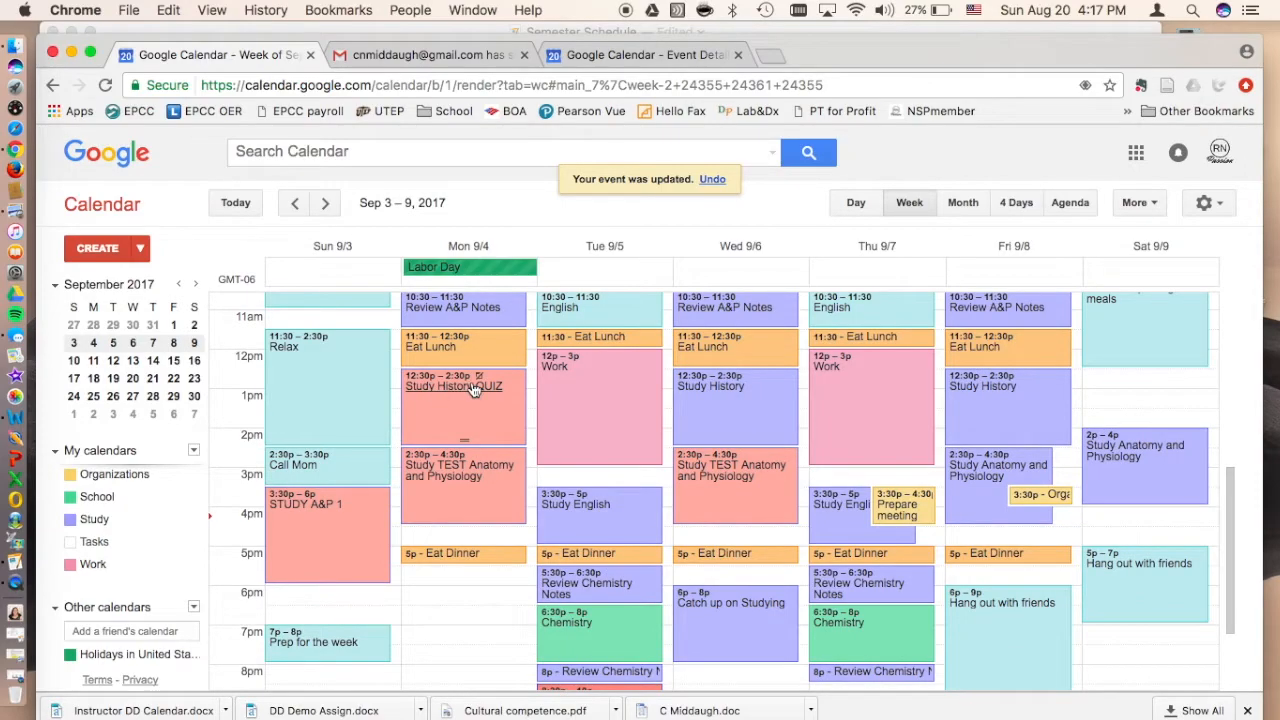
{"action": "scroll", "coordinate": [563, 494], "scroll_direction": "down", "scroll_amount": 1}
{"action": "scroll", "coordinate": [737, 633], "scroll_direction": "up", "scroll_amount": 6}
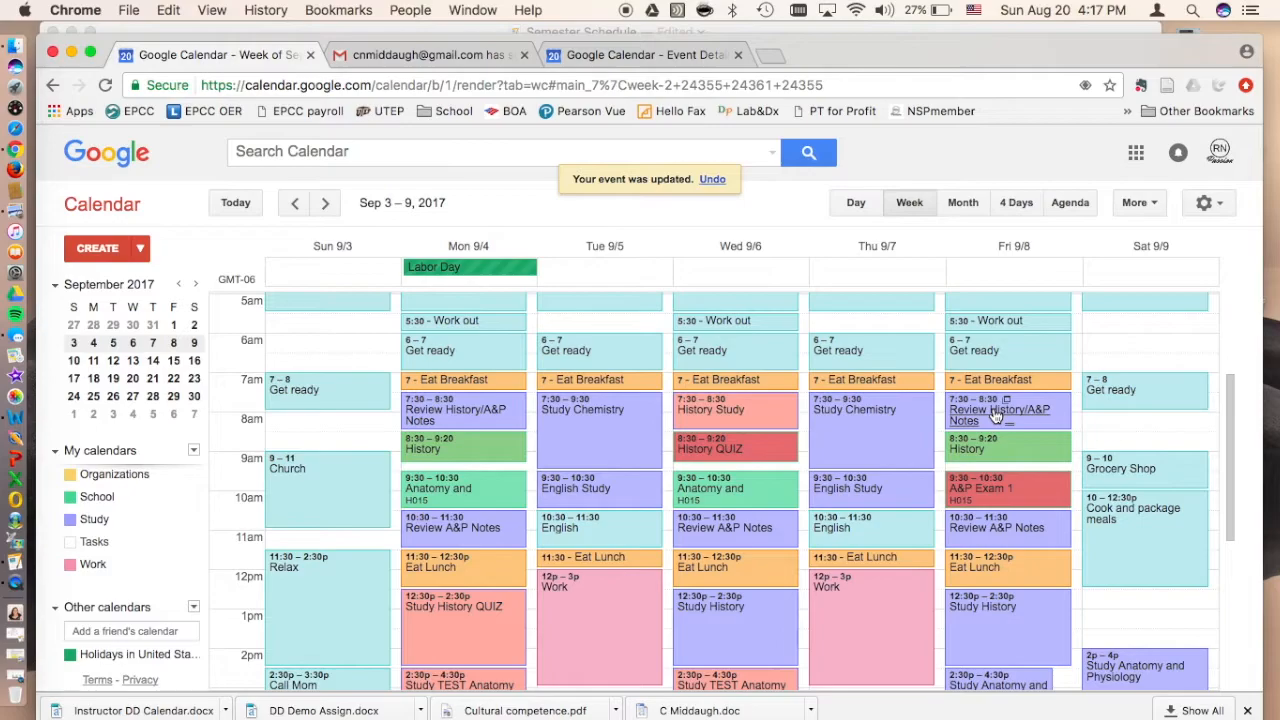
{"action": "left_click", "coordinate": [995, 418]}
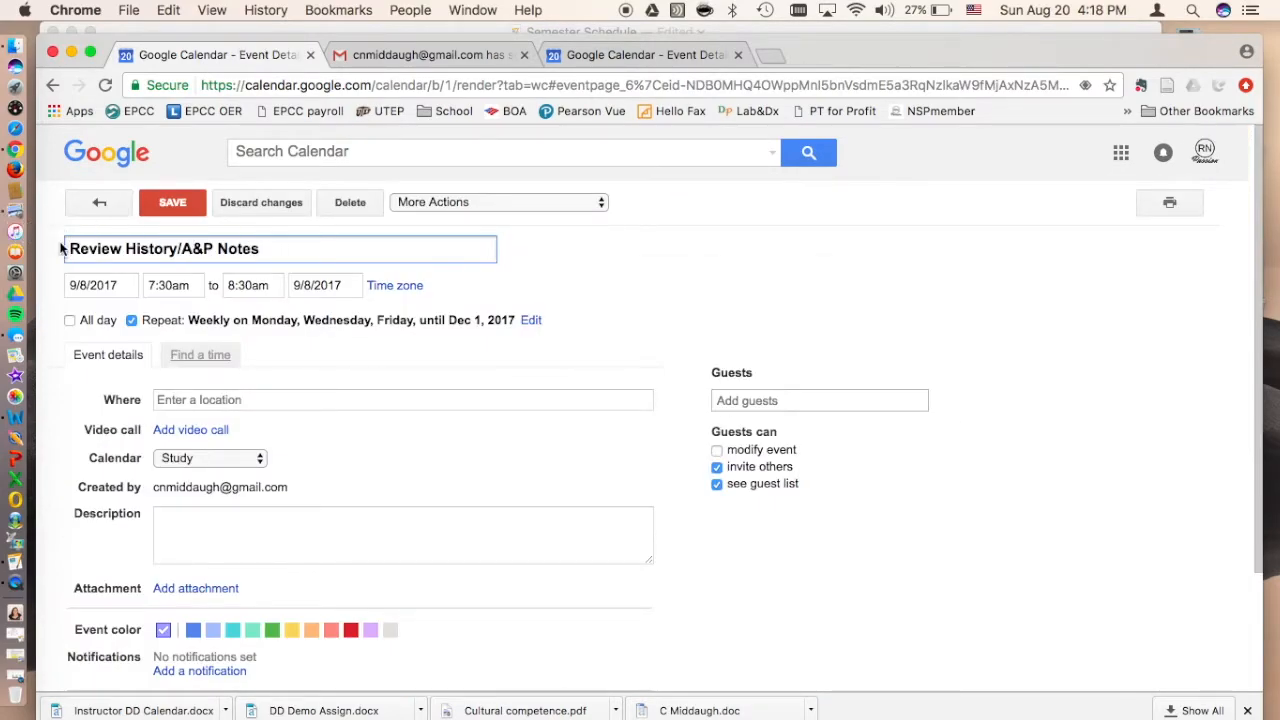
{"action": "left_click_drag", "start_coordinate": [70, 245], "coordinate": [280, 265]}
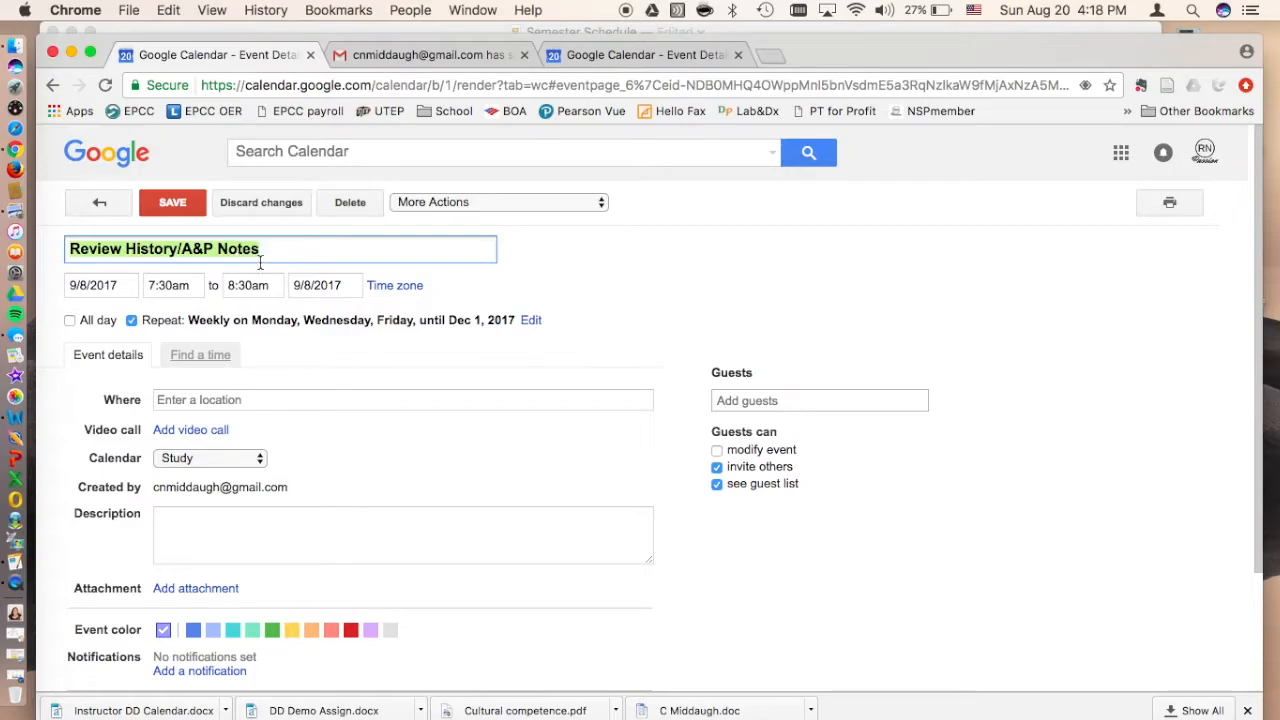
{"action": "type", "text": "Study A"}
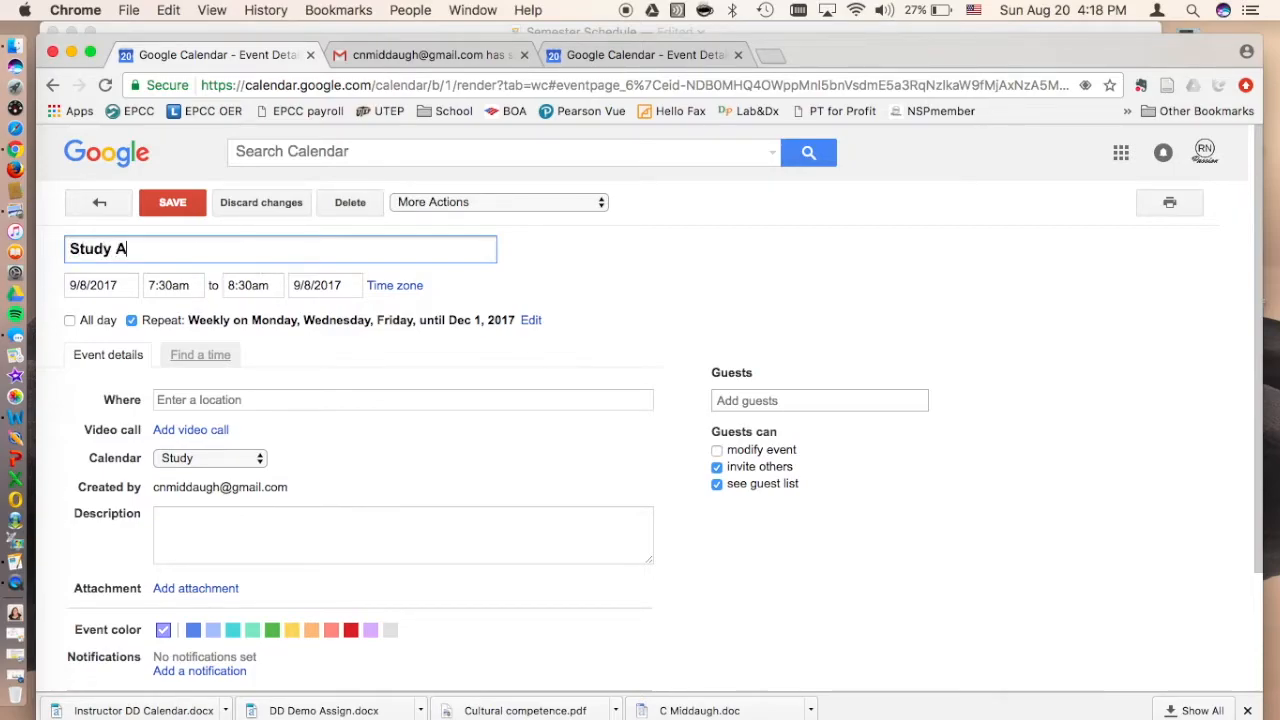
{"action": "type", "text": "Y"}
{"action": "key", "text": "BackSpace"}
{"action": "type", "text": "&P Exam 1"}
Step: Give the Study A&P Exam 1 event the light red color and save the changes for only this event
{"action": "left_click", "coordinate": [331, 629]}
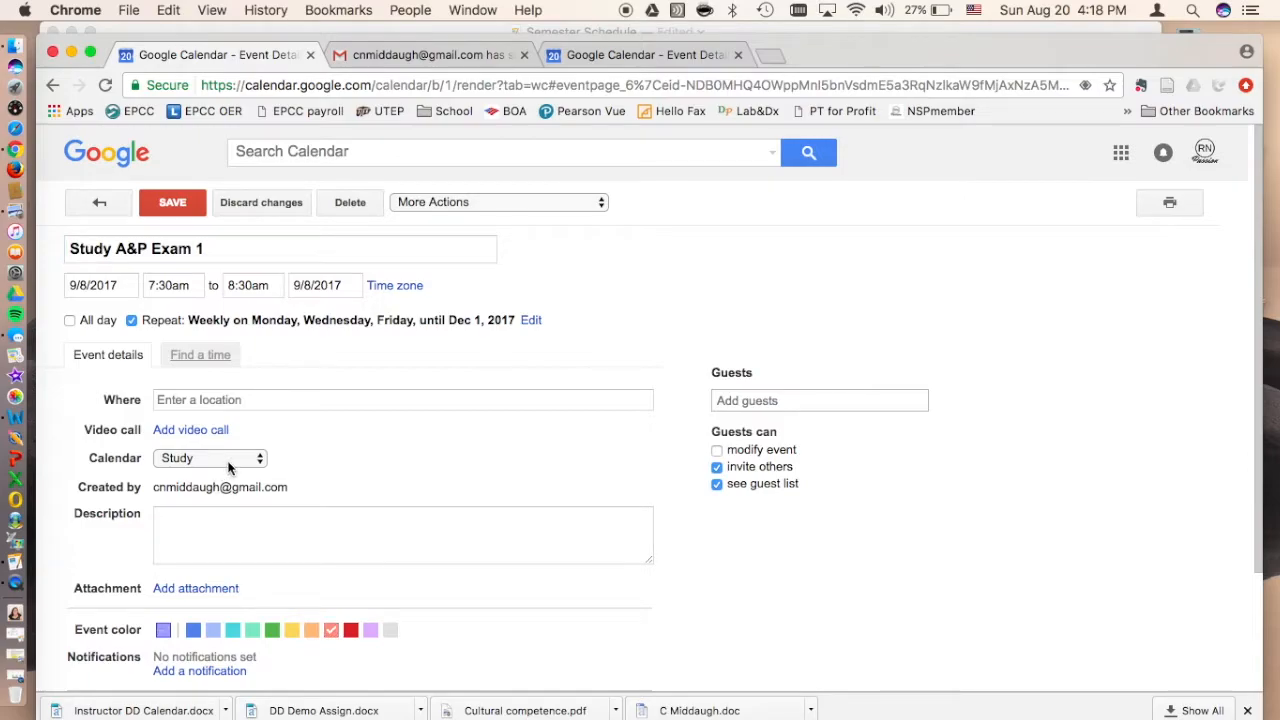
{"action": "left_click", "coordinate": [172, 205]}
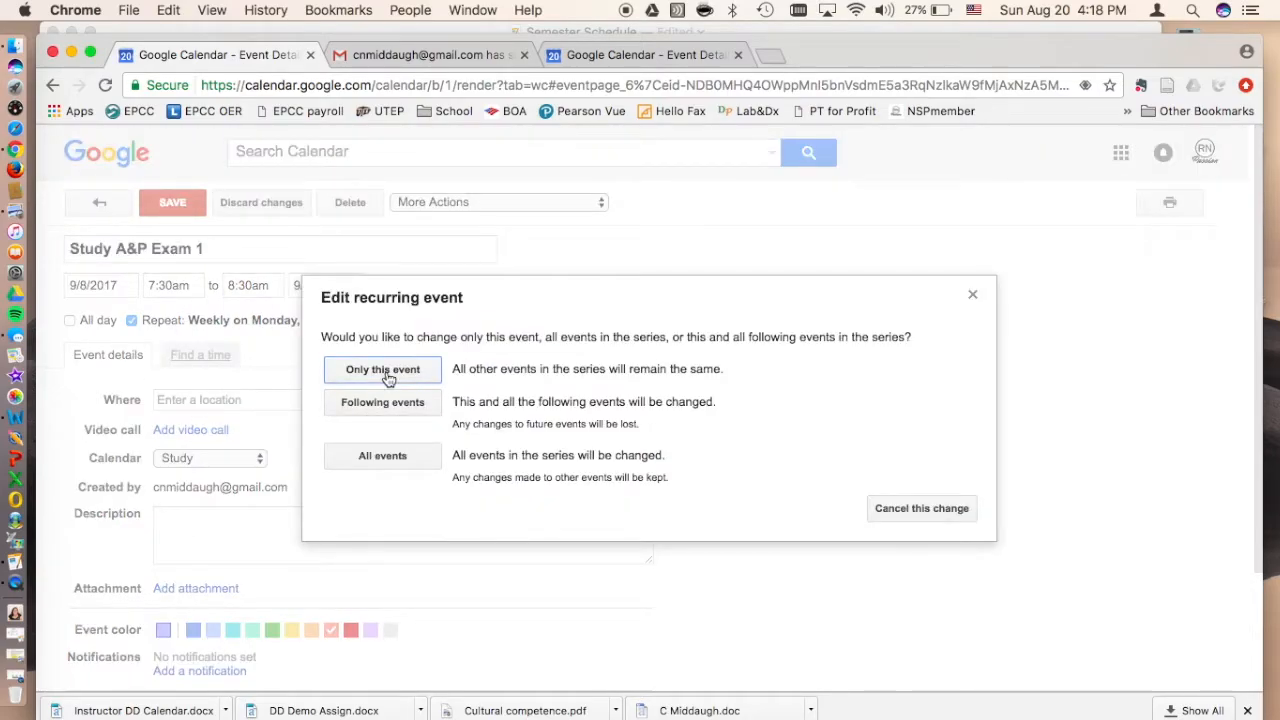
{"action": "left_click", "coordinate": [383, 370]}
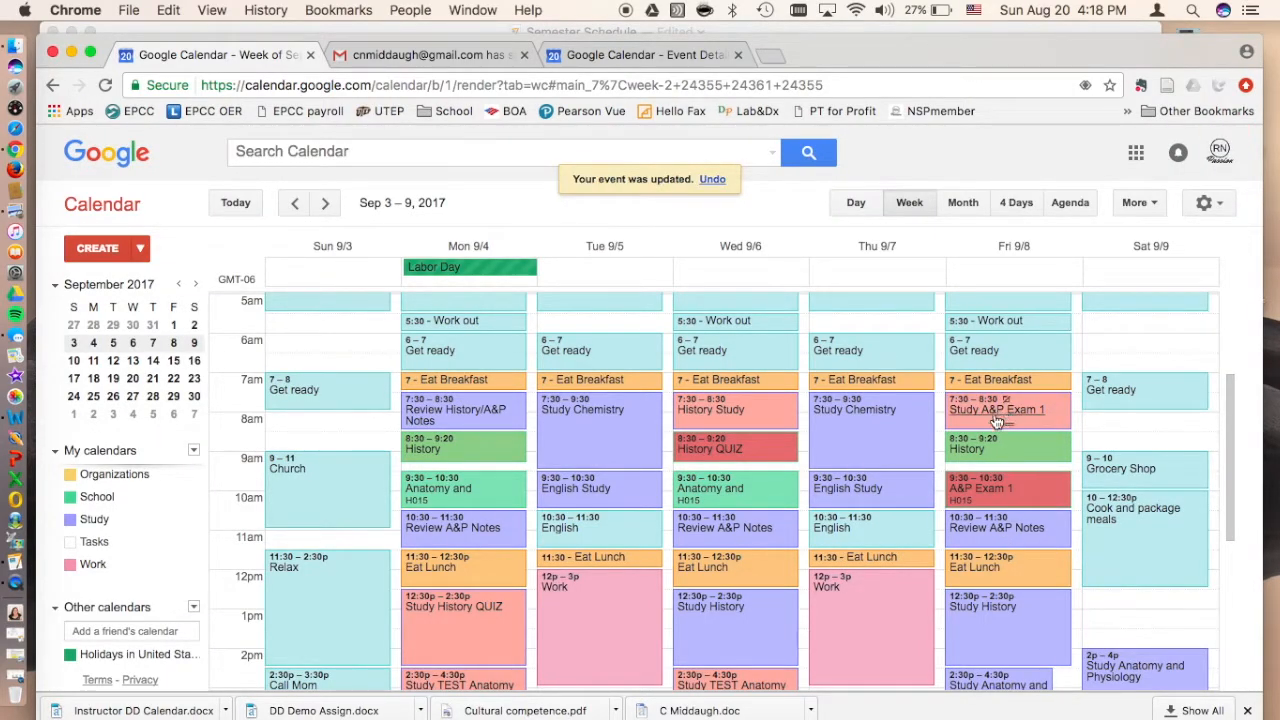
Step: Add a 5-hour notification to Sunday's 3:30pm STUDY A&P 1 event and save it for only this event
{"action": "scroll", "coordinate": [977, 598], "scroll_direction": "down", "scroll_amount": 3}
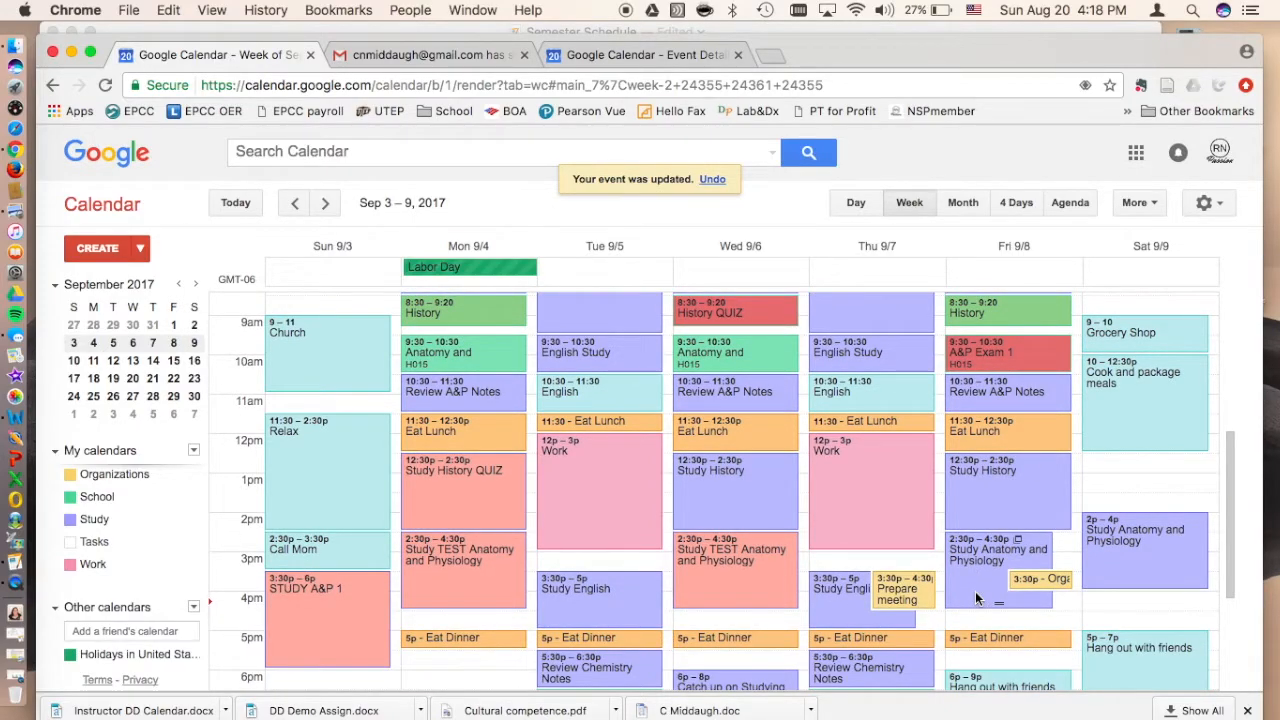
{"action": "scroll", "coordinate": [977, 598], "scroll_direction": "up", "scroll_amount": 2}
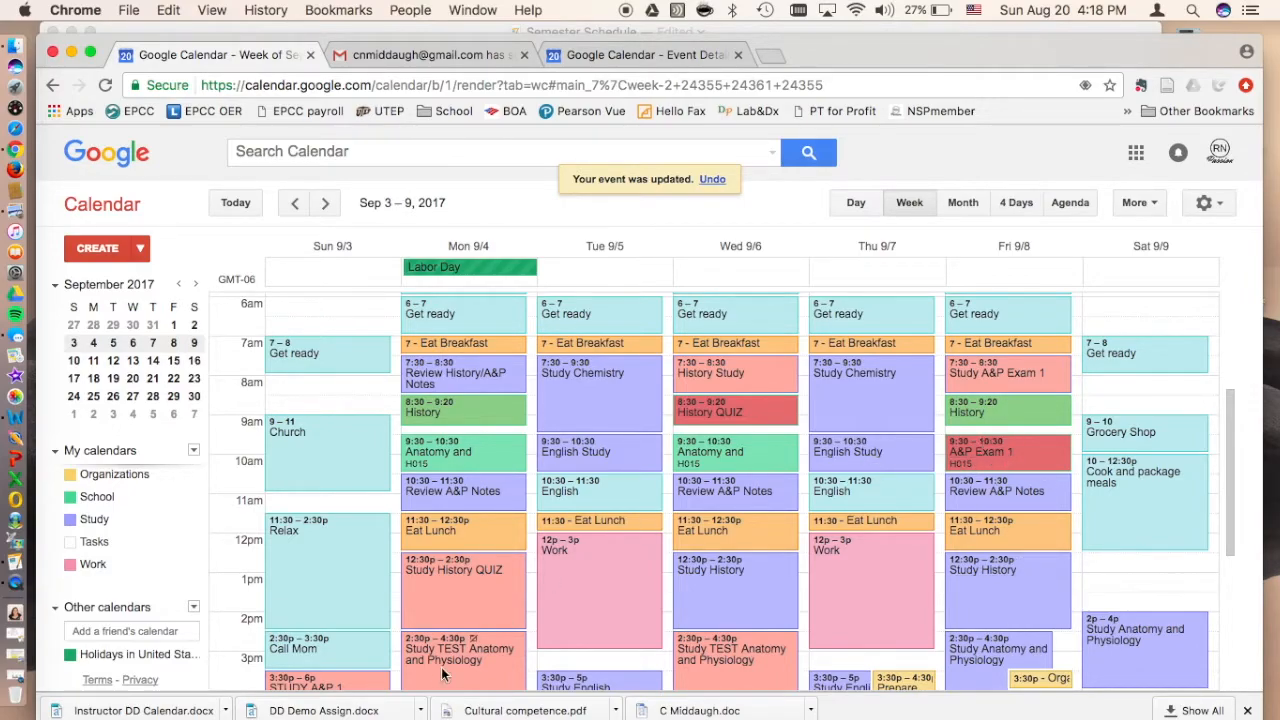
{"action": "scroll", "coordinate": [357, 640], "scroll_direction": "down", "scroll_amount": 2}
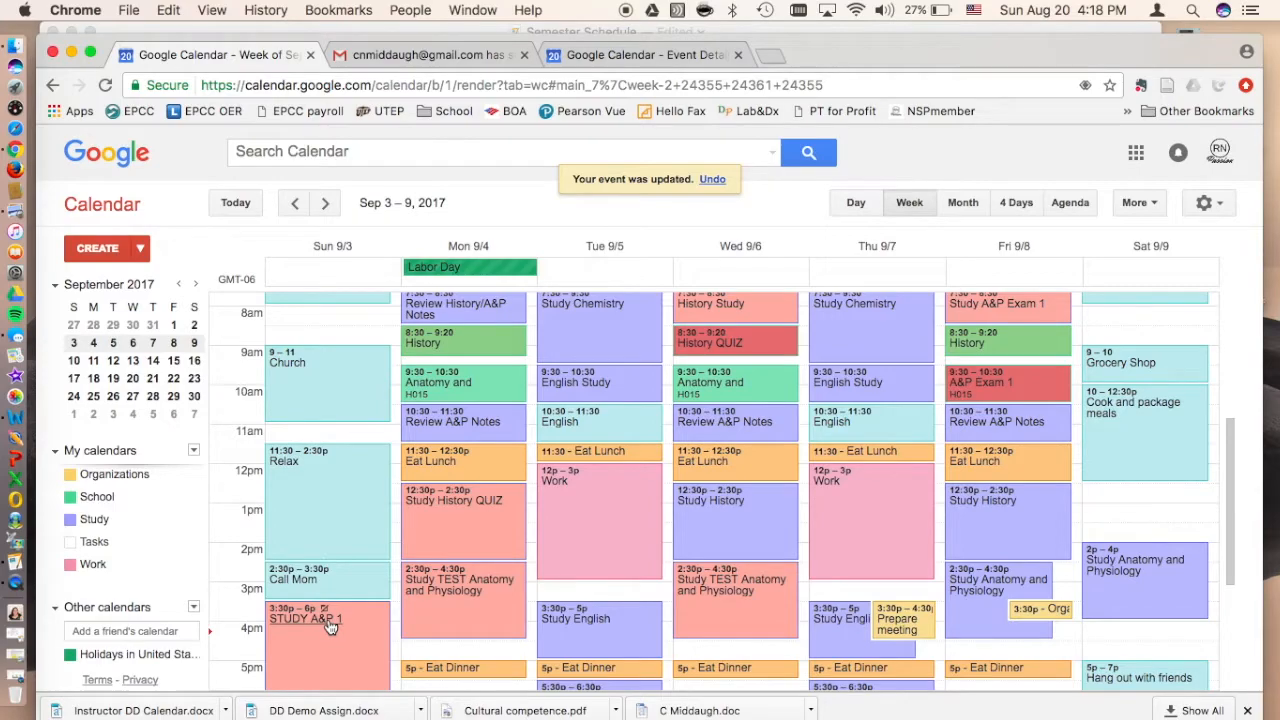
{"action": "double_click", "coordinate": [328, 622]}
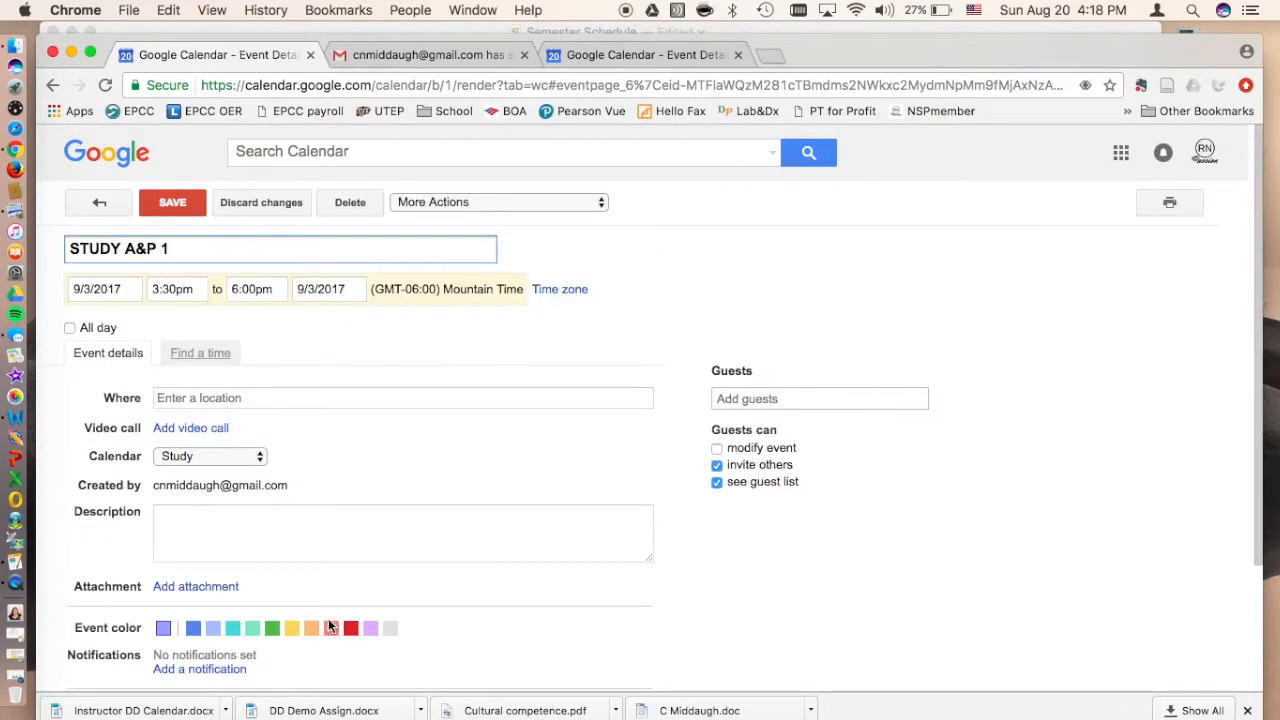
{"action": "scroll", "coordinate": [316, 420], "scroll_direction": "down", "scroll_amount": 2}
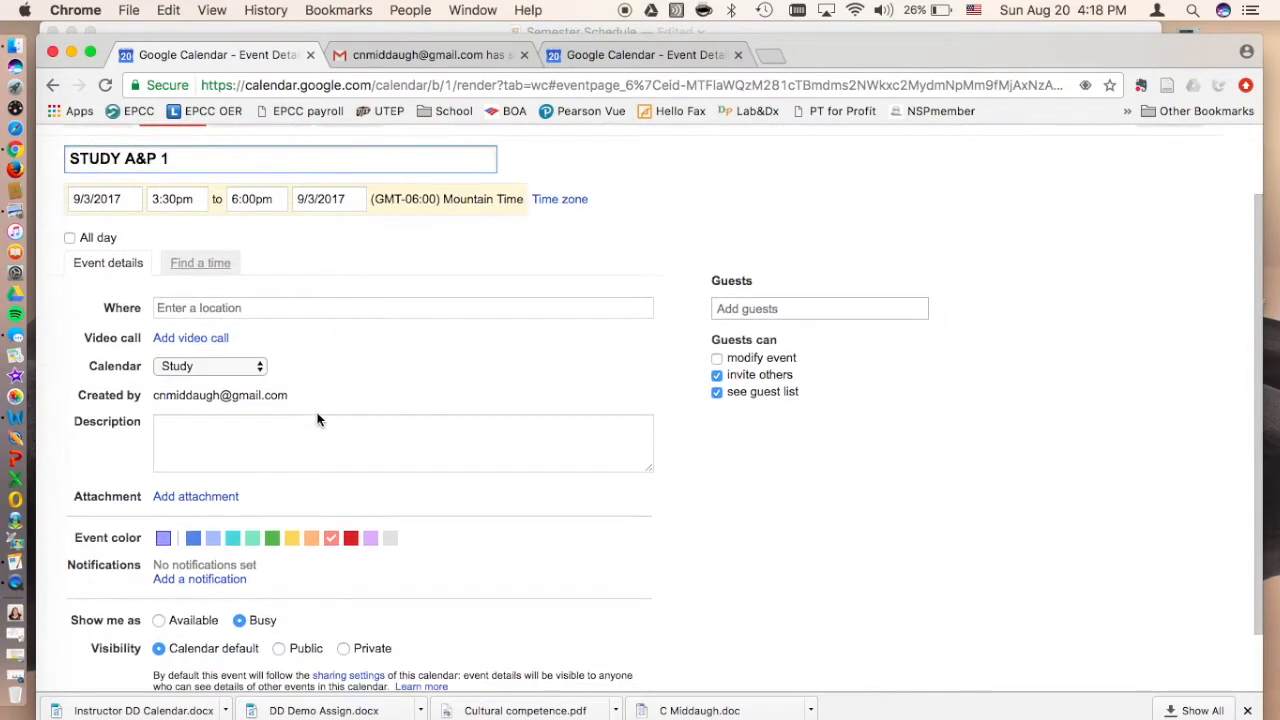
{"action": "scroll", "coordinate": [317, 420], "scroll_direction": "down", "scroll_amount": 2}
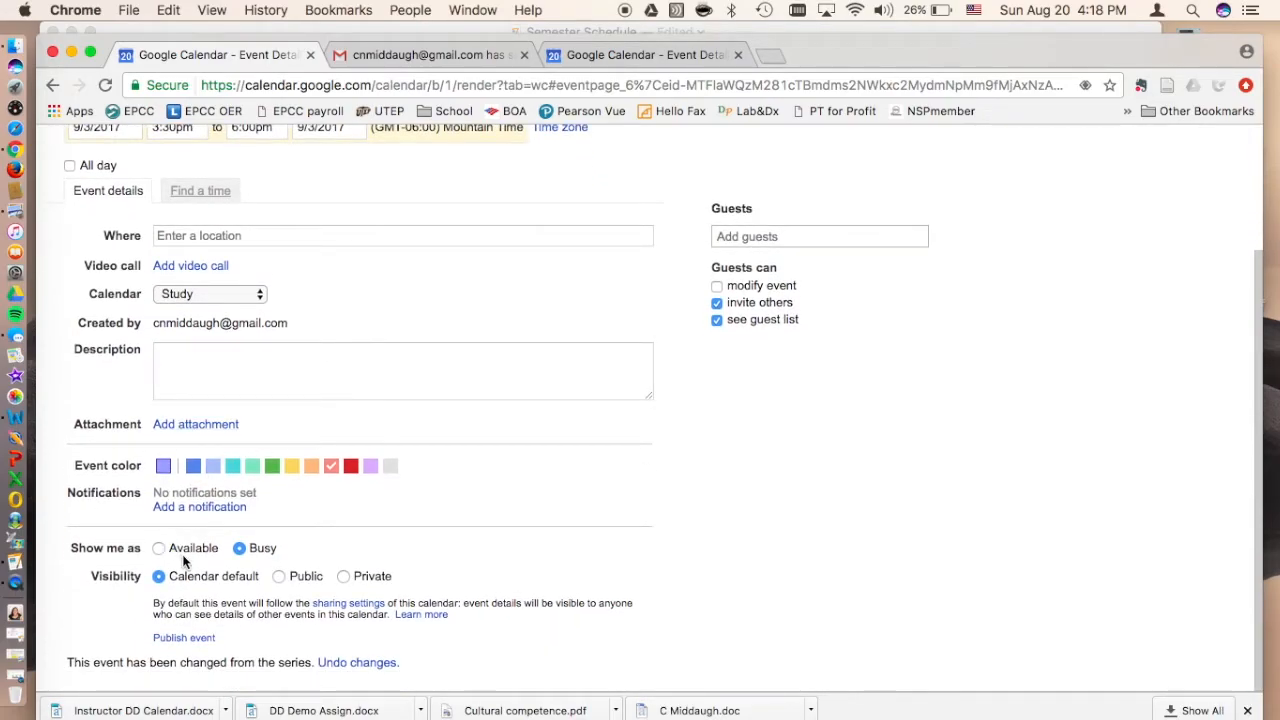
{"action": "left_click", "coordinate": [178, 508]}
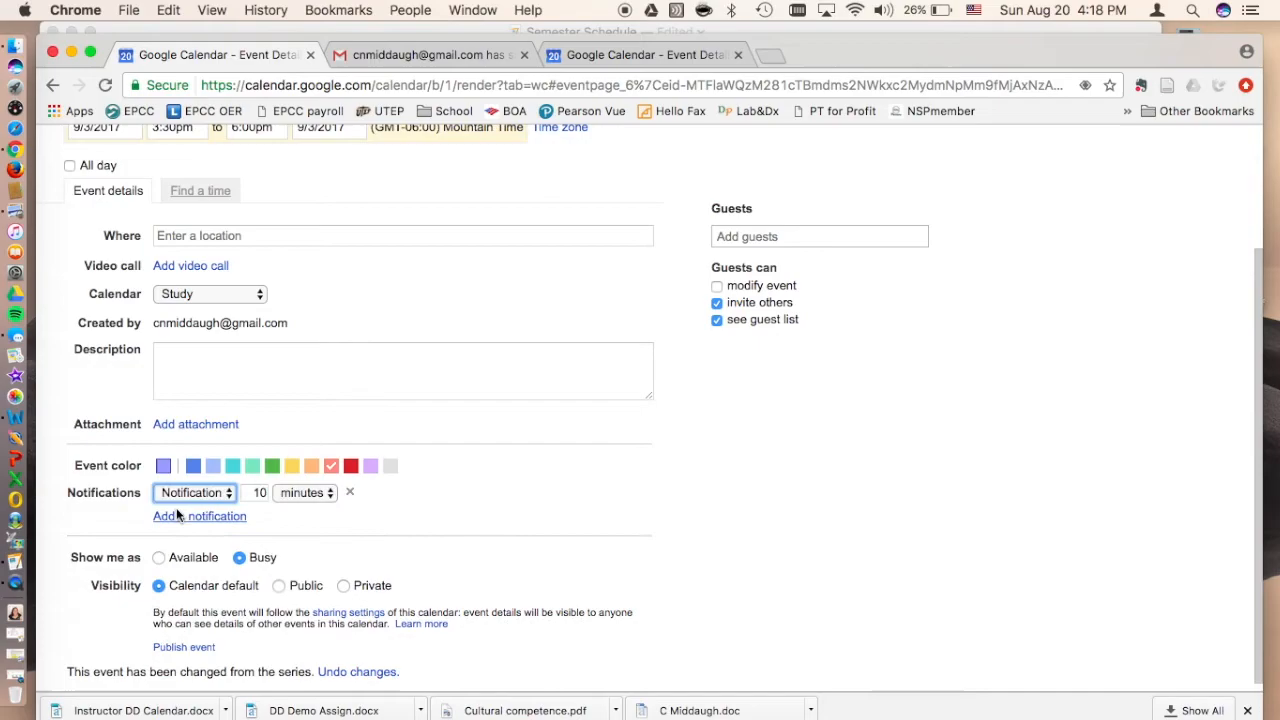
{"action": "double_click", "coordinate": [265, 492]}
{"action": "scroll", "coordinate": [265, 492], "scroll_direction": "up", "scroll_amount": 2}
{"action": "type", "text": "5"}
{"action": "left_click", "coordinate": [311, 588]}
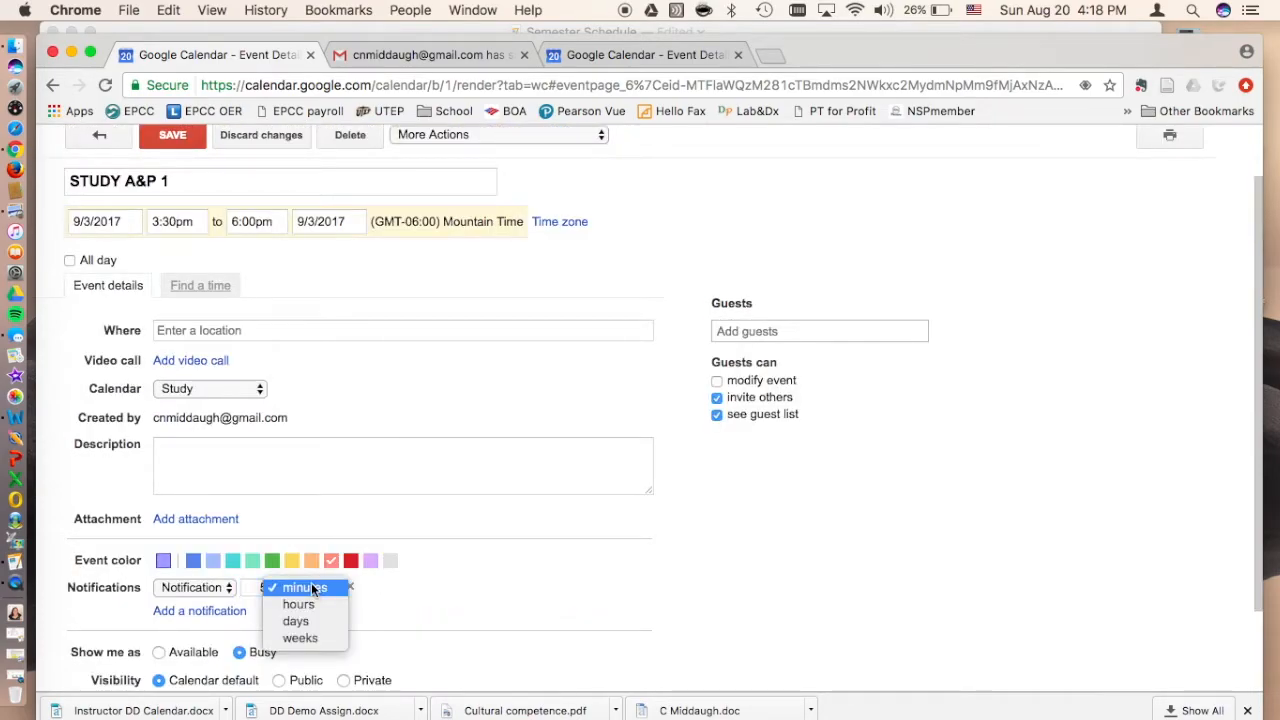
{"action": "left_click", "coordinate": [309, 602]}
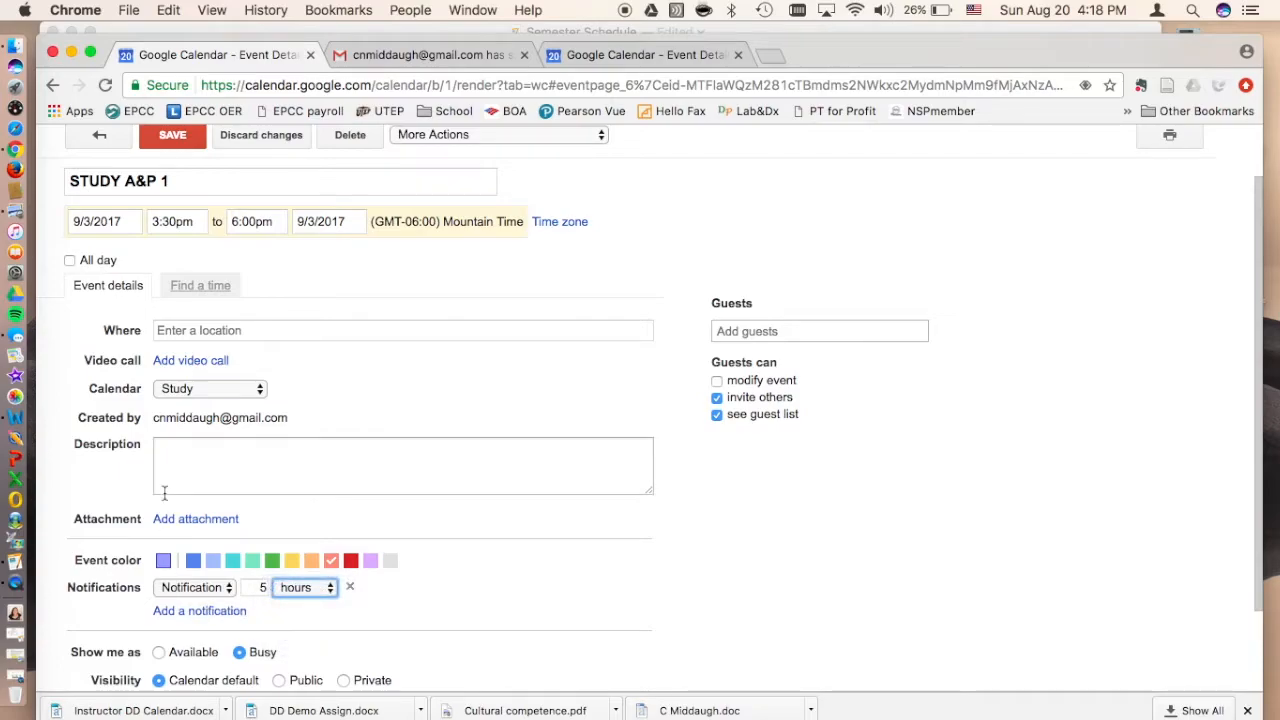
{"action": "left_click", "coordinate": [172, 140]}
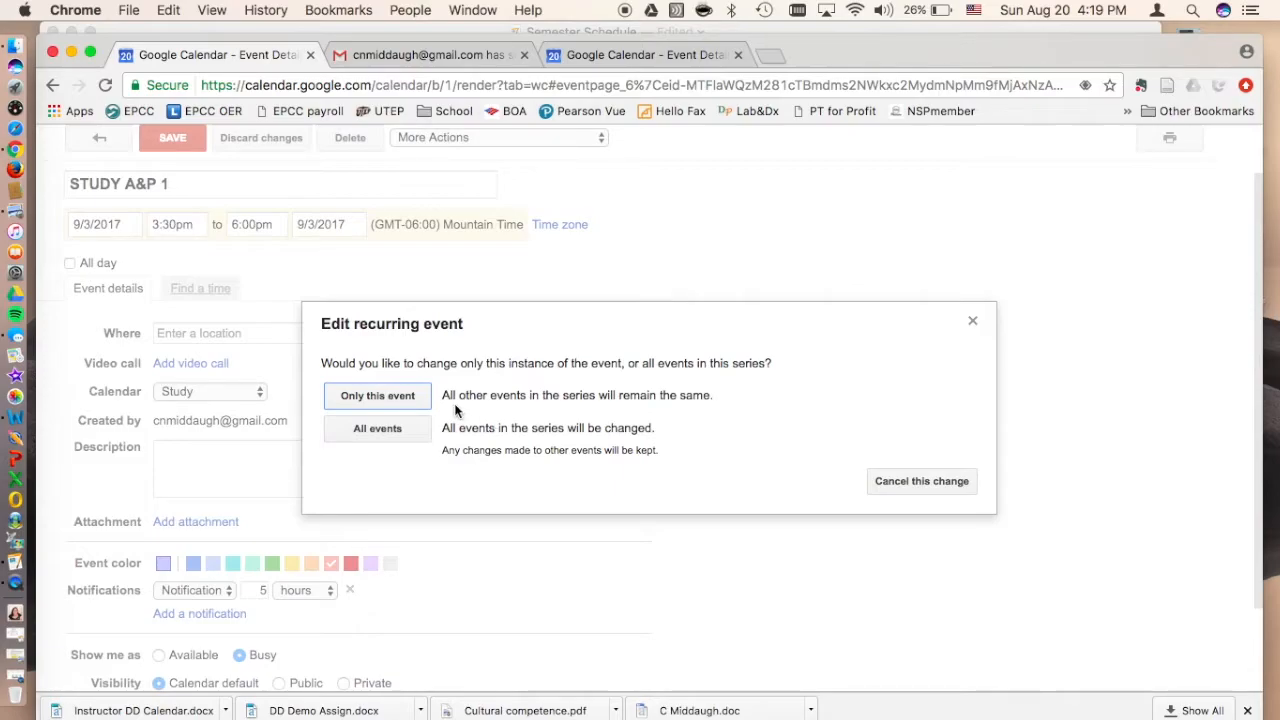
{"action": "left_click", "coordinate": [408, 395]}
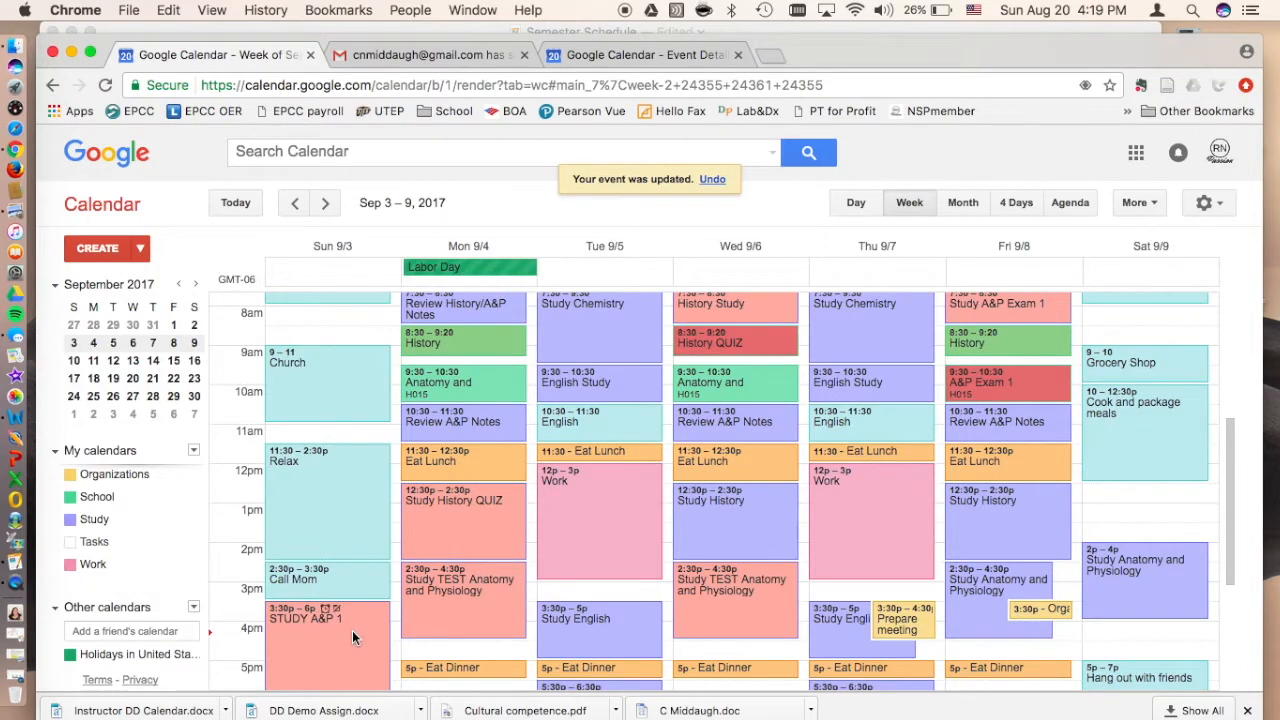
Step: Add a second notification of 1 hour to Sunday's STUDY A&P 1 event and save it for only this event
{"action": "scroll", "coordinate": [352, 630], "scroll_direction": "down", "scroll_amount": 2}
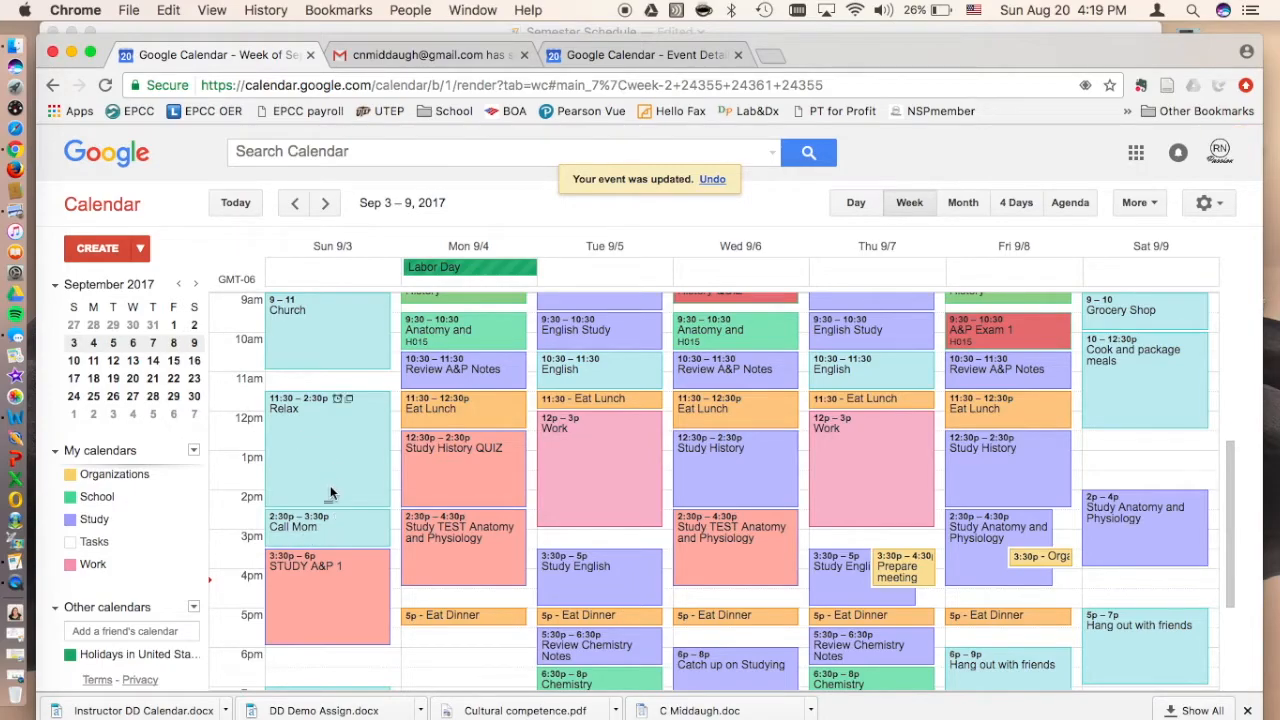
{"action": "scroll", "coordinate": [330, 500], "scroll_direction": "down", "scroll_amount": 1}
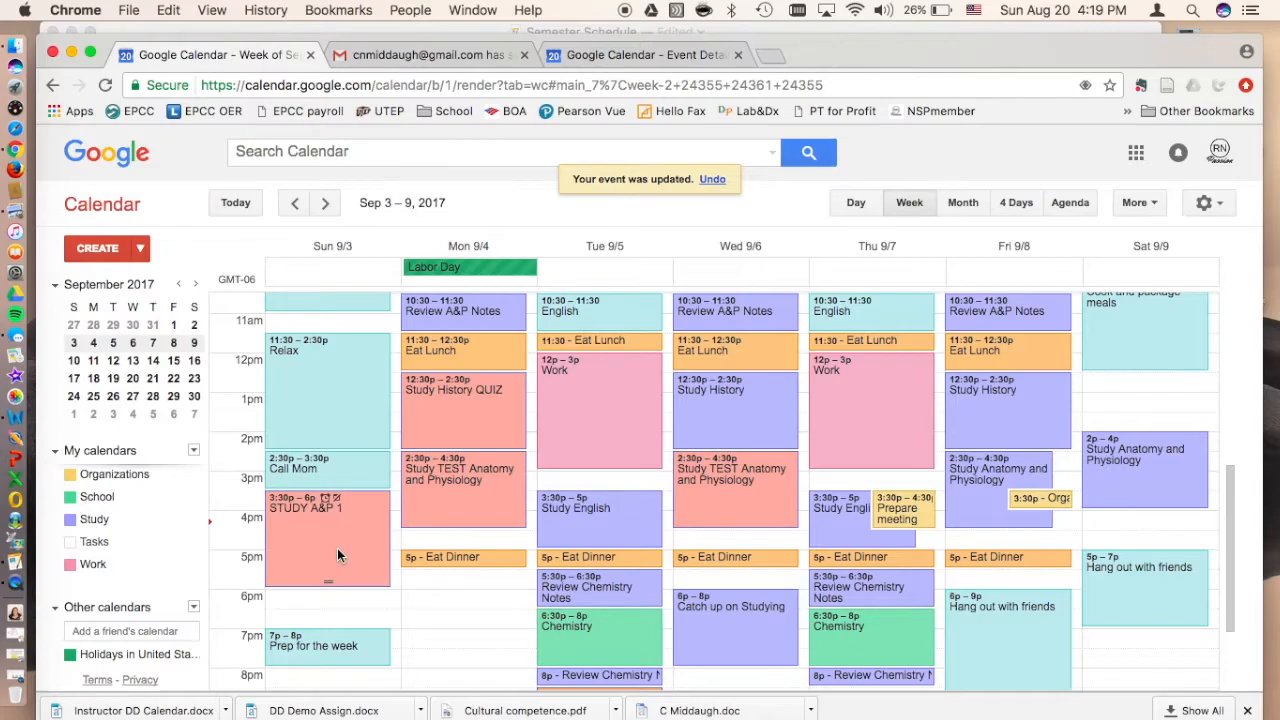
{"action": "double_click", "coordinate": [337, 548]}
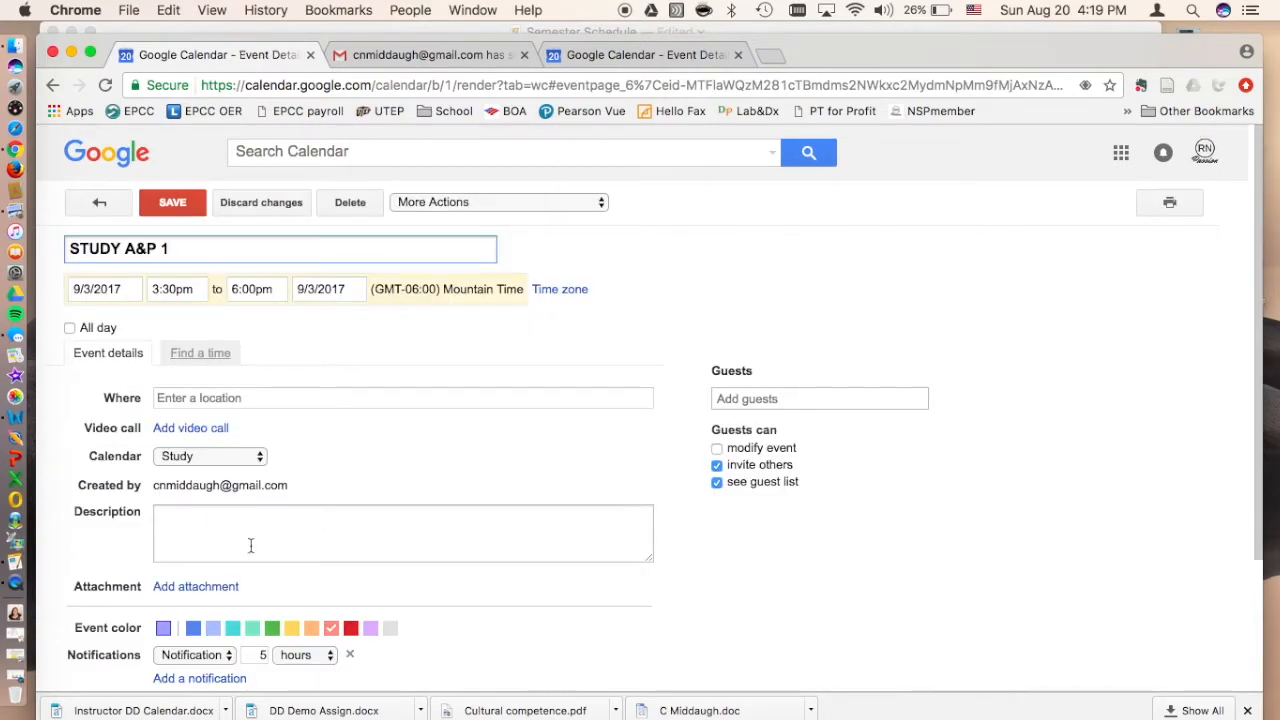
{"action": "scroll", "coordinate": [235, 595], "scroll_direction": "down", "scroll_amount": 1}
{"action": "left_click", "coordinate": [223, 611]}
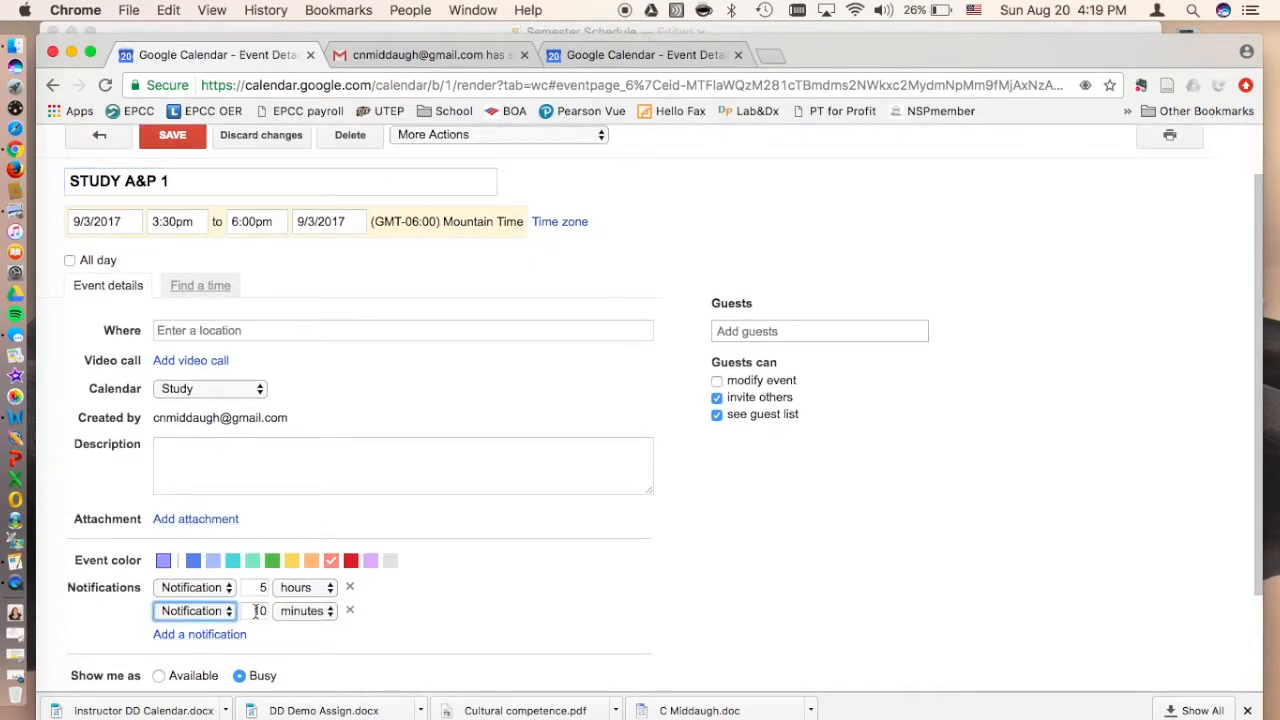
{"action": "left_click", "coordinate": [258, 611]}
{"action": "left_click", "coordinate": [293, 611]}
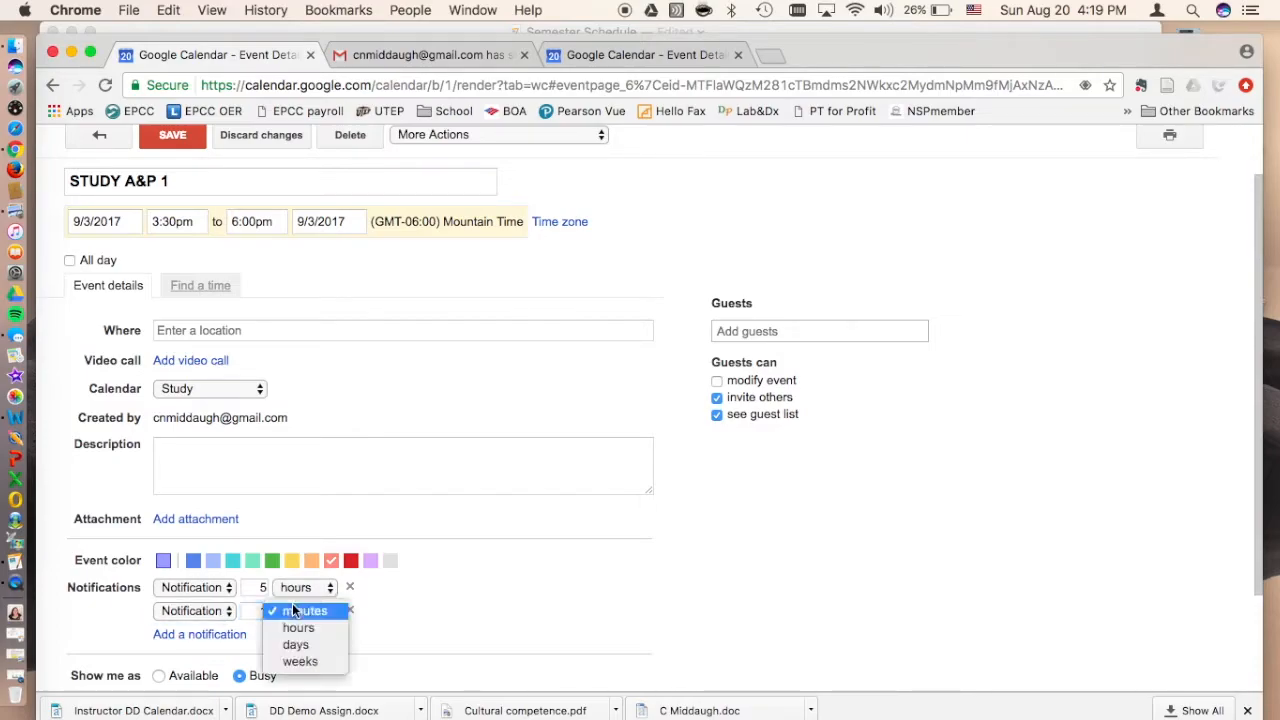
{"action": "left_click", "coordinate": [298, 627]}
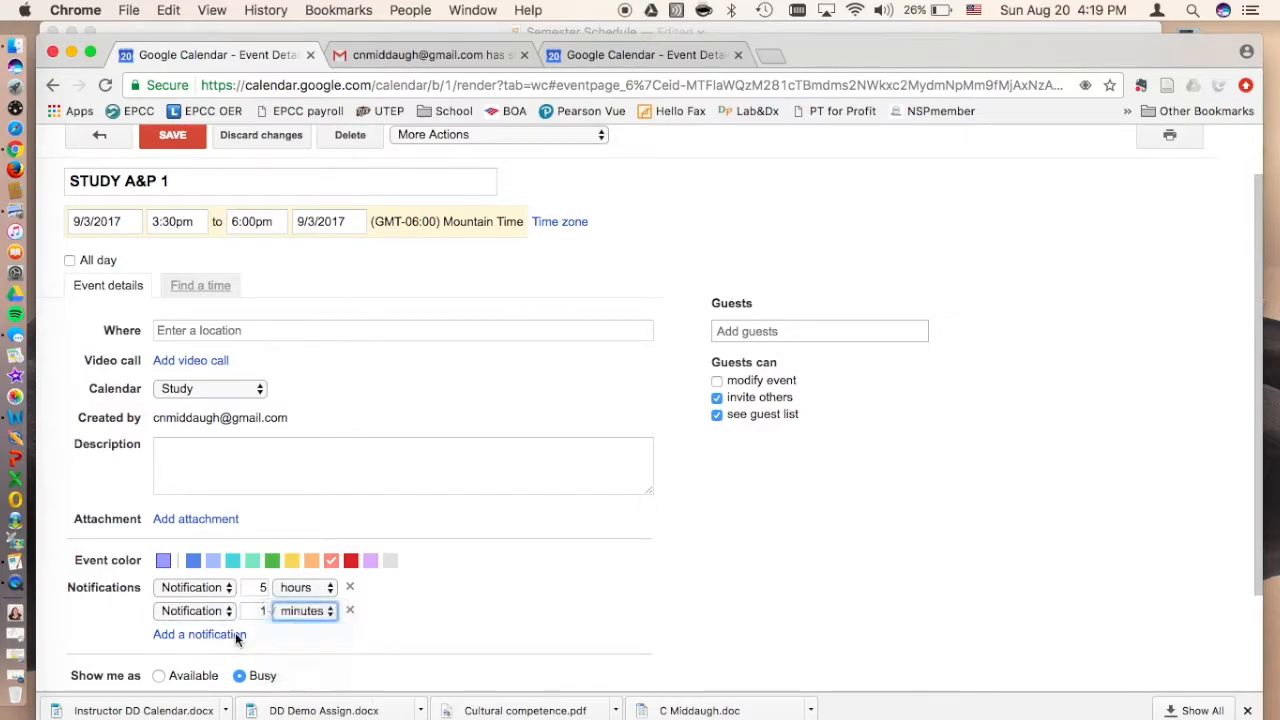
{"action": "left_click", "coordinate": [172, 137]}
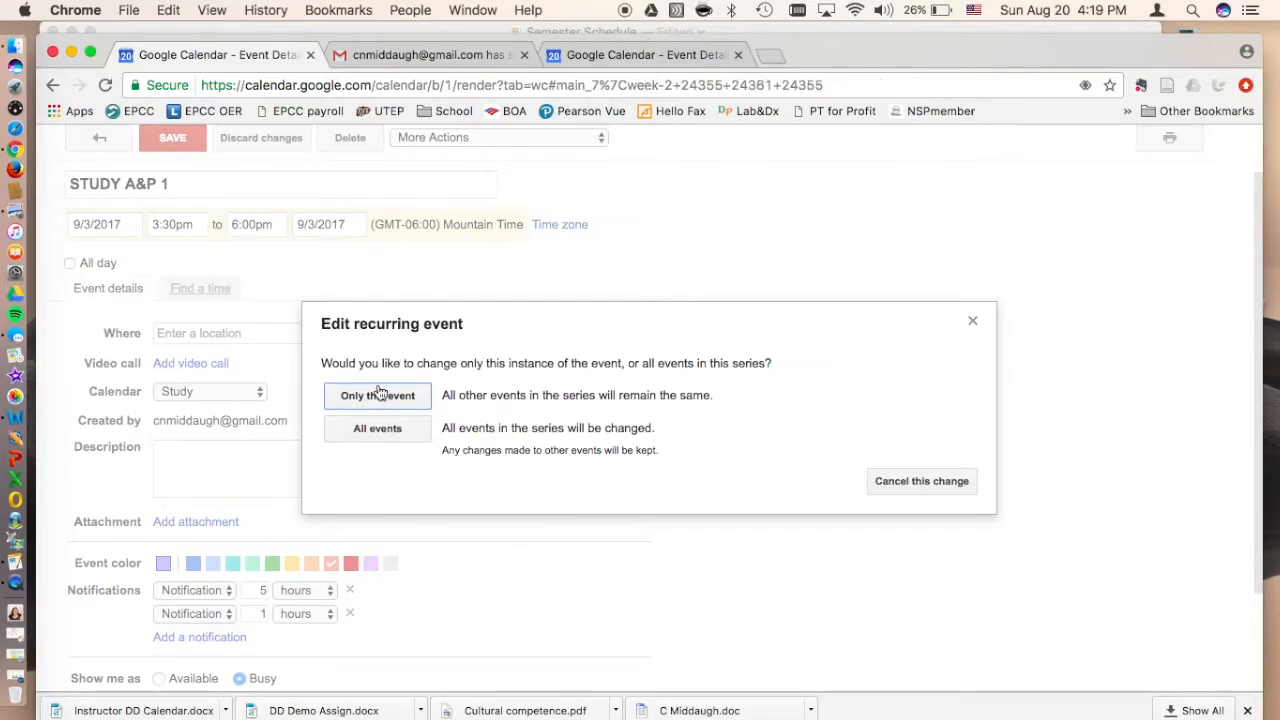
{"action": "left_click", "coordinate": [379, 395]}
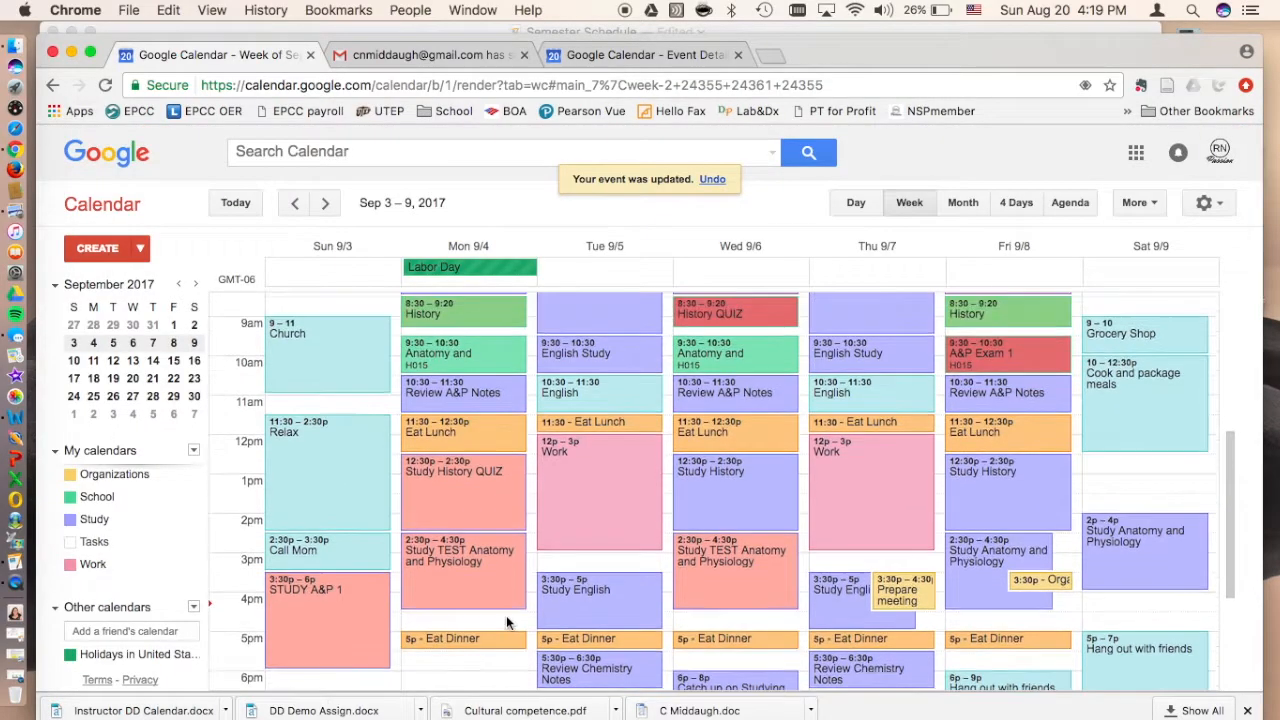
Step: Add a 30-minute notification to Friday's 7:30am Study A&P Exam 1 event and save it for only this event
{"action": "scroll", "coordinate": [467, 477], "scroll_direction": "up", "scroll_amount": 3}
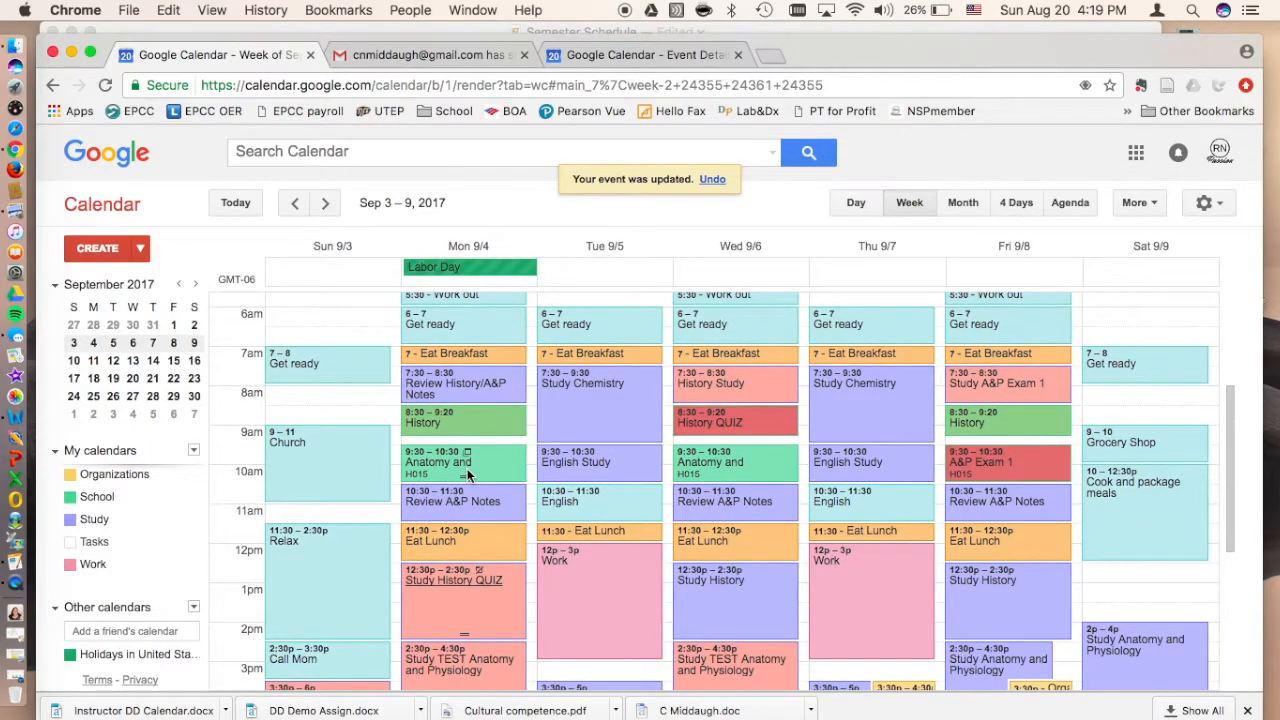
{"action": "scroll", "coordinate": [1006, 450], "scroll_direction": "up", "scroll_amount": 2}
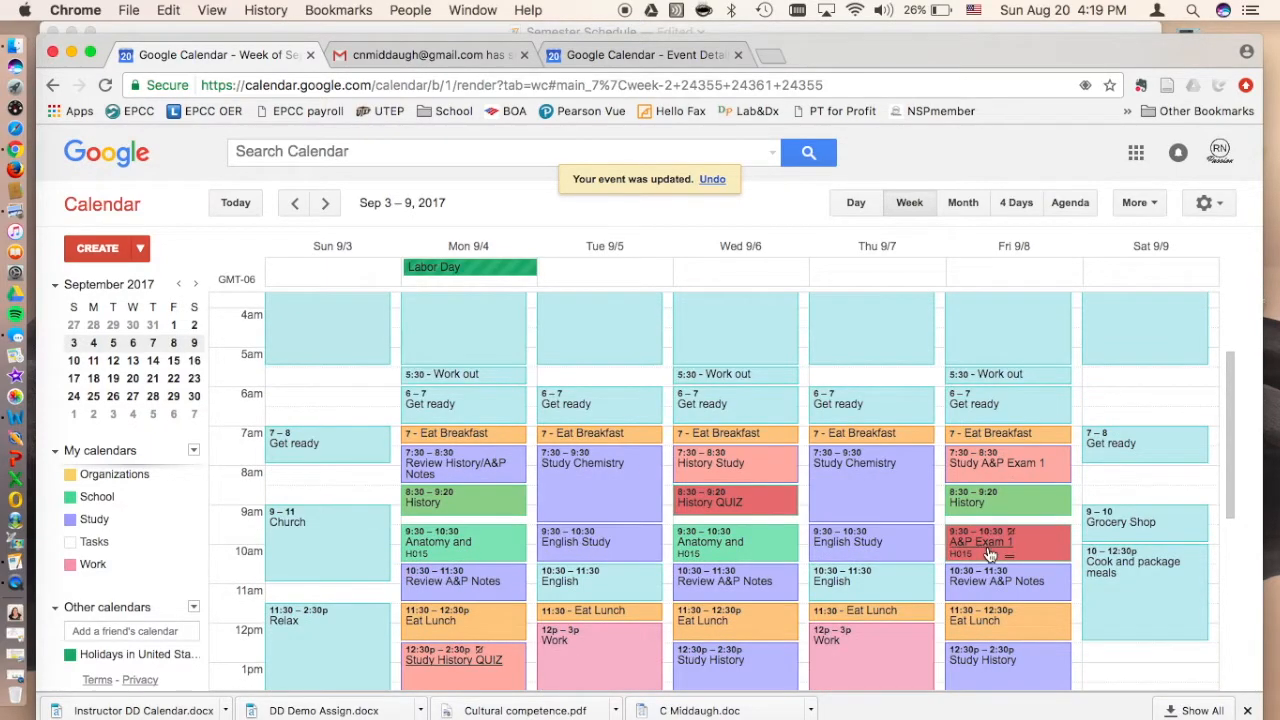
{"action": "left_click", "coordinate": [995, 470]}
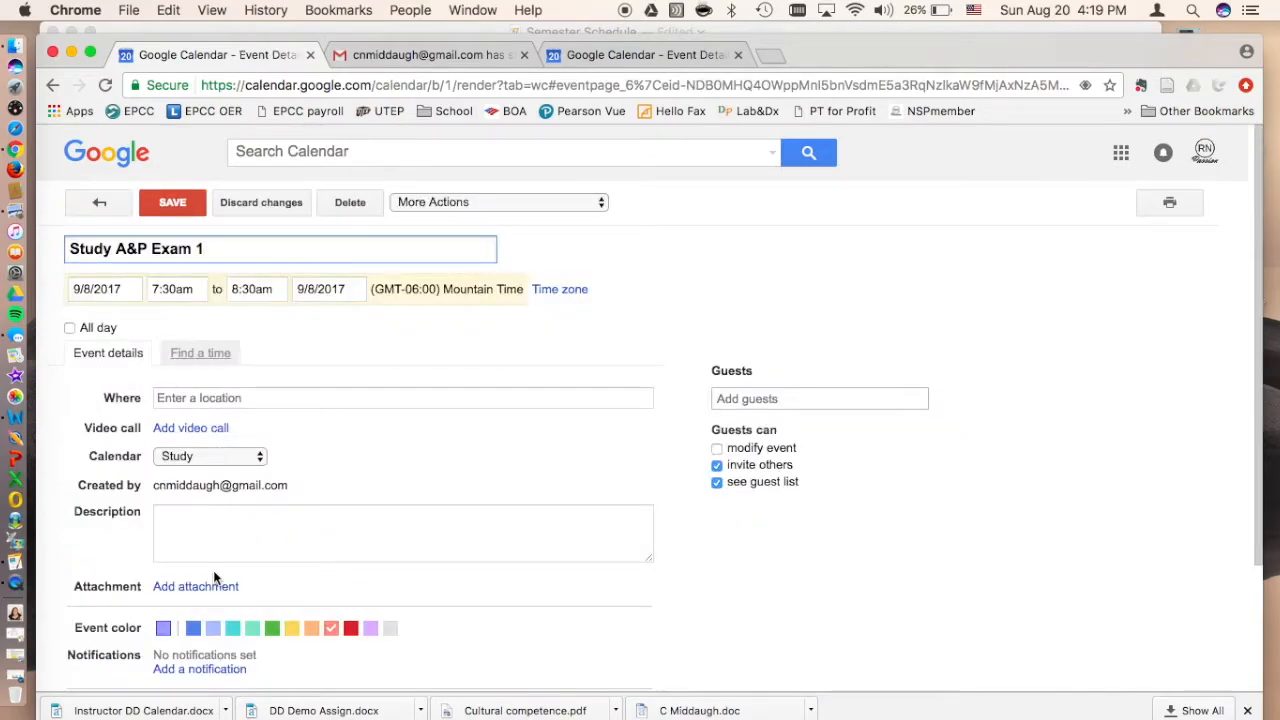
{"action": "scroll", "coordinate": [213, 570], "scroll_direction": "down", "scroll_amount": 2}
{"action": "left_click", "coordinate": [213, 573]}
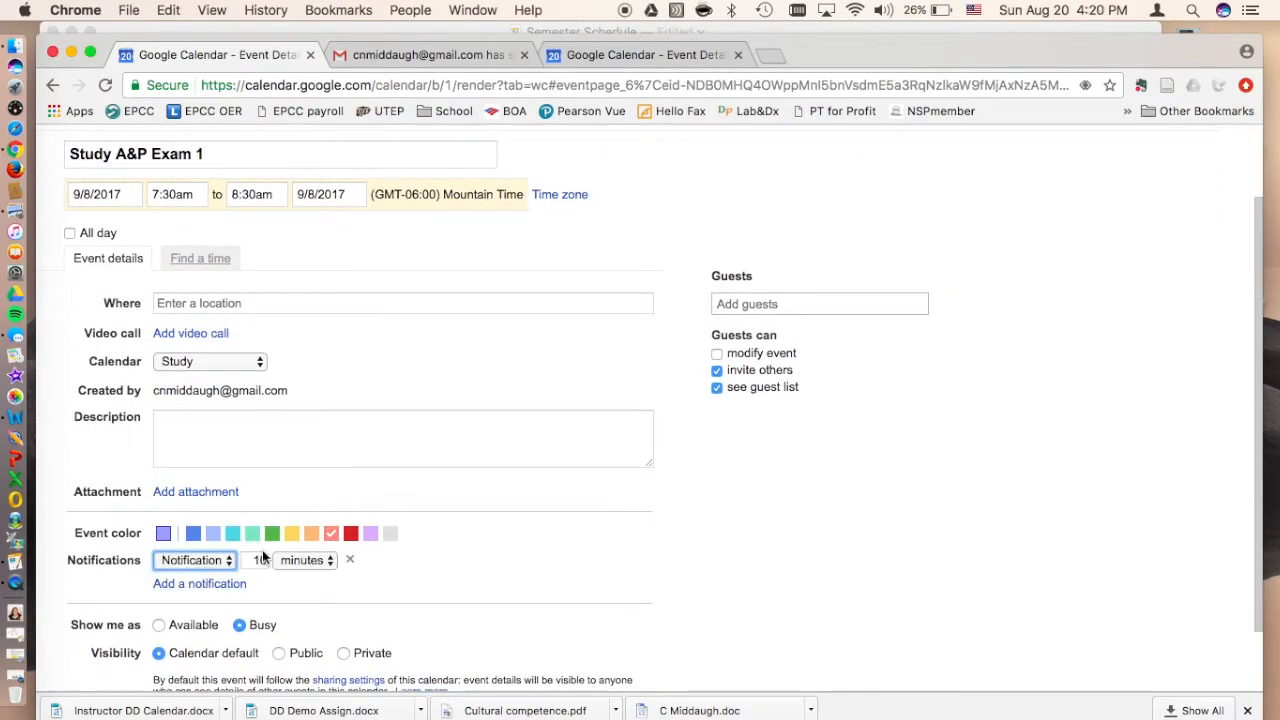
{"action": "left_click", "coordinate": [265, 558]}
{"action": "key", "text": "BackSpace"}
{"action": "type", "text": "3"}
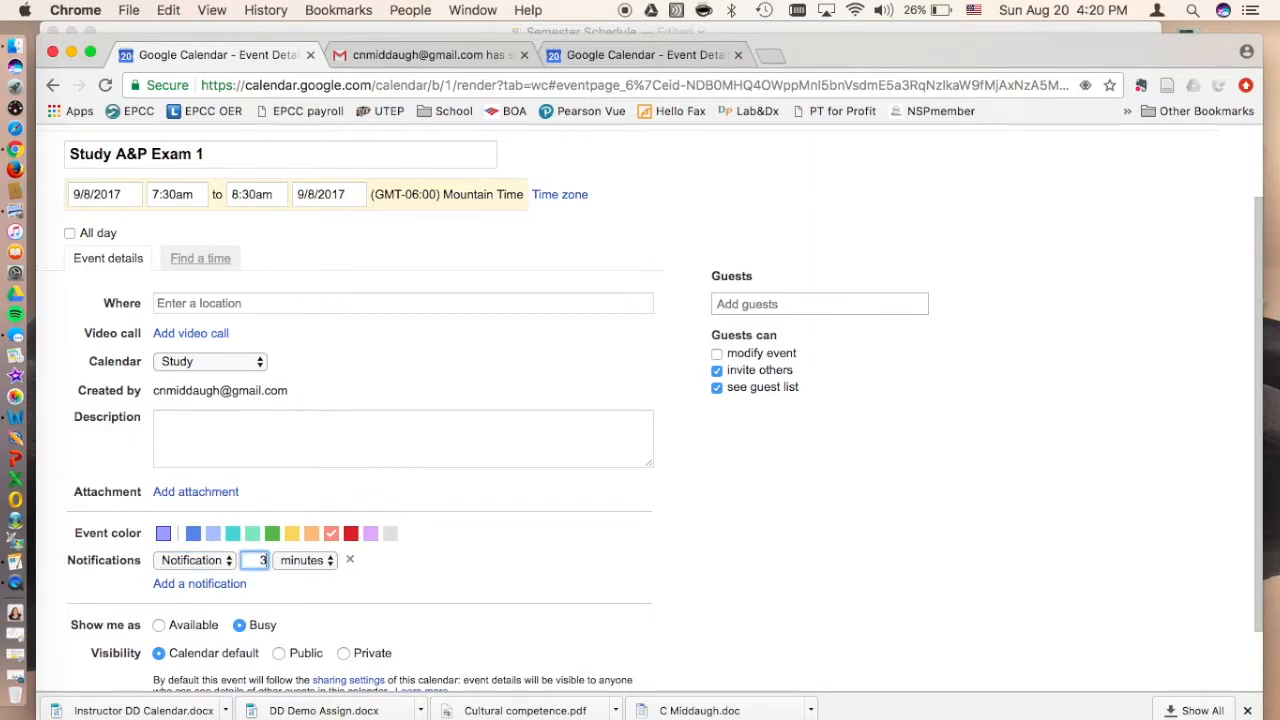
{"action": "scroll", "coordinate": [400, 400], "scroll_direction": "up", "scroll_amount": 2}
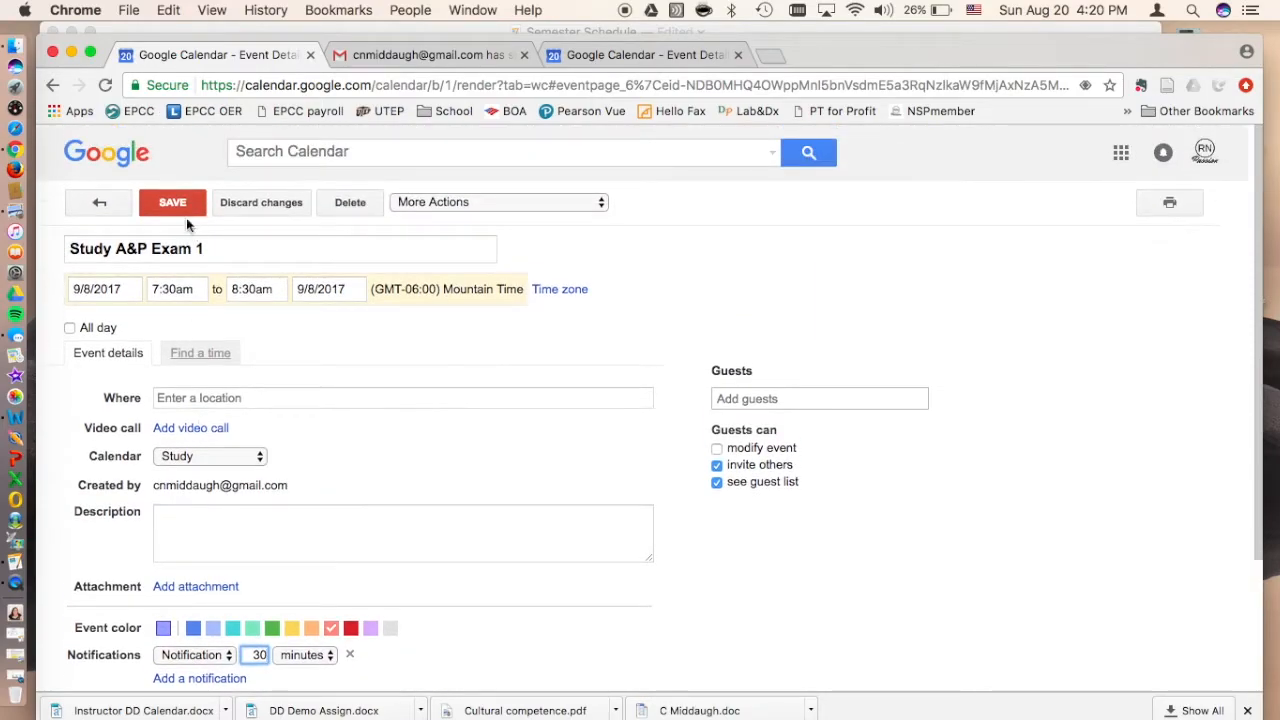
{"action": "left_click", "coordinate": [173, 204]}
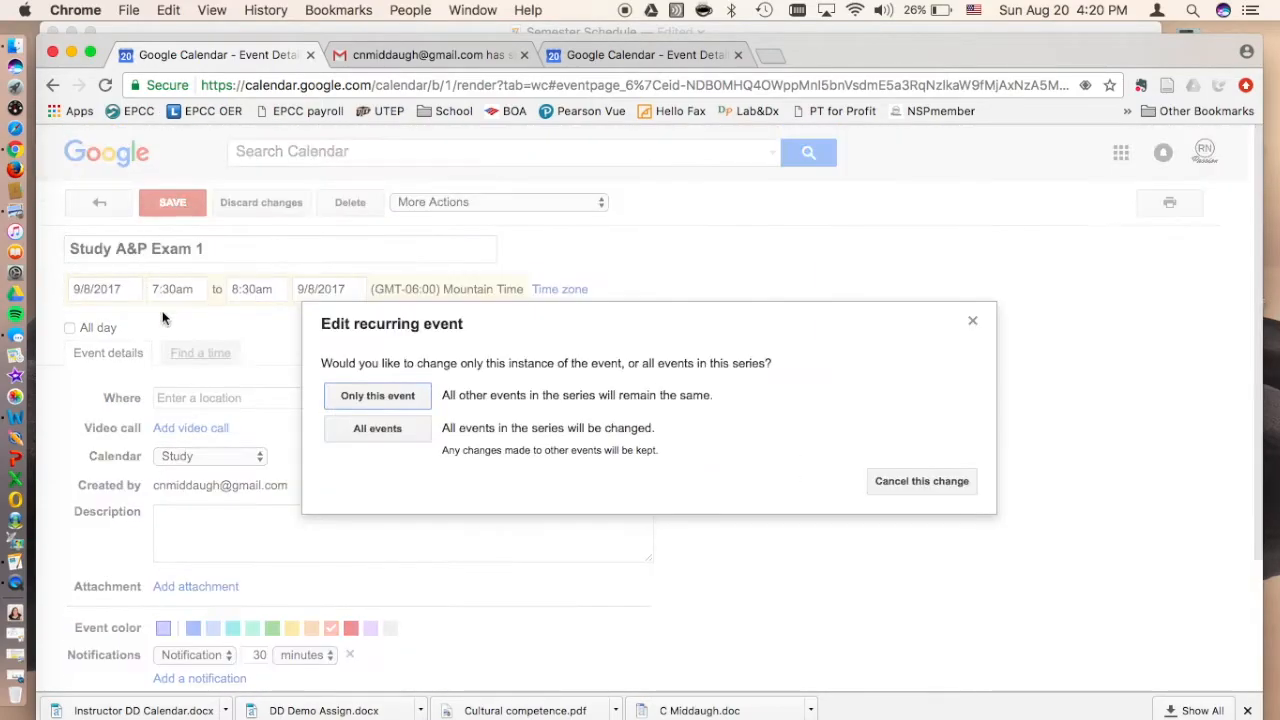
{"action": "left_click", "coordinate": [355, 398]}
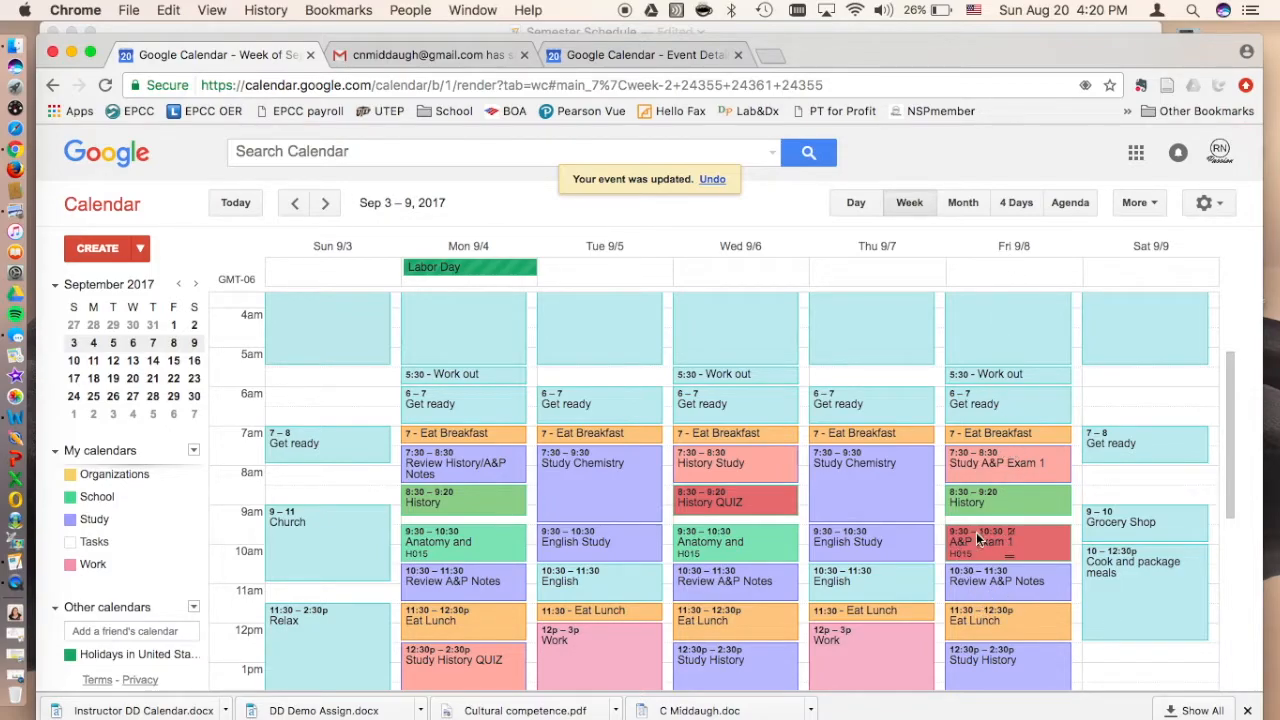
{"action": "scroll", "coordinate": [985, 548], "scroll_direction": "down", "scroll_amount": 4}
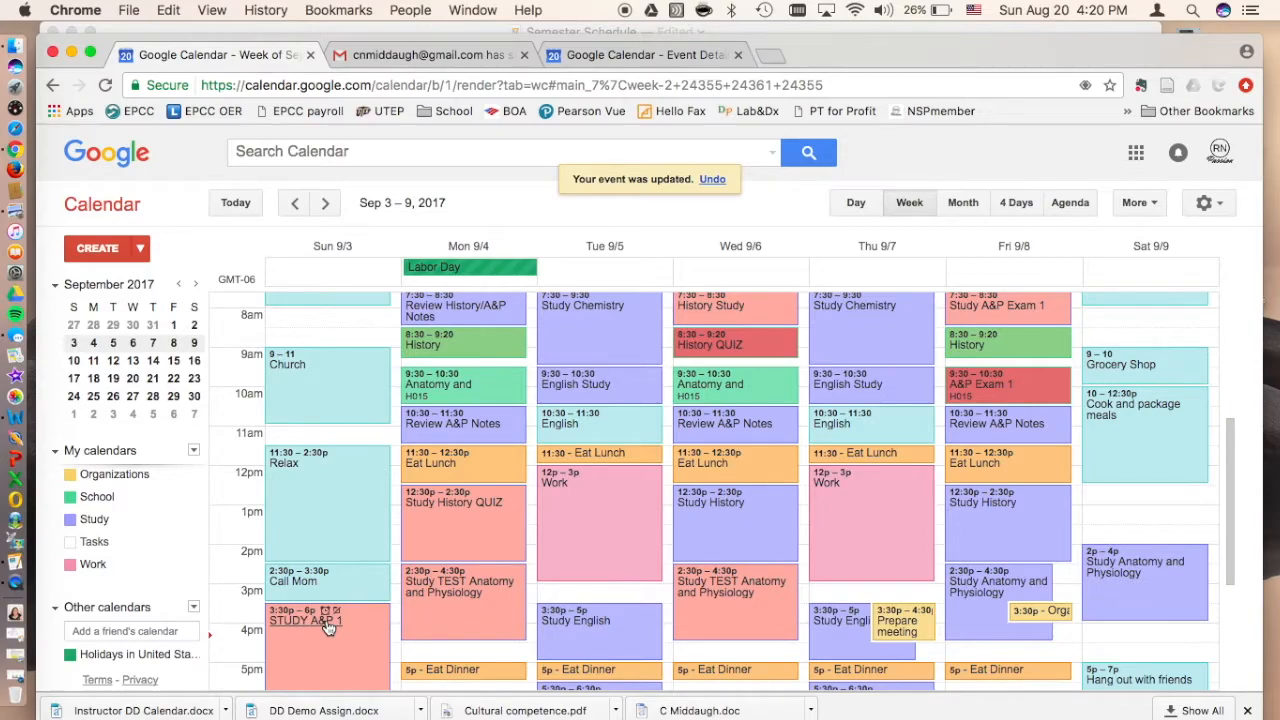
{"action": "scroll", "coordinate": [995, 453], "scroll_direction": "up", "scroll_amount": 2}
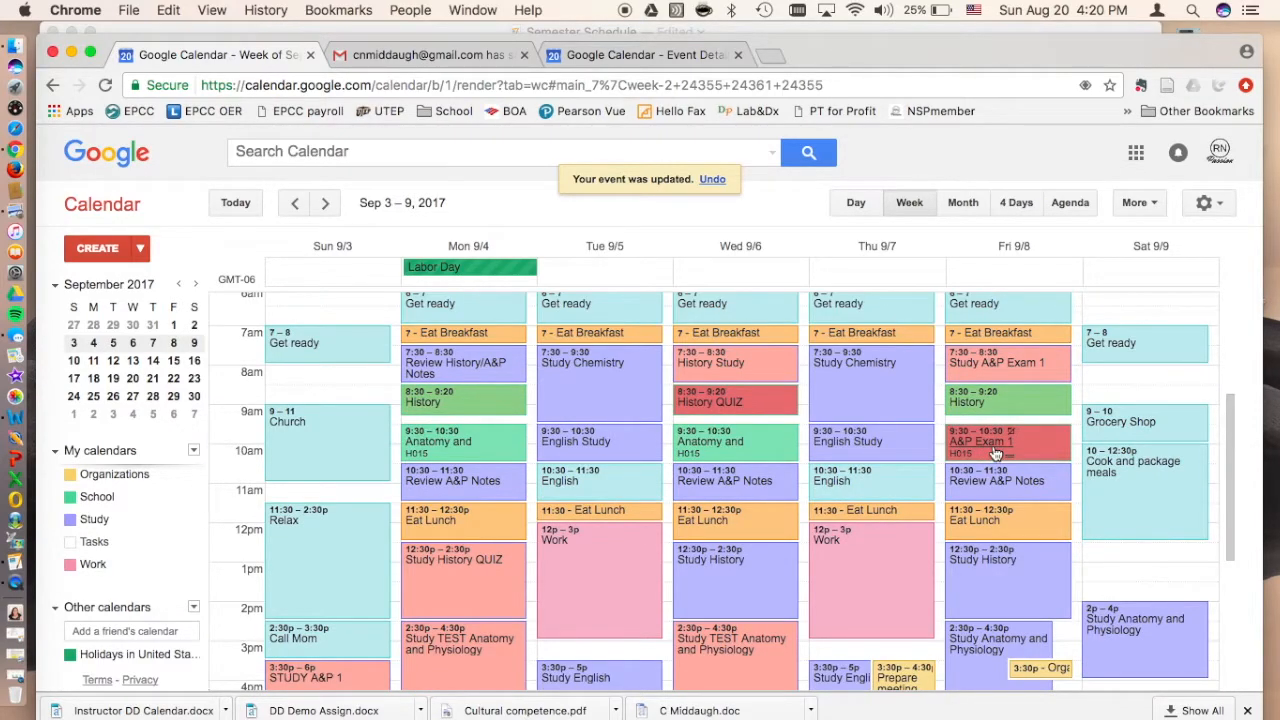
{"action": "scroll", "coordinate": [996, 453], "scroll_direction": "down", "scroll_amount": 10}
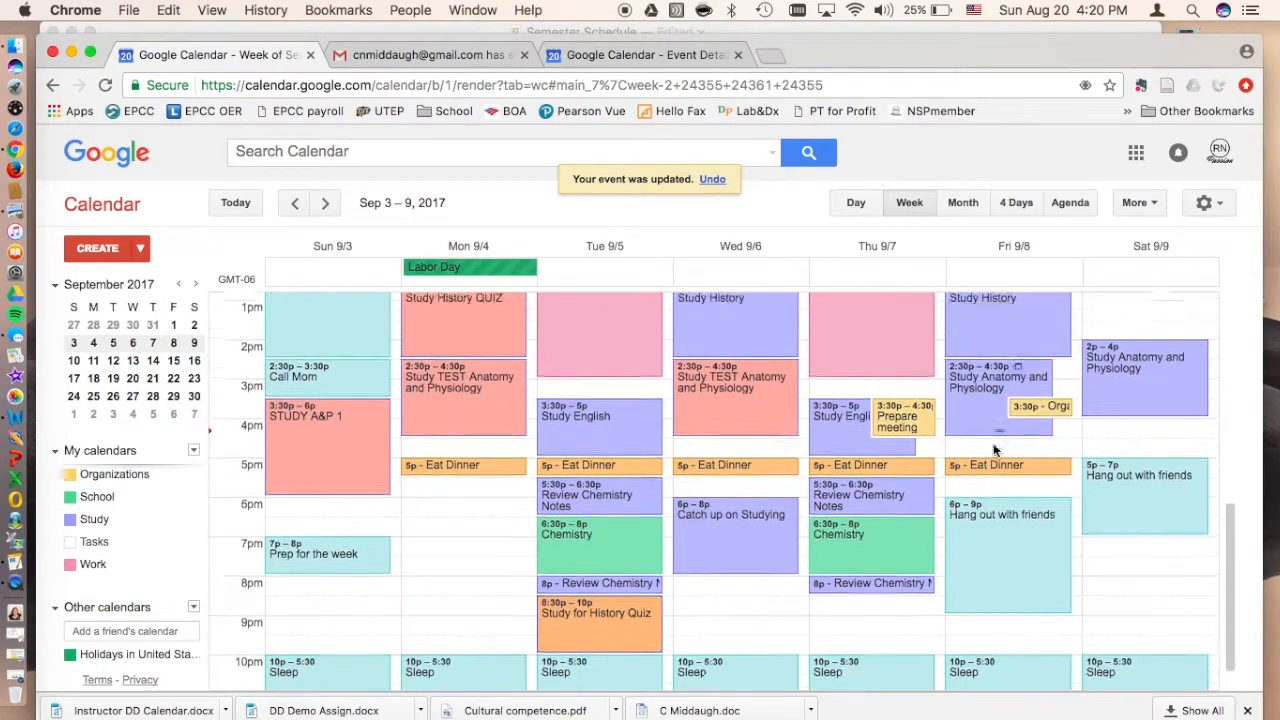
{"action": "scroll", "coordinate": [993, 449], "scroll_direction": "up", "scroll_amount": 4}
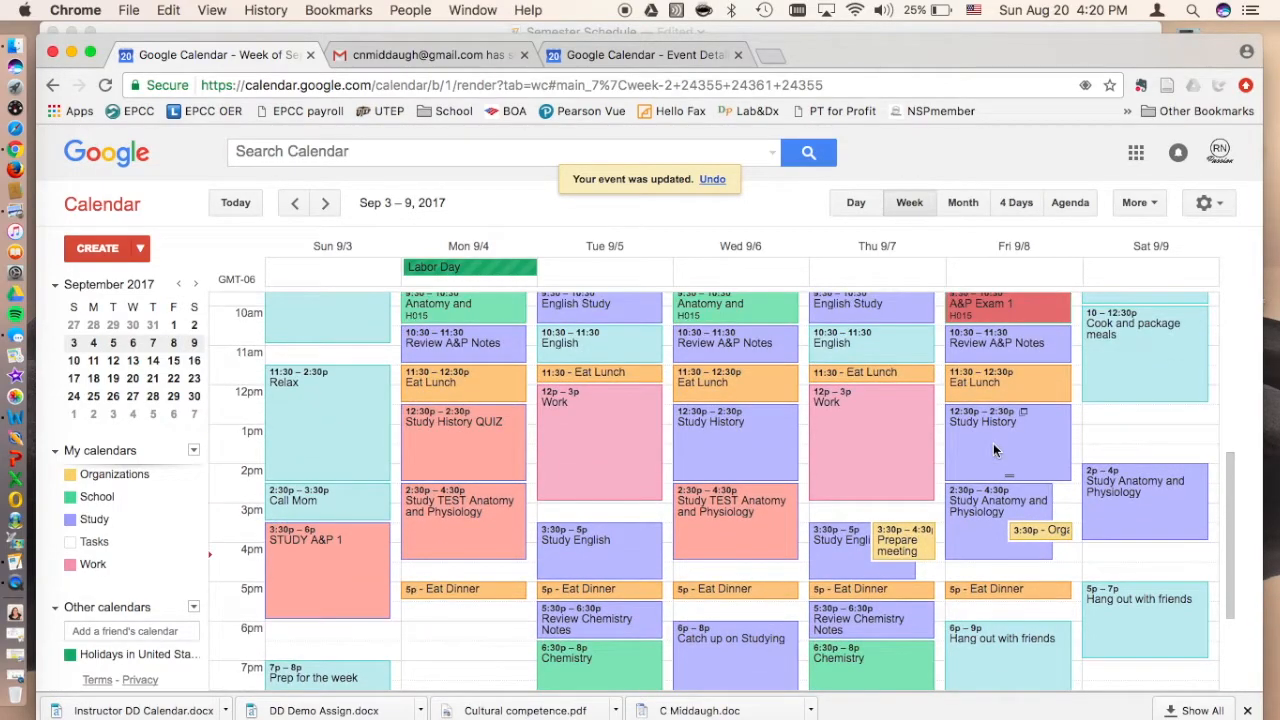
{"action": "scroll", "coordinate": [993, 449], "scroll_direction": "up", "scroll_amount": 5}
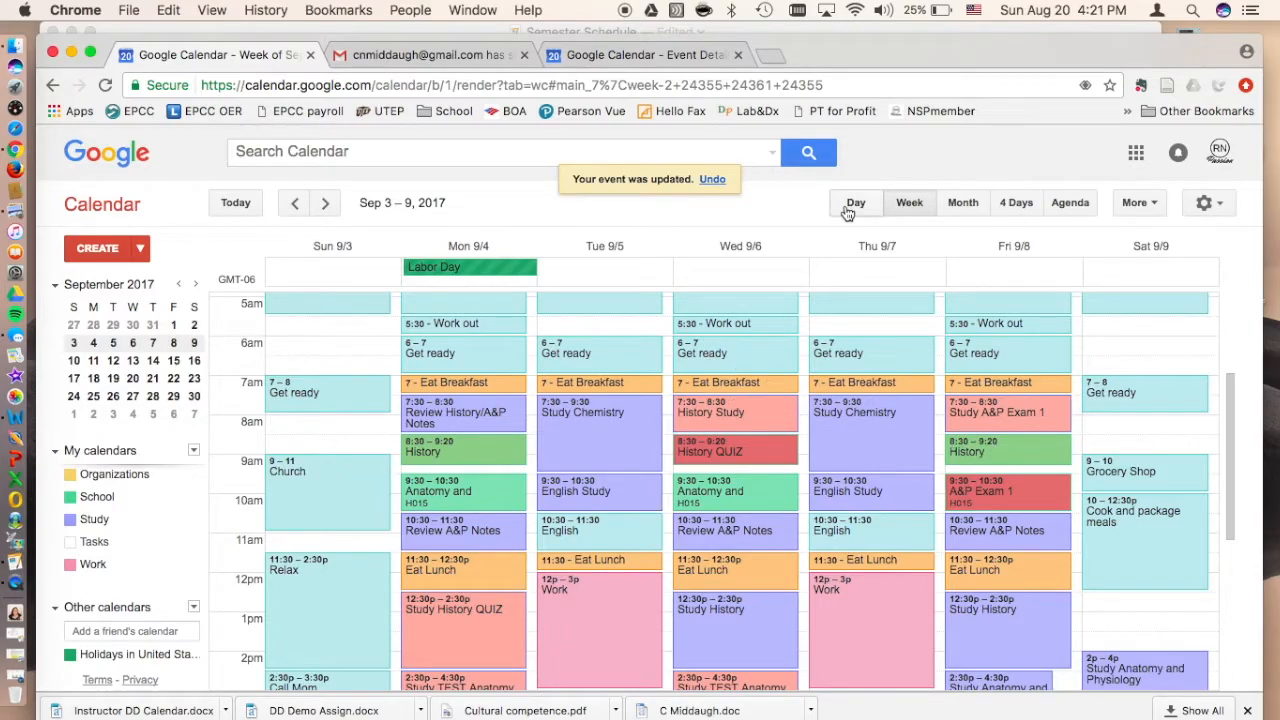
Step: Switch to the Semester Schedule document in Pages and add "Share your Calendar" as item 10 after "Schedule triggers"
{"action": "left_click", "coordinate": [837, 28]}
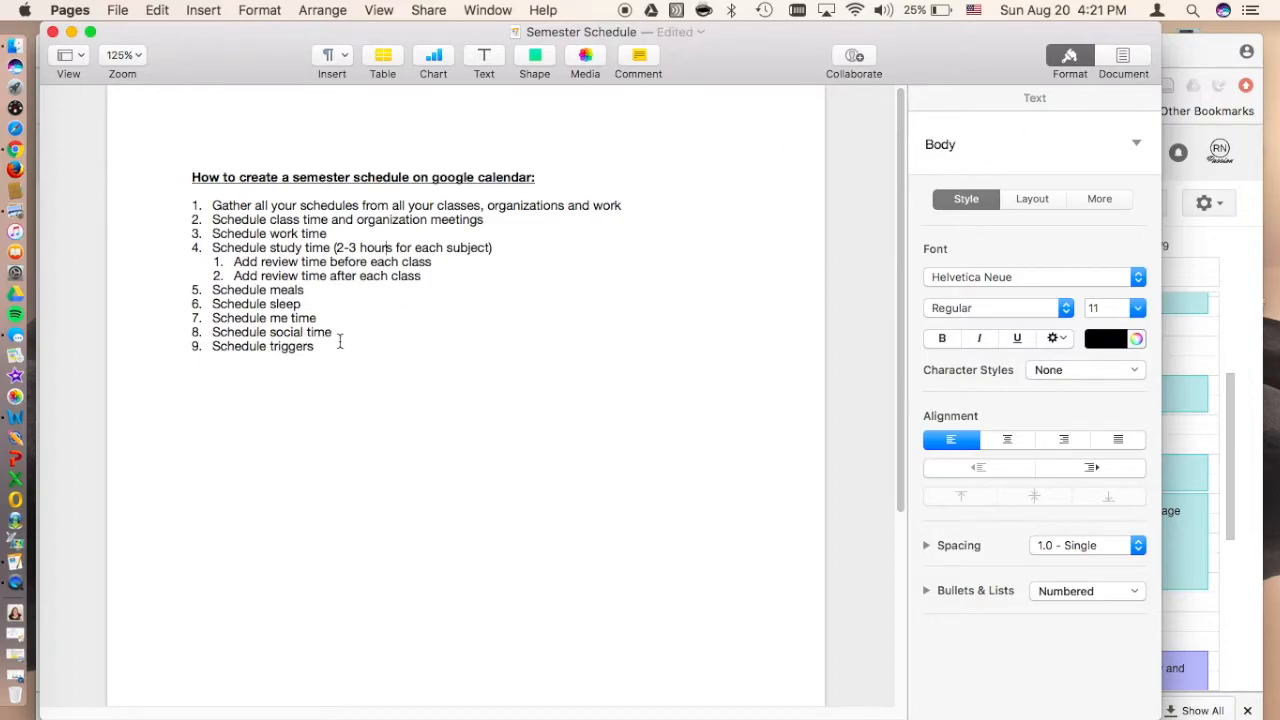
{"action": "left_click", "coordinate": [332, 349]}
{"action": "key", "text": "Return"}
{"action": "type", "text": "10"}
{"action": "key", "text": "BackSpace"}
{"action": "key", "text": "BackSpace"}
{"action": "type", "text": "Share your Calendar"}
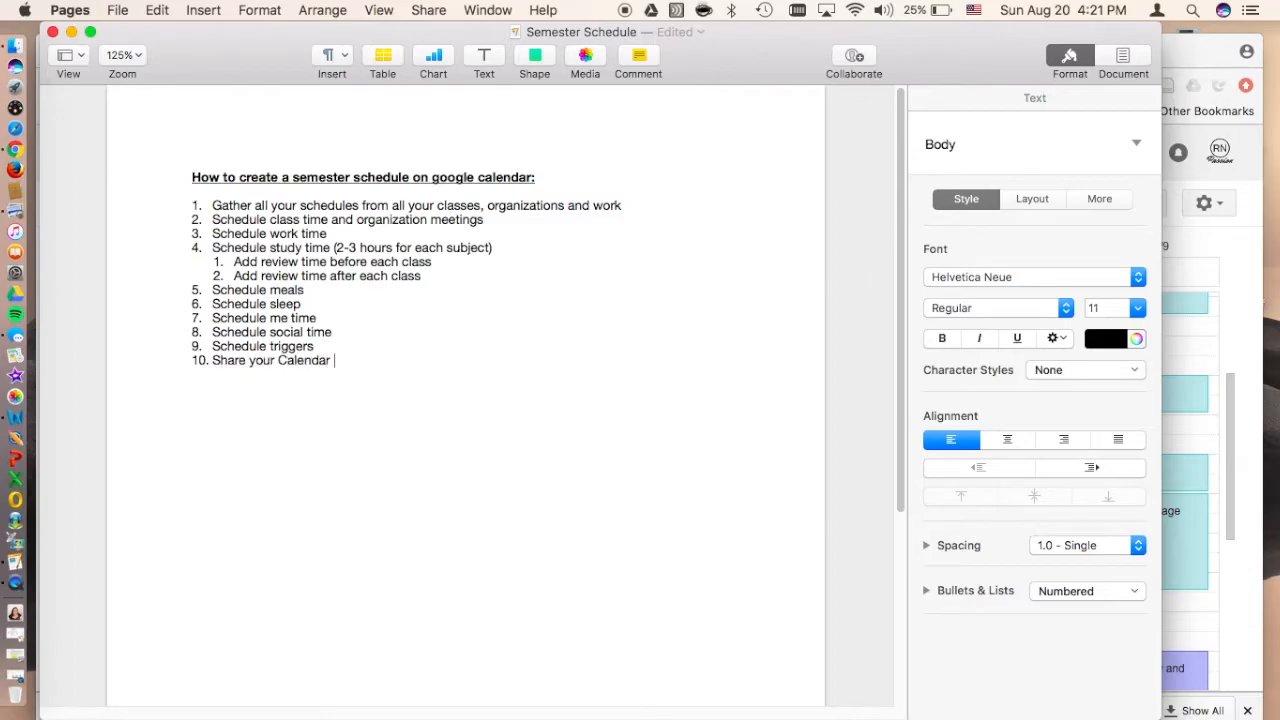
Step: Switch back to Chrome and examine how the shared Study events for Sep 3–9 look in the friend's calendar
{"action": "left_click", "coordinate": [1184, 52]}
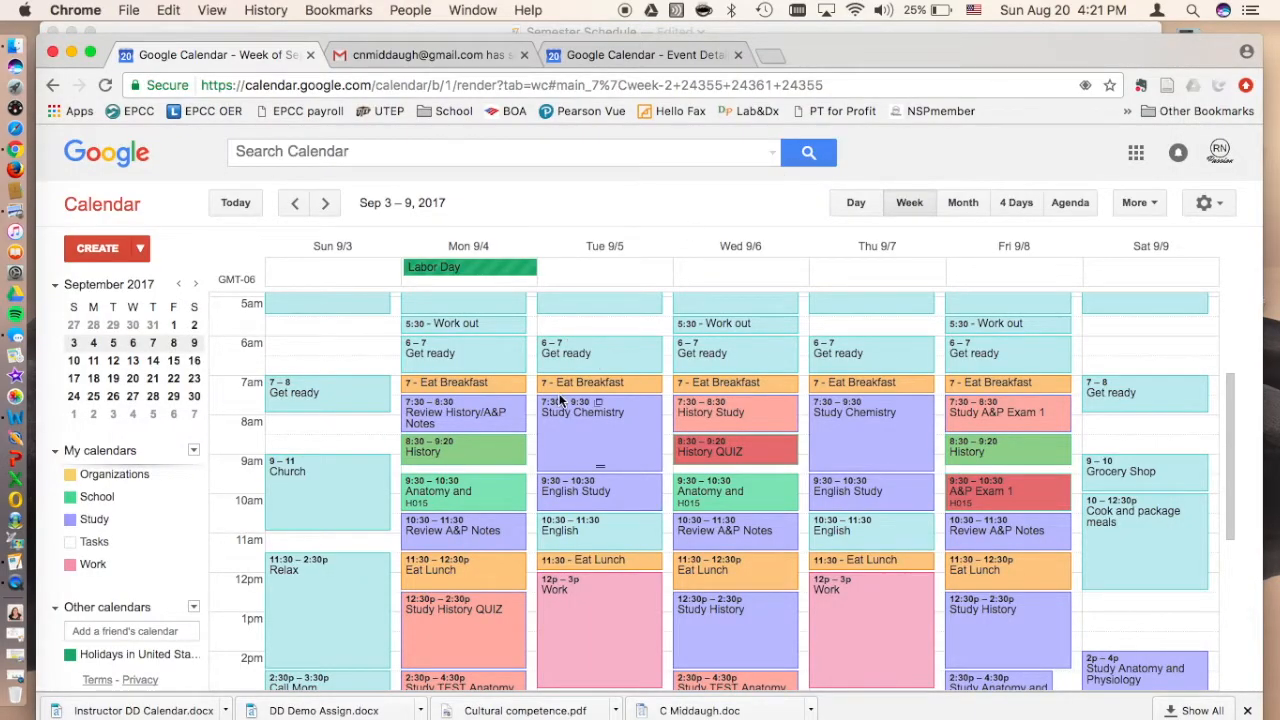
{"action": "scroll", "coordinate": [560, 398], "scroll_direction": "down", "scroll_amount": 5}
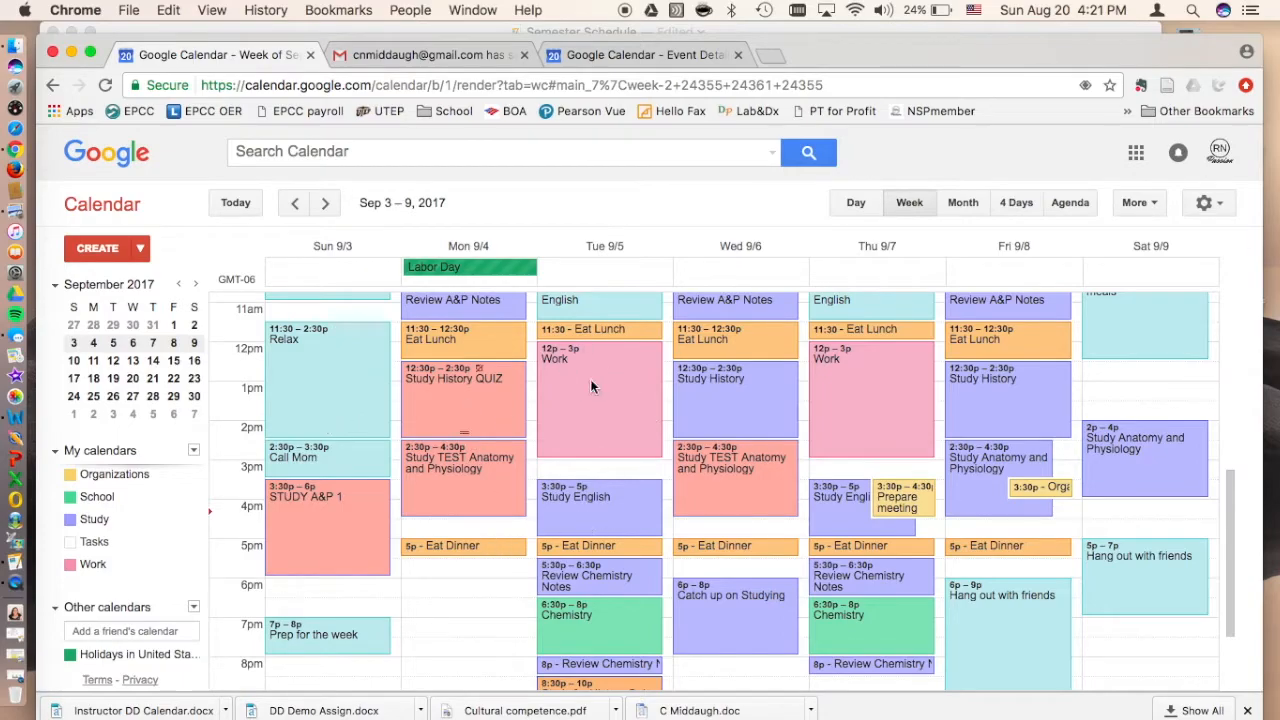
{"action": "left_click", "coordinate": [615, 55]}
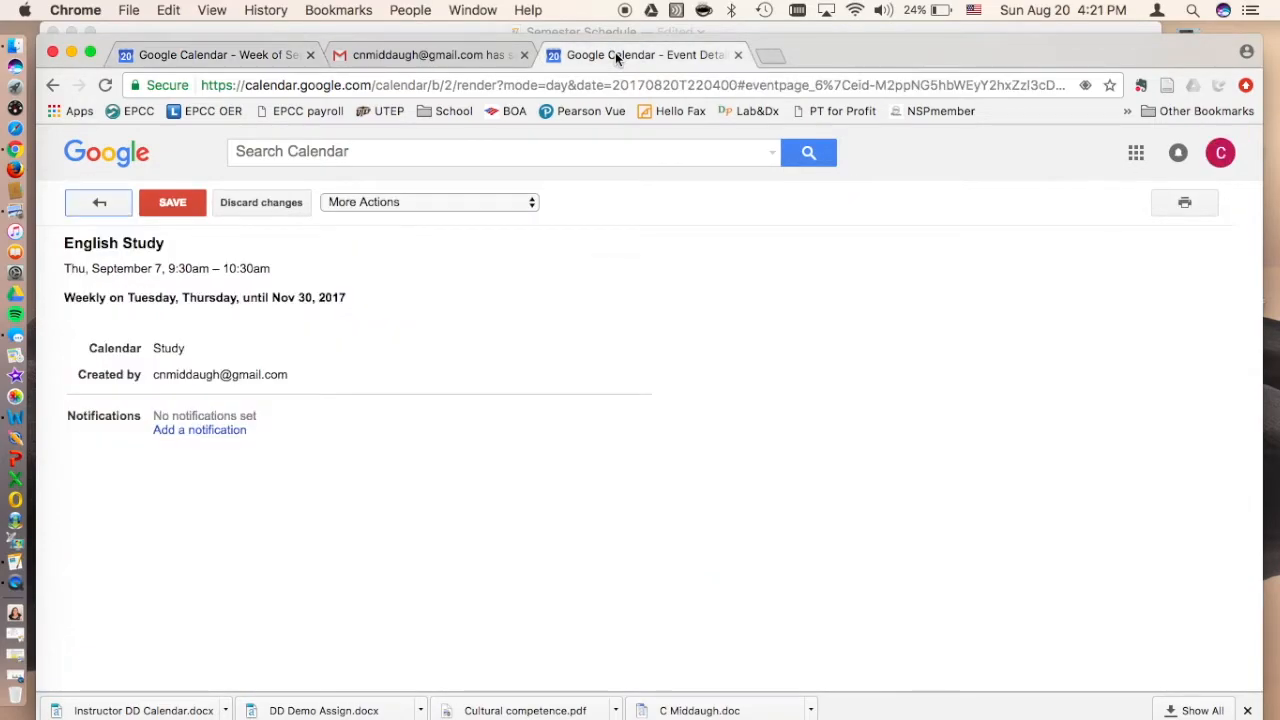
{"action": "left_click", "coordinate": [122, 207]}
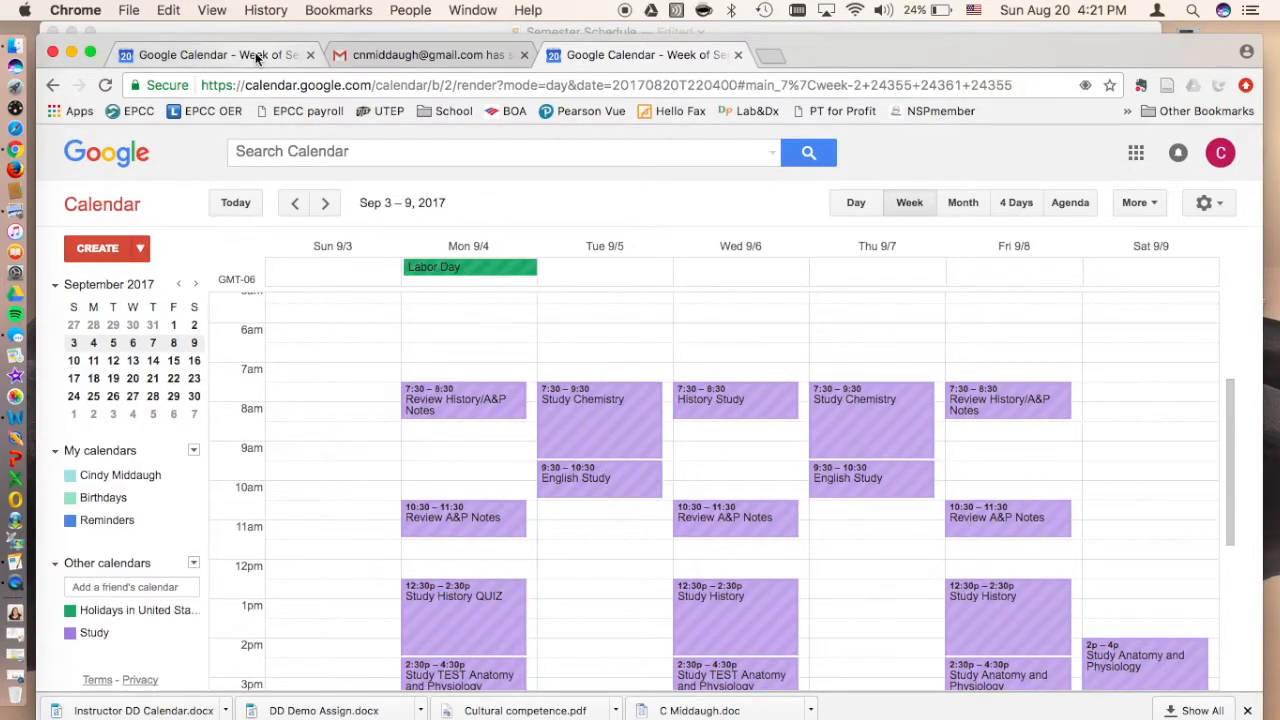
{"action": "scroll", "coordinate": [531, 440], "scroll_direction": "down", "scroll_amount": 1}
{"action": "scroll", "coordinate": [529, 440], "scroll_direction": "down", "scroll_amount": 2}
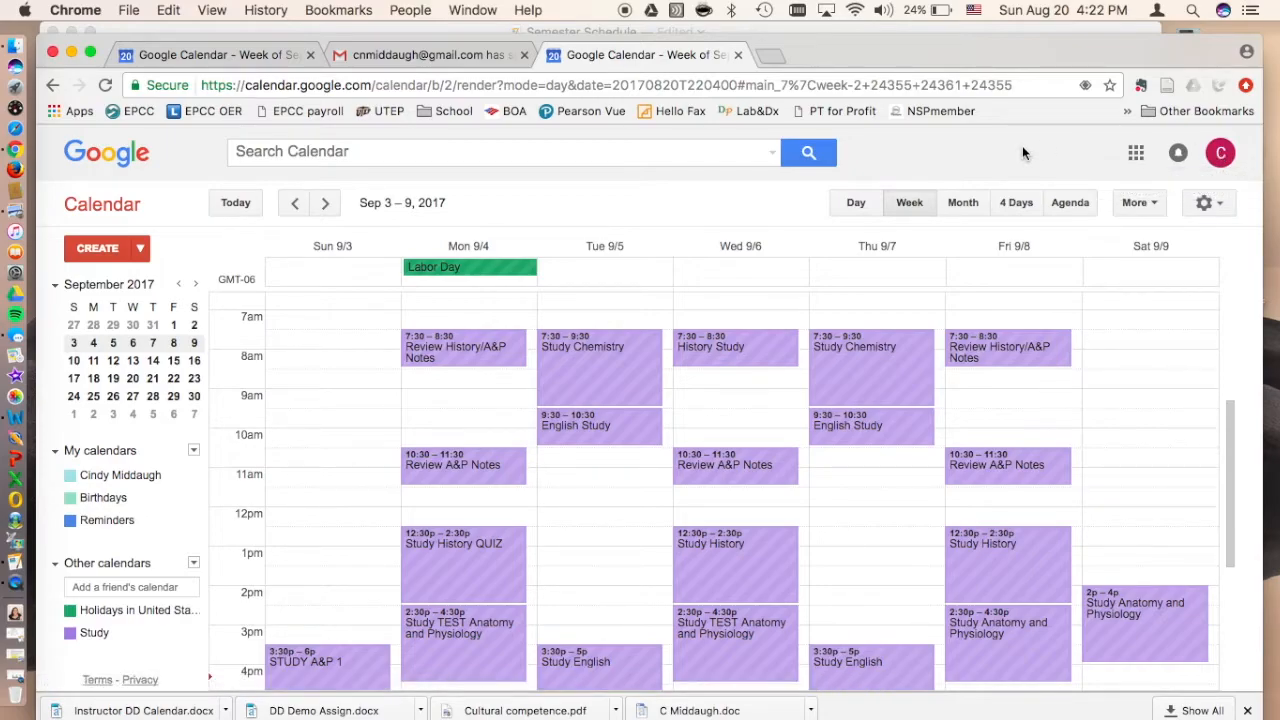
{"action": "scroll", "coordinate": [586, 486], "scroll_direction": "down", "scroll_amount": 2}
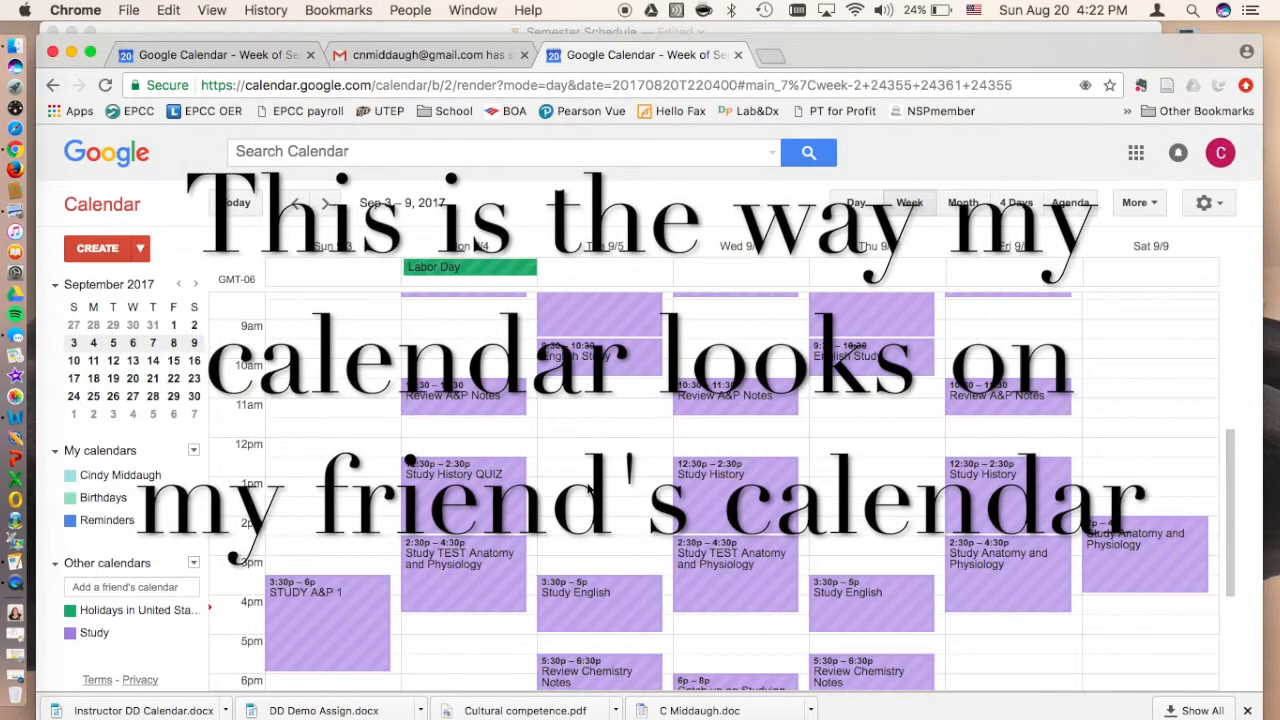
{"action": "scroll", "coordinate": [590, 491], "scroll_direction": "down", "scroll_amount": 2}
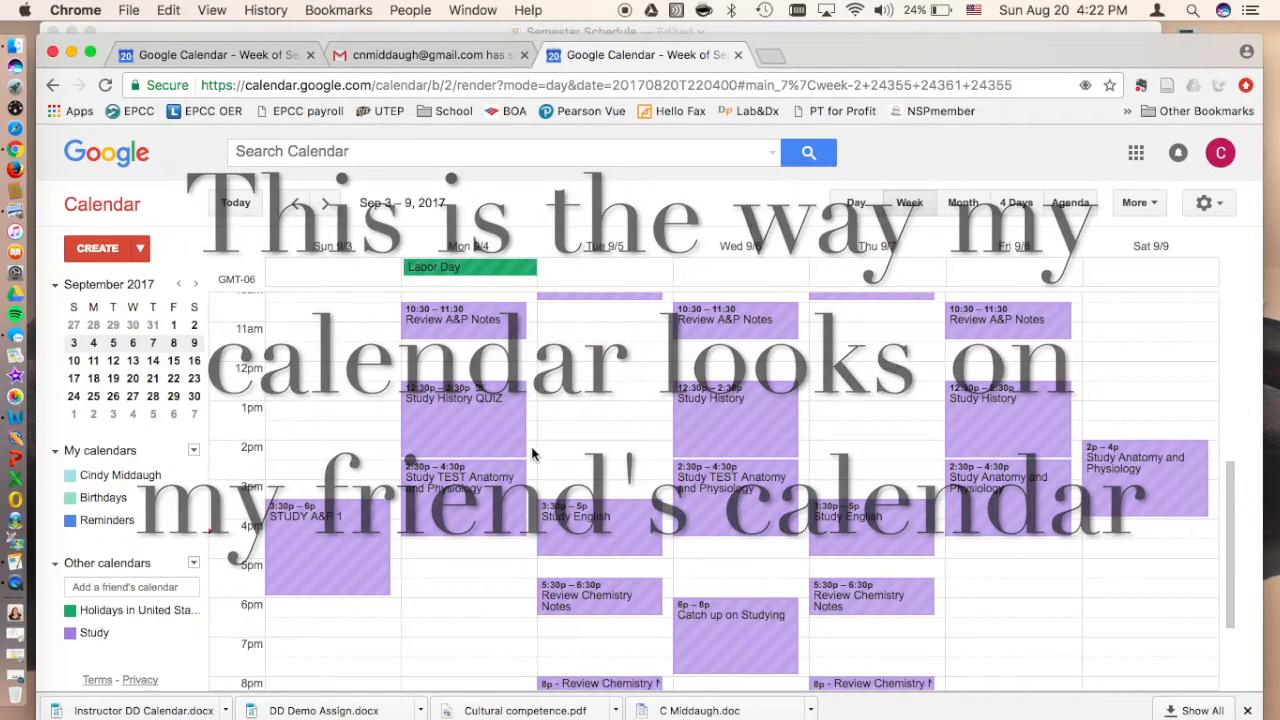
{"action": "scroll", "coordinate": [546, 458], "scroll_direction": "up", "scroll_amount": 4}
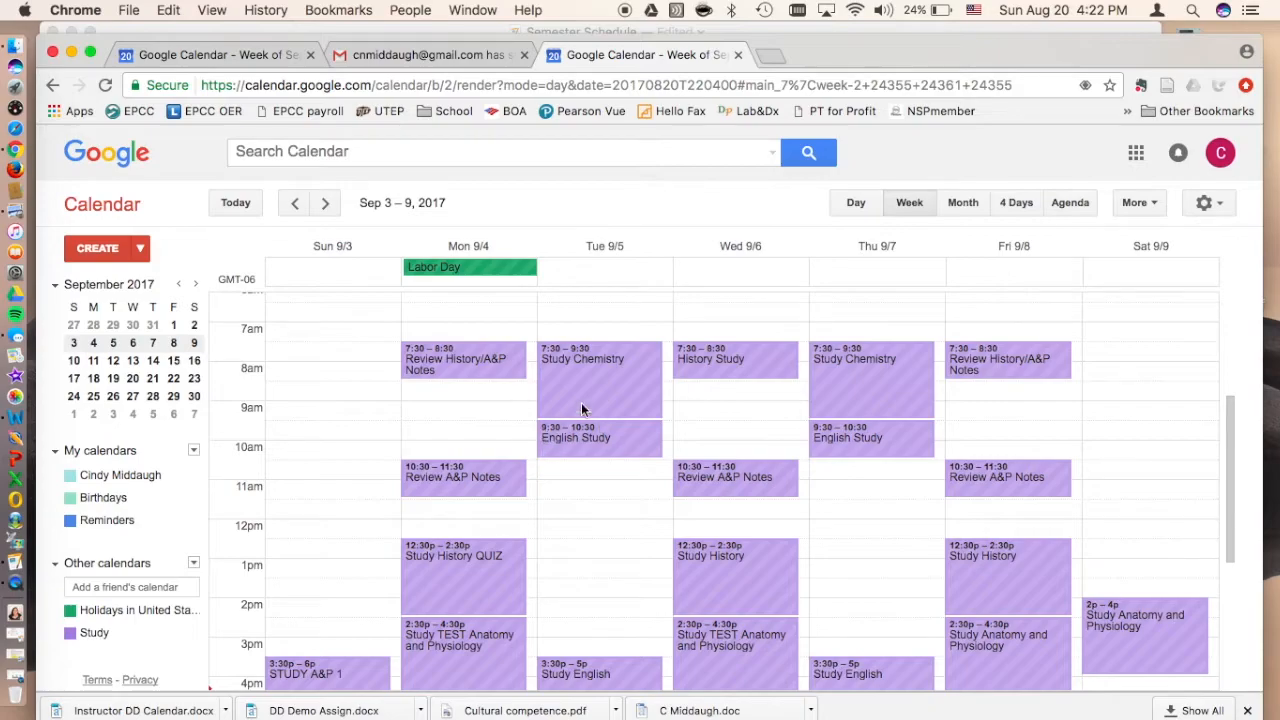
Step: Compare the owner's week with the friend's calendar, reloading the friend's calendar to check the updated study events
{"action": "left_click", "coordinate": [260, 52]}
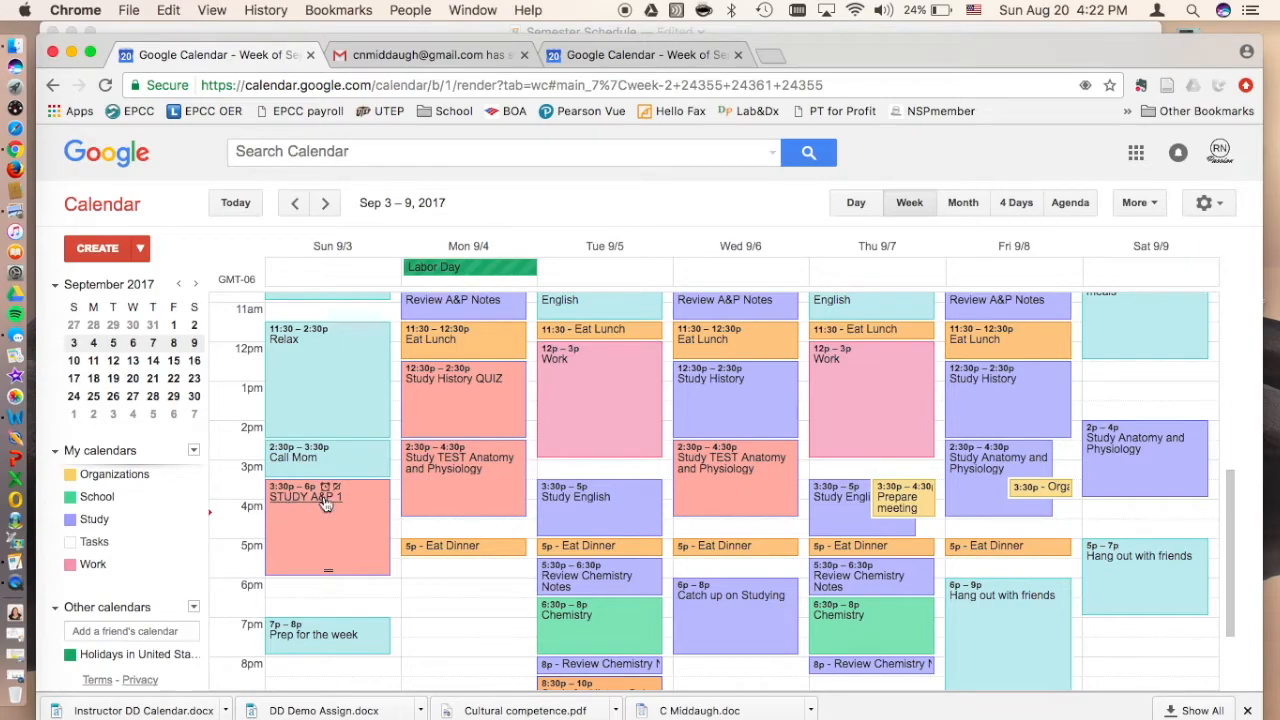
{"action": "scroll", "coordinate": [477, 514], "scroll_direction": "up", "scroll_amount": 5}
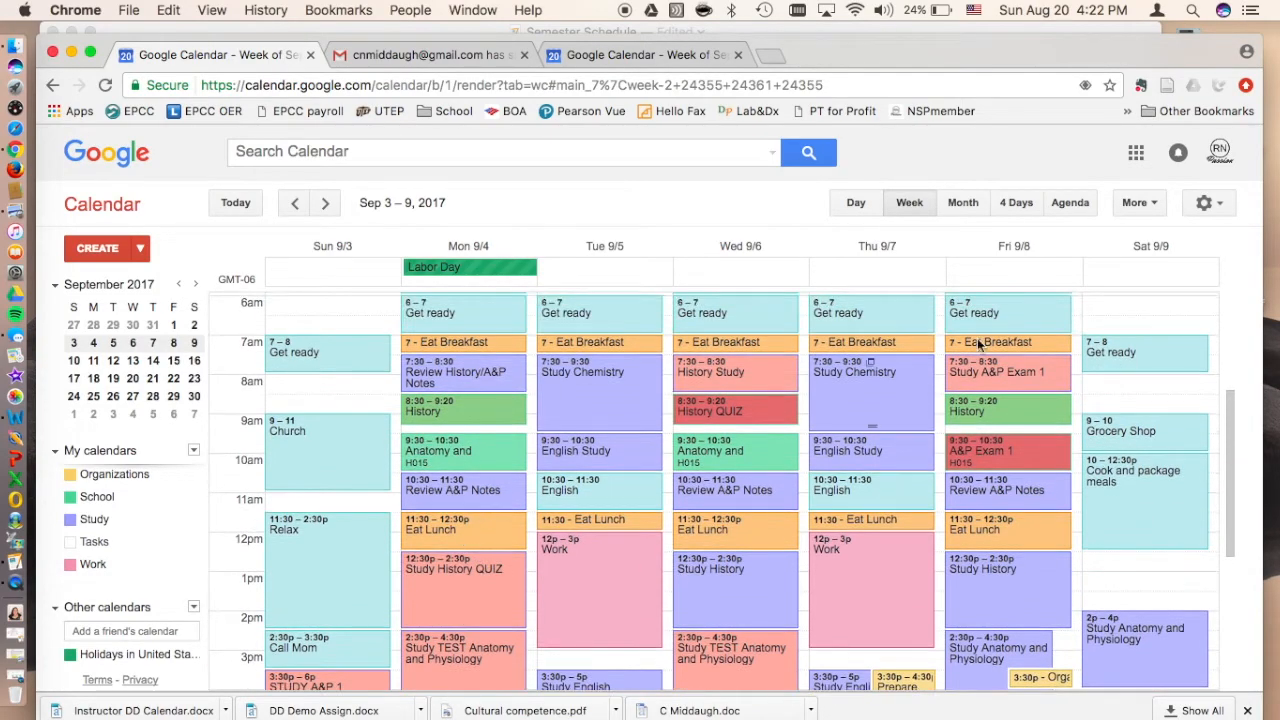
{"action": "left_click", "coordinate": [682, 52]}
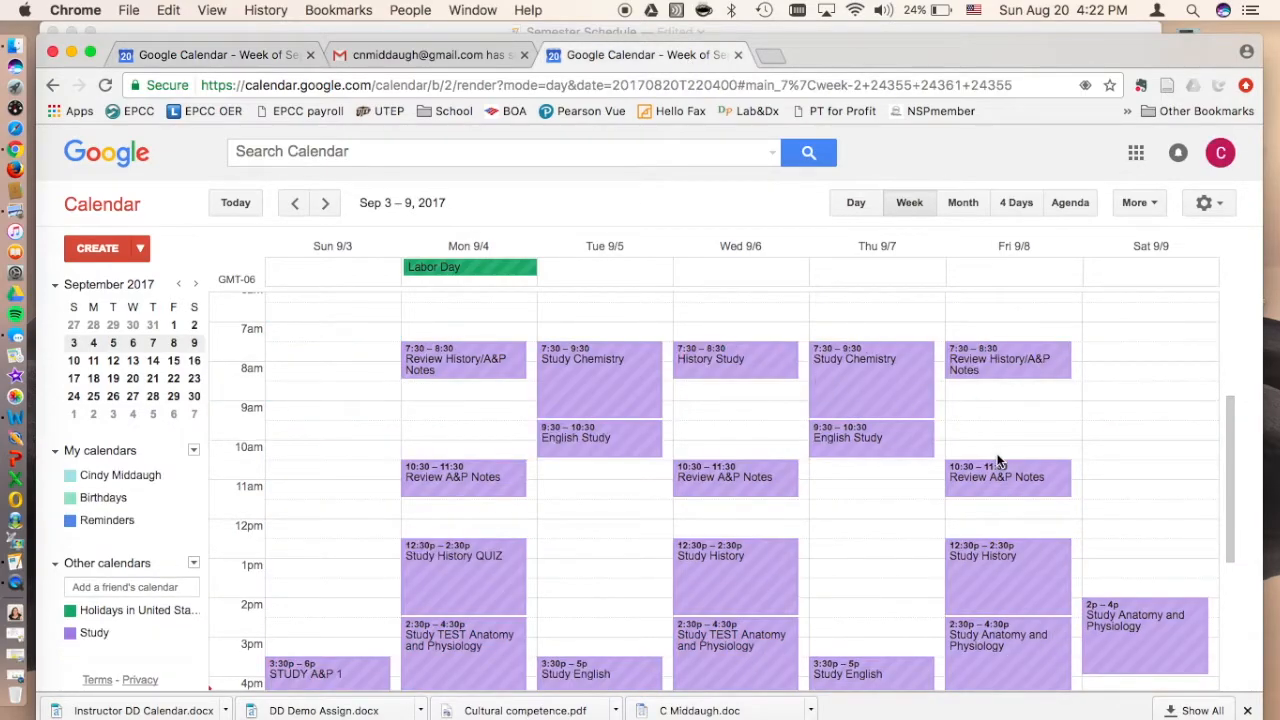
{"action": "left_click", "coordinate": [106, 88]}
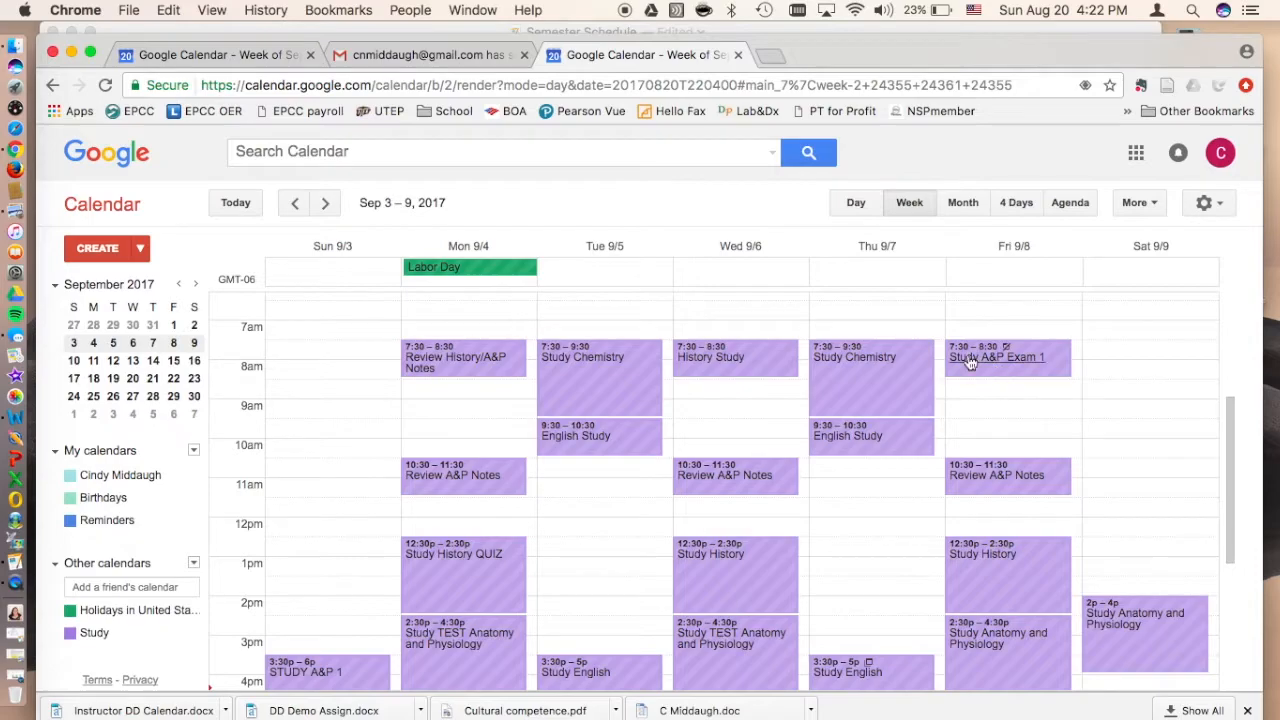
{"action": "scroll", "coordinate": [810, 540], "scroll_direction": "down", "scroll_amount": 2}
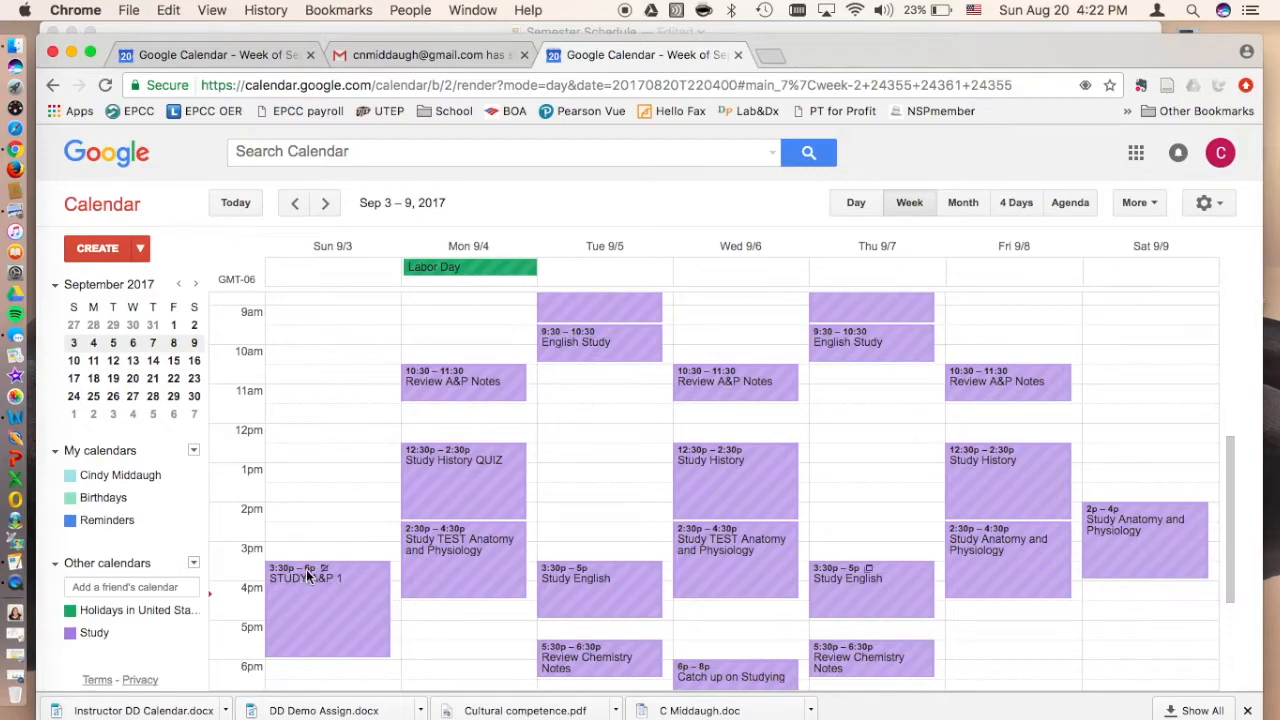
{"action": "scroll", "coordinate": [458, 635], "scroll_direction": "down", "scroll_amount": 5}
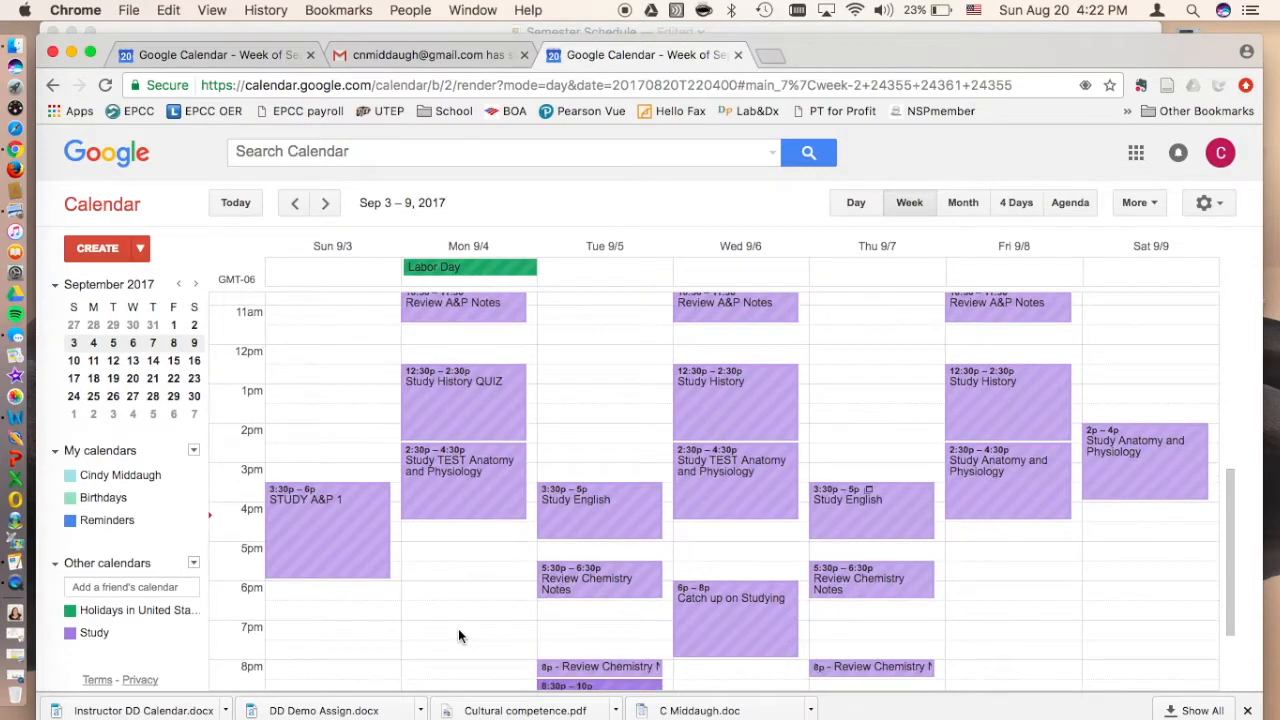
{"action": "scroll", "coordinate": [459, 635], "scroll_direction": "down", "scroll_amount": 1}
{"action": "scroll", "coordinate": [459, 635], "scroll_direction": "up", "scroll_amount": 5}
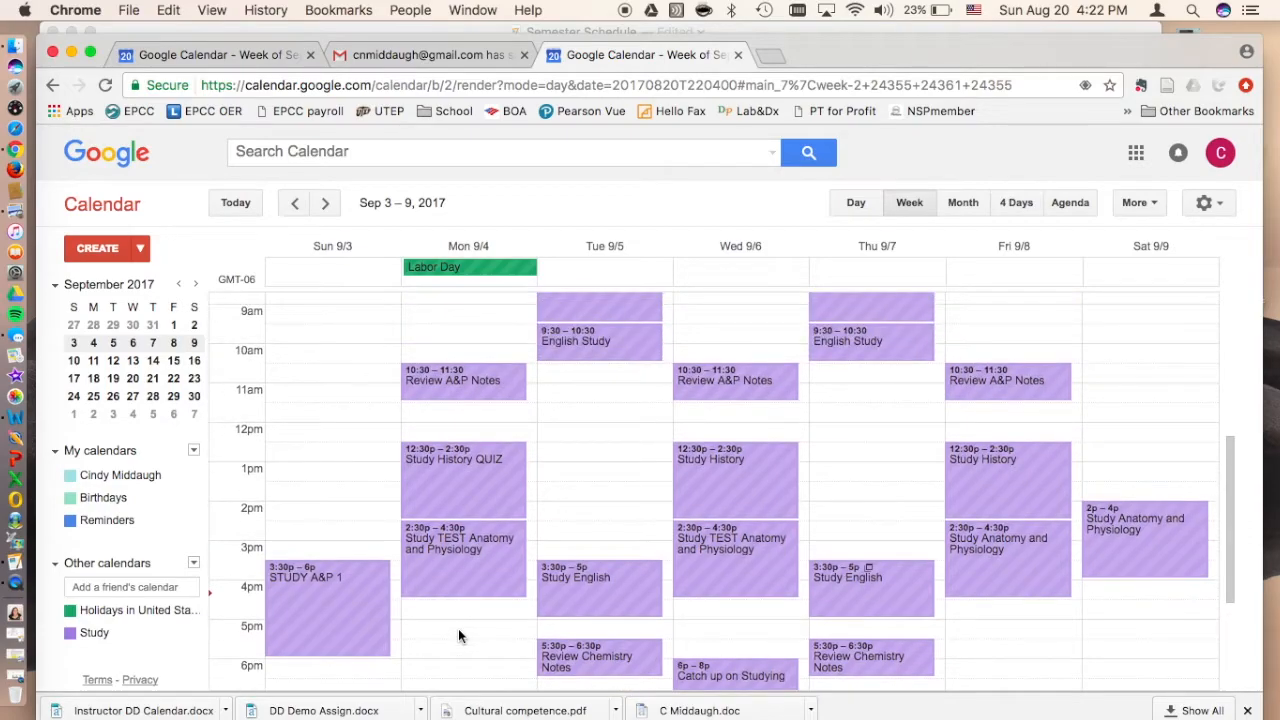
Step: Set the location of Sunday's 3:30pm STUDY A&P 1 event to Library in the owner's calendar and save it
{"action": "left_click", "coordinate": [231, 51]}
{"action": "scroll", "coordinate": [403, 526], "scroll_direction": "down", "scroll_amount": 2}
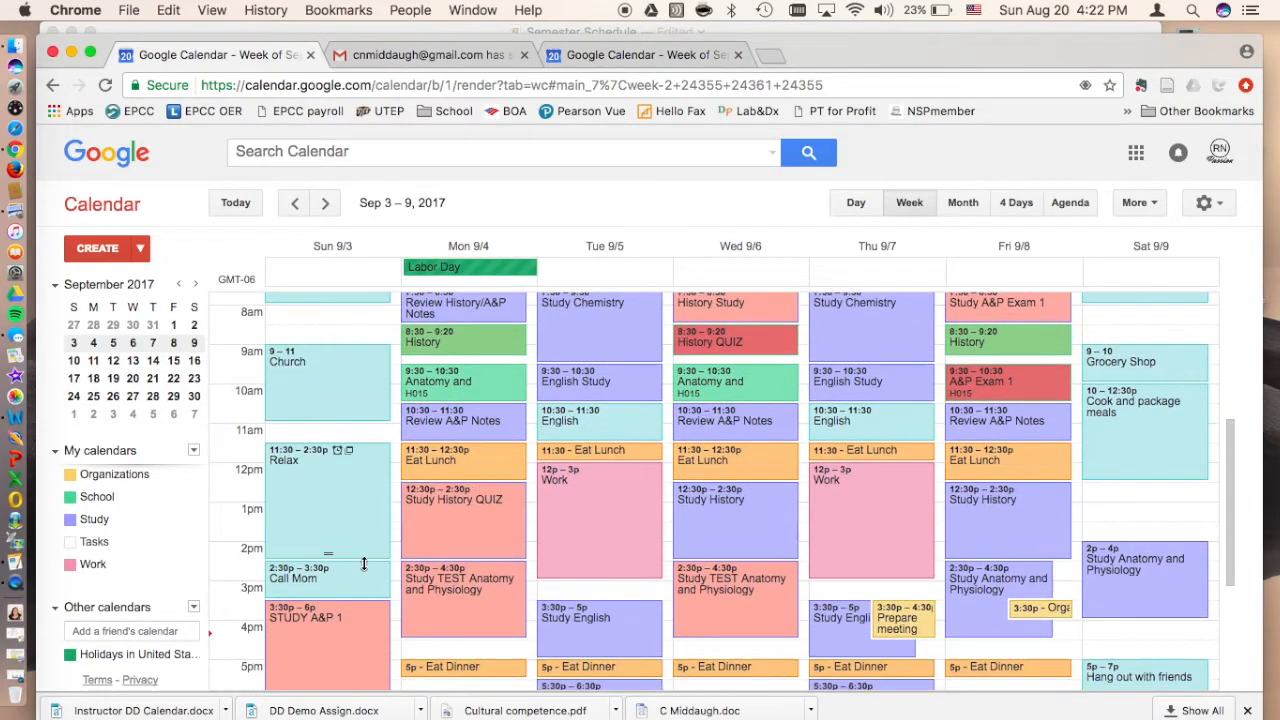
{"action": "left_click", "coordinate": [316, 620]}
{"action": "left_click", "coordinate": [165, 399]}
{"action": "type", "text": "Library"}
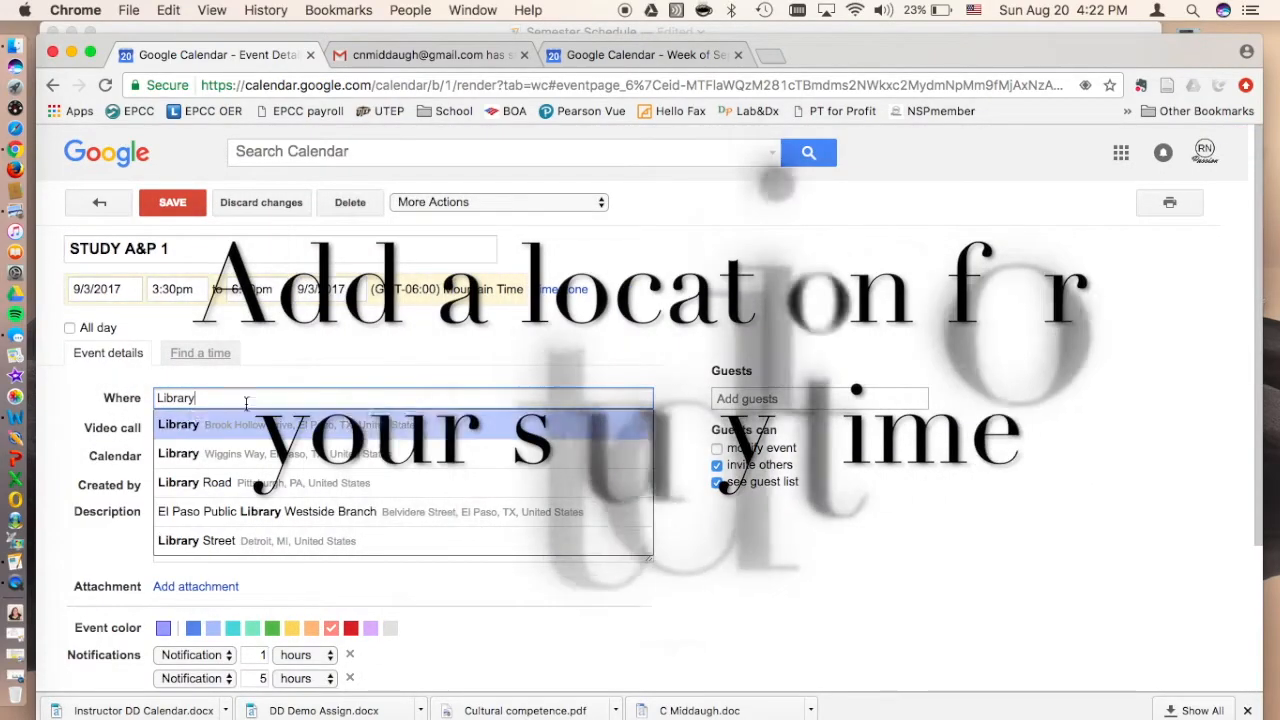
{"action": "left_click", "coordinate": [301, 374]}
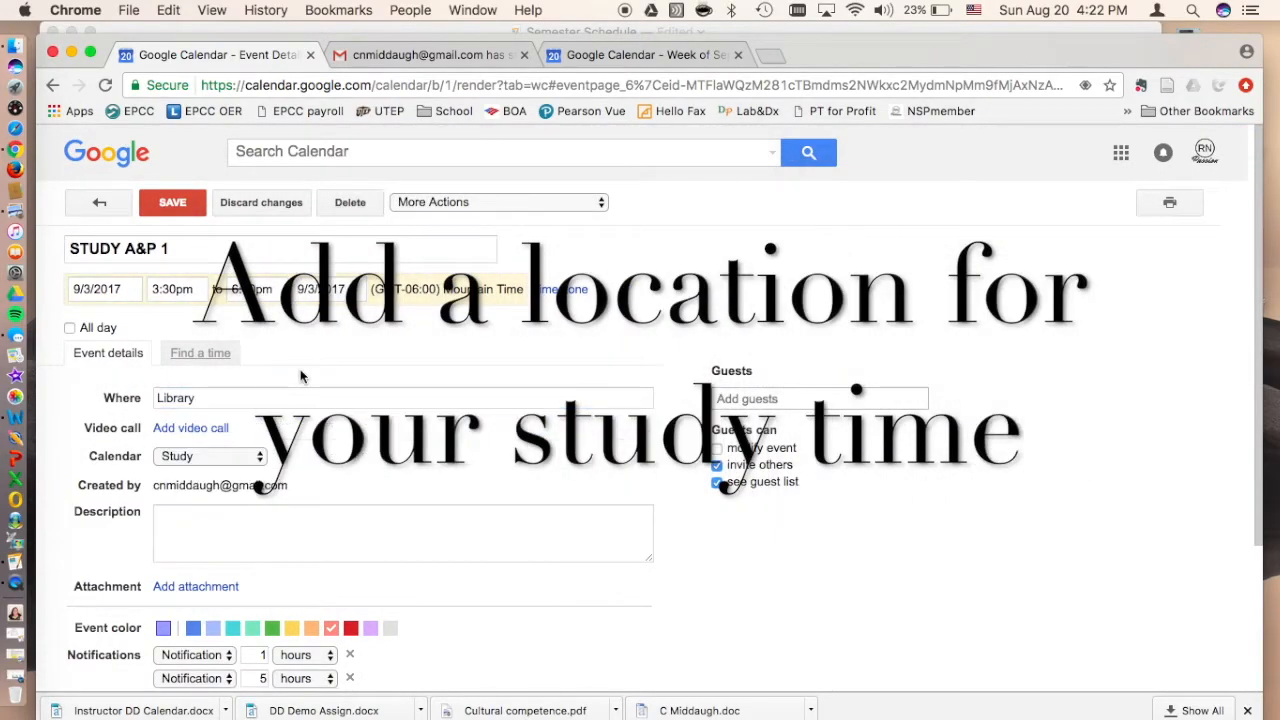
{"action": "left_click", "coordinate": [190, 214]}
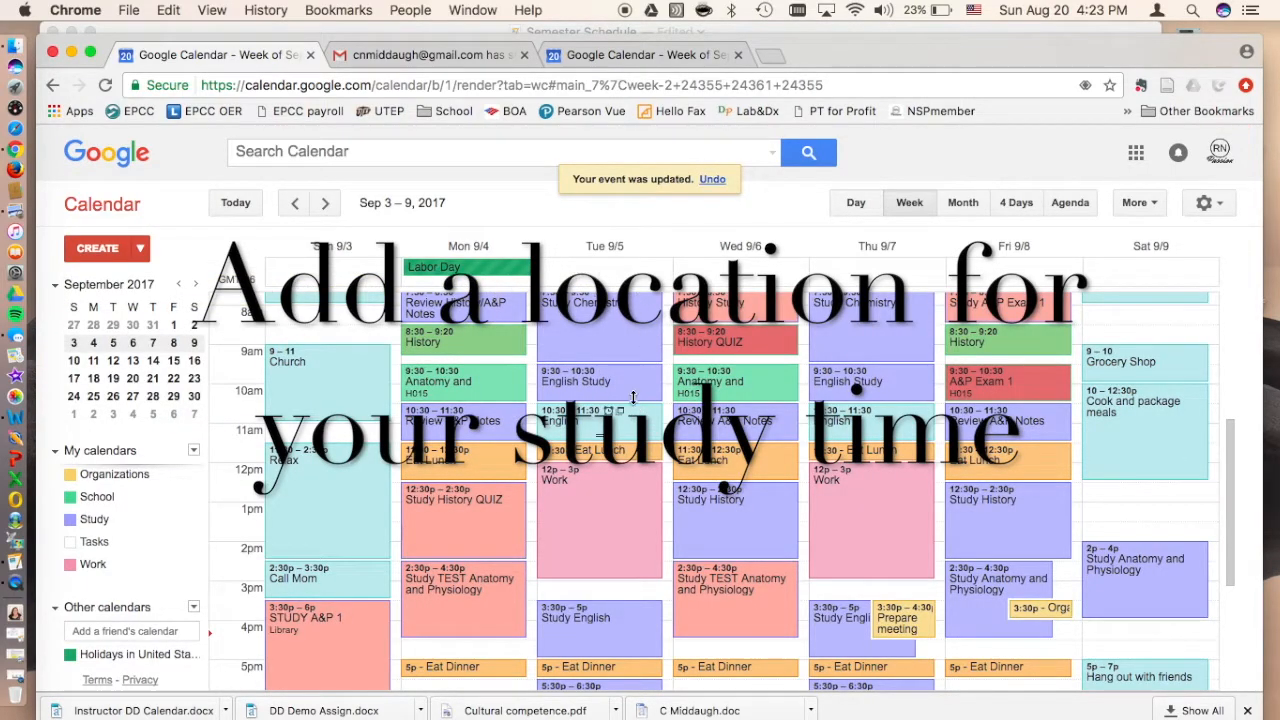
Step: Check the location of Sunday's STUDY A&P 1 event in the friend's calendar, and return to the owner's calendar
{"action": "left_click", "coordinate": [628, 55]}
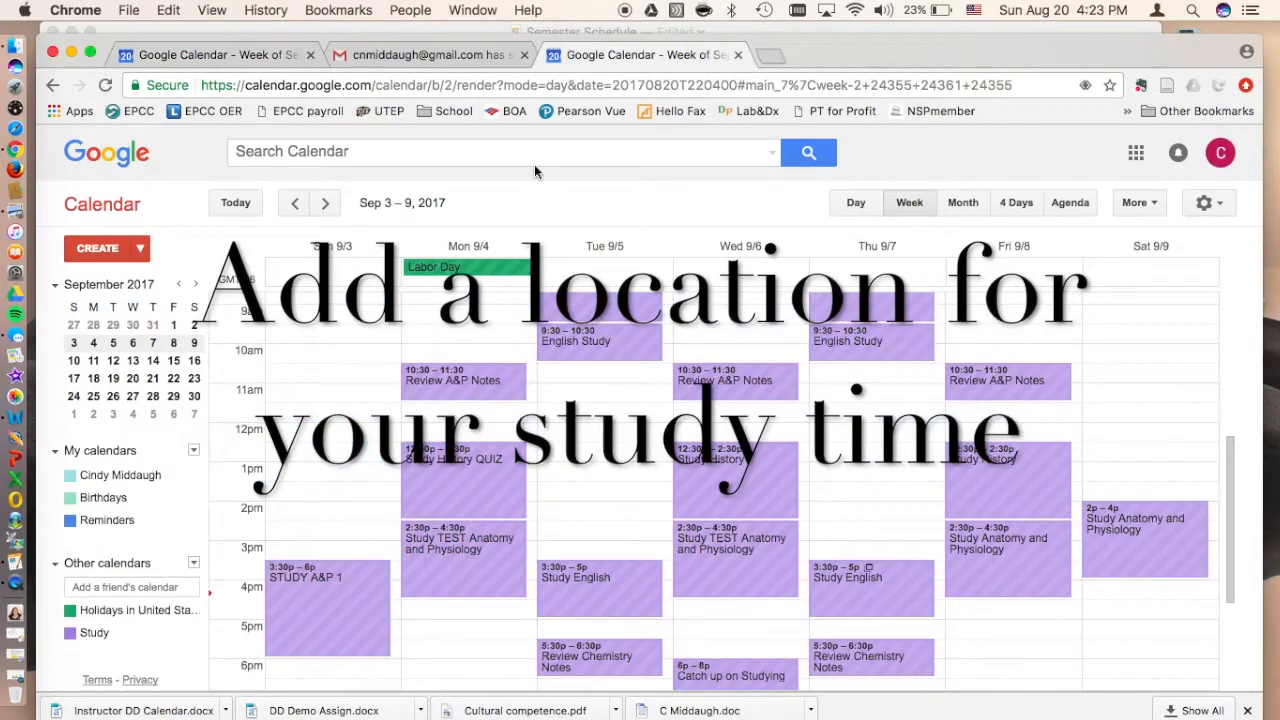
{"action": "left_click", "coordinate": [319, 577]}
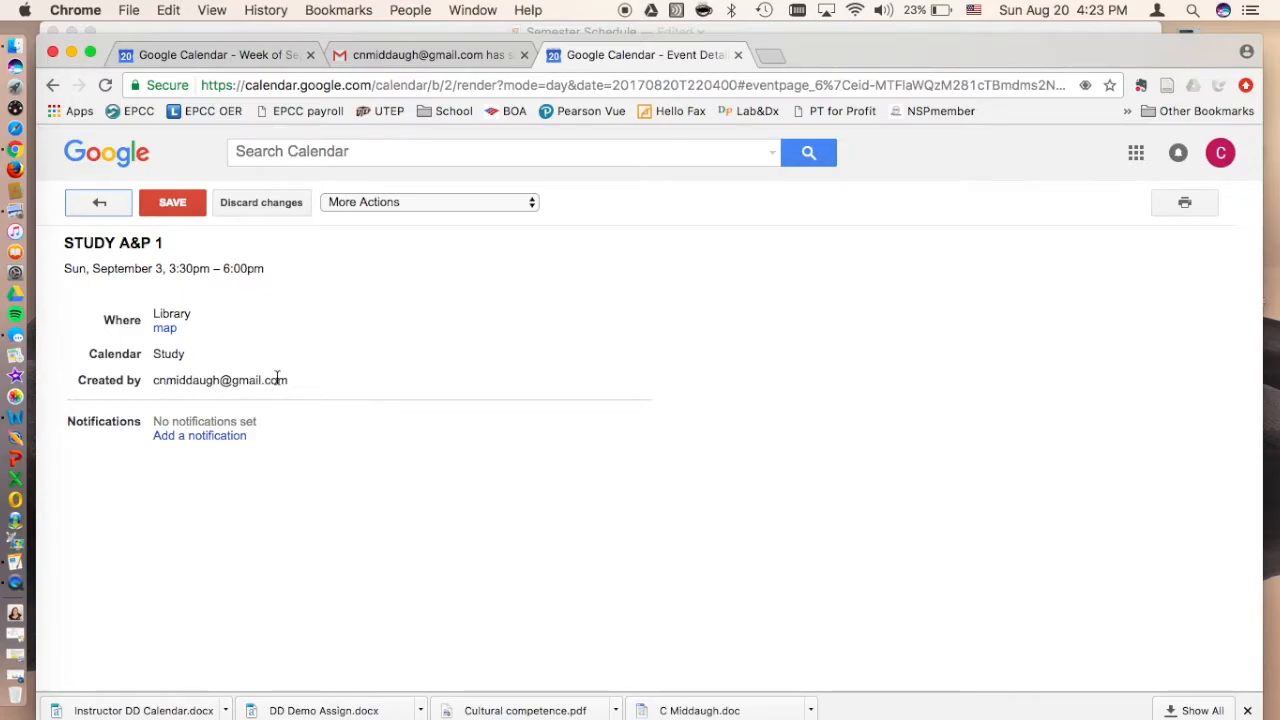
{"action": "left_click", "coordinate": [172, 202]}
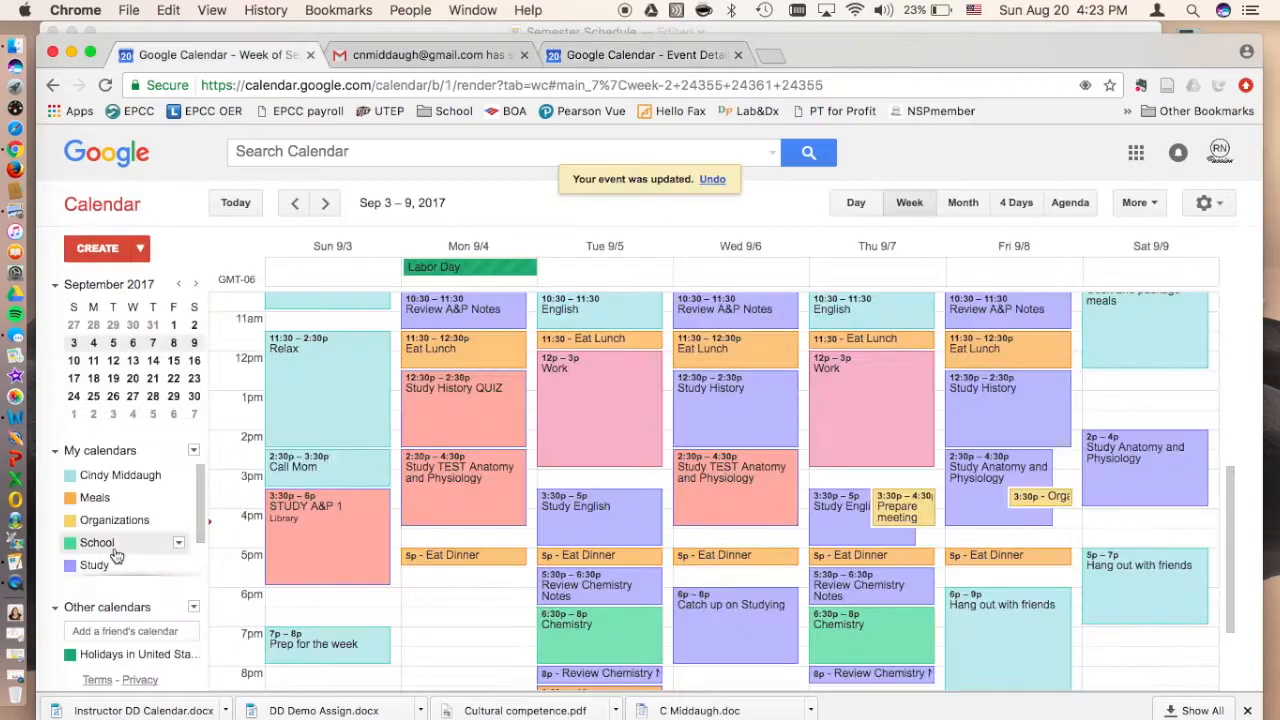
Step: Open the sharing settings of the School calendar
{"action": "scroll", "coordinate": [114, 550], "scroll_direction": "down", "scroll_amount": 2}
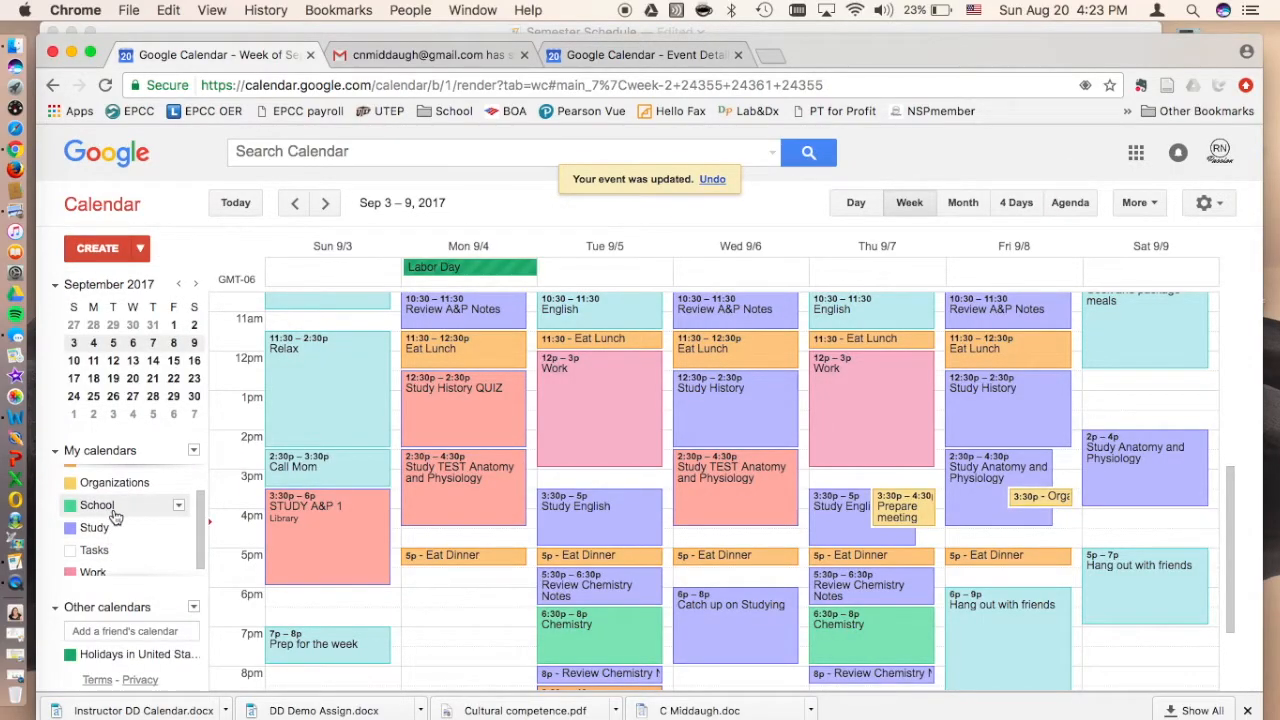
{"action": "left_click", "coordinate": [179, 506]}
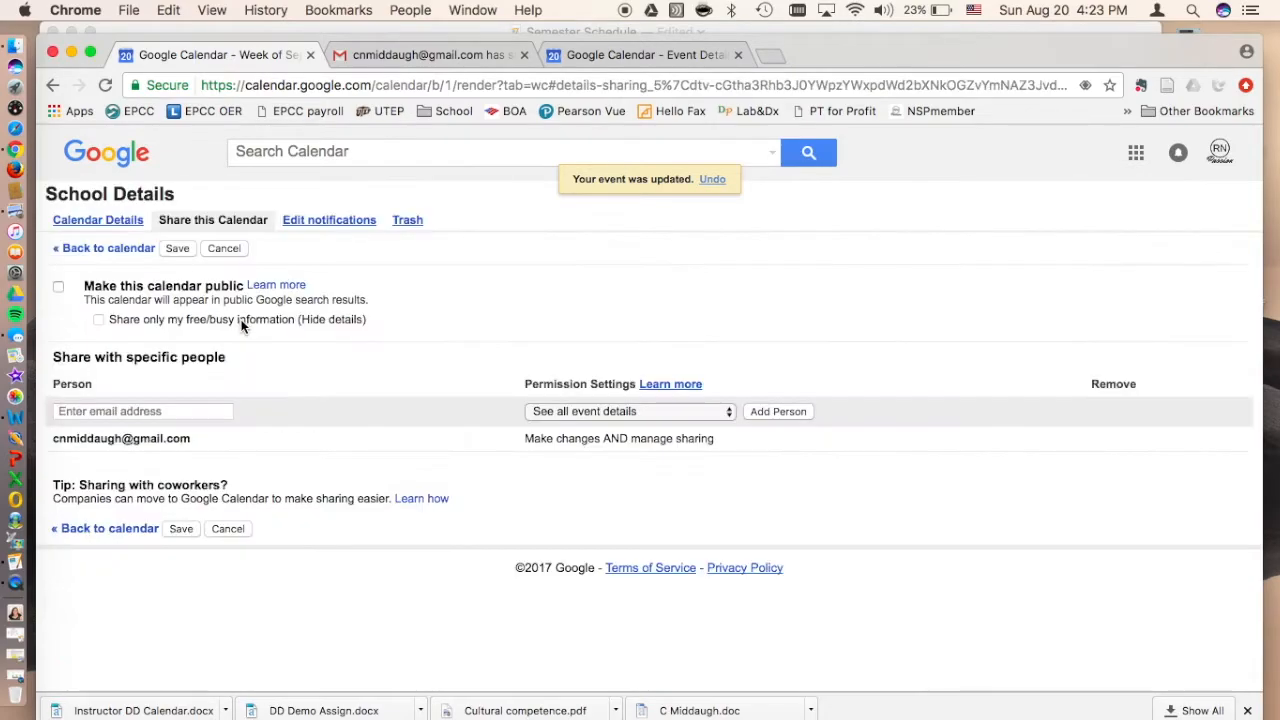
{"action": "left_click", "coordinate": [243, 325]}
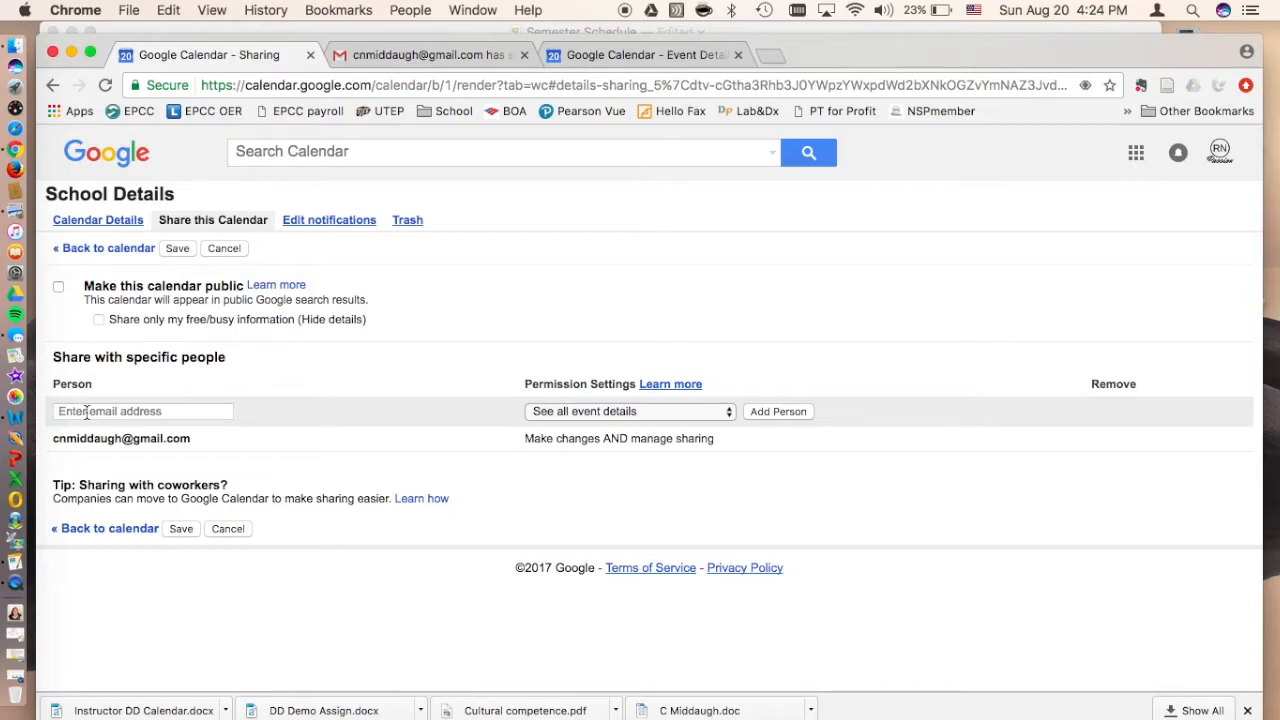
Step: Share the School calendar with the friend's email address, granting See all event details permission, and save the sharing settings
{"action": "left_click", "coordinate": [87, 413]}
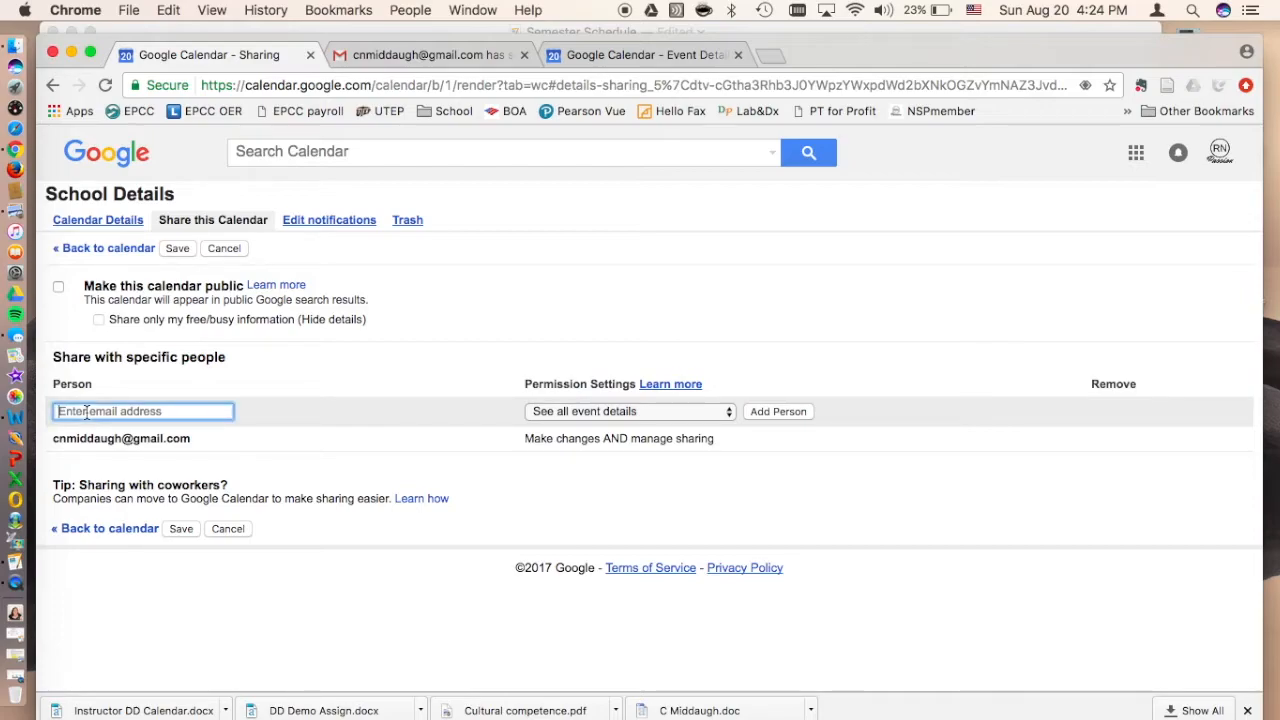
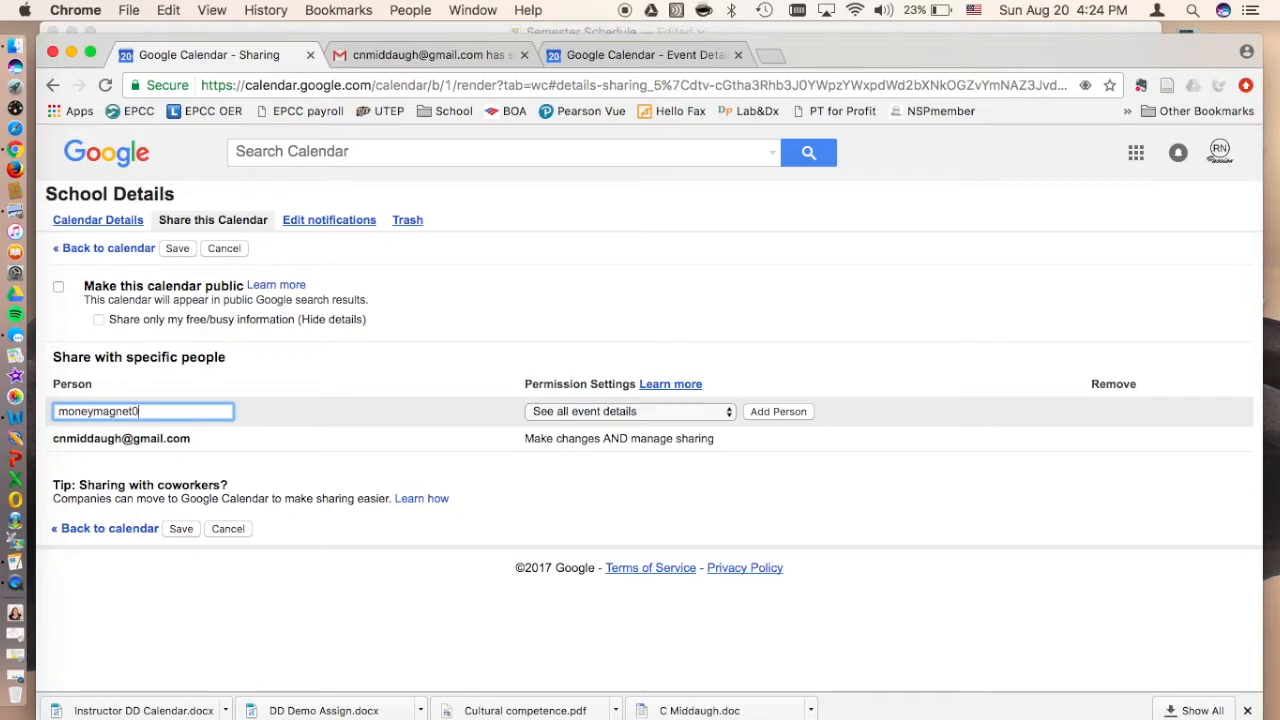
{"action": "left_click", "coordinate": [594, 410]}
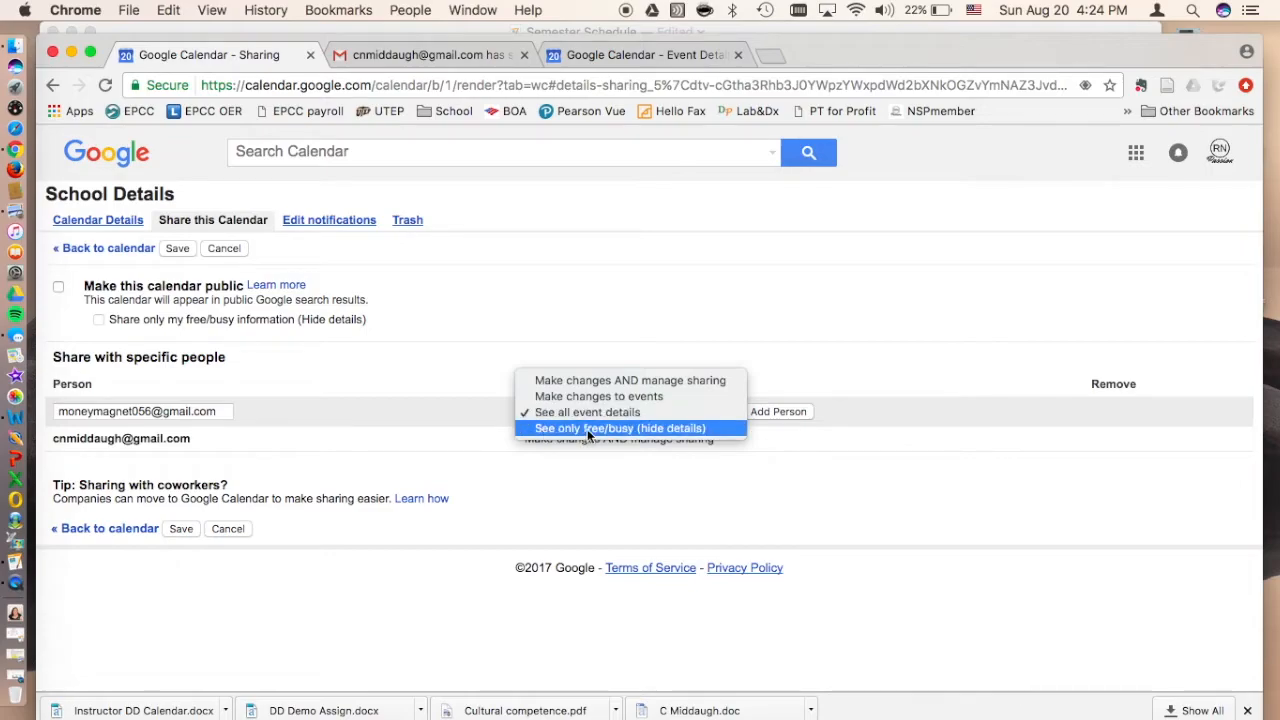
{"action": "left_click", "coordinate": [640, 413]}
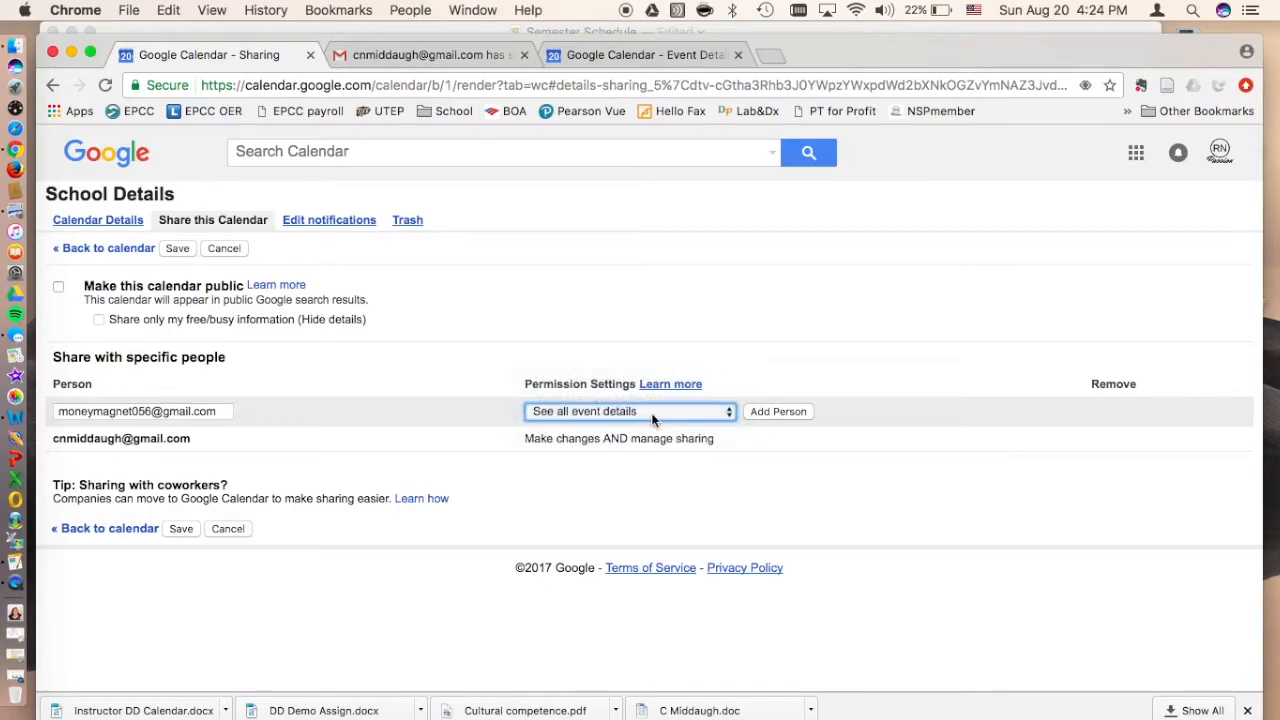
{"action": "left_click", "coordinate": [651, 415]}
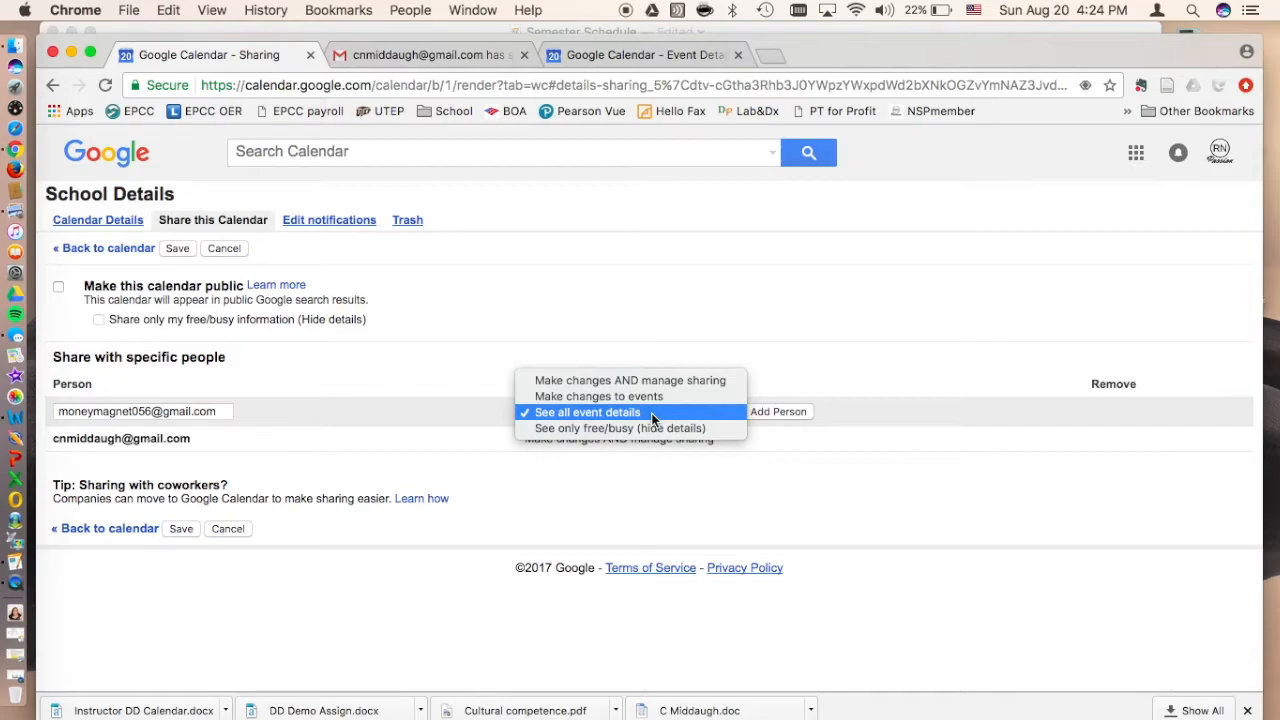
{"action": "left_click", "coordinate": [775, 414]}
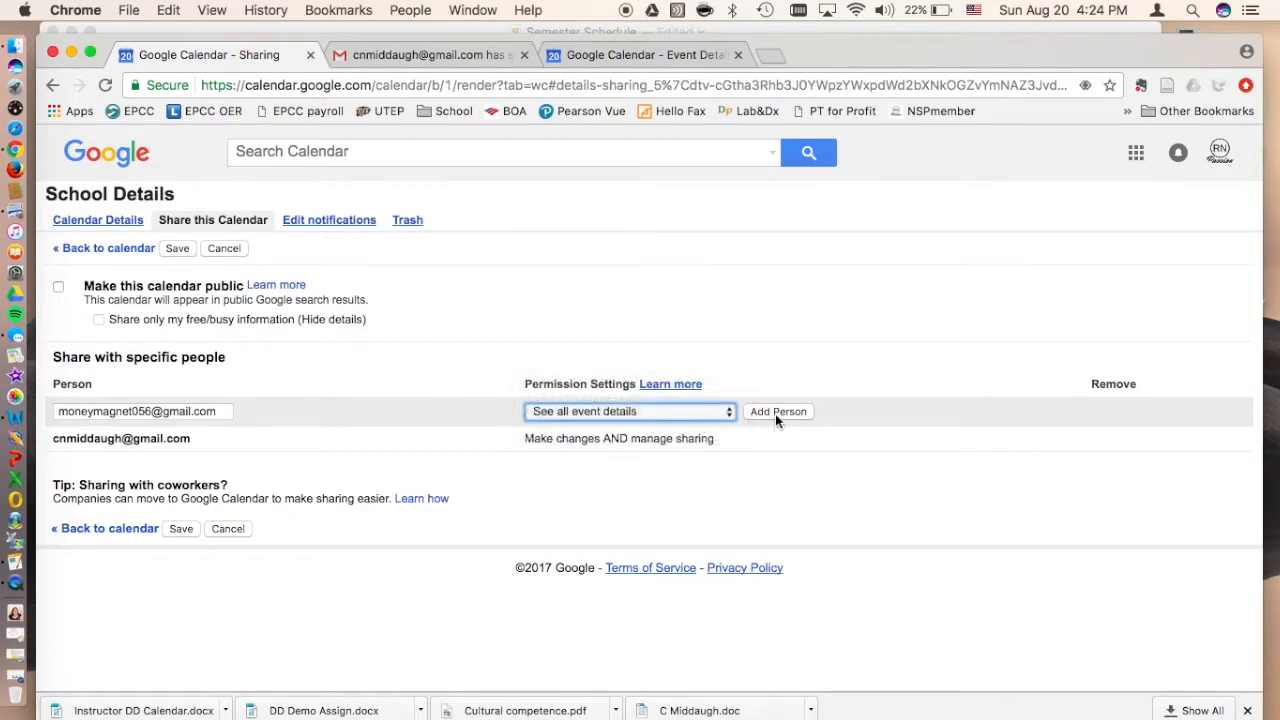
{"action": "left_click", "coordinate": [778, 413]}
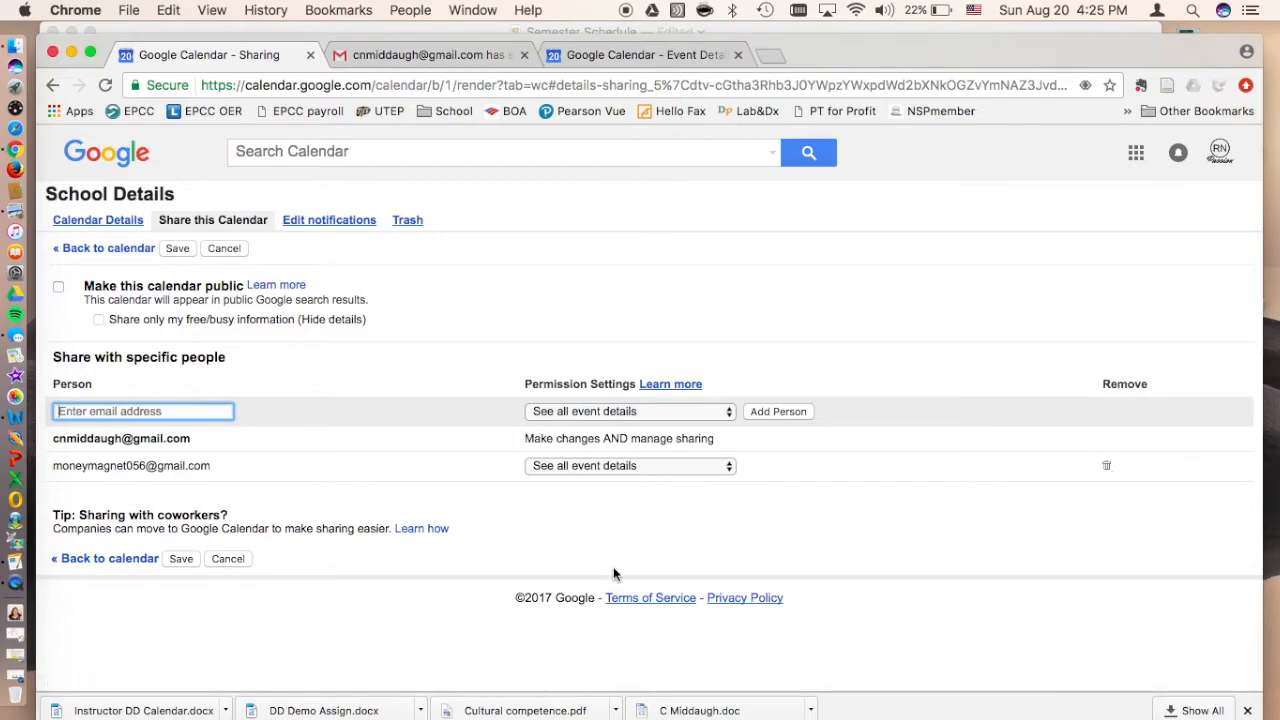
{"action": "left_click", "coordinate": [180, 559]}
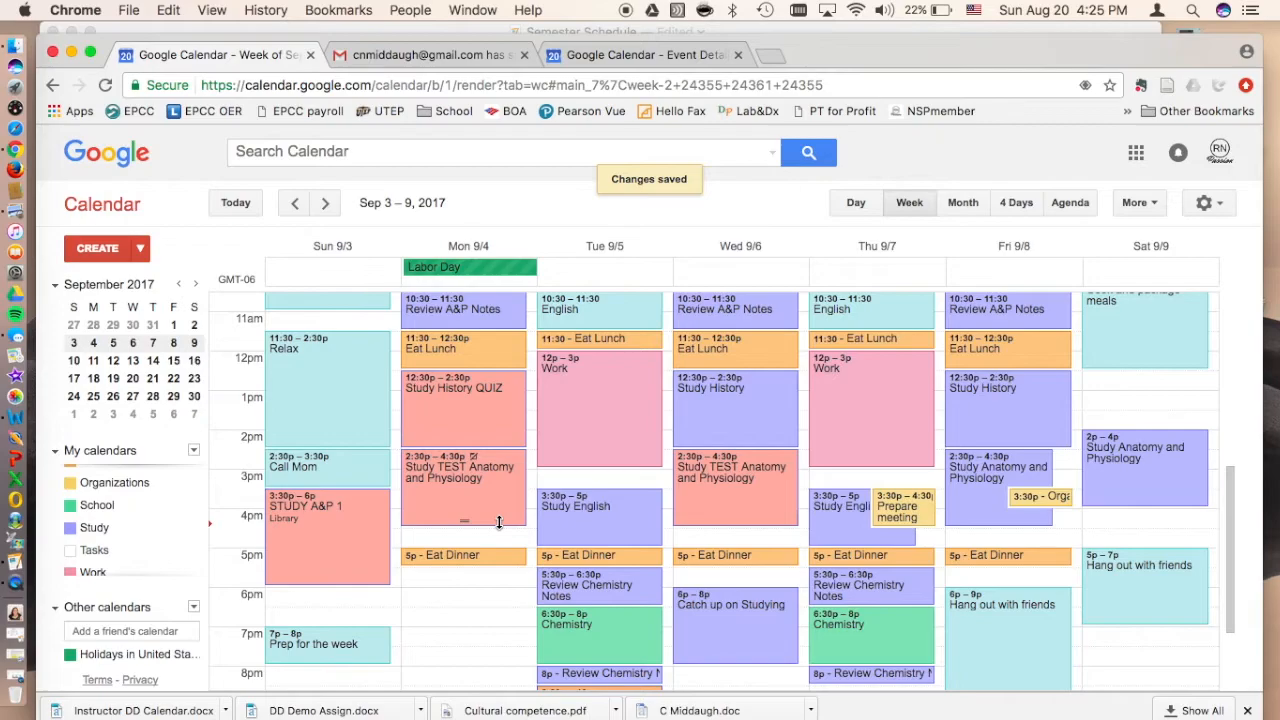
Step: Return to the week view in the friend's calendar and reload it to check for the shared School events
{"action": "left_click", "coordinate": [647, 57]}
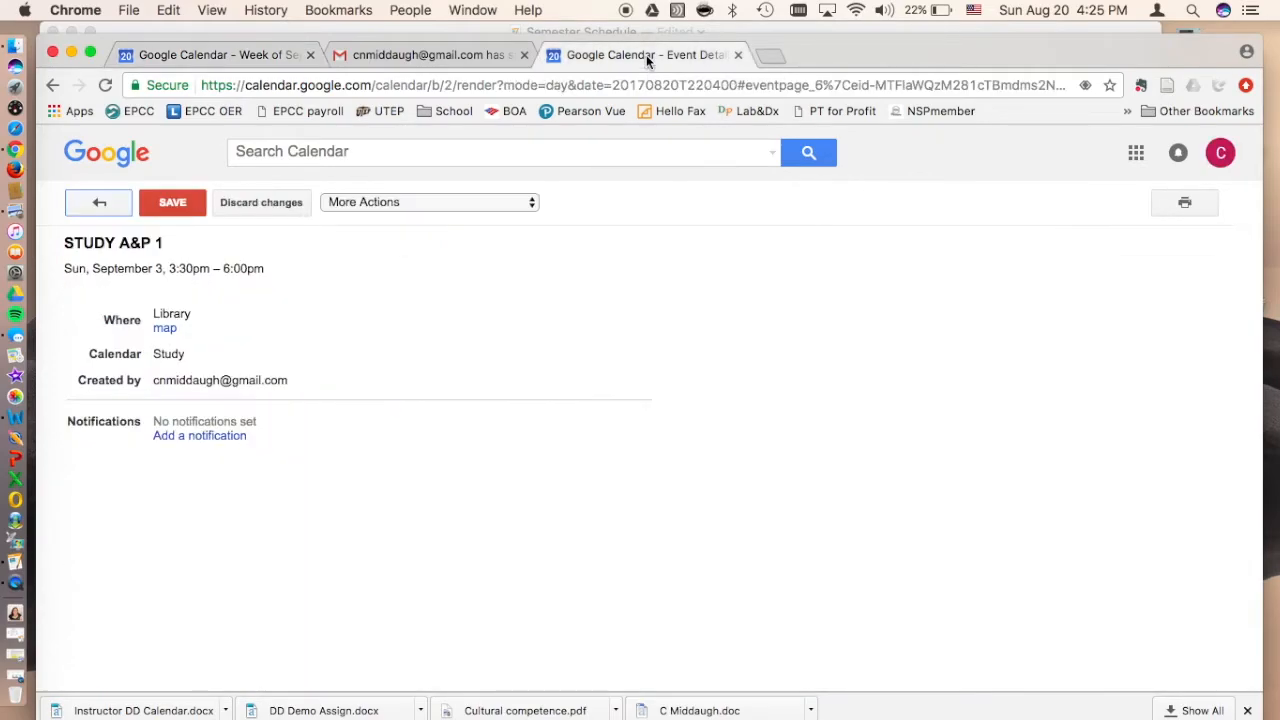
{"action": "left_click", "coordinate": [104, 204]}
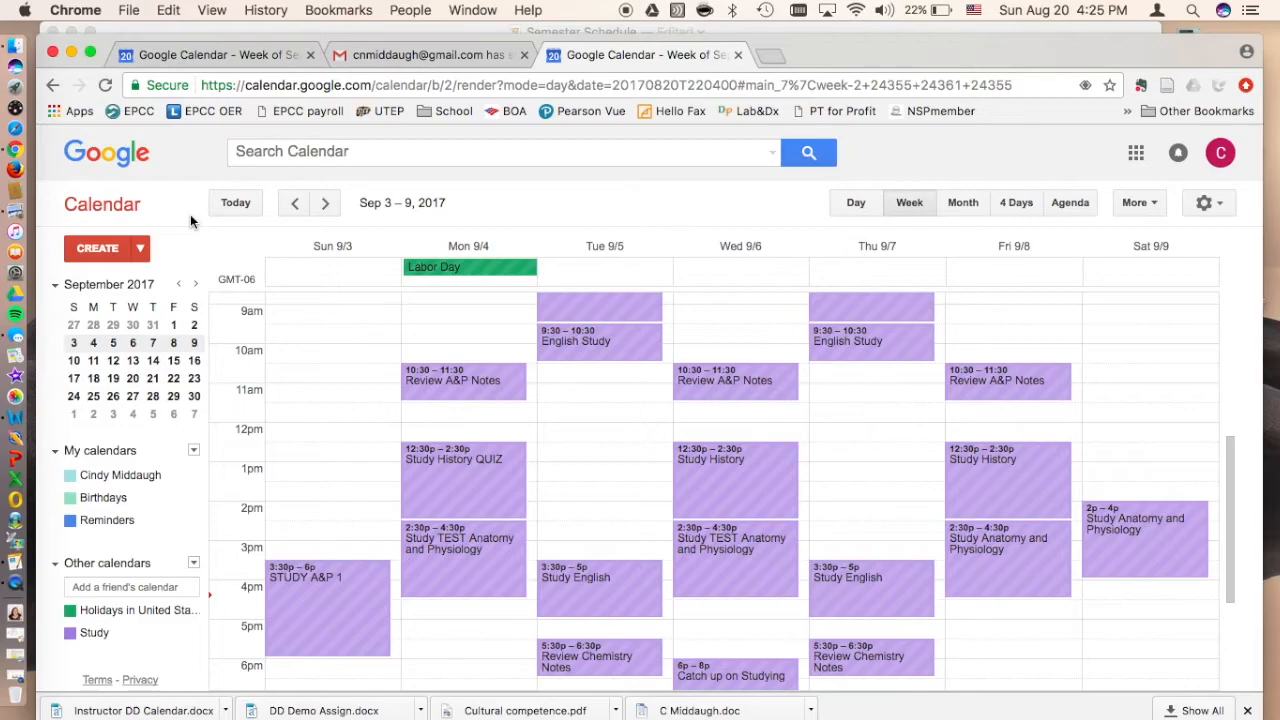
{"action": "left_click", "coordinate": [106, 87]}
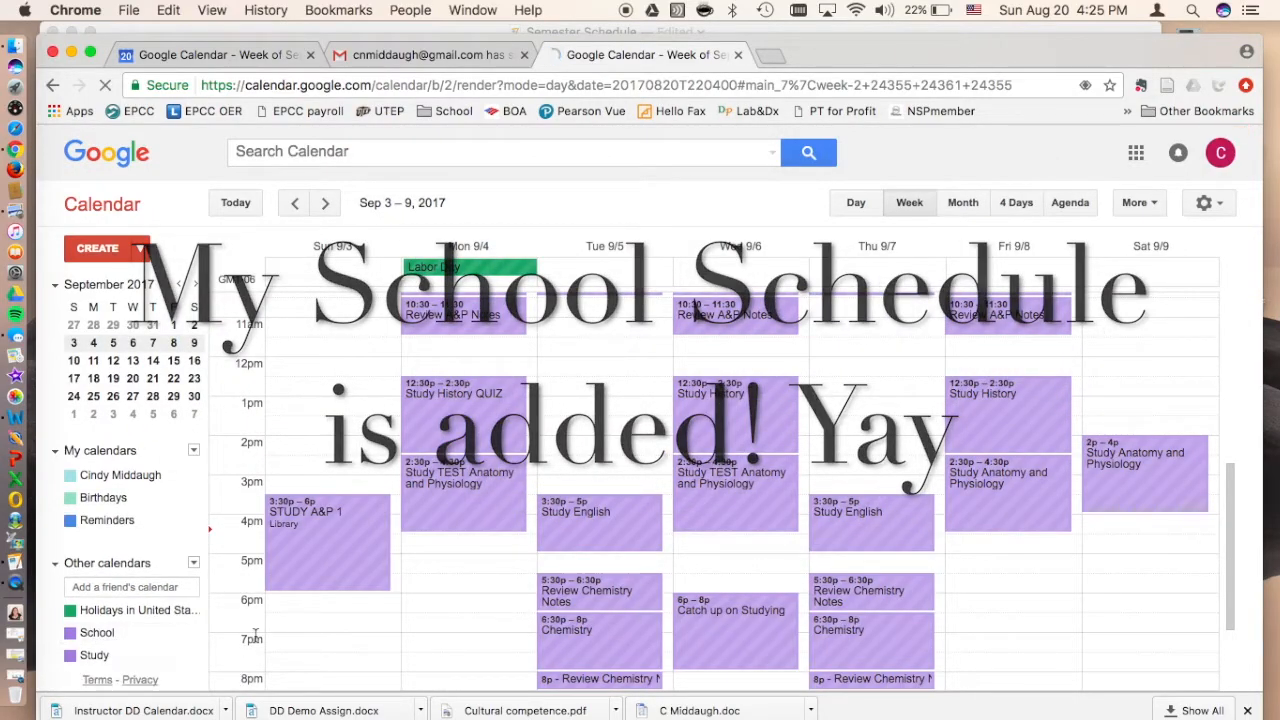
{"action": "scroll", "coordinate": [836, 317], "scroll_direction": "down", "scroll_amount": 1}
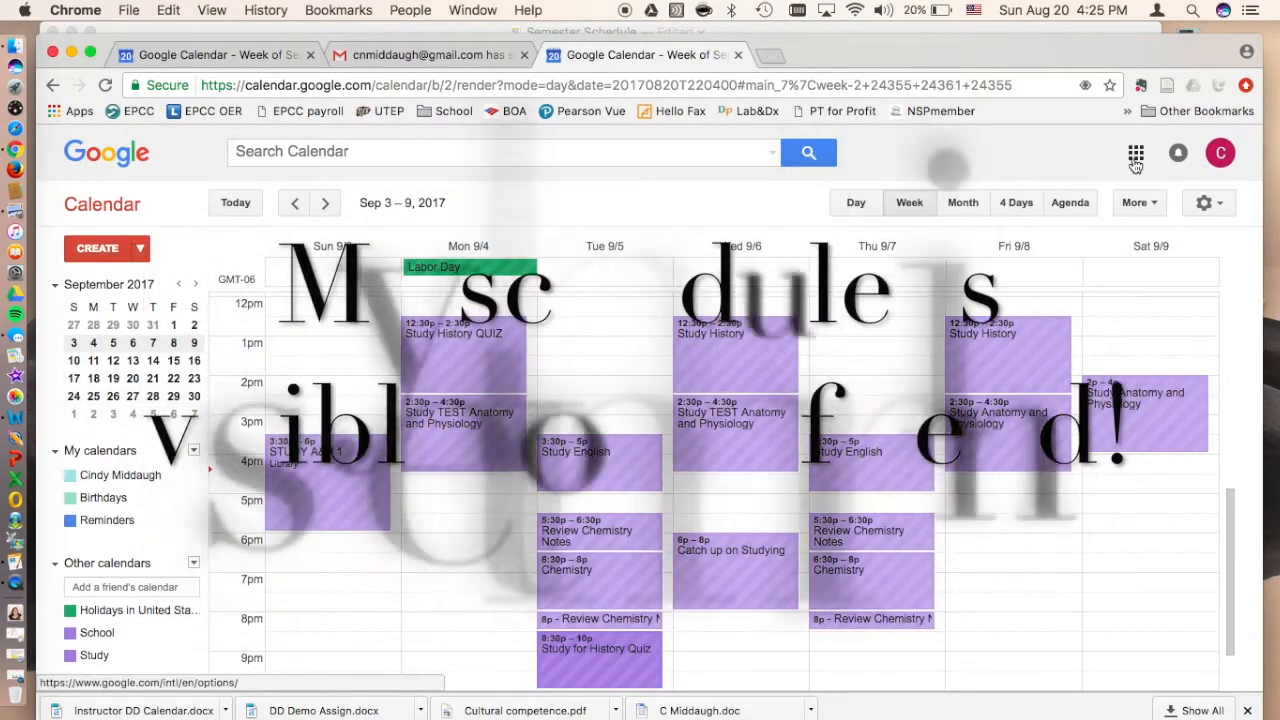
Step: Reopen the friend's calendar at the current week and collapse the My calendars list
{"action": "left_click", "coordinate": [1137, 155]}
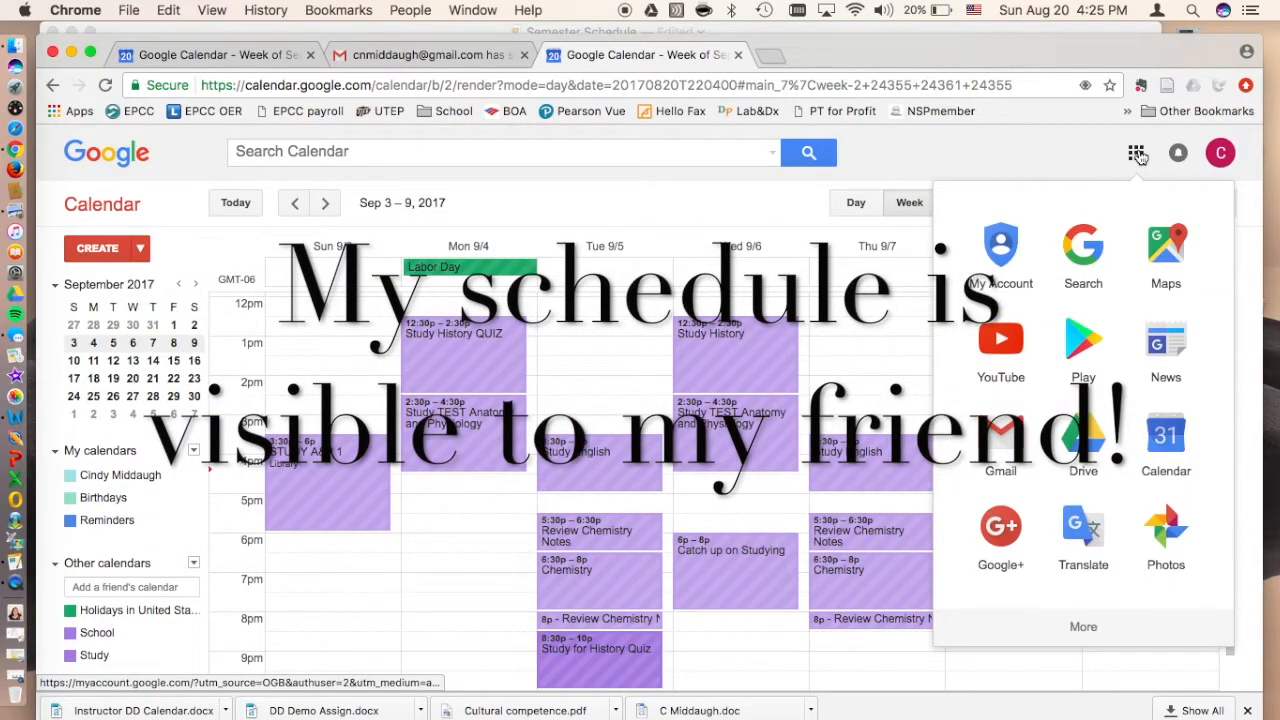
{"action": "left_click", "coordinate": [1168, 445]}
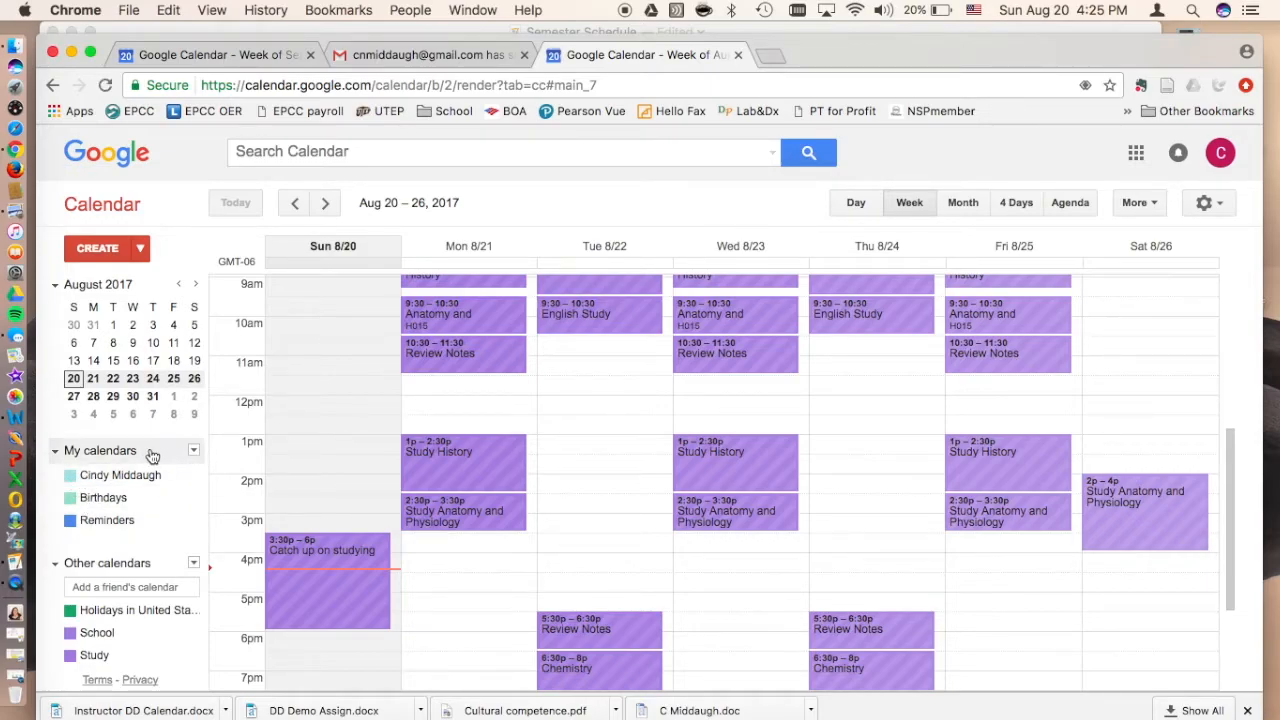
{"action": "left_click", "coordinate": [194, 452]}
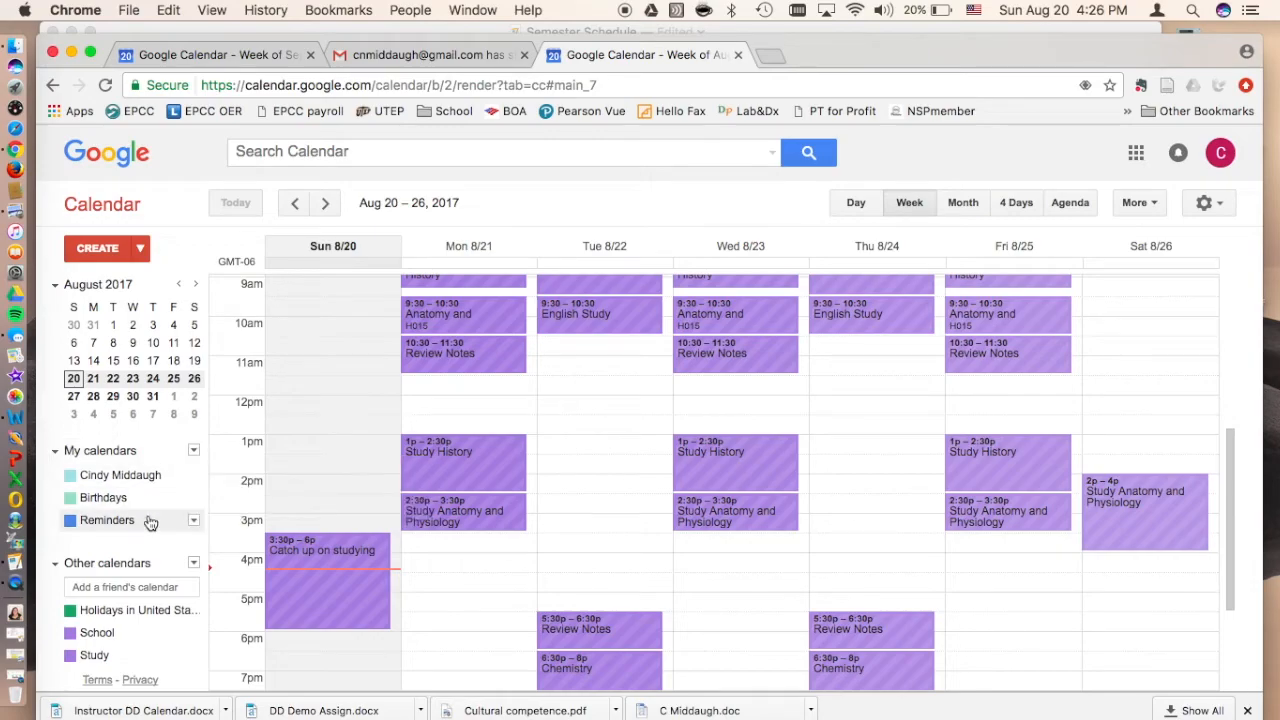
{"action": "left_click", "coordinate": [86, 451]}
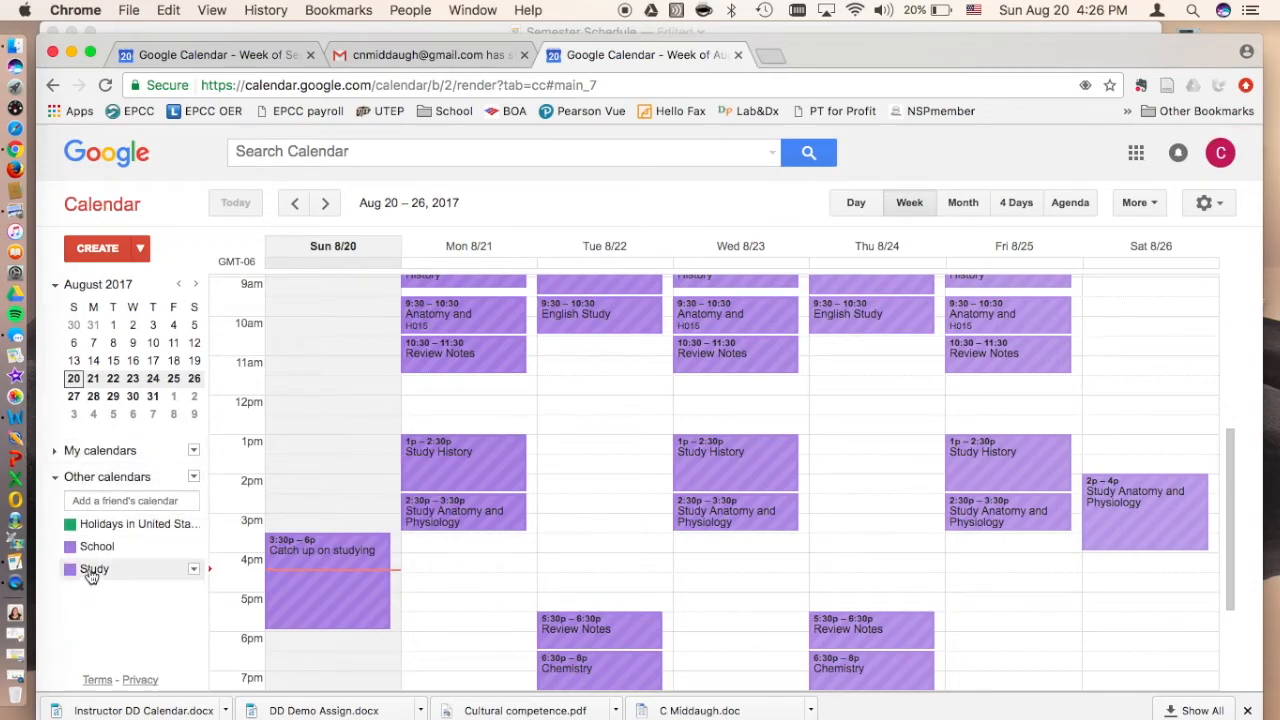
Step: Change the School calendar's color to orange-red in the friend's account and review the class and study events of the week
{"action": "left_click", "coordinate": [194, 546]}
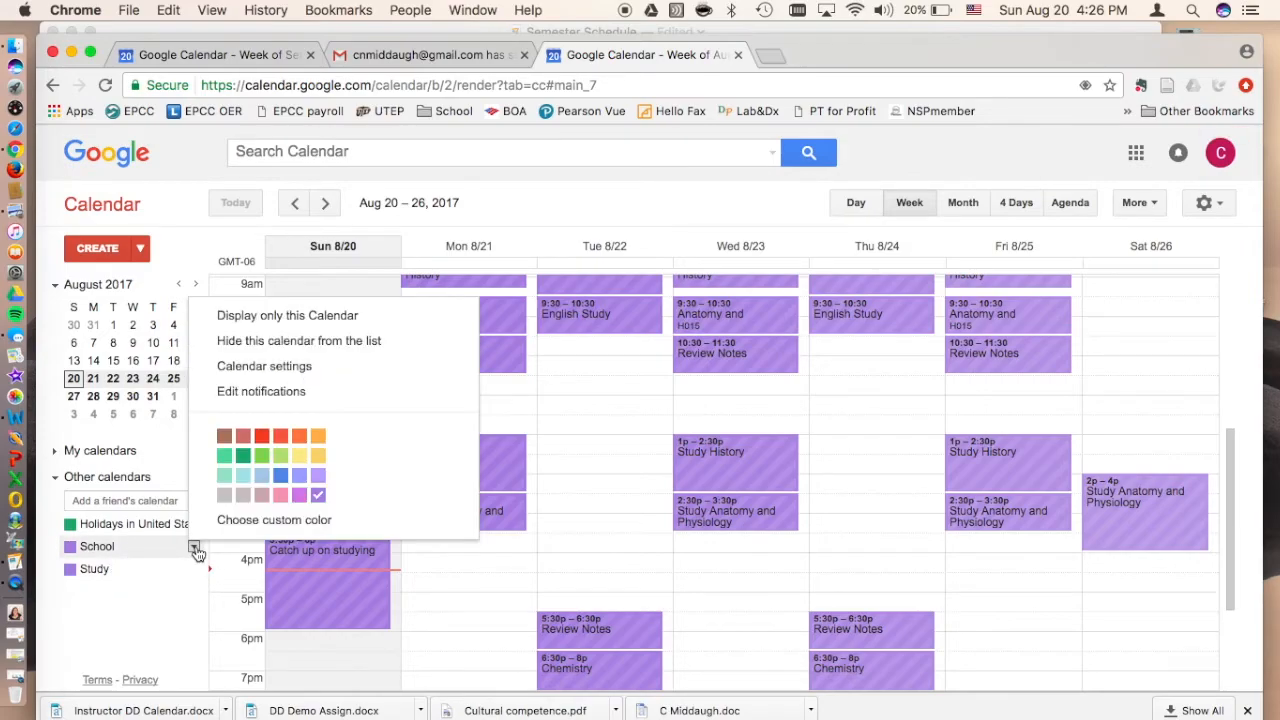
{"action": "left_click", "coordinate": [303, 436]}
{"action": "scroll", "coordinate": [618, 474], "scroll_direction": "up", "scroll_amount": 2}
{"action": "scroll", "coordinate": [618, 474], "scroll_direction": "down", "scroll_amount": 3}
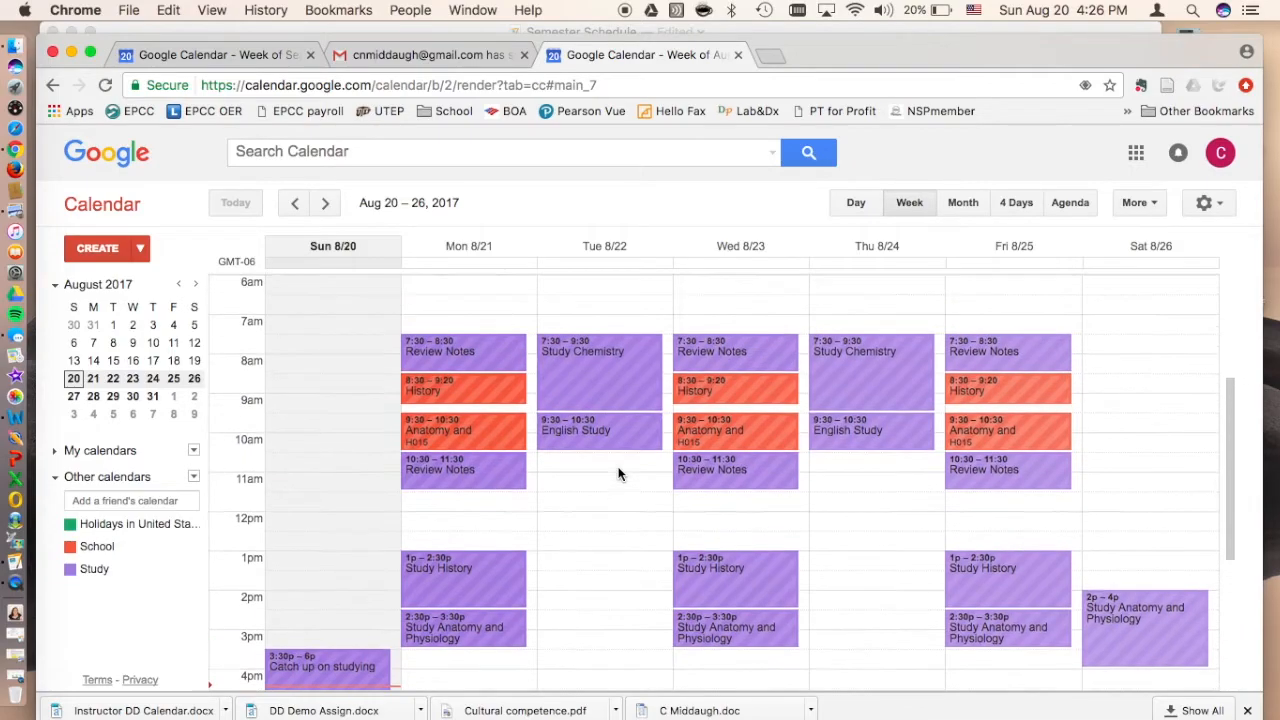
{"action": "scroll", "coordinate": [618, 474], "scroll_direction": "up", "scroll_amount": 3}
{"action": "scroll", "coordinate": [618, 474], "scroll_direction": "down", "scroll_amount": 4}
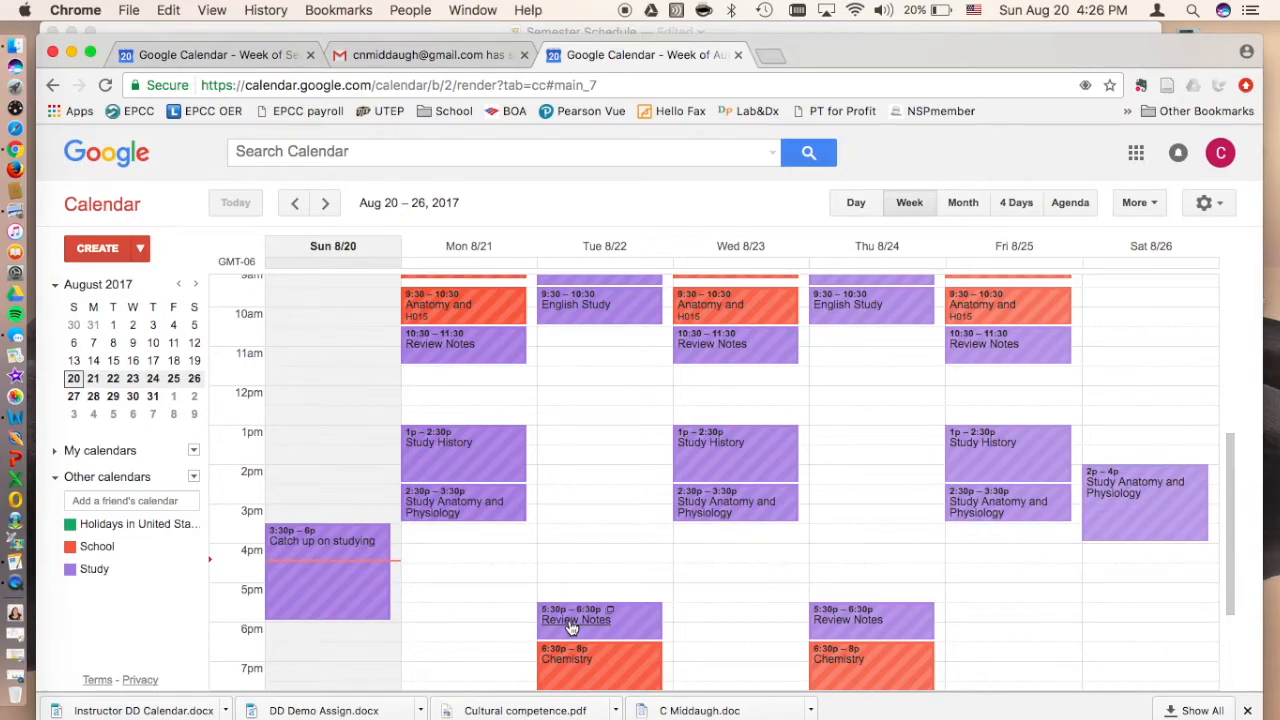
{"action": "scroll", "coordinate": [570, 625], "scroll_direction": "up", "scroll_amount": 3}
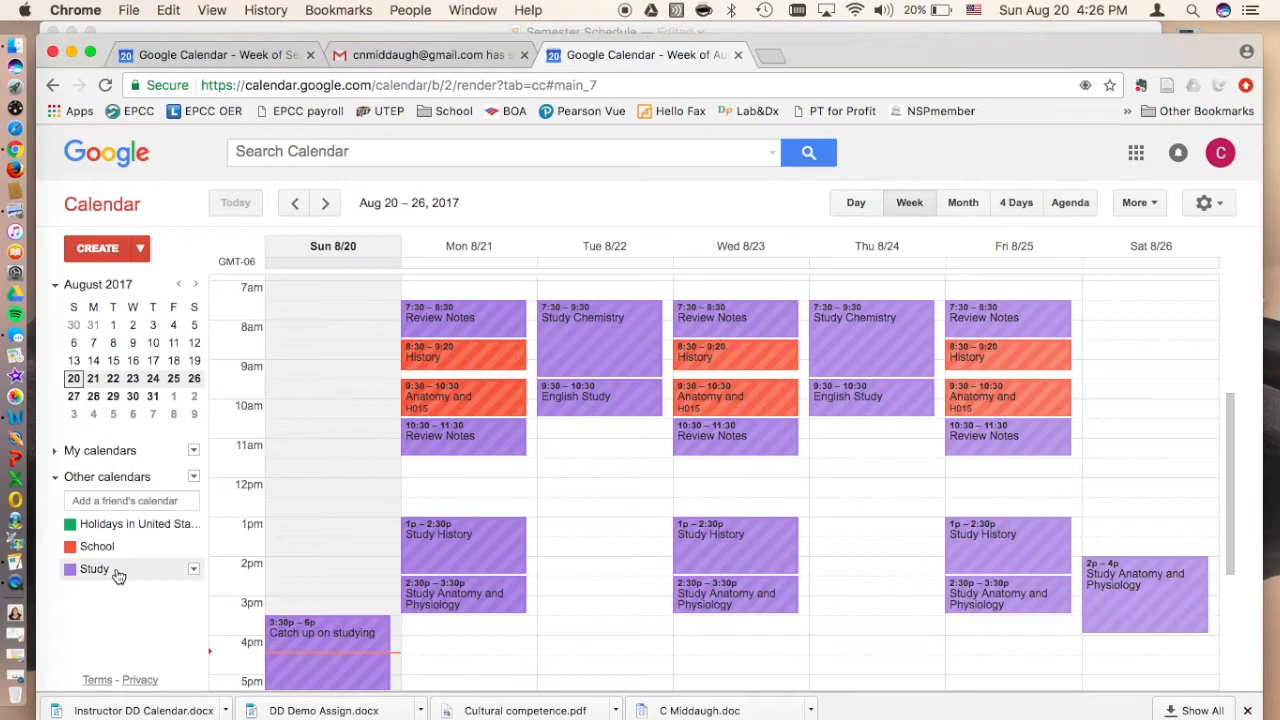
Step: Switch briefly to the owner's calendar, and examine the Sep 3–9, 2017 week in the friend's calendar
{"action": "left_click", "coordinate": [215, 55]}
{"action": "left_click", "coordinate": [615, 59]}
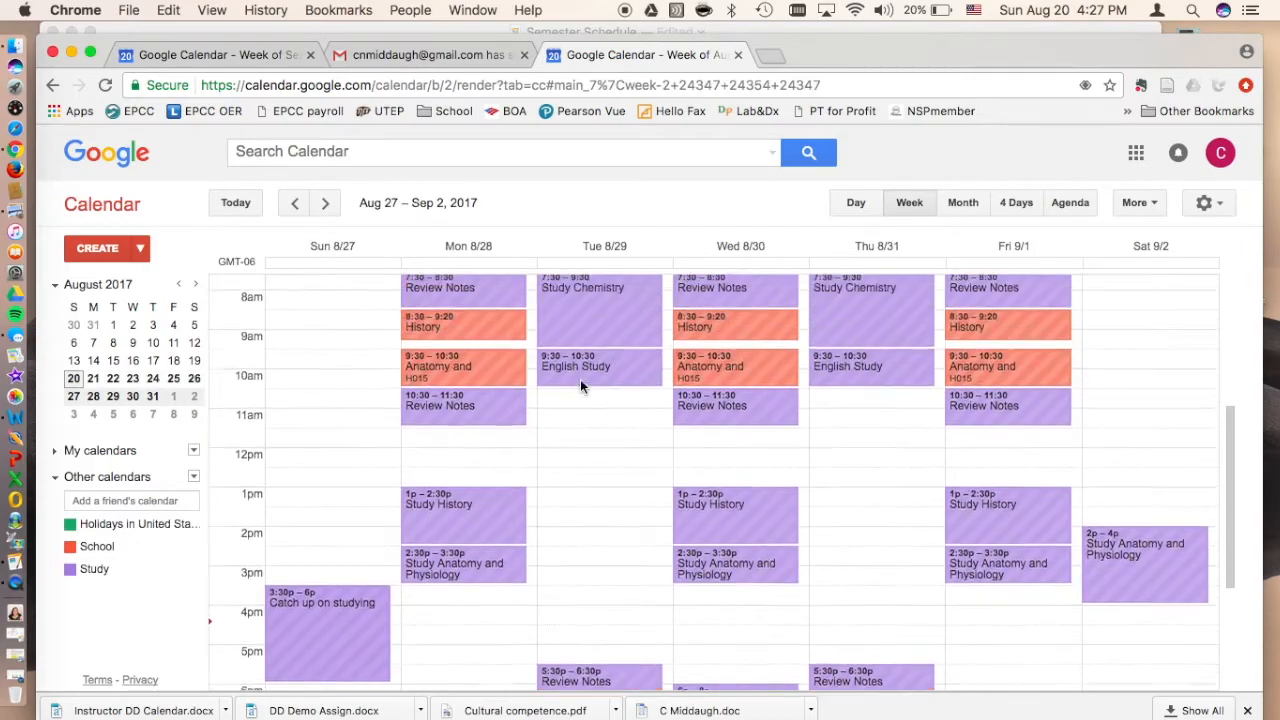
{"action": "scroll", "coordinate": [580, 379], "scroll_direction": "up", "scroll_amount": 2}
{"action": "left_click", "coordinate": [325, 205]}
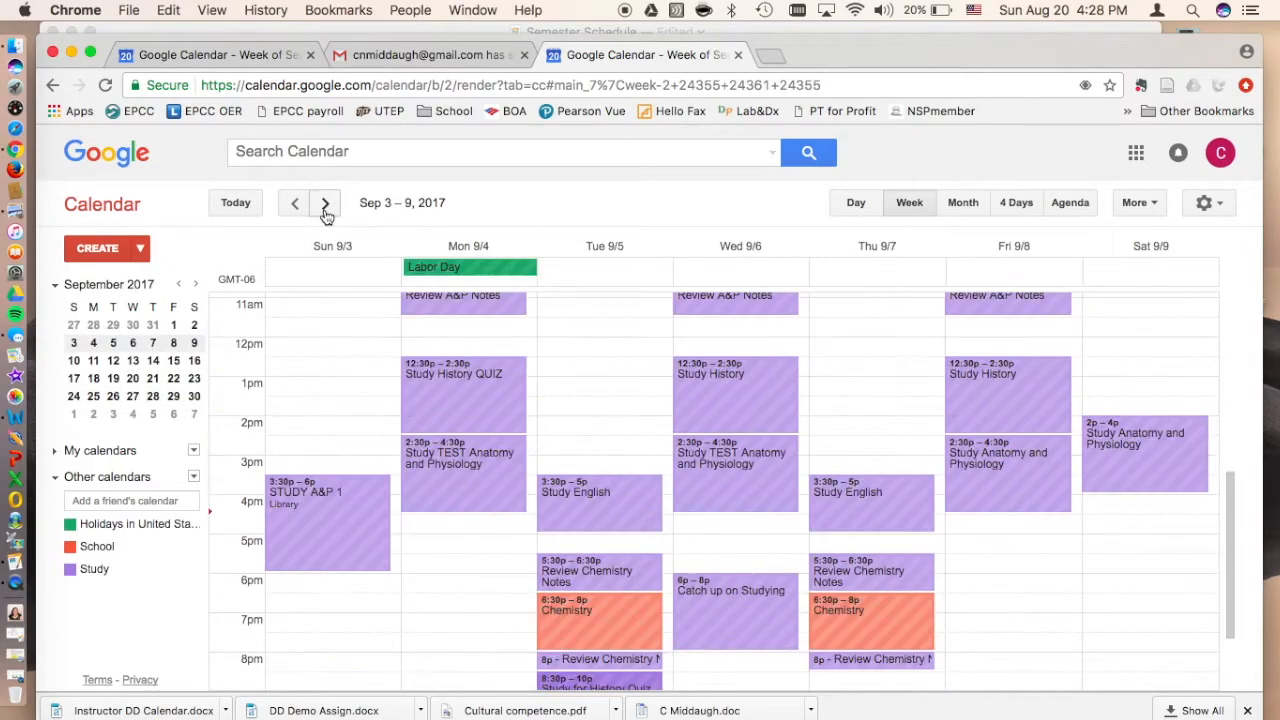
{"action": "scroll", "coordinate": [589, 414], "scroll_direction": "up", "scroll_amount": 3}
{"action": "scroll", "coordinate": [589, 415], "scroll_direction": "down", "scroll_amount": 1}
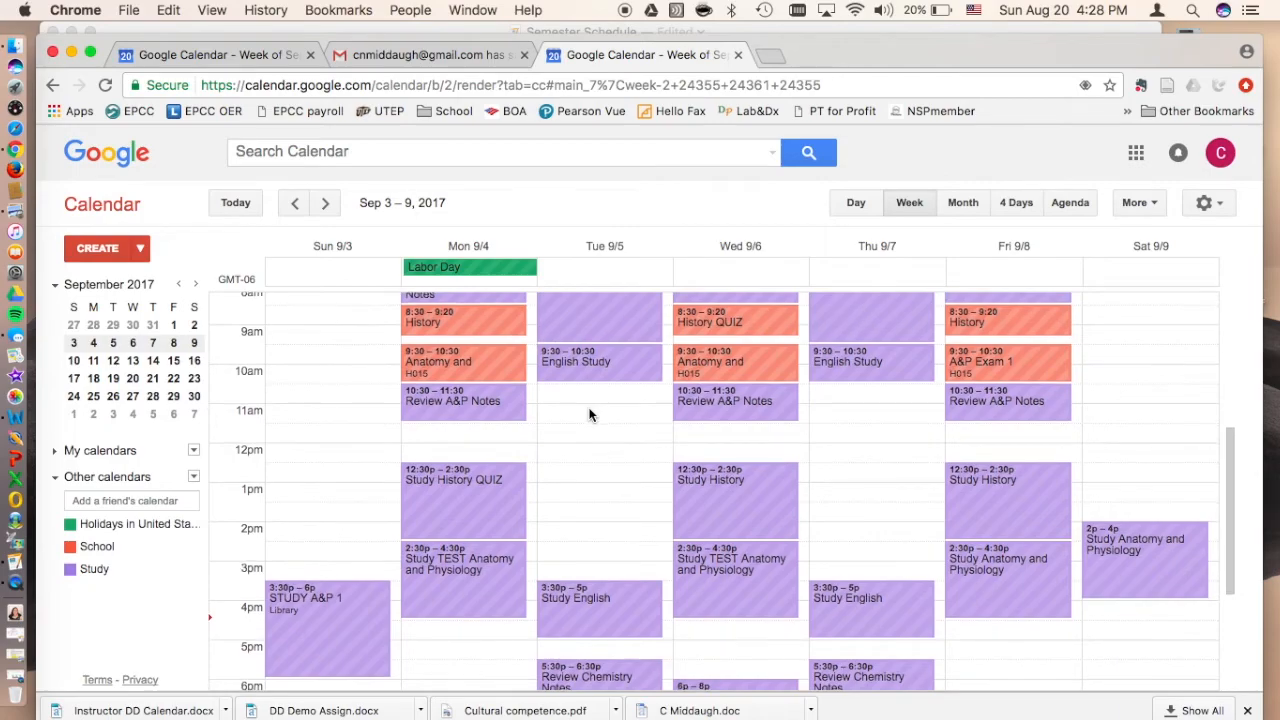
{"action": "scroll", "coordinate": [589, 415], "scroll_direction": "up", "scroll_amount": 3}
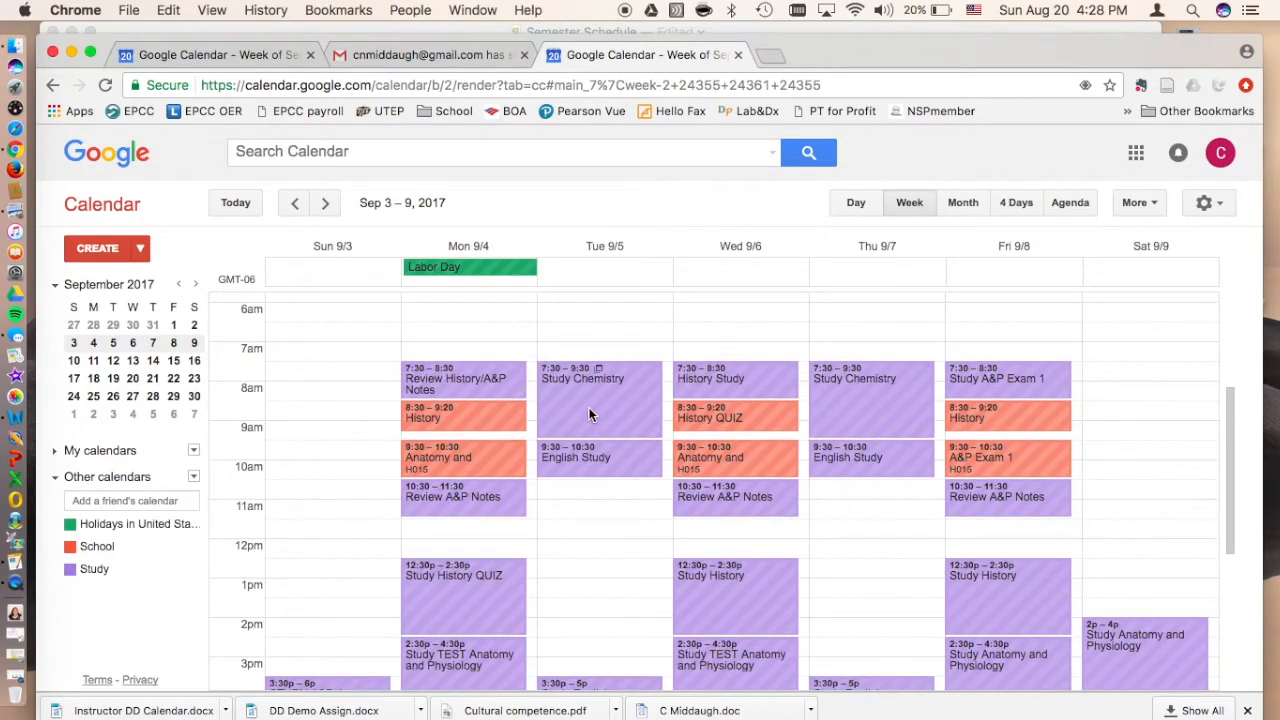